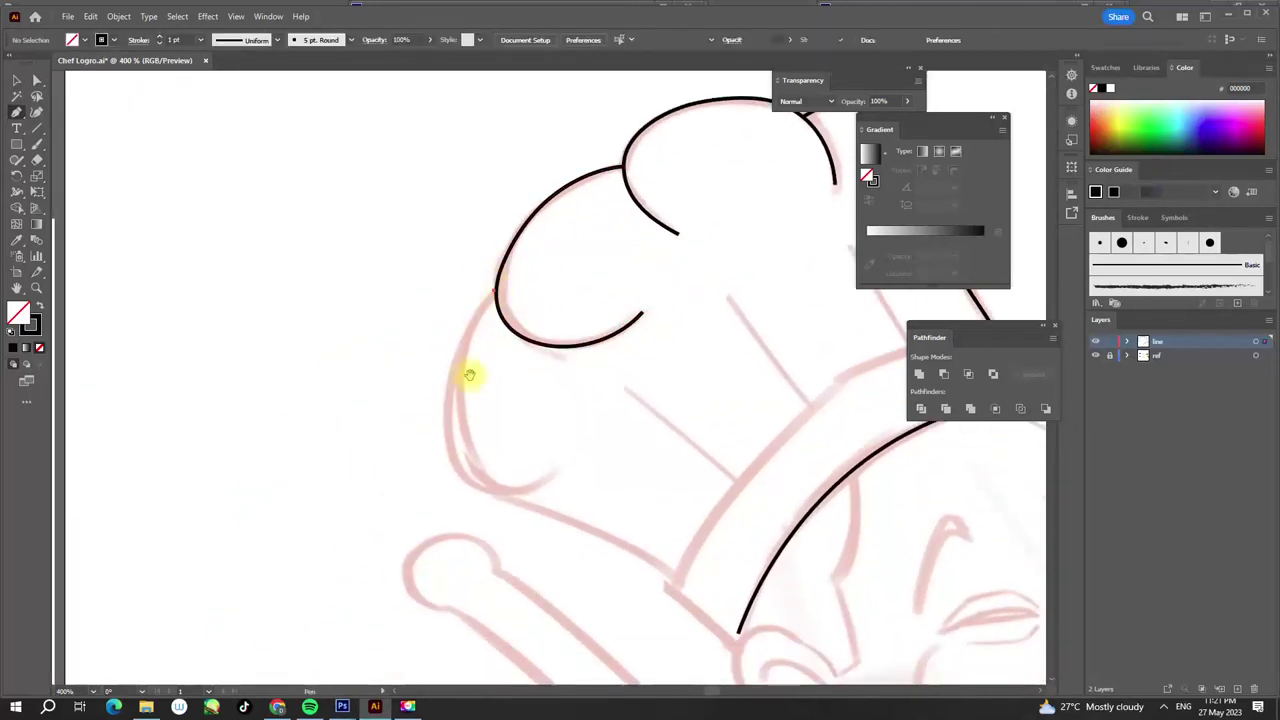
# - Trace the hat's curved outline in black and add the tapered fold lines
pyautogui.moveTo(480, 288); pyautogui.dragTo(497, 318)
pyautogui.click(541, 340)
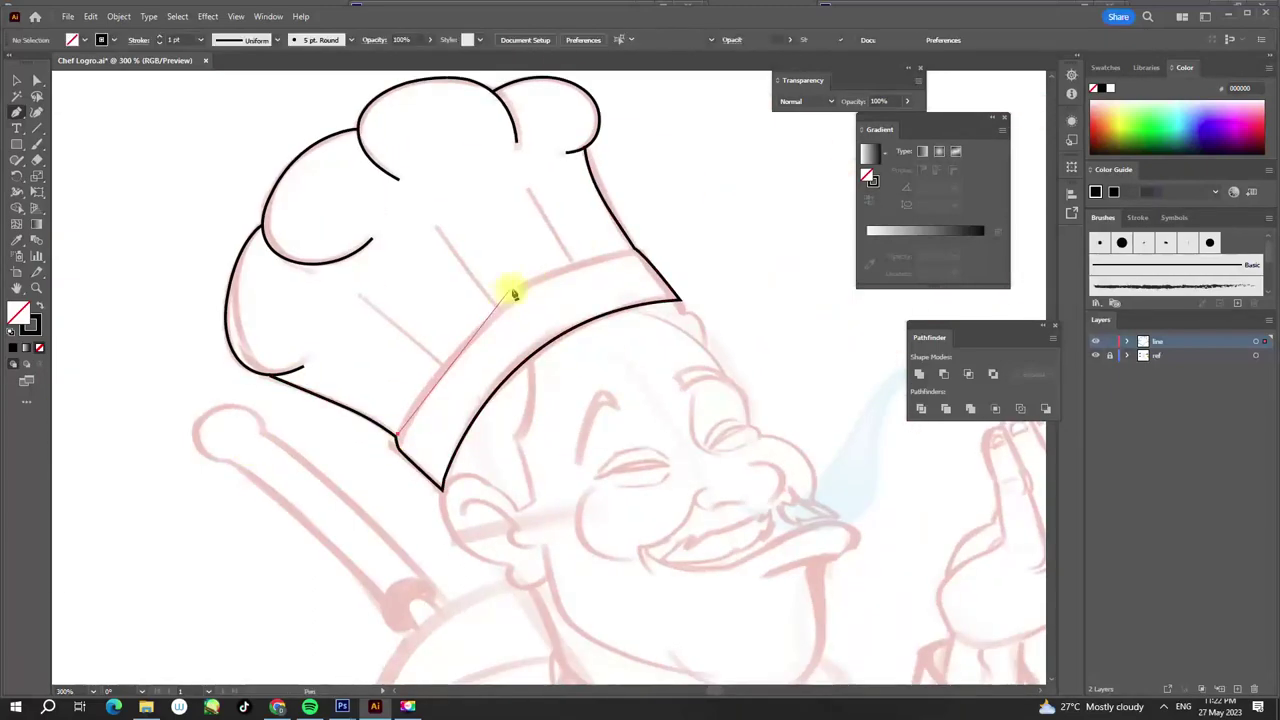
pyautogui.click(476, 431)
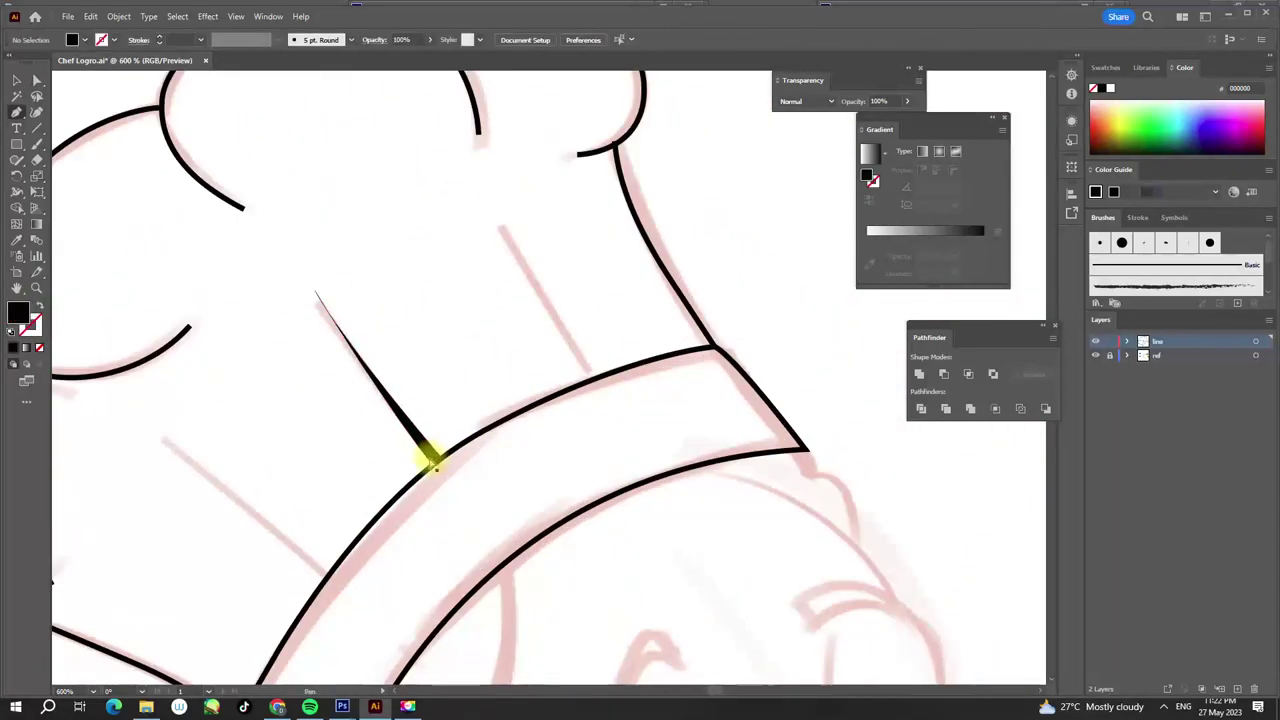
pyautogui.click(330, 561)
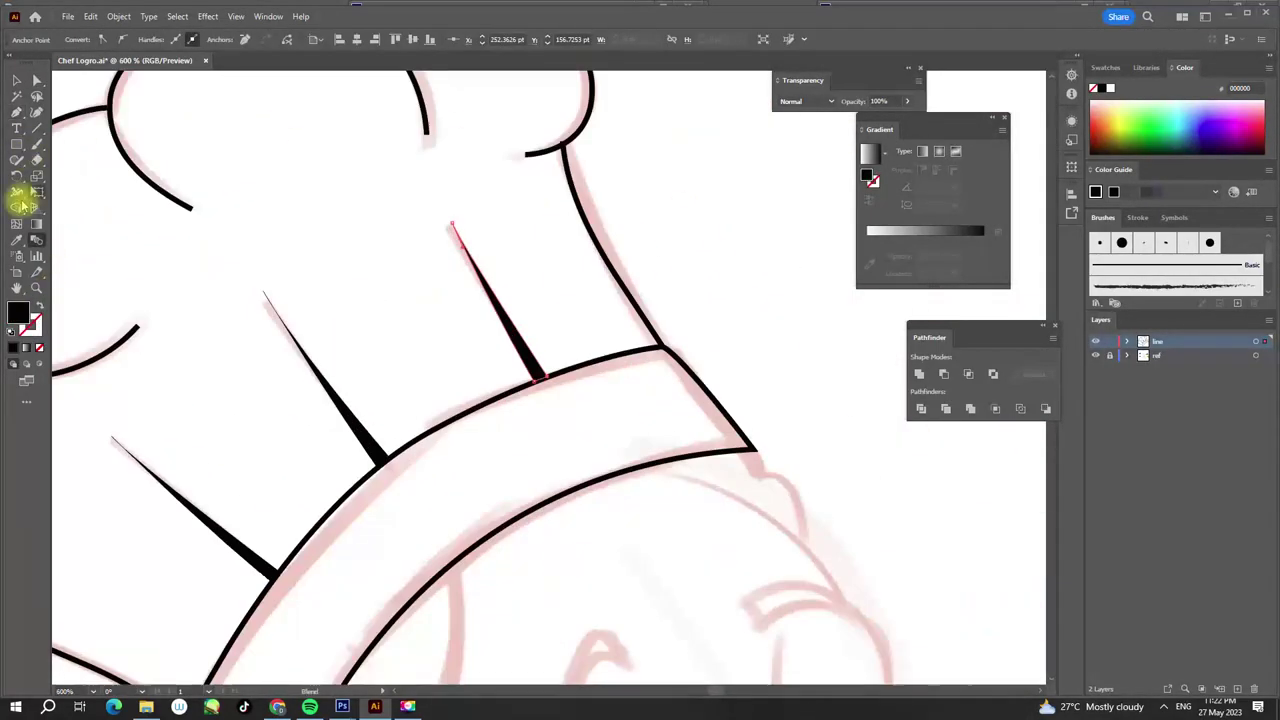
pyautogui.scroll(5, 198, 203)
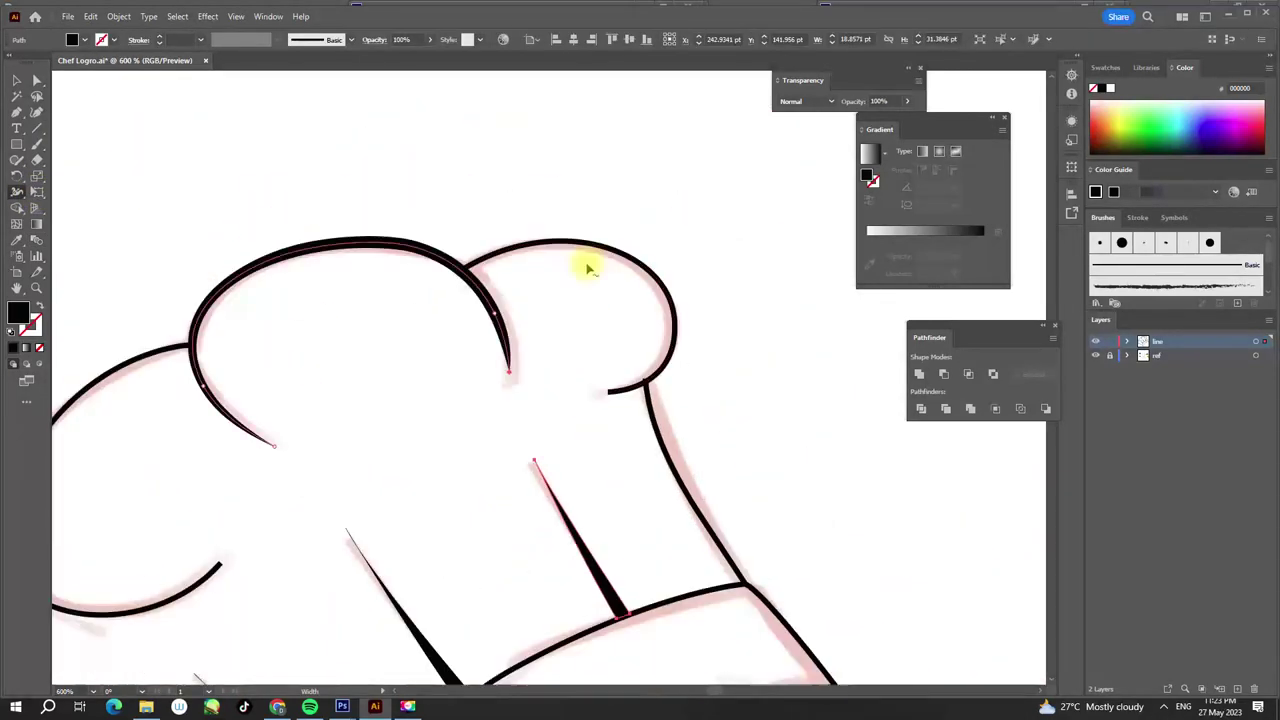
pyautogui.scroll(2, 610, 391)
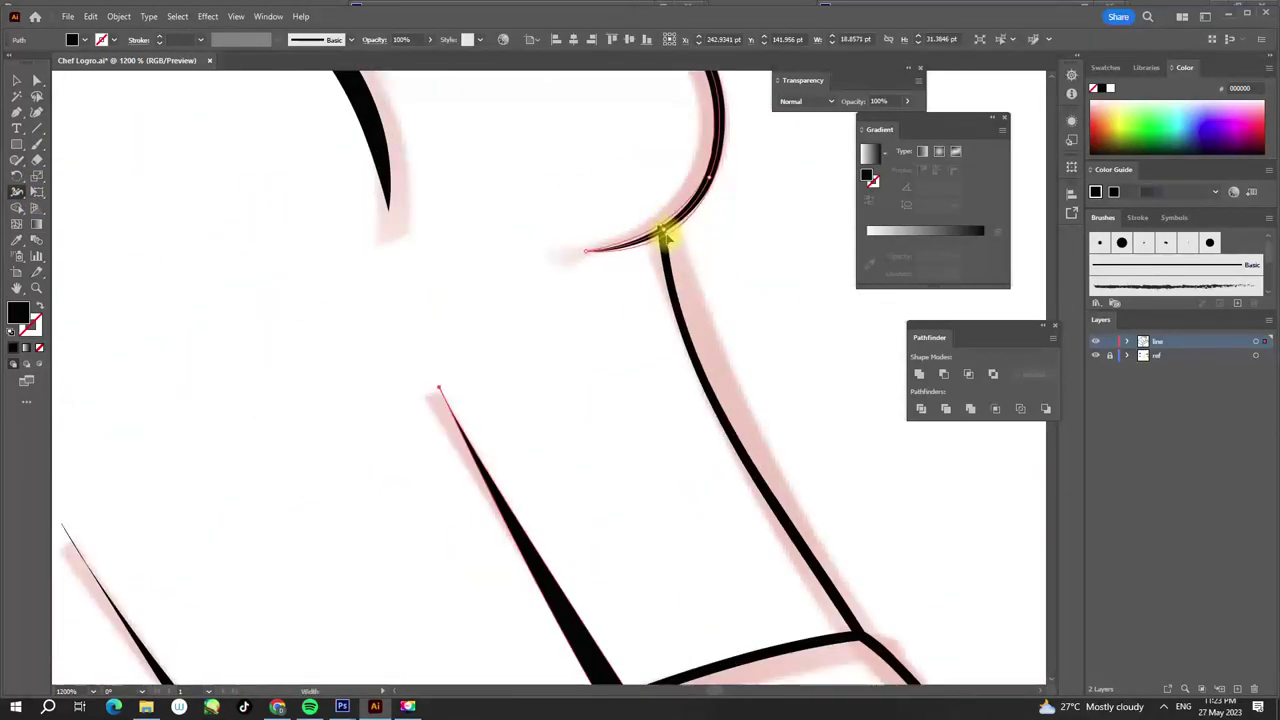
pyautogui.scroll(-3, 662, 237)
pyautogui.scroll(-3, 705, 230)
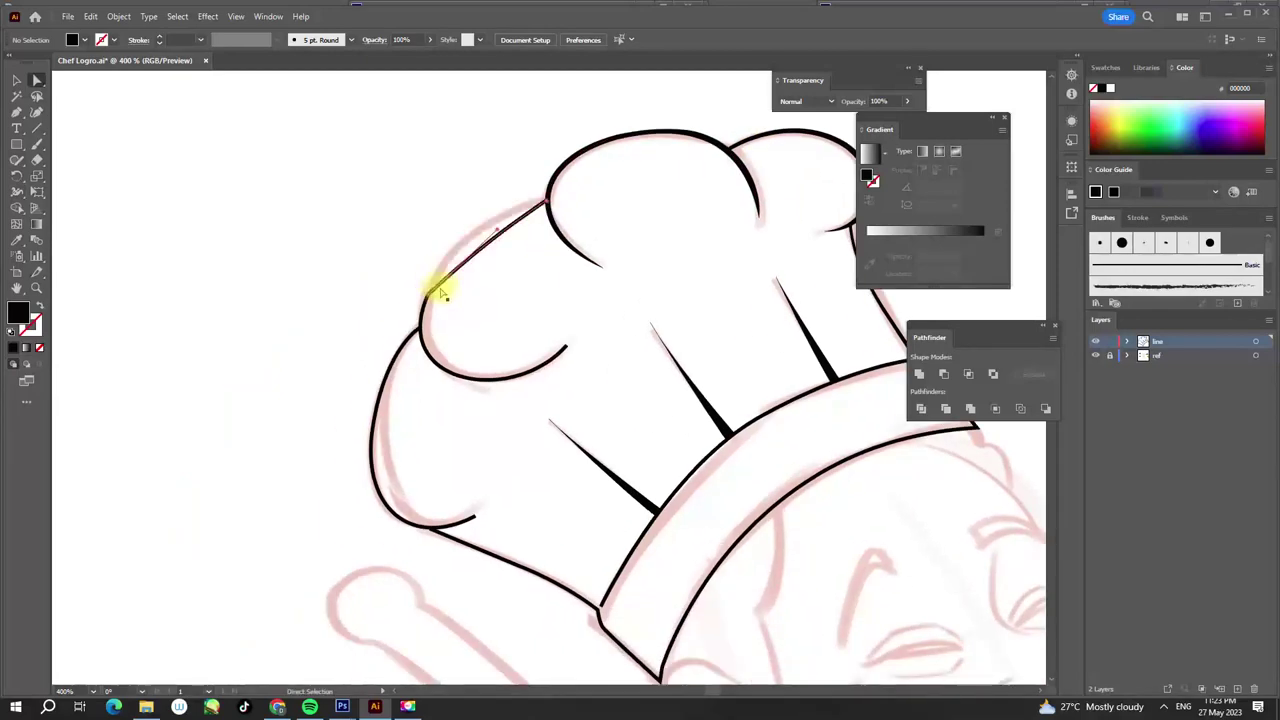
# - Draw the curve inside the left hat bump and the line along the hat's lower edge
pyautogui.click(471, 200)
pyautogui.click(423, 286)
pyautogui.click(571, 357)
pyautogui.scroll(-2, 571, 357)
pyautogui.scroll(2, 580, 343)
pyautogui.click(437, 297)
pyautogui.scroll(-3, 374, 437)
pyautogui.scroll(3, 607, 310)
pyautogui.click(607, 310)
pyautogui.scroll(-2, 607, 310)
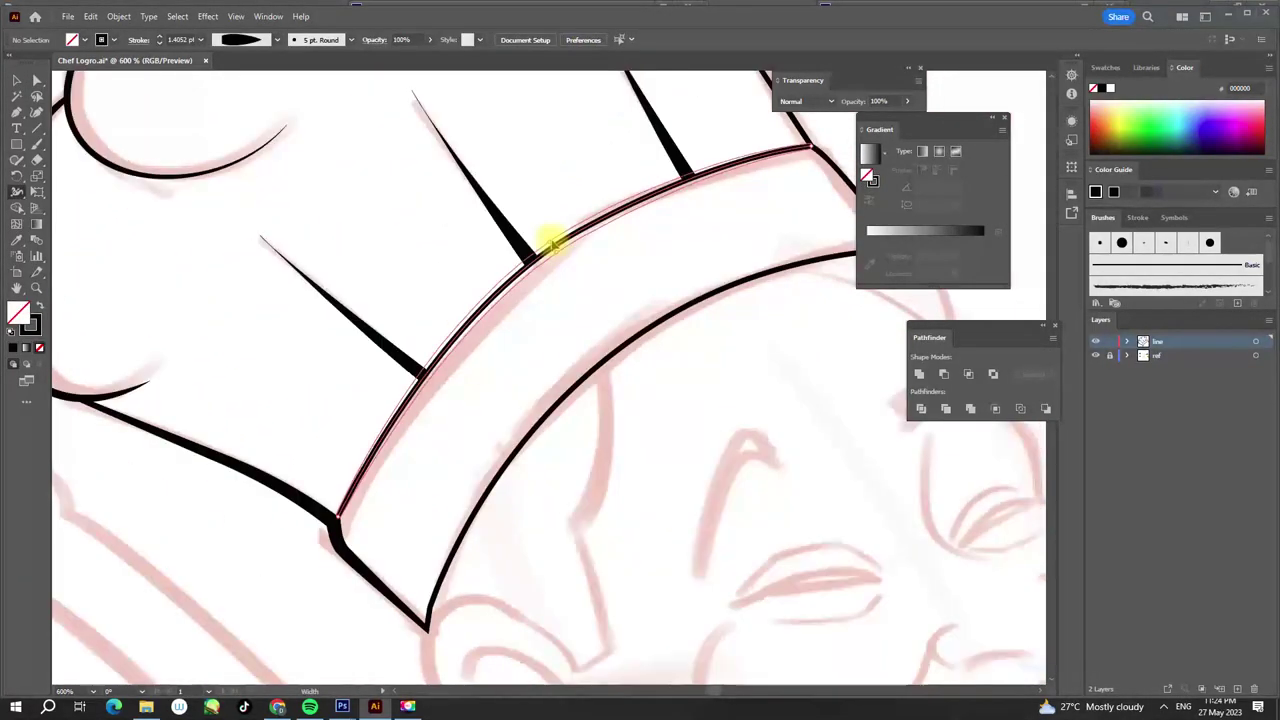
# - Refine individual anchor points on the hat paths with Direct Selection
pyautogui.press('a')
pyautogui.scroll(-3, 585, 262)
pyautogui.scroll(3, 617, 189)
pyautogui.scroll(-3, 594, 257)
# - Trace the face outline from the hat band down the cheek and around the ear
pyautogui.click(471, 200)
pyautogui.click(450, 310)
pyautogui.click(476, 392)
pyautogui.click(453, 410)
pyautogui.hscroll(-2, 500, 337)
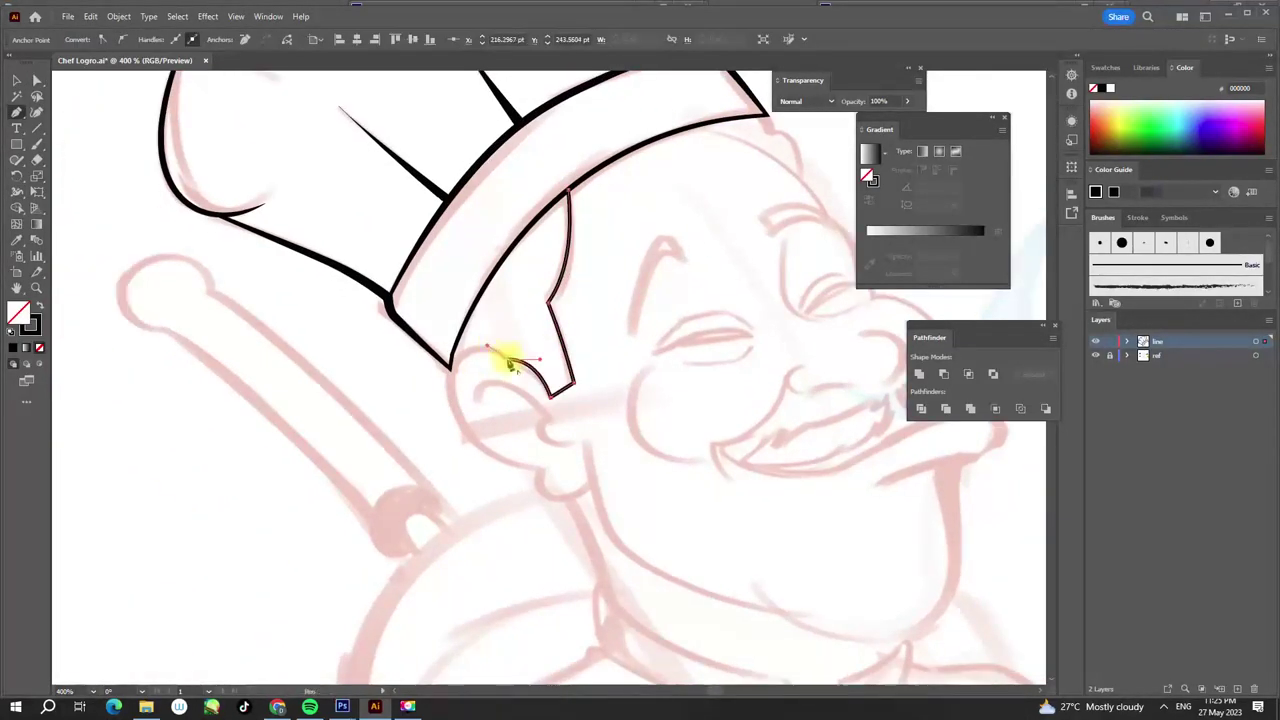
pyautogui.scroll(-2, 500, 337)
pyautogui.moveTo(432, 245); pyautogui.dragTo(413, 290)
pyautogui.scroll(-2, 620, 328)
pyautogui.scroll(2, 534, 343)
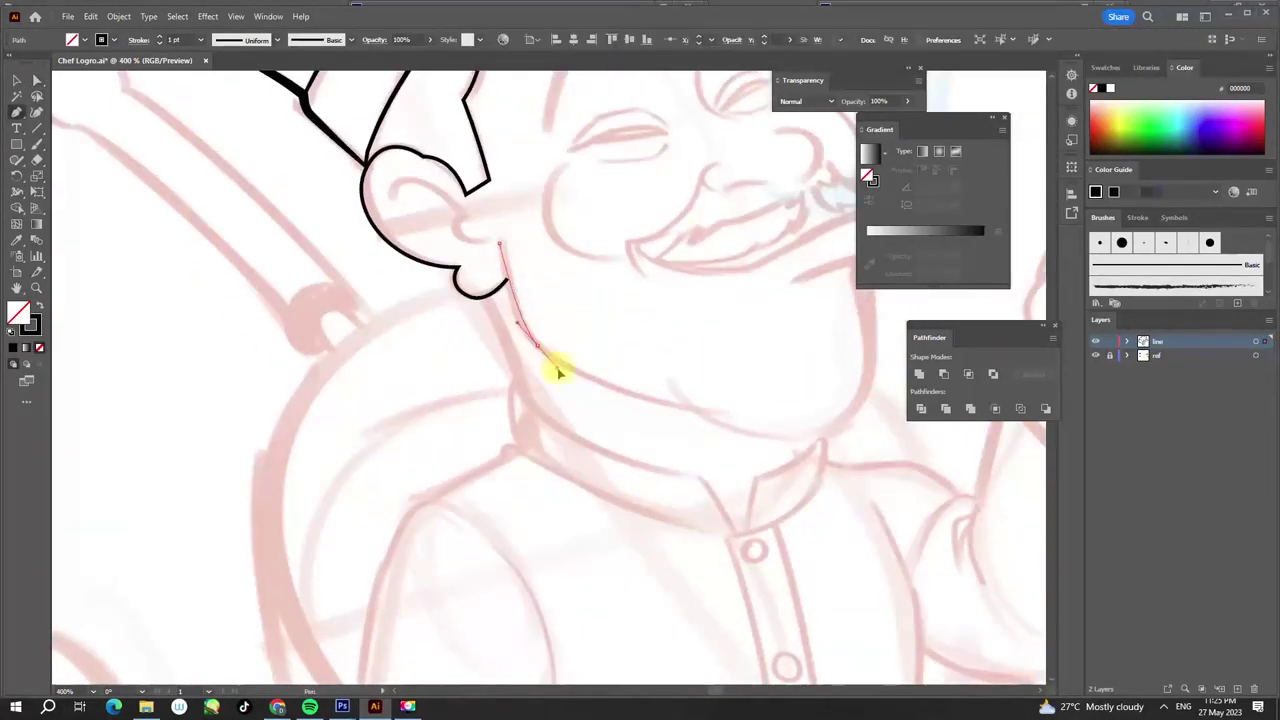
# - Continue the outline along the neck and around the chin, closing it at the hat brim
pyautogui.moveTo(575, 327); pyautogui.dragTo(651, 343)
pyautogui.scroll(-2, 455, 307)
pyautogui.scroll(2, 523, 420)
pyautogui.moveTo(507, 484)
pyautogui.mouseDown()
pyautogui.moveTo(602, 465)
pyautogui.moveTo(598, 408)
pyautogui.mouseUp()
pyautogui.scroll(-2, 580, 295)
pyautogui.scroll(2, 608, 366)
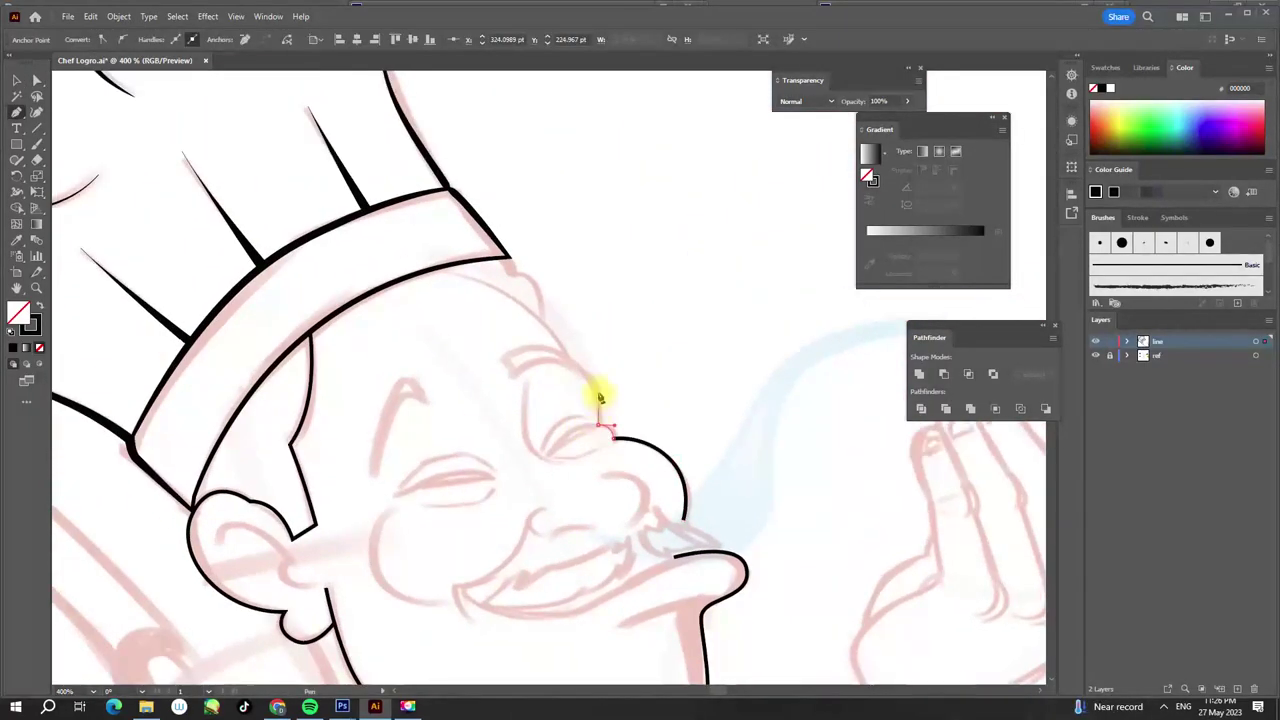
pyautogui.scroll(1, 540, 360)
pyautogui.click(517, 188)
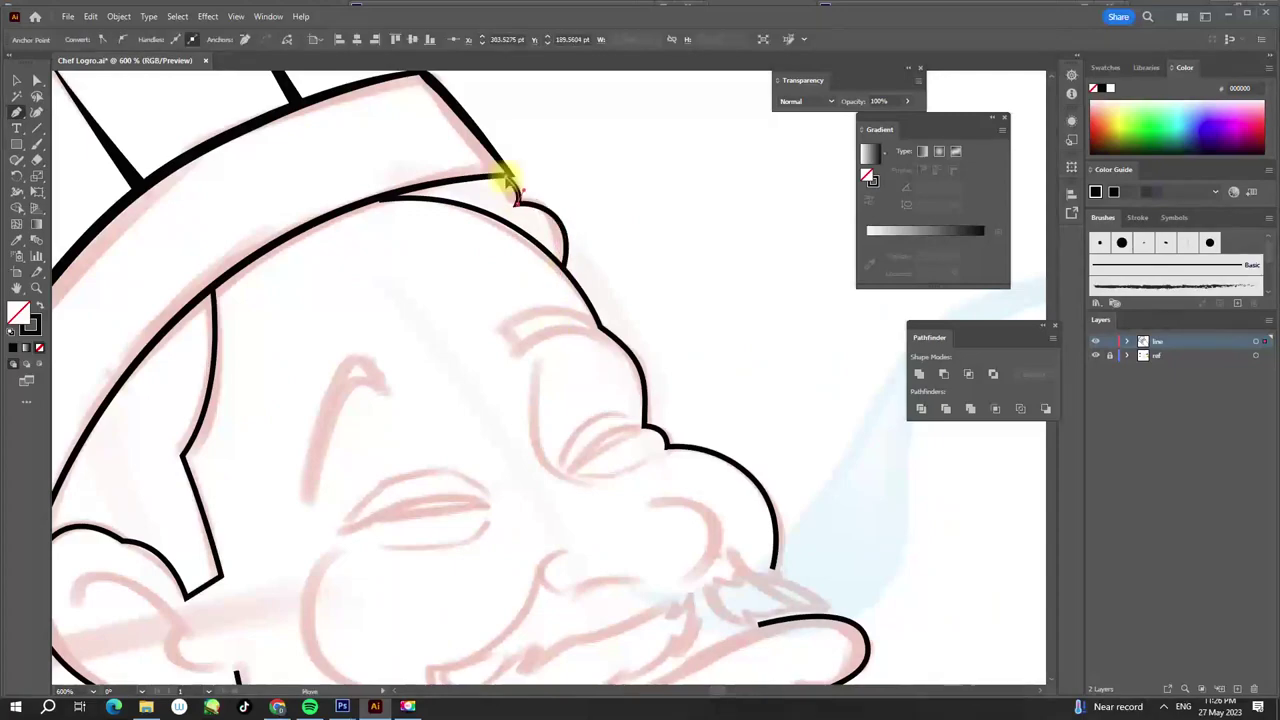
pyautogui.hotkey('ctrl', 'shift', 'a')
# - Draw a separate curved line along the chin
pyautogui.scroll(-1, 420, 280)
pyautogui.scroll(-2, 430, 275)
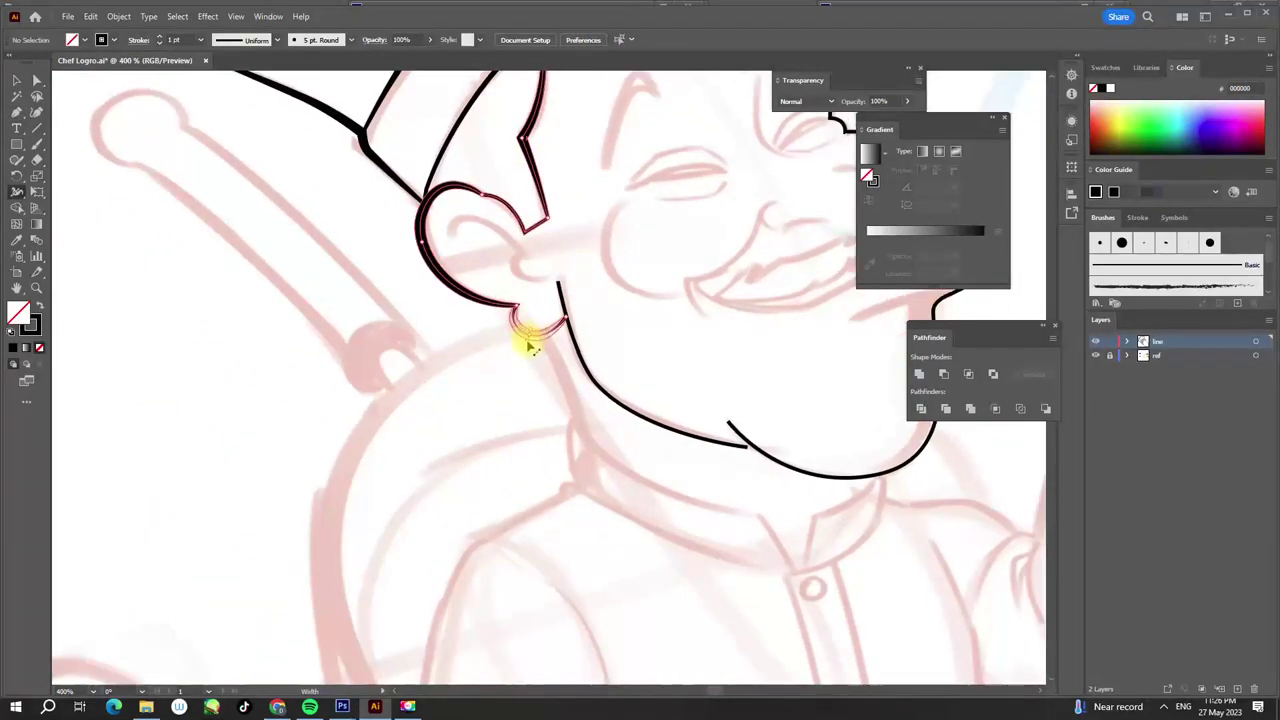
pyautogui.scroll(-1, 500, 350)
pyautogui.scroll(2, 475, 365)
pyautogui.scroll(3, 489, 376)
pyautogui.scroll(-1, 514, 406)
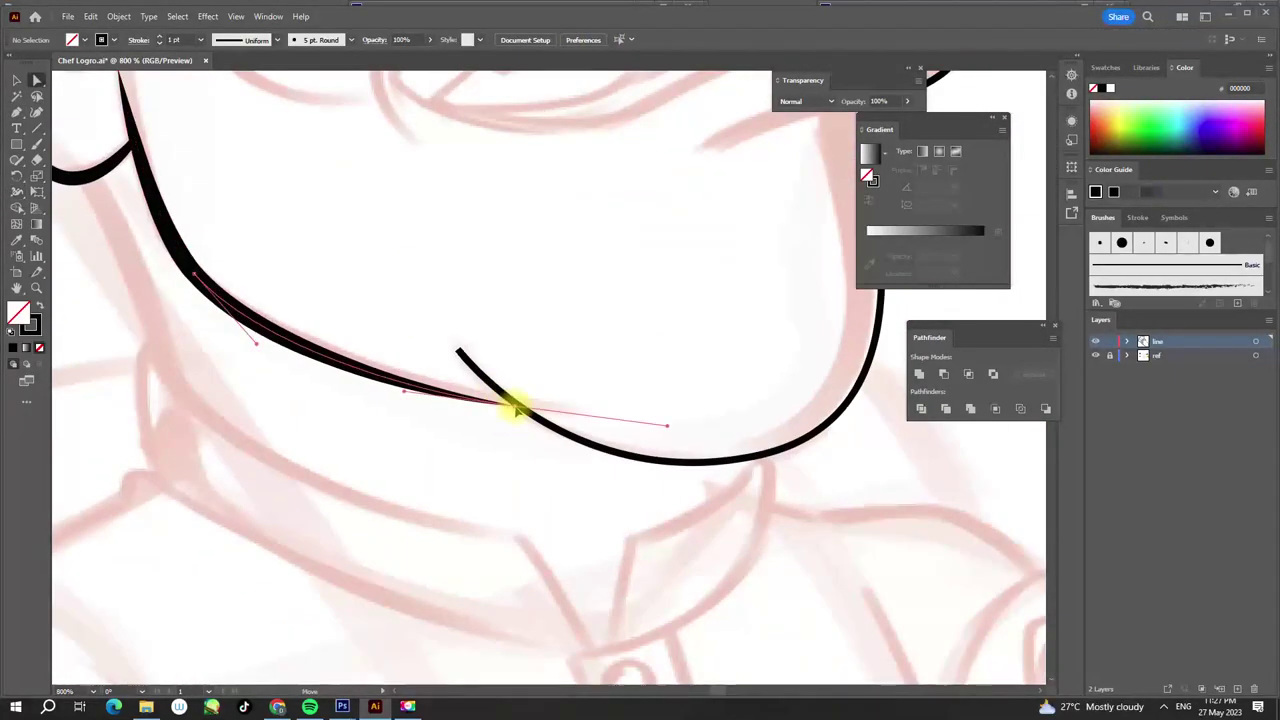
pyautogui.scroll(-1, 623, 466)
pyautogui.scroll(2, 549, 228)
pyautogui.press('p')
pyautogui.scroll(3, 560, 270)
pyautogui.click(410, 358)
pyautogui.moveTo(495, 325); pyautogui.dragTo(541, 316)
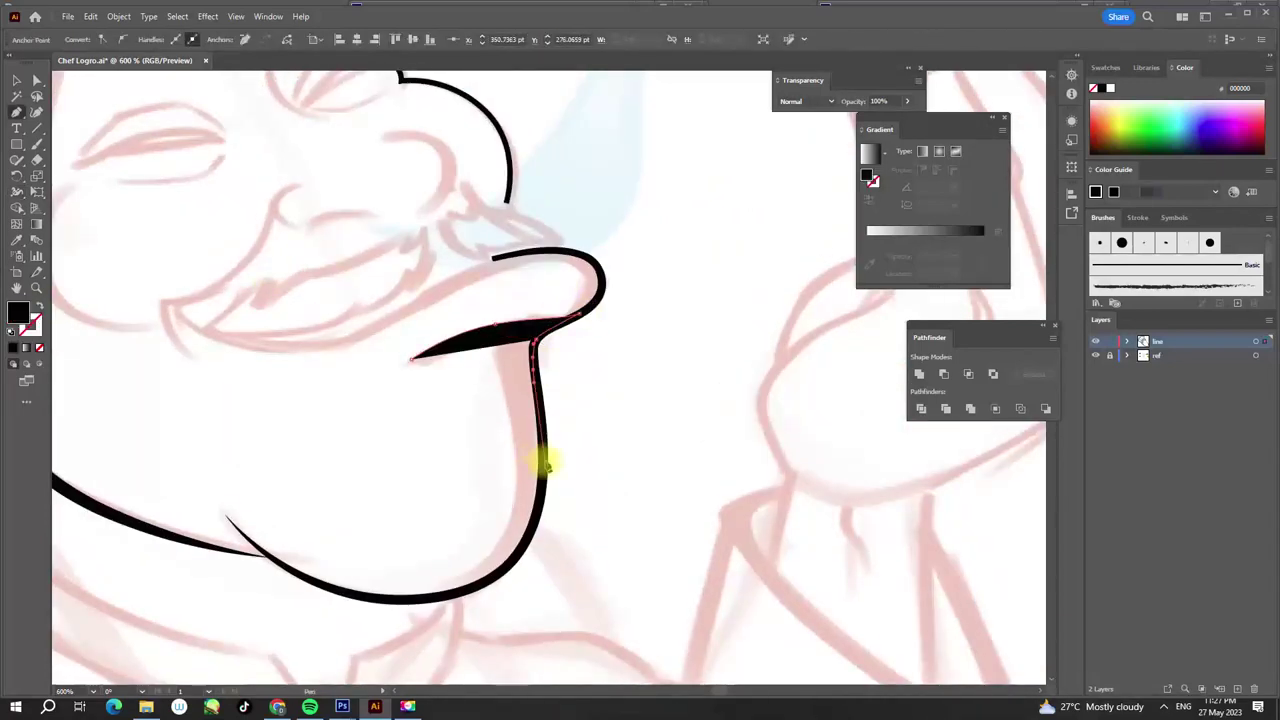
pyautogui.scroll(-2, 580, 380)
# - Check the chin shape in Outline view, adjust an anchor, and undo the last moustache edit
pyautogui.hotkey('ctrl', 'y')
pyautogui.scroll(1, 600, 300)
pyautogui.click(570, 335)
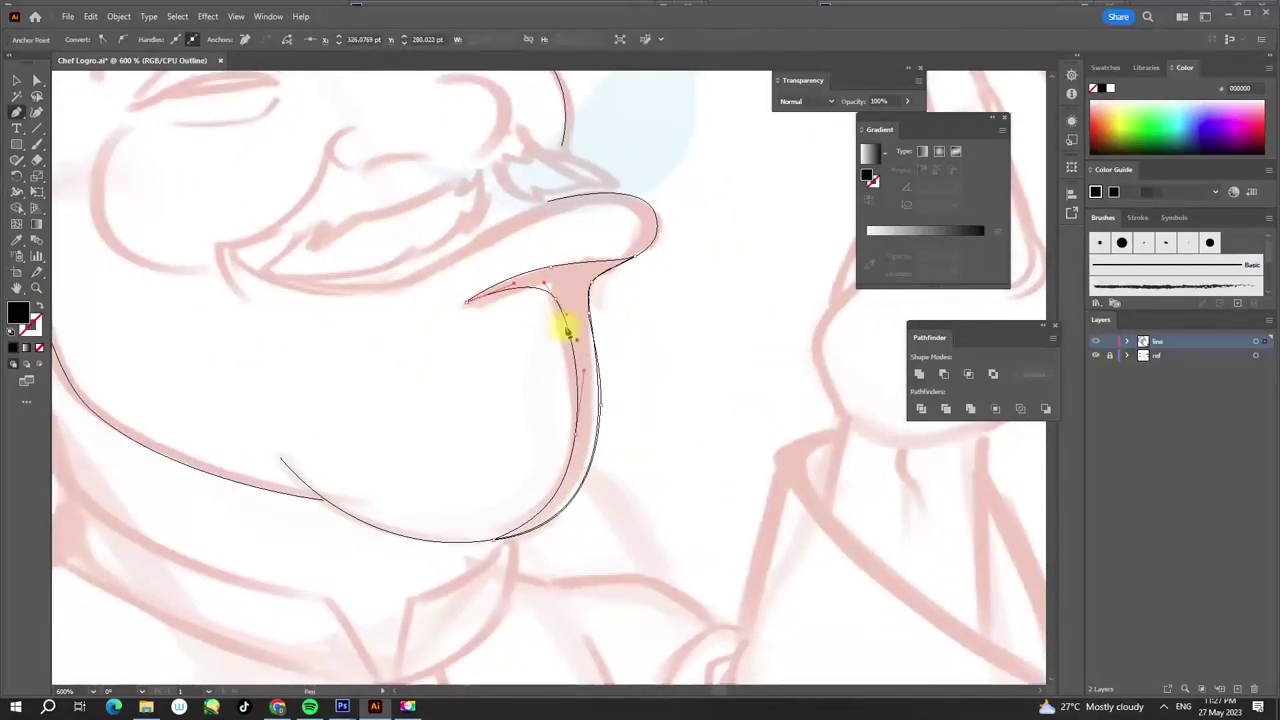
pyautogui.hotkey('ctrl', 'y')
pyautogui.scroll(-5, 571, 234)
pyautogui.scroll(5, 614, 434)
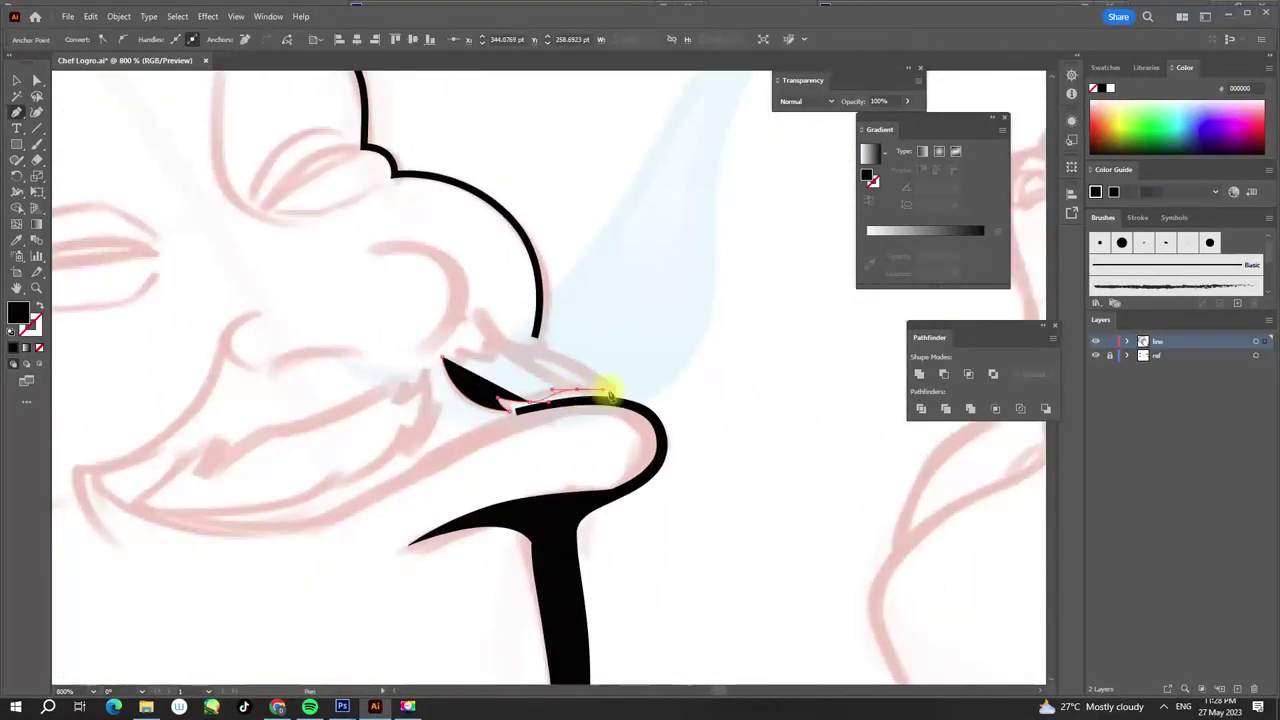
pyautogui.scroll(1, 562, 387)
pyautogui.hotkey('ctrl', 'z')
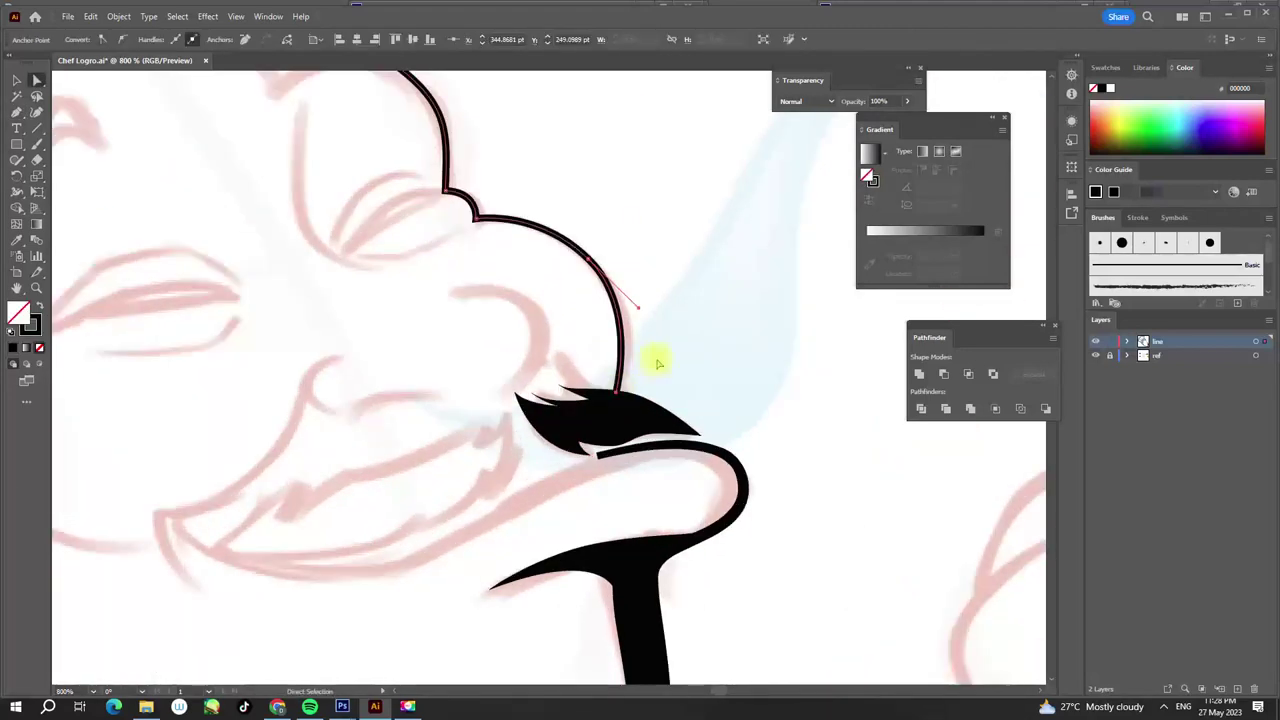
pyautogui.hotkey('shift', 'w')
pyautogui.scroll(-3, 657, 137)
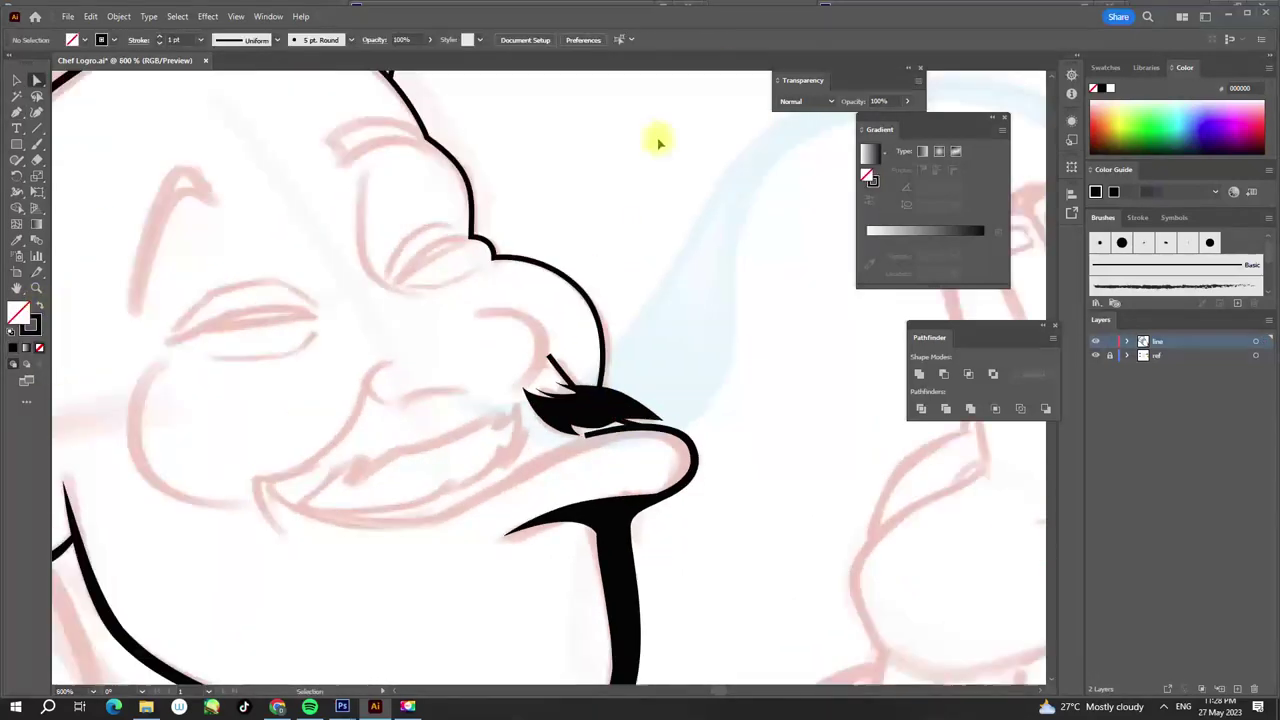
pyautogui.scroll(2, 628, 290)
# - Draw the curved smile line under the moustache and taper its width
pyautogui.scroll(-2, 700, 360)
pyautogui.scroll(2, 614, 286)
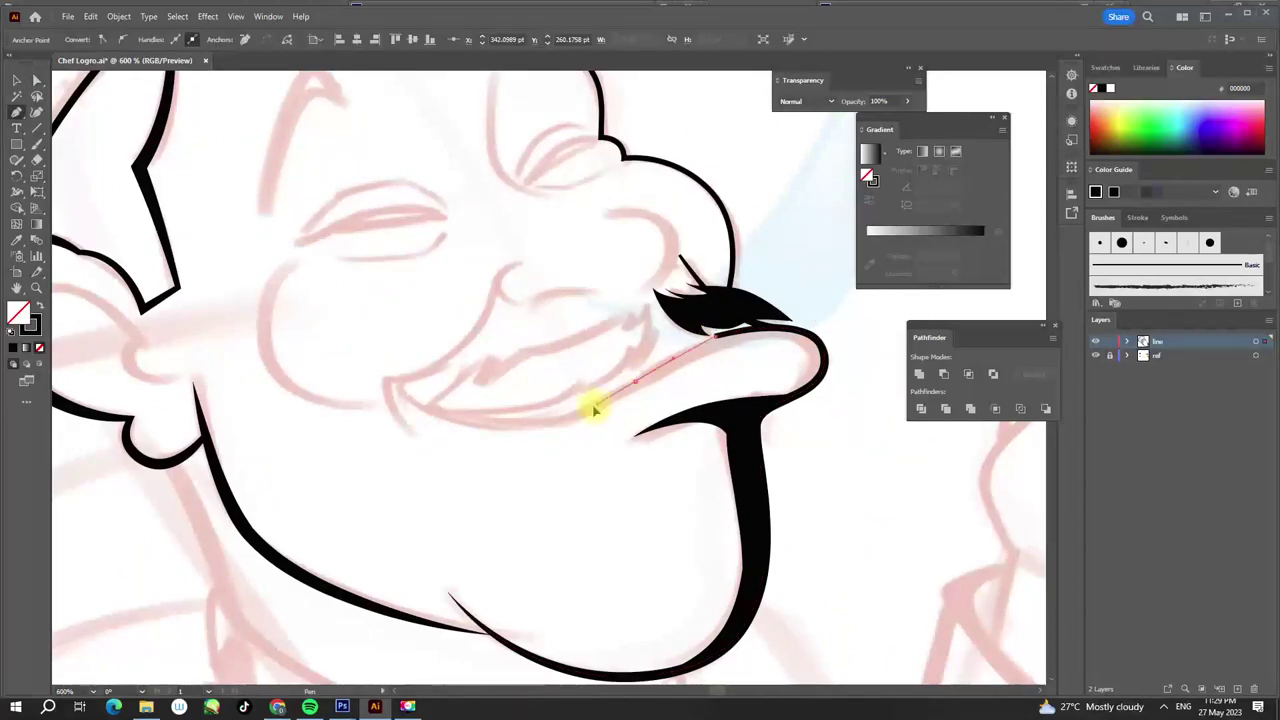
pyautogui.press('p')
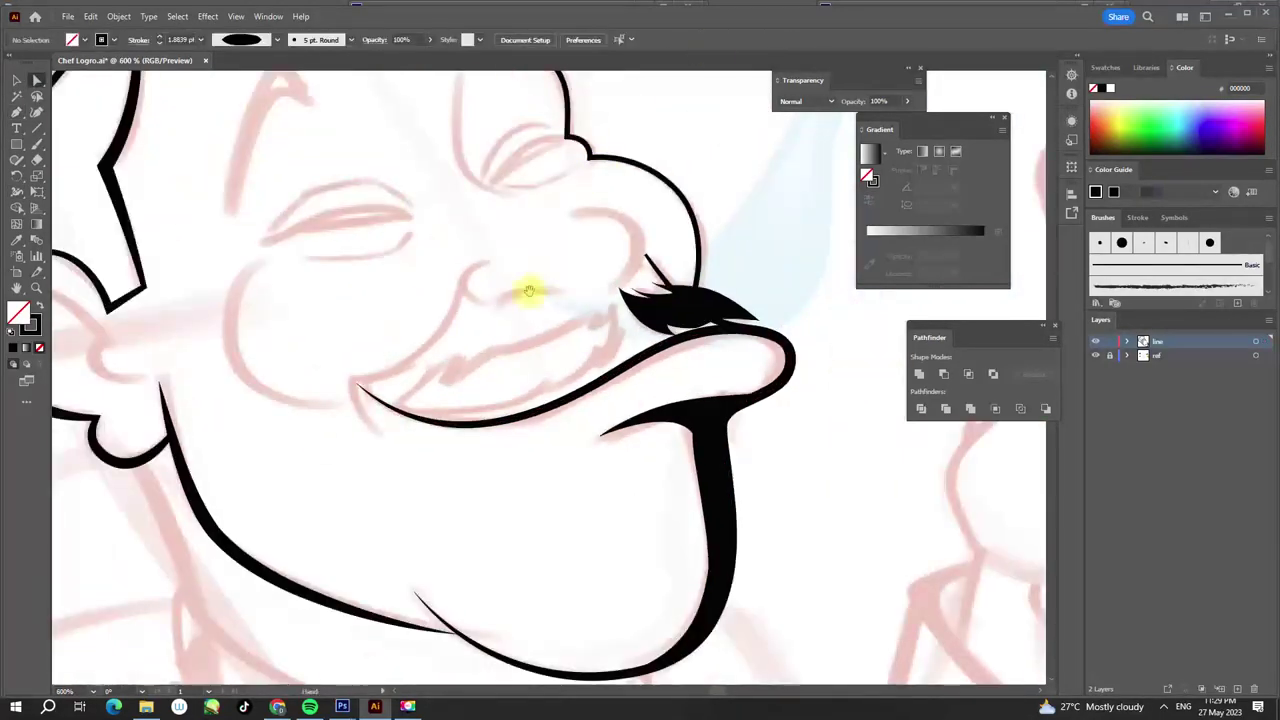
pyautogui.moveTo(548, 329); pyautogui.dragTo(520, 330)
pyautogui.press('Escape')
pyautogui.scroll(-3, 657, 287)
pyautogui.scroll(2, 614, 284)
pyautogui.hotkey('shift', 'w')
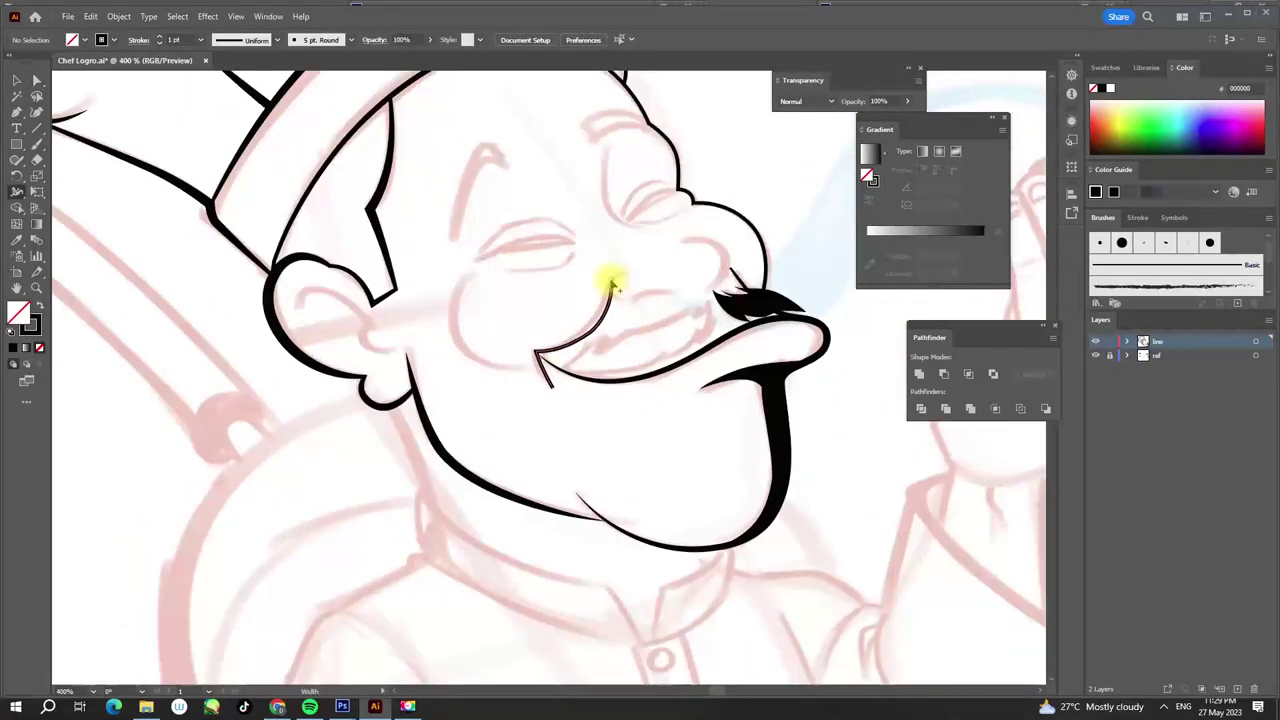
# - Draw the curved crease beside the nose
pyautogui.press('p')
pyautogui.scroll(-3, 551, 392)
pyautogui.scroll(4, 592, 371)
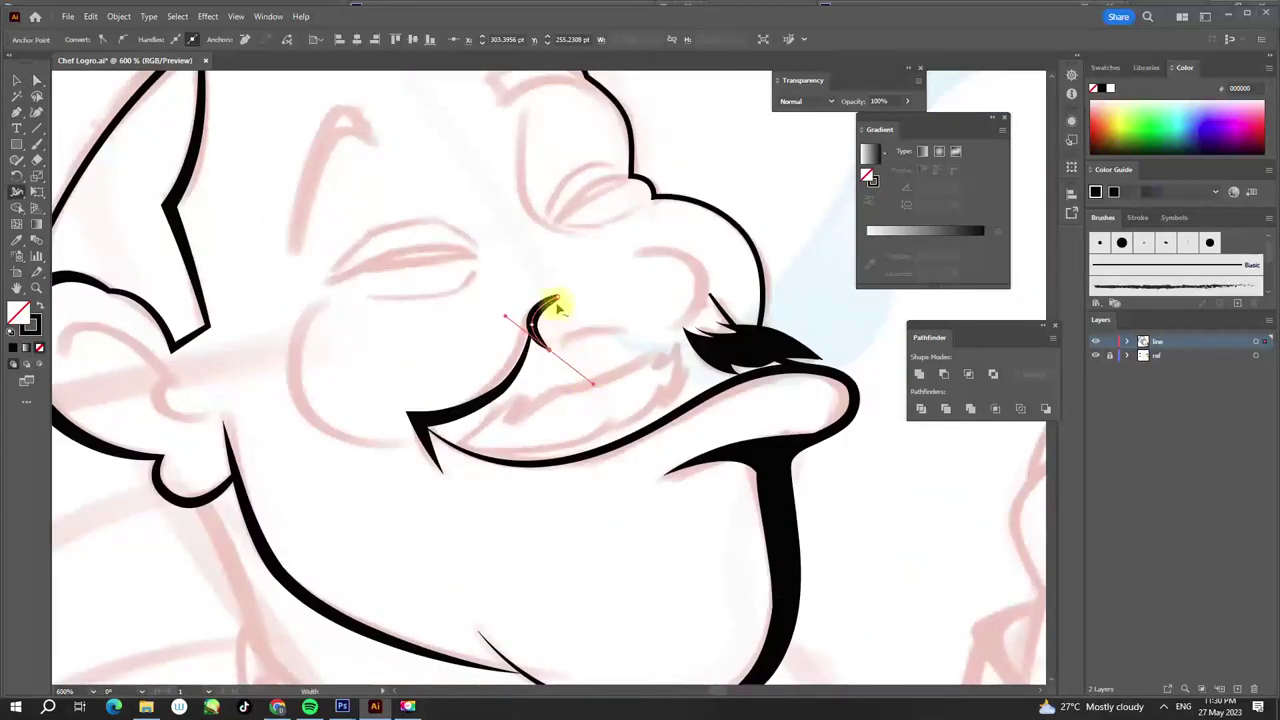
pyautogui.hscroll(2, 548, 355)
pyautogui.click(38, 308)
pyautogui.moveTo(580, 338); pyautogui.dragTo(615, 295)
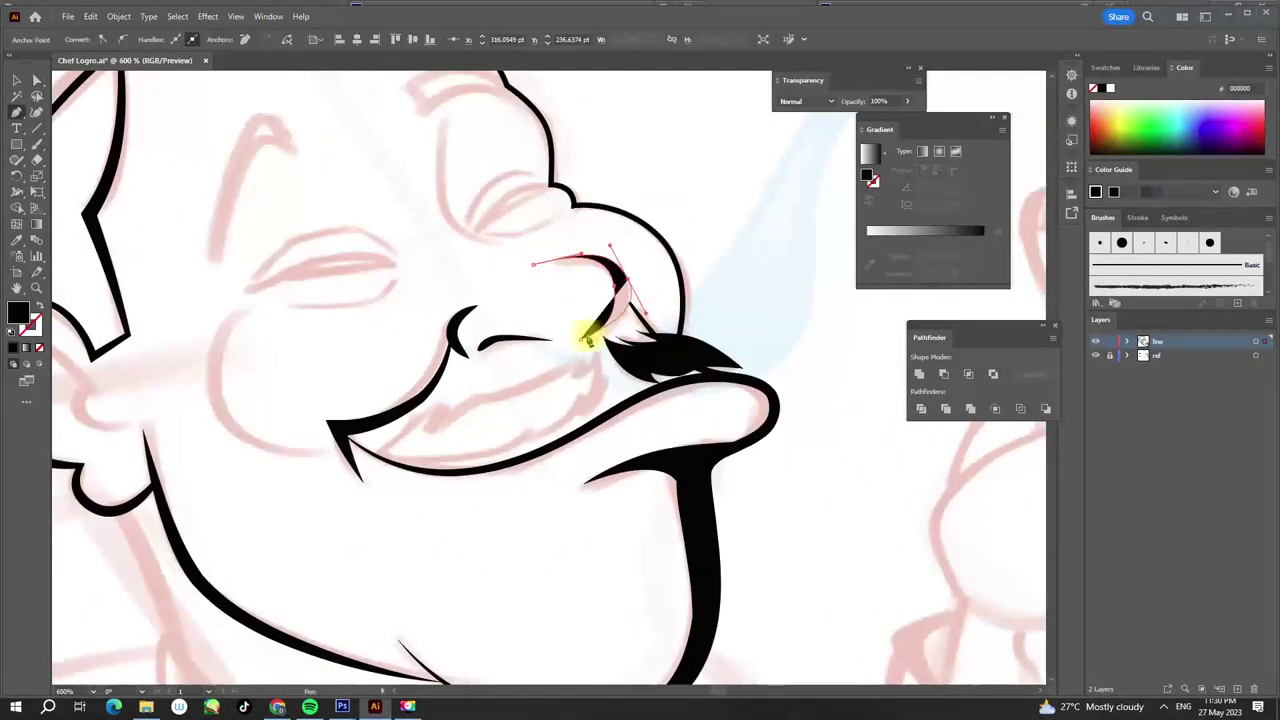
pyautogui.scroll(-3, 605, 335)
pyautogui.scroll(2, 591, 94)
pyautogui.scroll(2, 591, 94)
pyautogui.moveTo(565, 215); pyautogui.dragTo(538, 340)
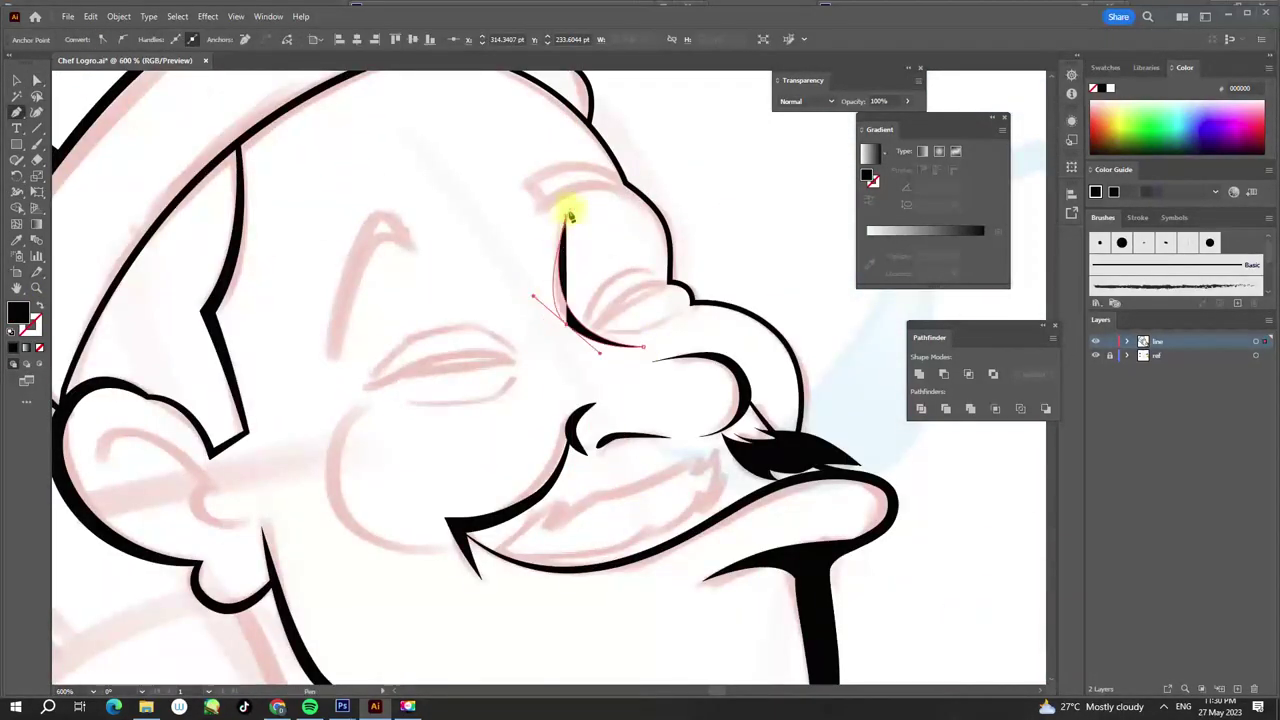
pyautogui.scroll(-2, 565, 230)
pyautogui.scroll(-1, 514, 286)
pyautogui.scroll(2, 543, 303)
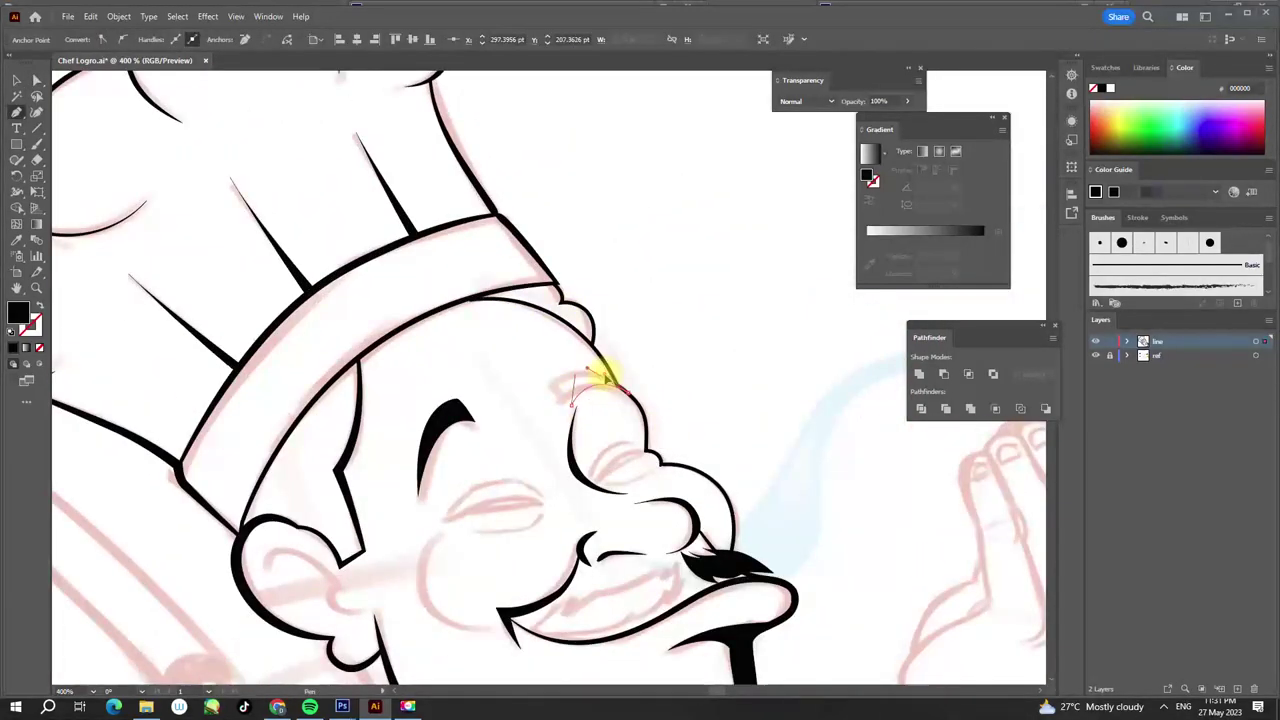
pyautogui.keyDown('ctrl'); pyautogui.click(603, 372); pyautogui.keyUp('ctrl')
# - Draw the closed-eye line
pyautogui.hscroll(-2, 565, 362)
pyautogui.scroll(-1, 565, 362)
pyautogui.scroll(-1, 588, 291)
pyautogui.scroll(-3, 608, 286)
pyautogui.press('p')
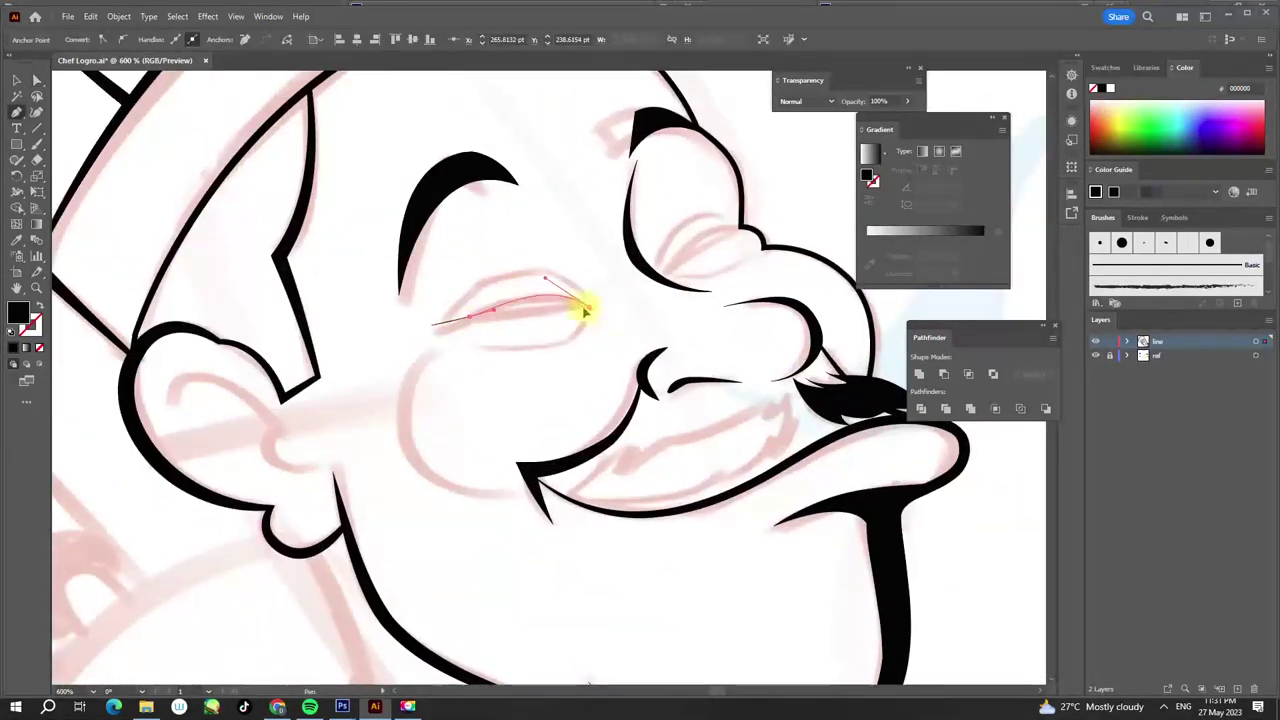
pyautogui.scroll(2, 597, 285)
pyautogui.click(597, 285)
pyautogui.hscroll(-2, 474, 348)
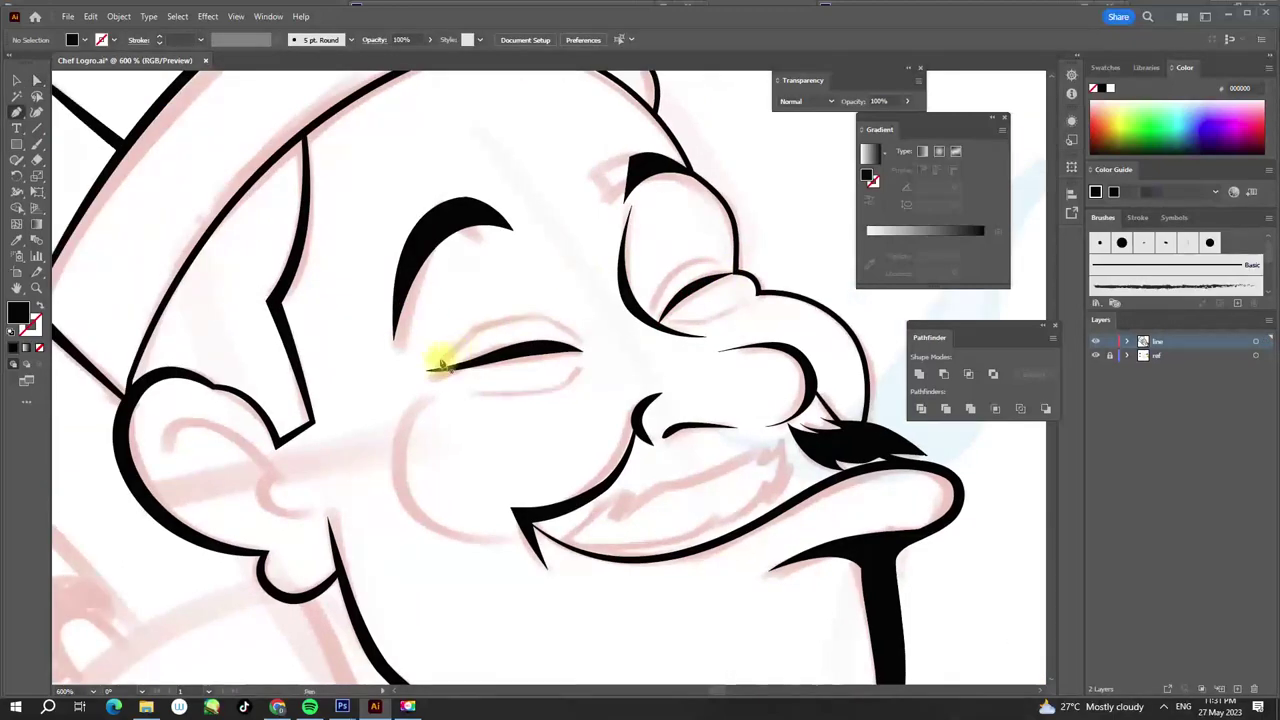
pyautogui.keyDown('ctrl'); pyautogui.click(507, 325); pyautogui.keyUp('ctrl')
pyautogui.scroll(-3, 609, 80)
pyautogui.scroll(3, 573, 272)
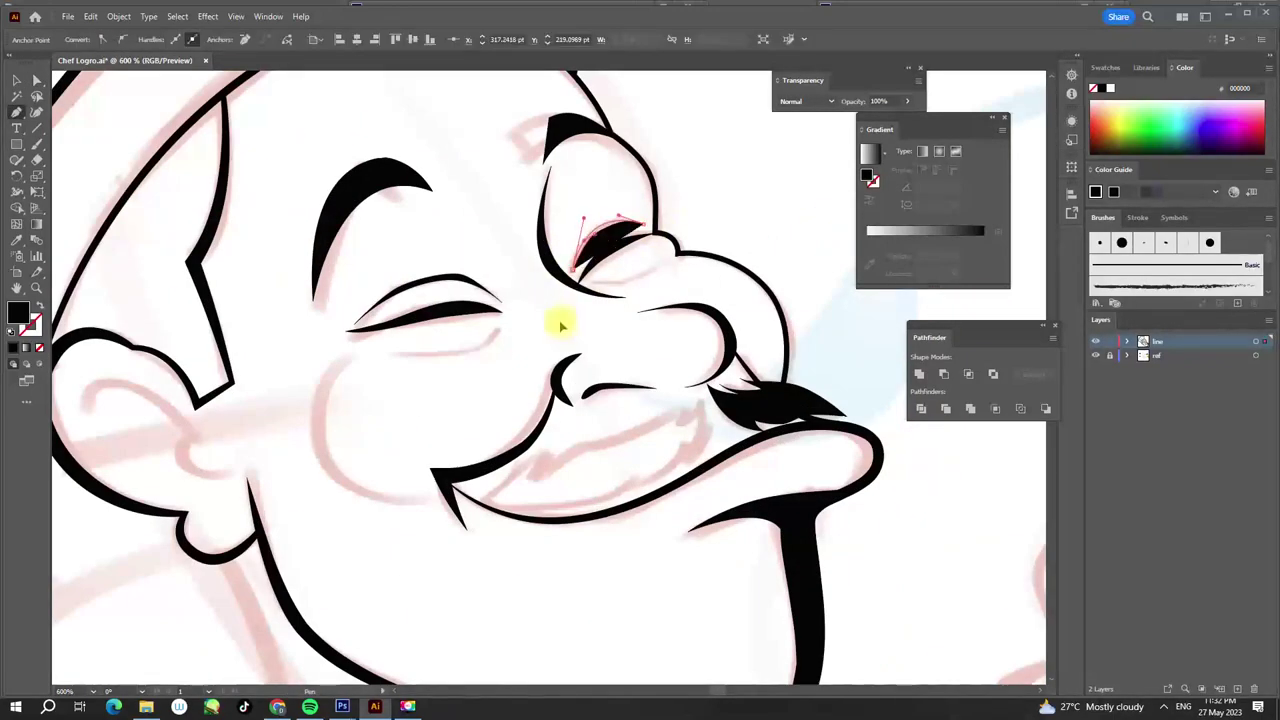
pyautogui.keyDown('ctrl'); pyautogui.click(621, 216); pyautogui.keyUp('ctrl')
# - Begin the dark mouth shape with a point on the mouth line
pyautogui.scroll(-3, 729, 57)
pyautogui.scroll(2, 409, 346)
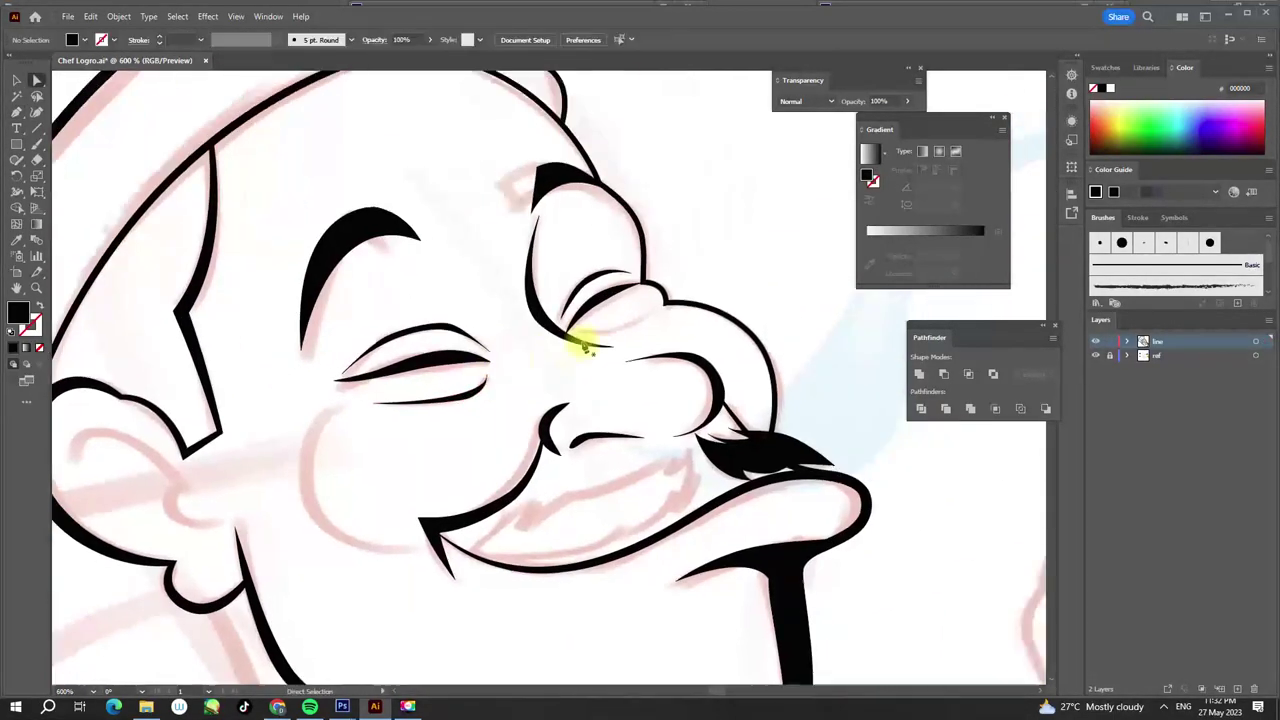
pyautogui.scroll(-1, 588, 199)
pyautogui.scroll(2, 588, 199)
pyautogui.scroll(1, 680, 300)
pyautogui.click(531, 349)
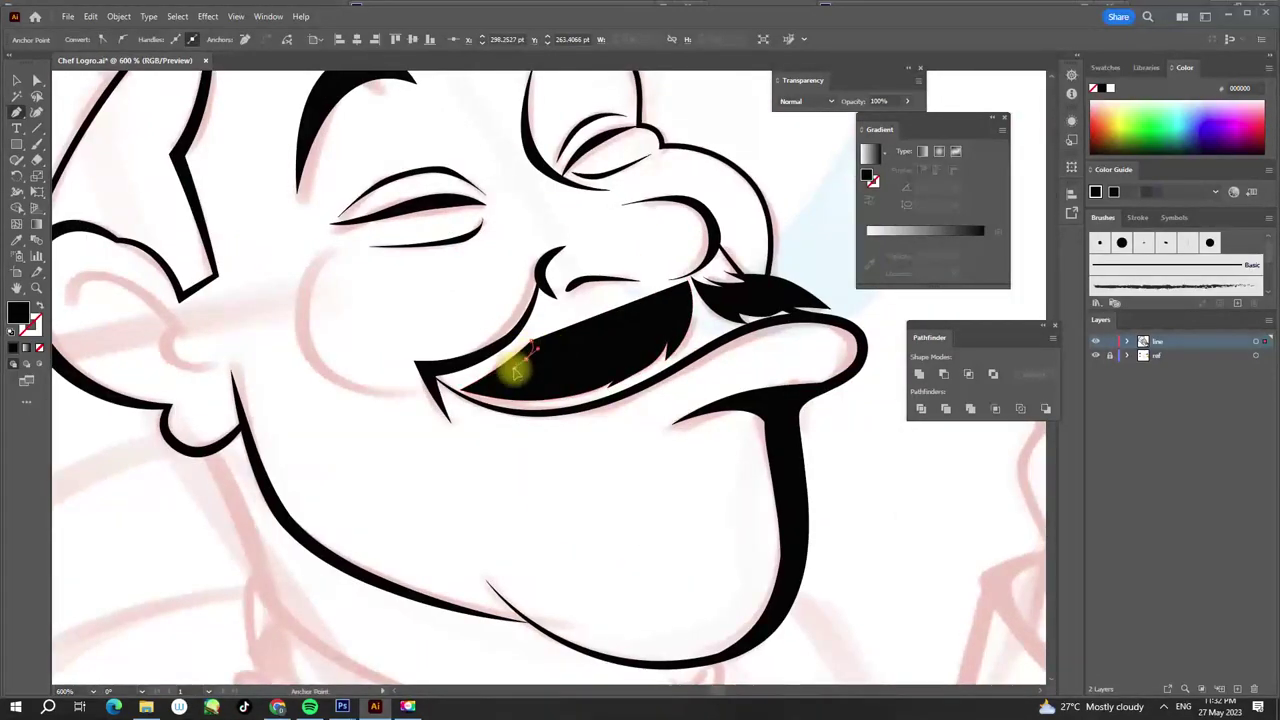
pyautogui.scroll(-2, 668, 300)
# - Trace the collar outline and close it at its starting point
pyautogui.scroll(1, 491, 371)
pyautogui.scroll(1, 546, 340)
pyautogui.click(522, 330)
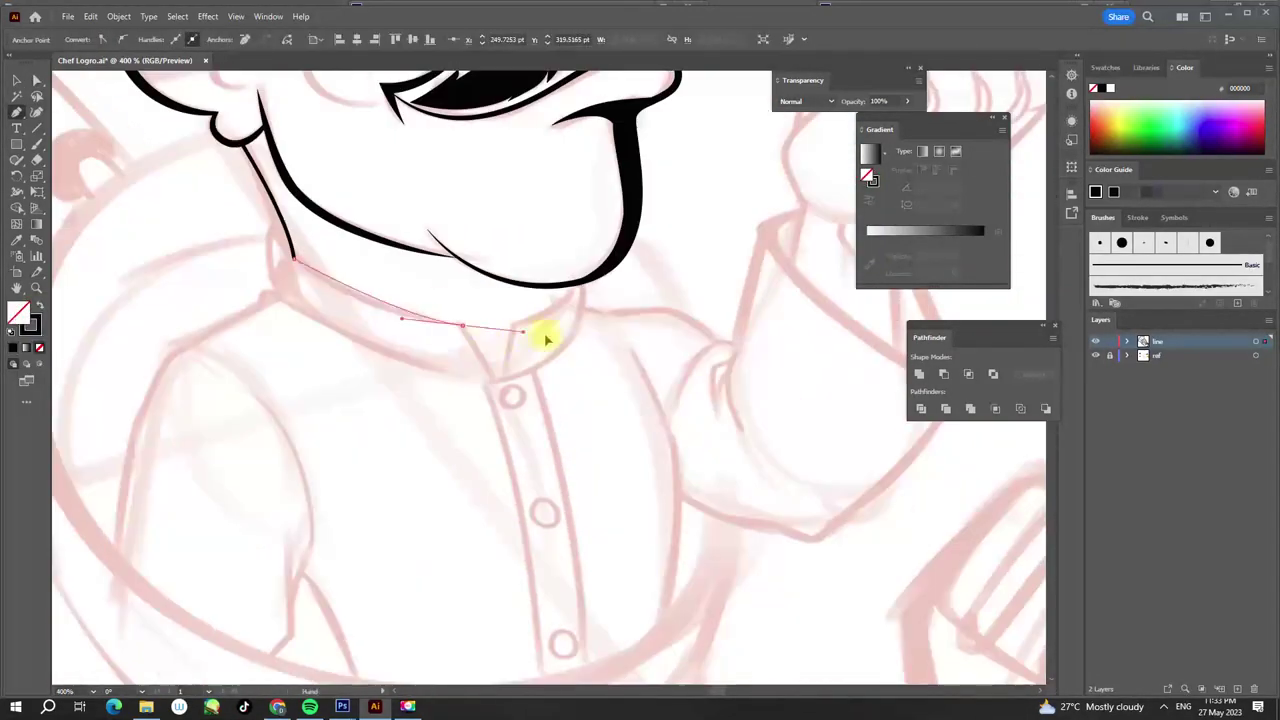
pyautogui.scroll(2, 600, 262)
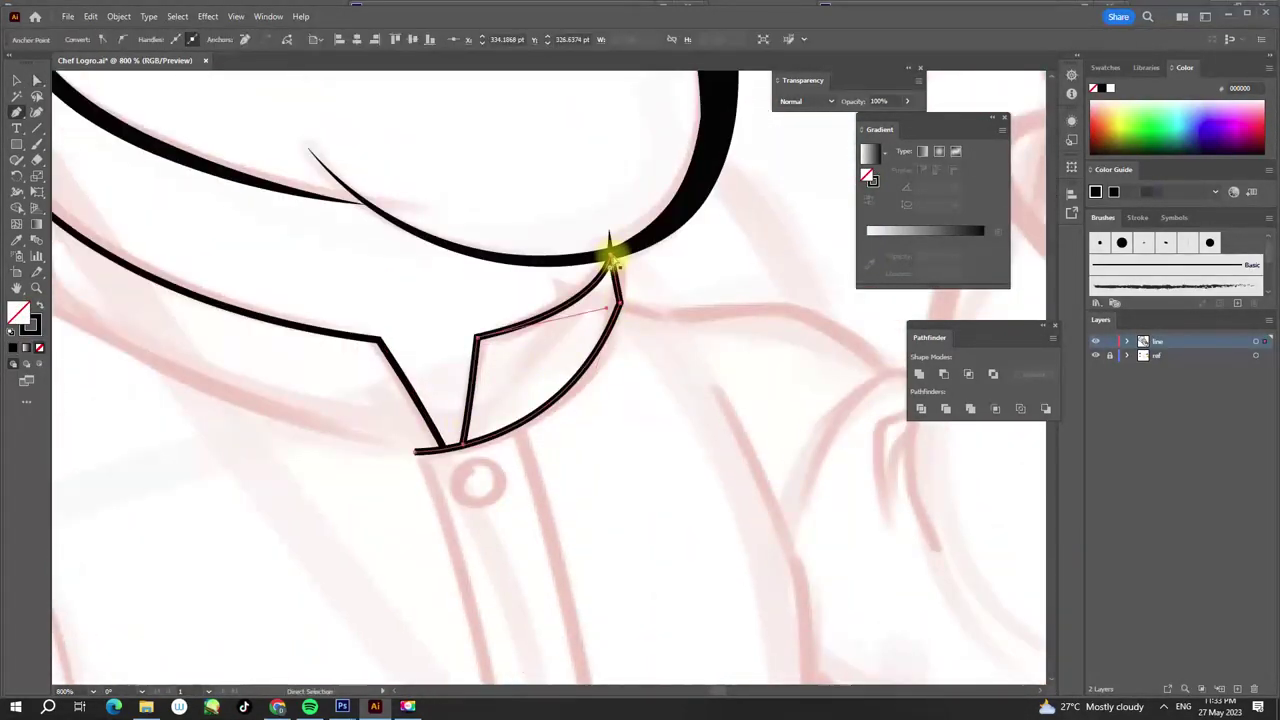
pyautogui.scroll(-1, 608, 257)
pyautogui.scroll(-1, 534, 149)
pyautogui.click(512, 236)
# - Draw the shirt-front placket line and end the path
pyautogui.scroll(-1, 560, 295)
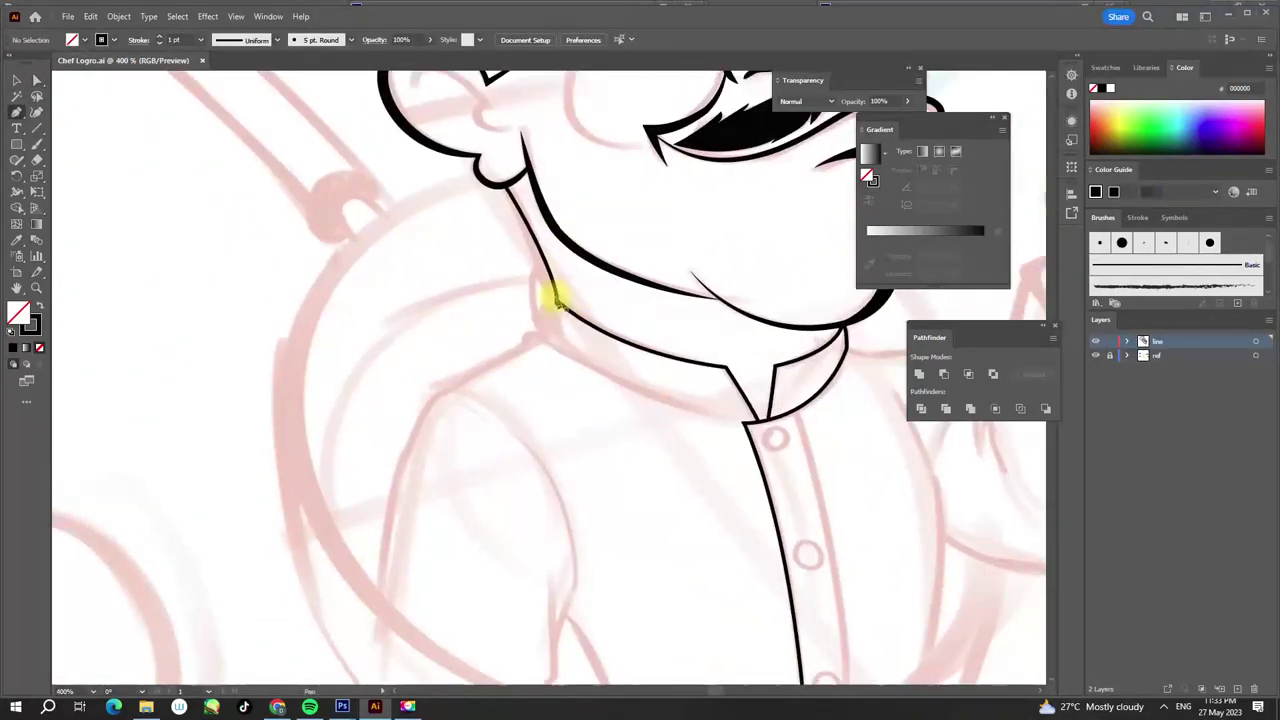
pyautogui.scroll(1, 700, 320)
pyautogui.scroll(1, 543, 277)
pyautogui.scroll(1, 500, 320)
pyautogui.click(493, 333)
pyautogui.press('Escape')
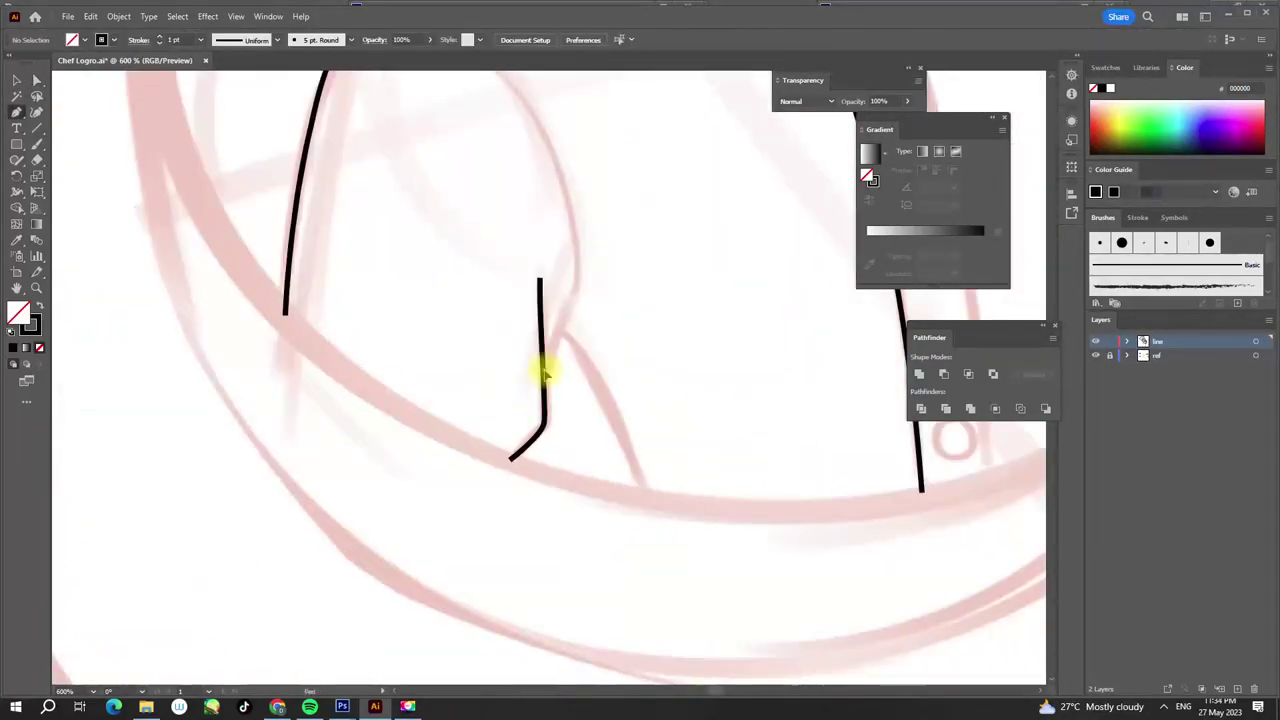
# - Curve the shoulder line up to the top of the sleeve
pyautogui.scroll(-2, 541, 472)
pyautogui.scroll(-1, 571, 514)
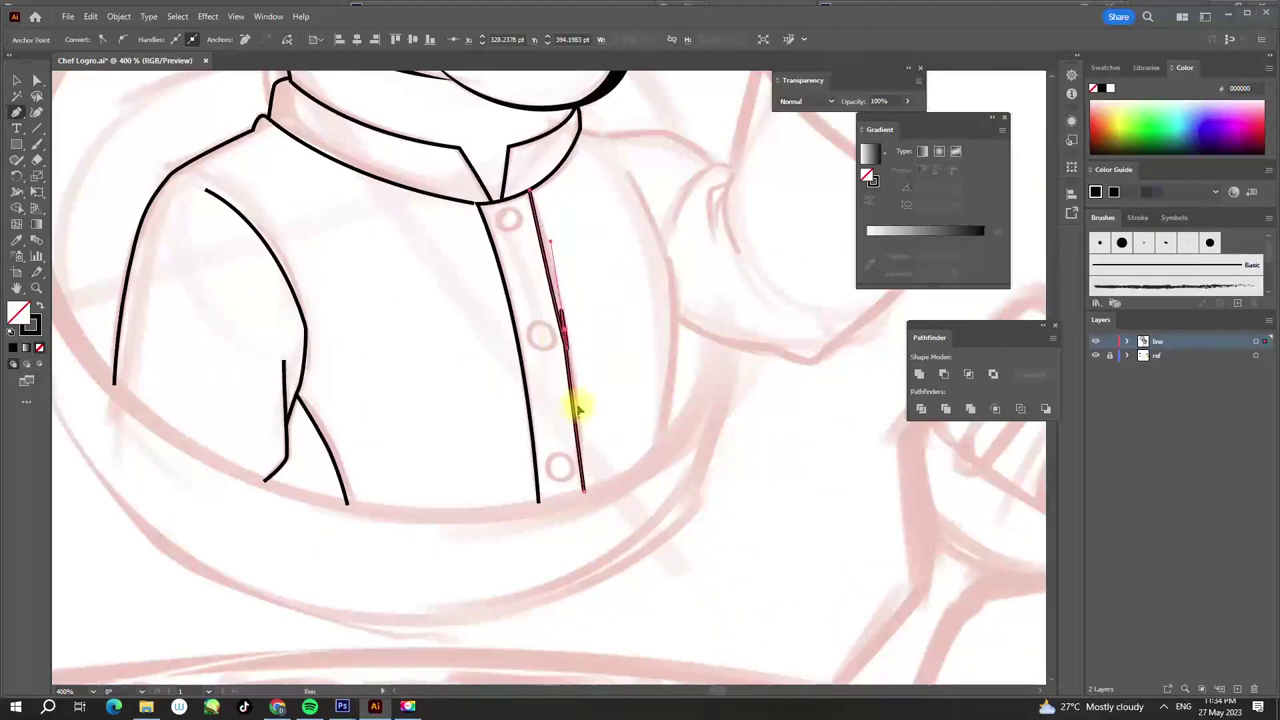
pyautogui.scroll(1, 571, 329)
pyautogui.scroll(1, 620, 320)
pyautogui.scroll(-1, 640, 290)
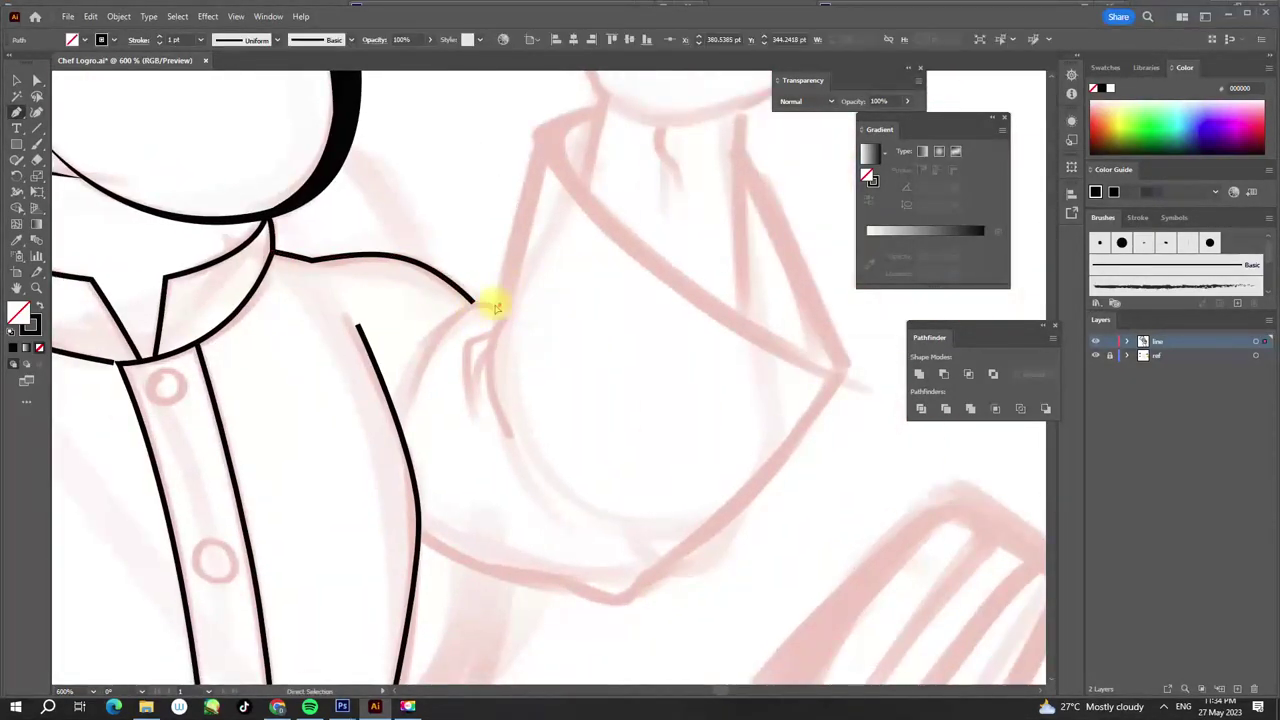
pyautogui.scroll(1, 491, 300)
pyautogui.moveTo(625, 375); pyautogui.dragTo(590, 272)
pyautogui.click(525, 177)
pyautogui.scroll(-1, 529, 363)
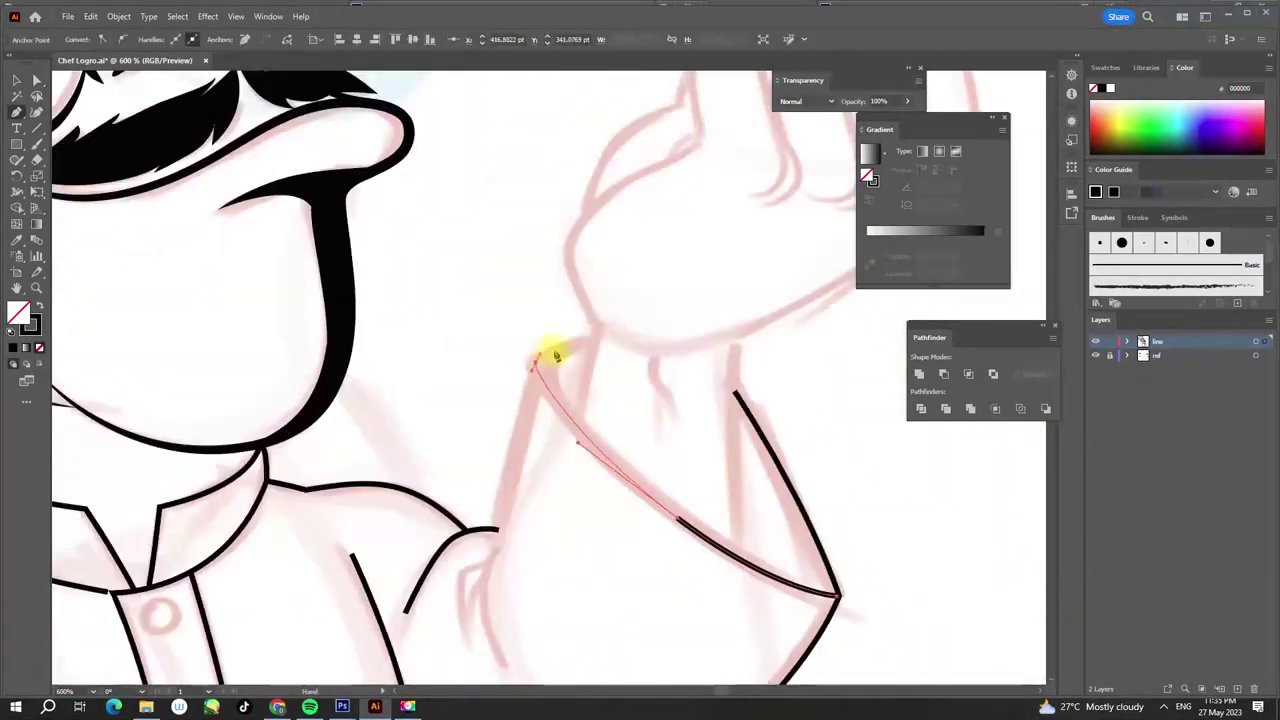
# - Curve a Pen outline along the hand's edge and around the first fingertip
pyautogui.scroll(1, 560, 363)
pyautogui.scroll(-2, 586, 257)
pyautogui.scroll(2, 567, 349)
pyautogui.scroll(-2, 567, 349)
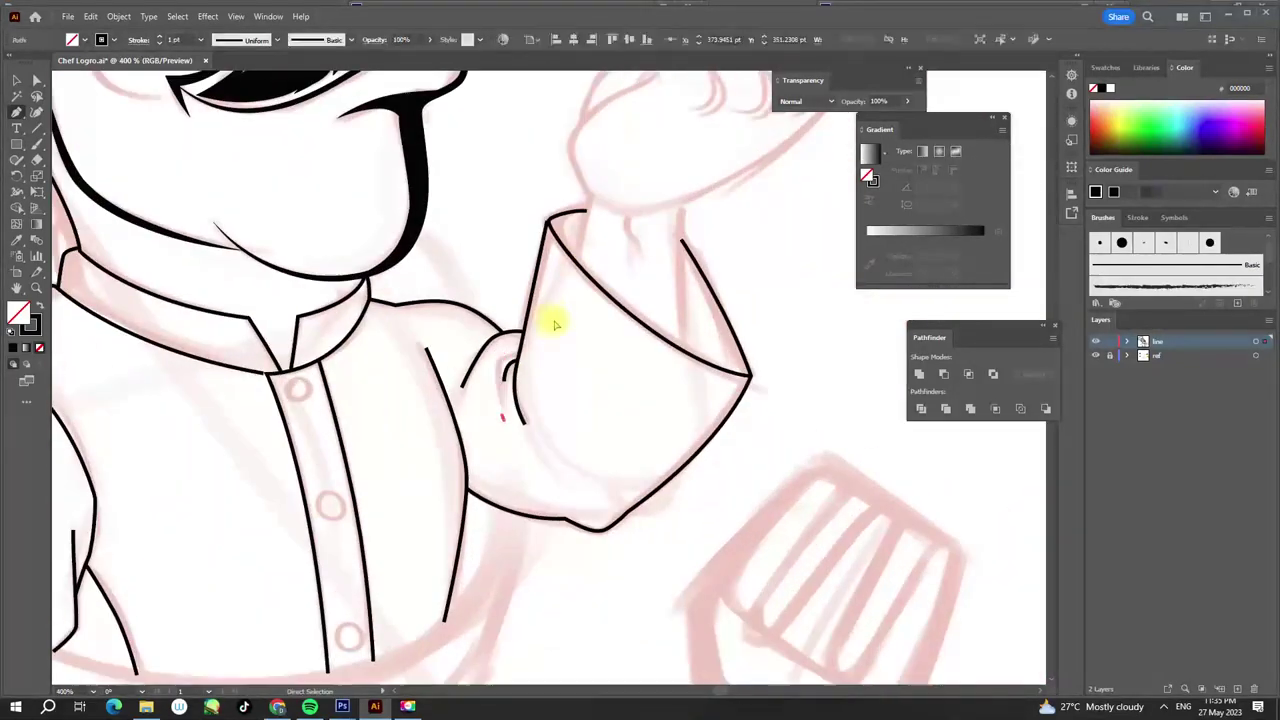
pyautogui.scroll(2, 643, 380)
pyautogui.moveTo(650, 460)
pyautogui.mouseDown()
pyautogui.moveTo(641, 362)
pyautogui.moveTo(560, 300)
pyautogui.mouseUp()
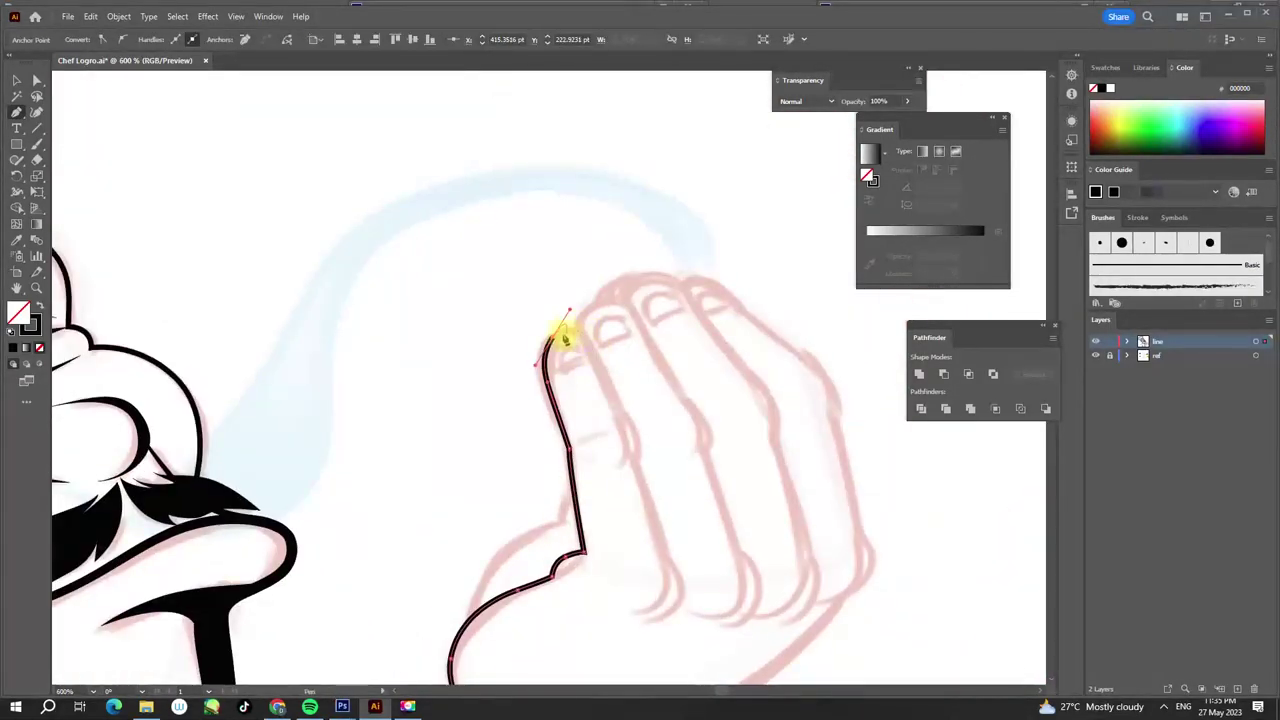
pyautogui.moveTo(609, 334); pyautogui.dragTo(600, 380)
# - Outline the next finger over its tip and run a curved line up the hand's outer edge
pyautogui.click(551, 437)
pyautogui.click(615, 487)
pyautogui.scroll(2, 581, 390)
pyautogui.moveTo(620, 462); pyautogui.dragTo(538, 362)
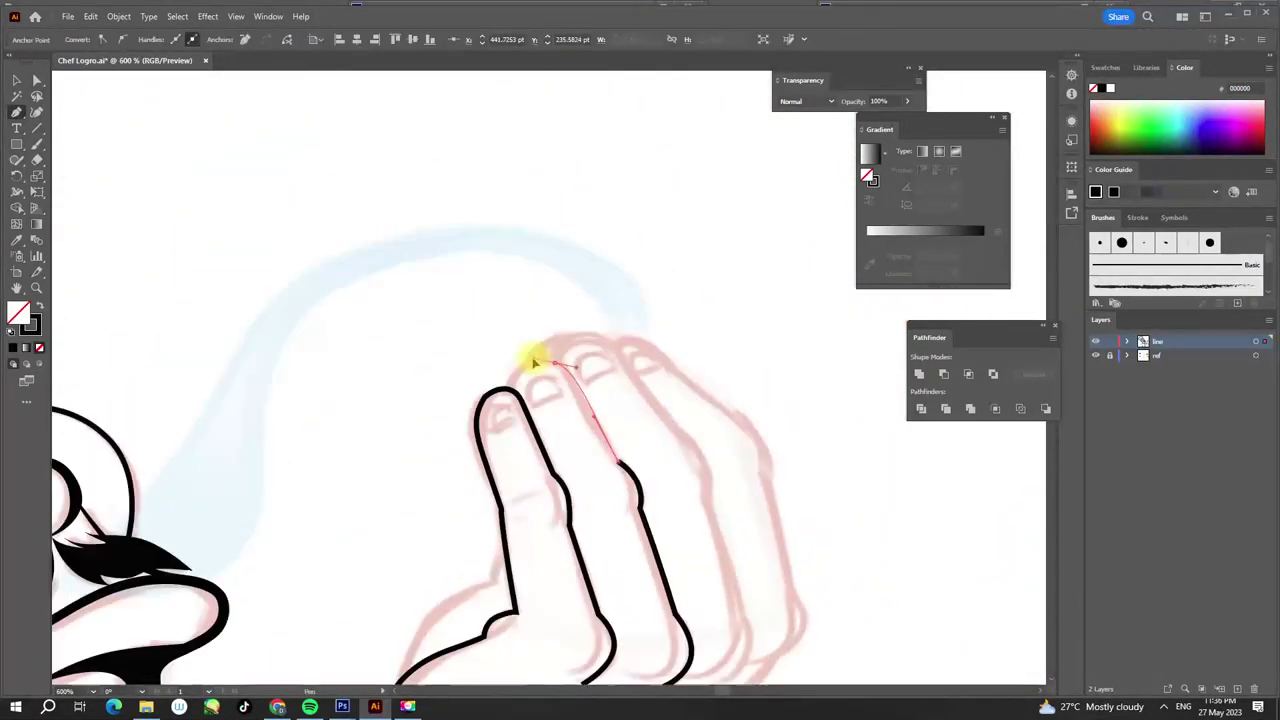
pyautogui.scroll(-2, 620, 330)
pyautogui.click(630, 548)
pyautogui.moveTo(668, 470); pyautogui.dragTo(651, 366)
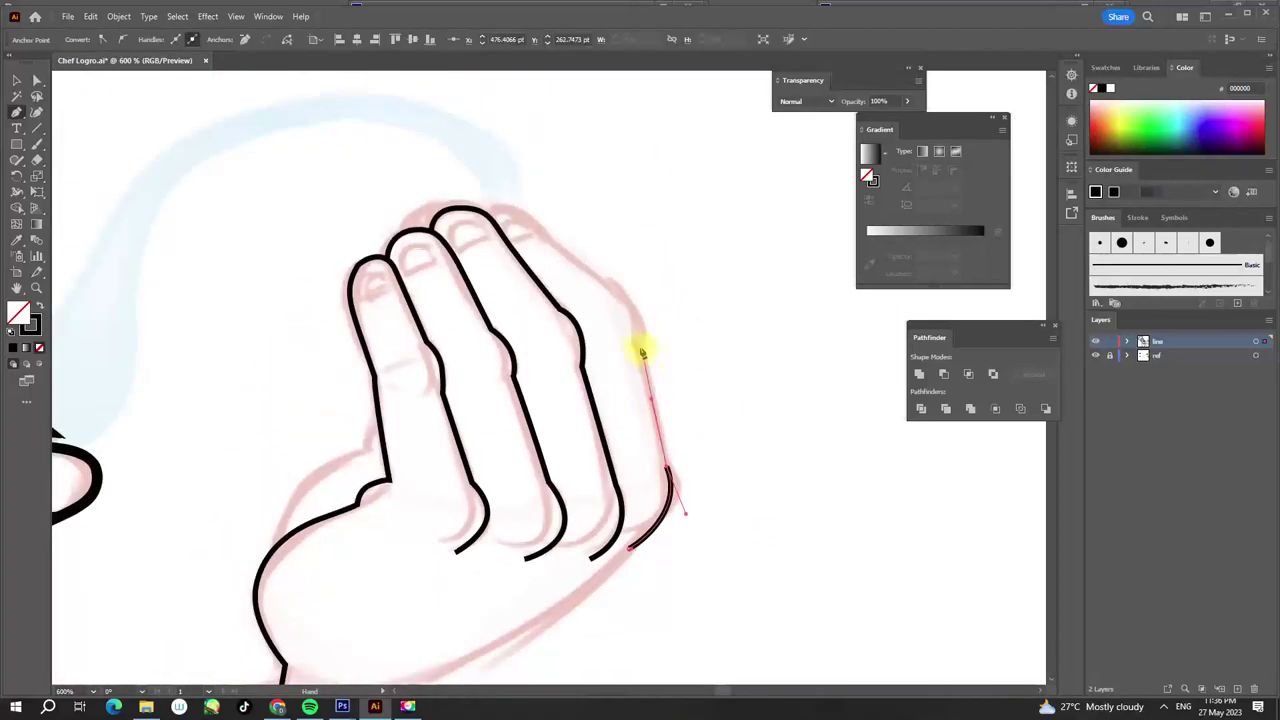
# - Deselect the finished hand outlines, save with Ctrl+S, and draw the pan rim ellipse around the body
pyautogui.scroll(3, 657, 163)
pyautogui.scroll(-5, 566, 357)
pyautogui.scroll(-3, 586, 243)
pyautogui.scroll(4, 608, 337)
pyautogui.press('Escape')
pyautogui.scroll(-3, 594, 334)
pyautogui.scroll(2, 594, 109)
pyautogui.scroll(2, 551, 371)
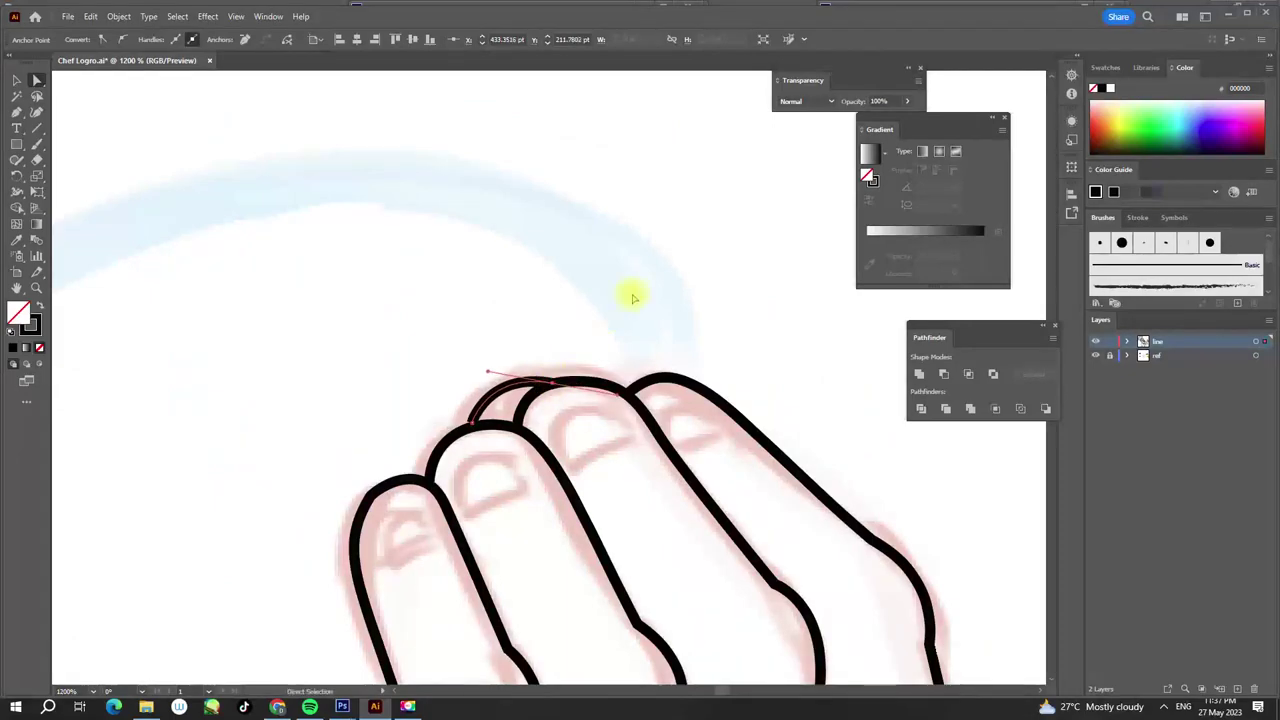
pyautogui.scroll(-5, 575, 125)
pyautogui.scroll(2, 575, 125)
pyautogui.scroll(-1, 594, 334)
pyautogui.scroll(-2, 466, 371)
pyautogui.scroll(-1, 606, 94)
pyautogui.hotkey('ctrl', 's')
pyautogui.moveTo(449, 207); pyautogui.dragTo(702, 417)
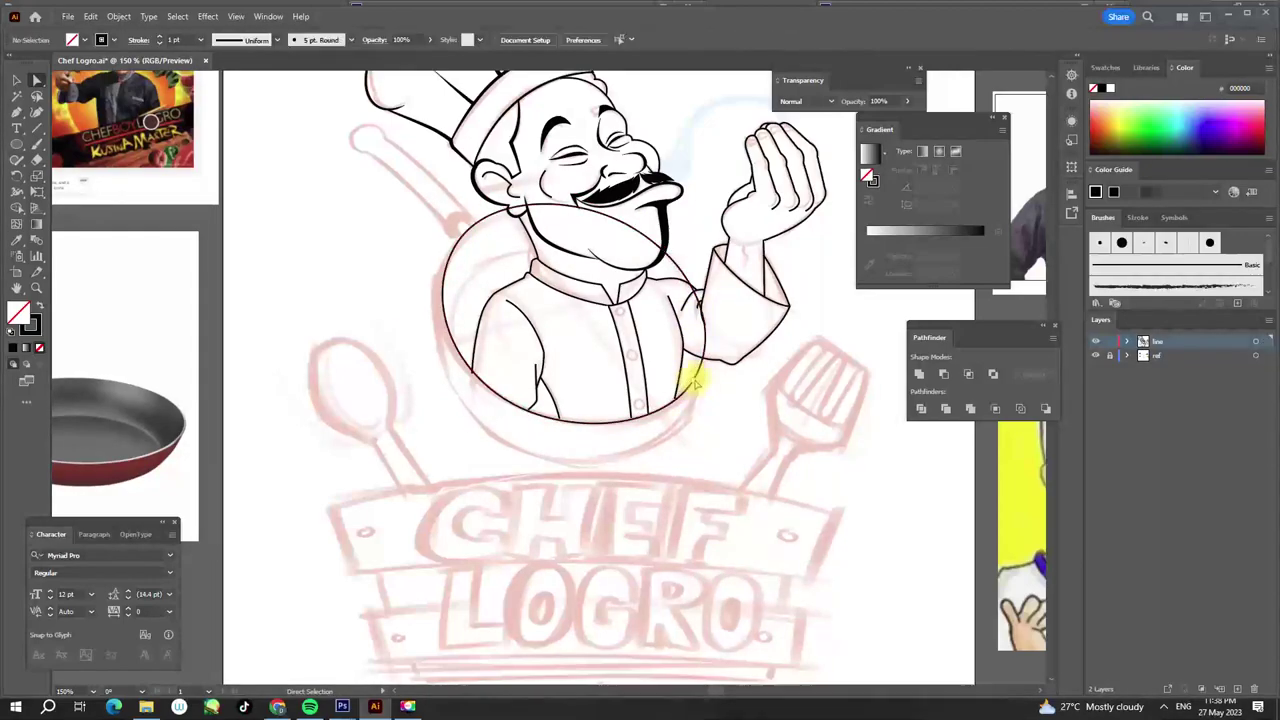
# - Deselect the rim ellipse, undo the inner rim shape's tilt to level it, and return to the Pen tool
pyautogui.scroll(2, 660, 437)
pyautogui.click(597, 337)
pyautogui.scroll(1, 597, 337)
pyautogui.scroll(2, 686, 400)
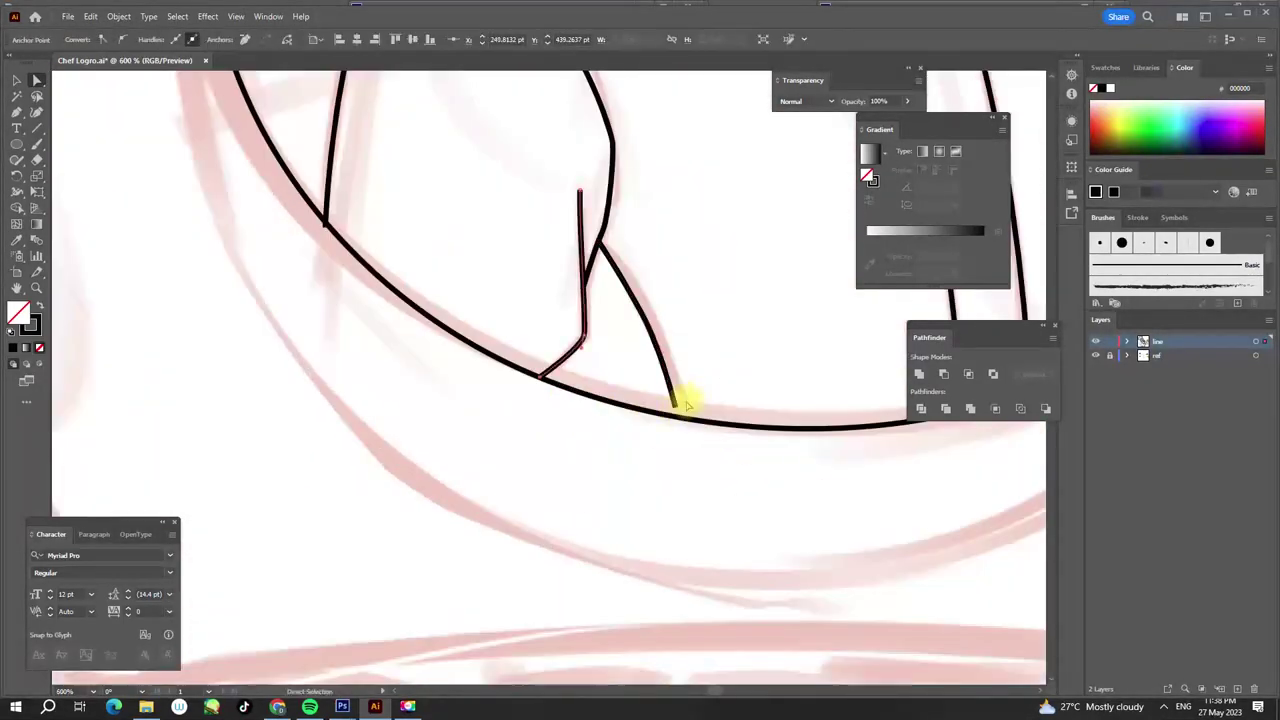
pyautogui.scroll(-4, 490, 343)
pyautogui.scroll(3, 546, 177)
pyautogui.scroll(-2, 583, 371)
pyautogui.click(583, 371)
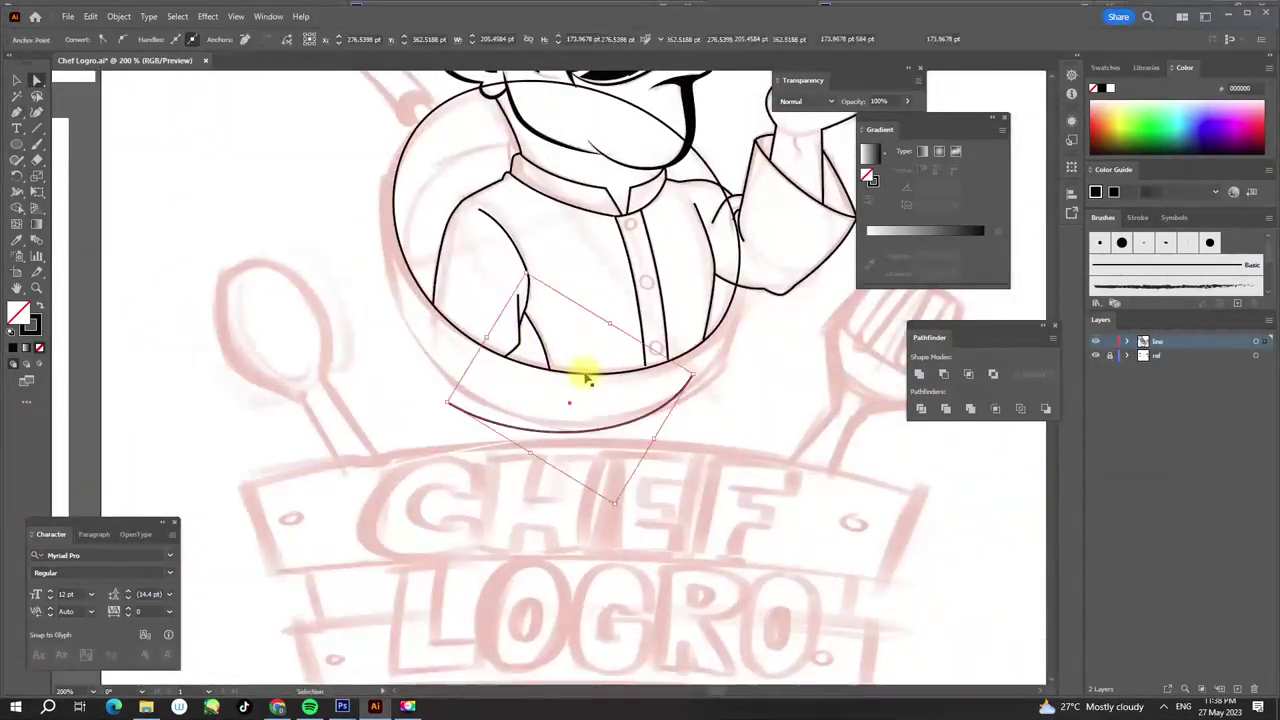
pyautogui.hotkey('ctrl', 'z')
pyautogui.press('p')
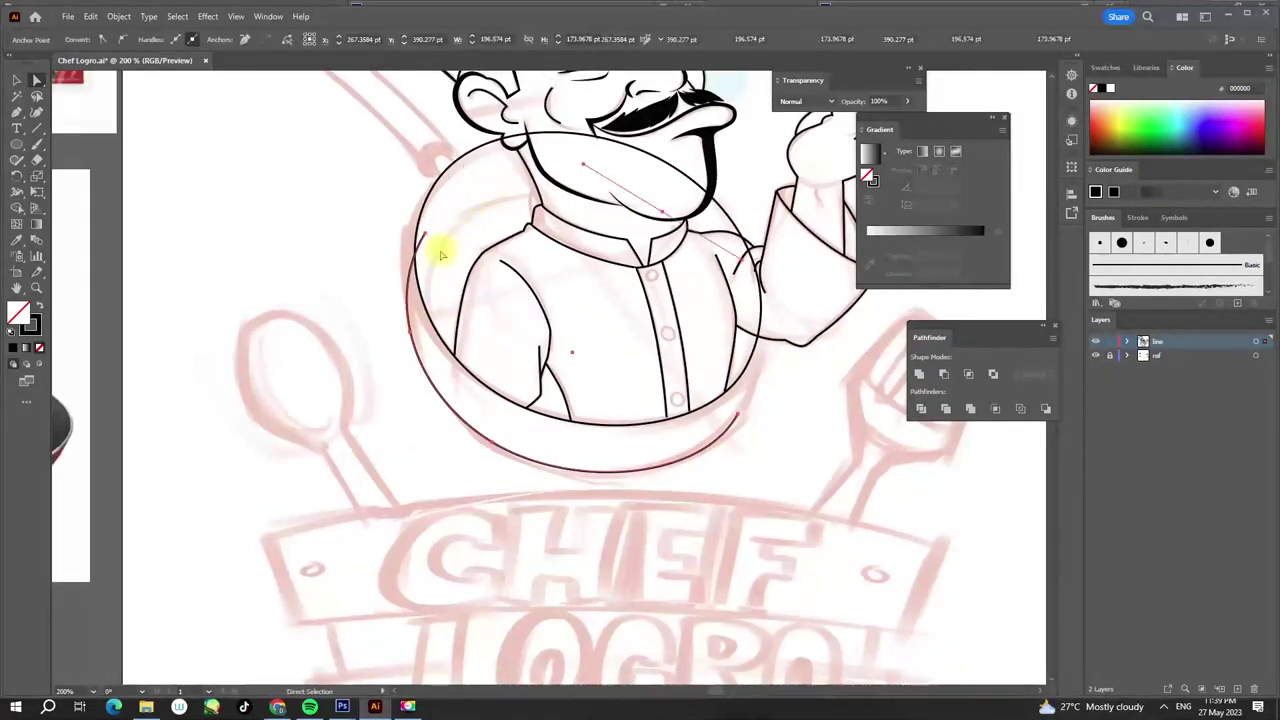
pyautogui.scroll(-2, 616, 405)
pyautogui.scroll(3, 548, 540)
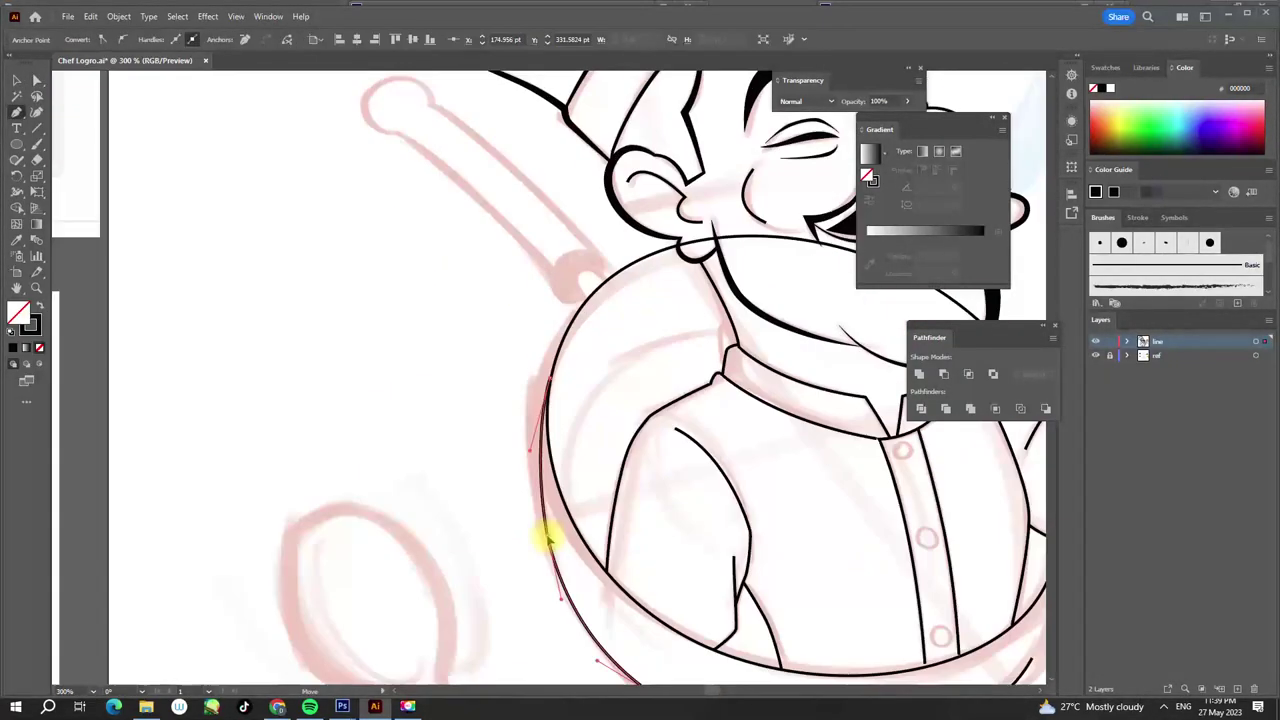
pyautogui.scroll(2, 525, 455)
pyautogui.scroll(-3, 586, 357)
pyautogui.scroll(2, 729, 363)
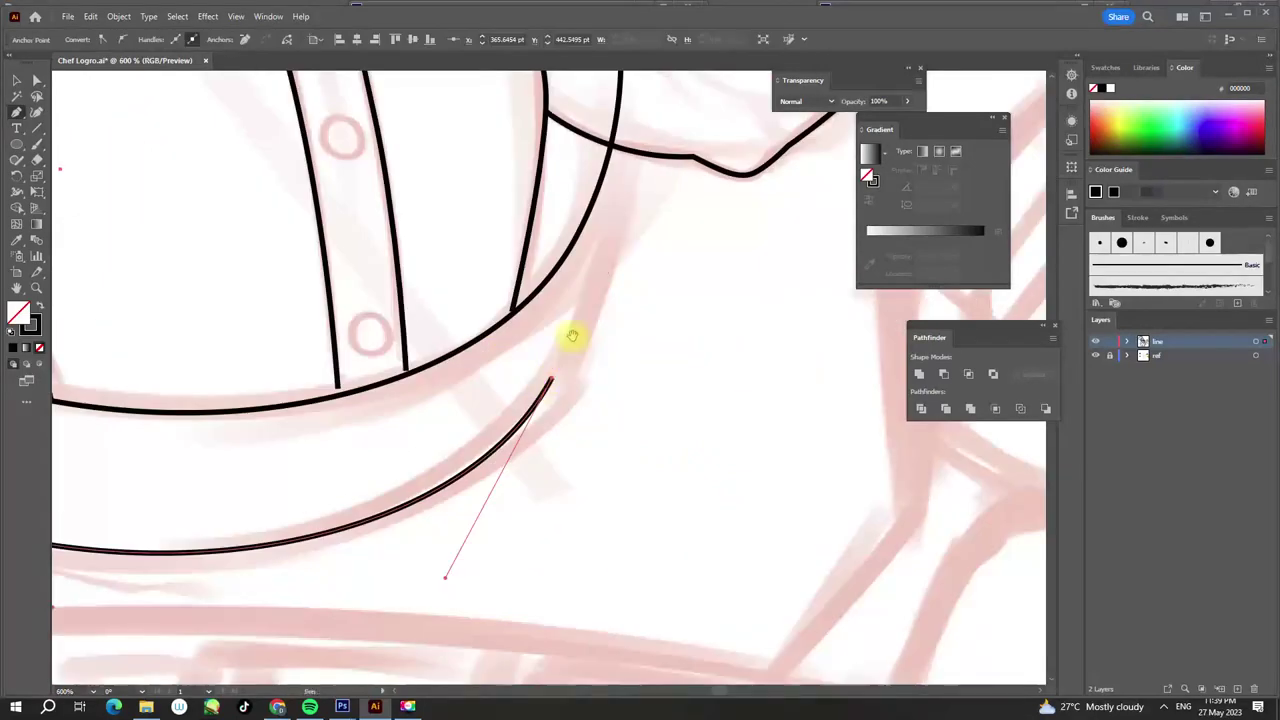
pyautogui.scroll(-3, 607, 352)
pyautogui.scroll(1, 663, 391)
pyautogui.scroll(1, 625, 420)
pyautogui.scroll(-3, 555, 497)
pyautogui.scroll(3, 680, 460)
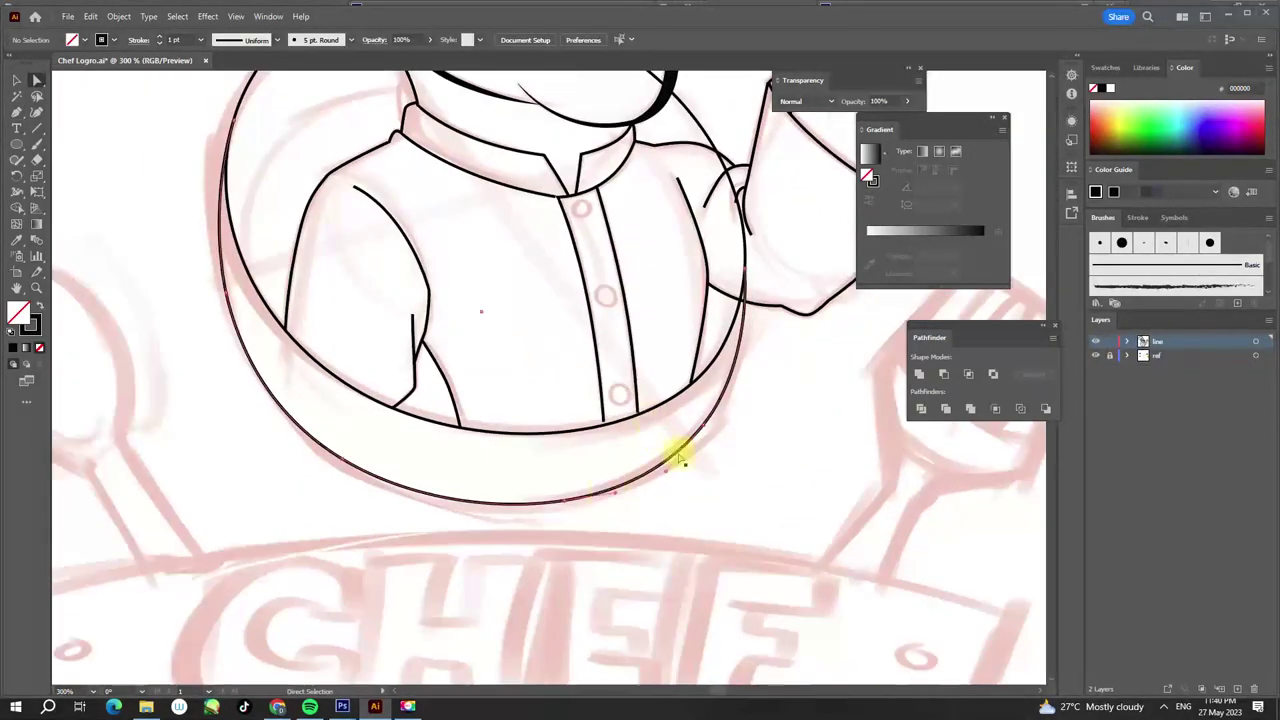
pyautogui.scroll(-3, 723, 415)
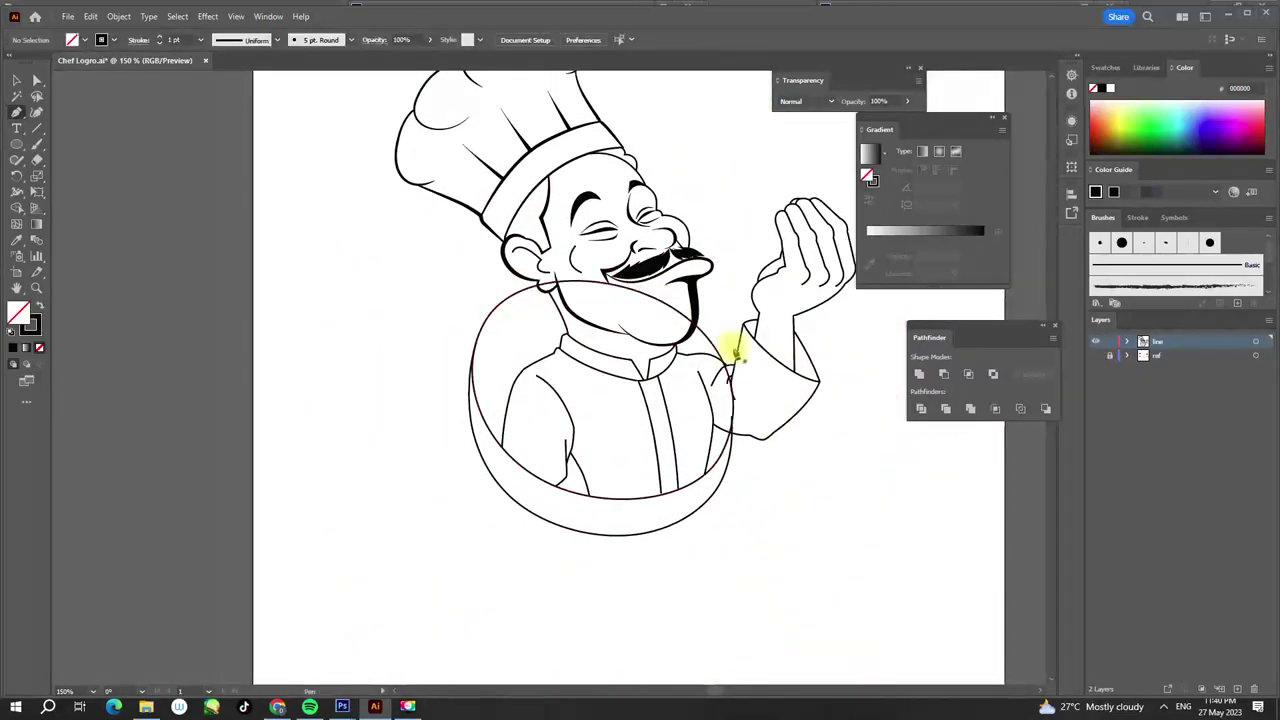
pyautogui.scroll(3, 730, 187)
# - Bring up the width-tool flyout, deselect the rim ellipse, and return to drawing bezier paths
pyautogui.scroll(-1, 677, 354)
pyautogui.click(18, 192)
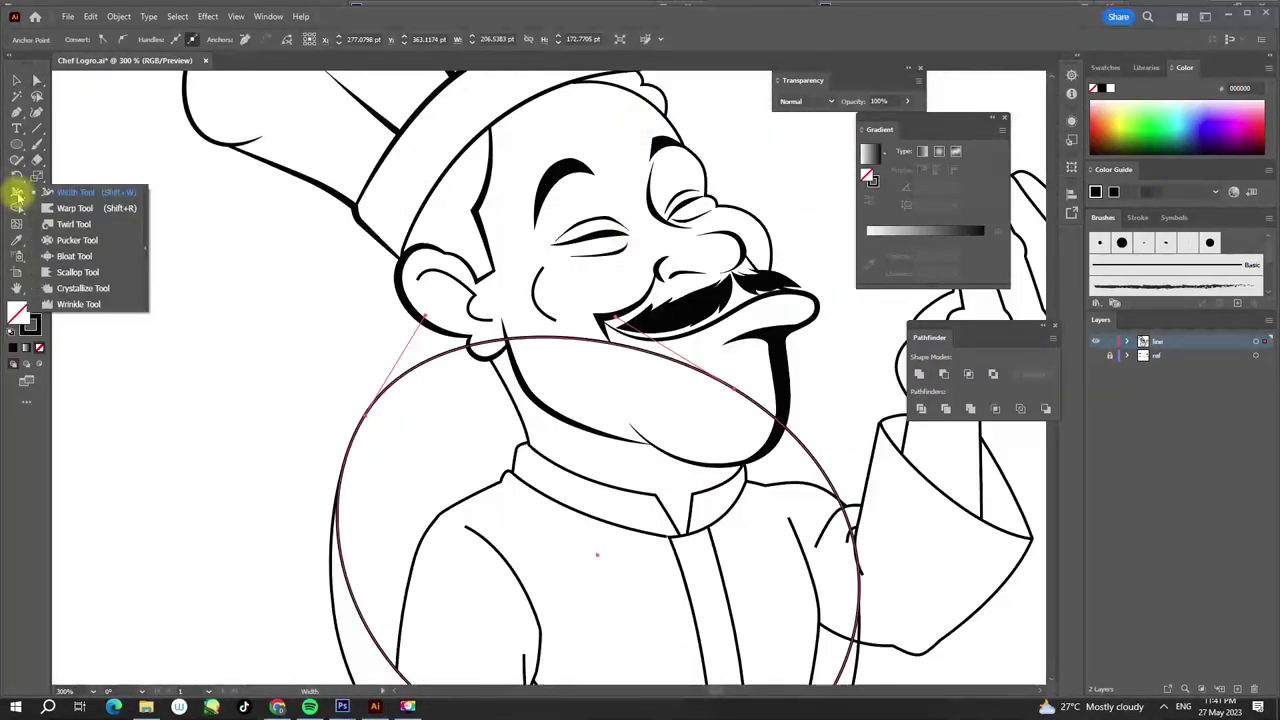
pyautogui.scroll(3, 513, 320)
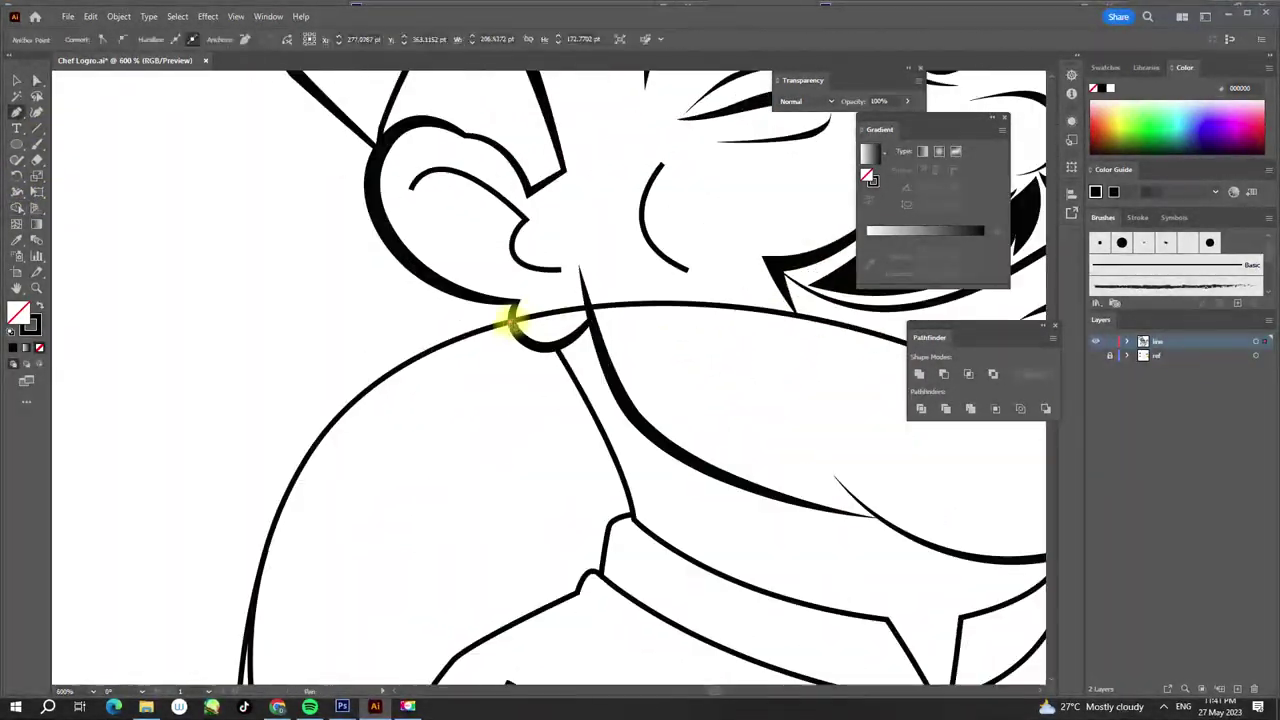
pyautogui.click(500, 348)
pyautogui.hotkey('shift', 'b')
pyautogui.scroll(-2, 654, 263)
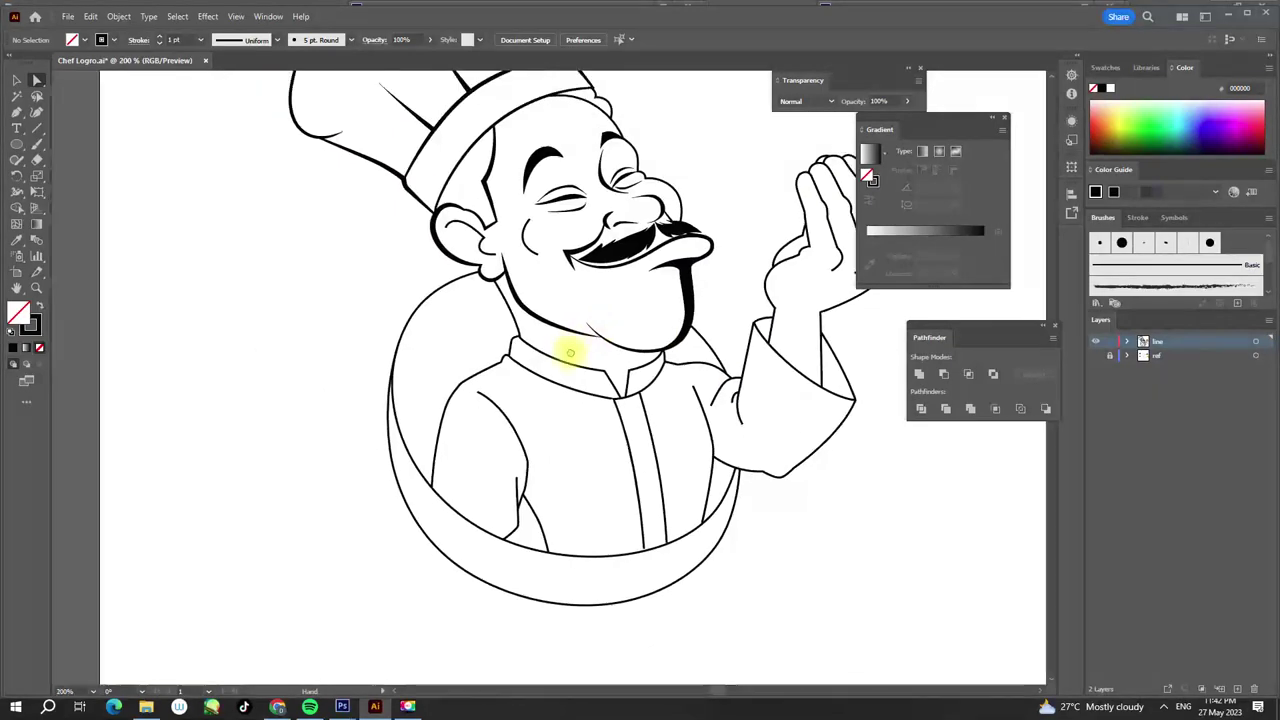
pyautogui.scroll(3, 560, 380)
pyautogui.scroll(2, 555, 405)
pyautogui.scroll(2, 573, 403)
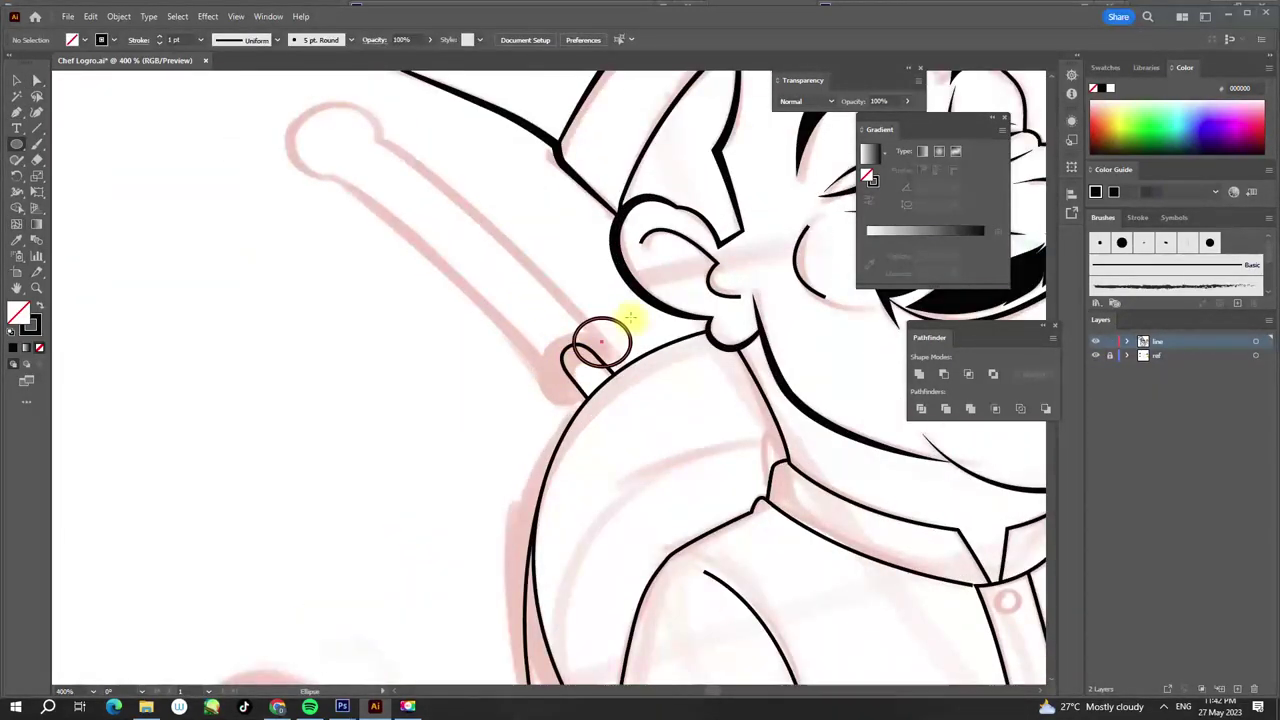
# - Zoom in on the handle base and delete the small test ellipse and U-shaped handle stub
pyautogui.moveTo(630, 318); pyautogui.dragTo(635, 316)
pyautogui.hotkey('ctrl', 't')
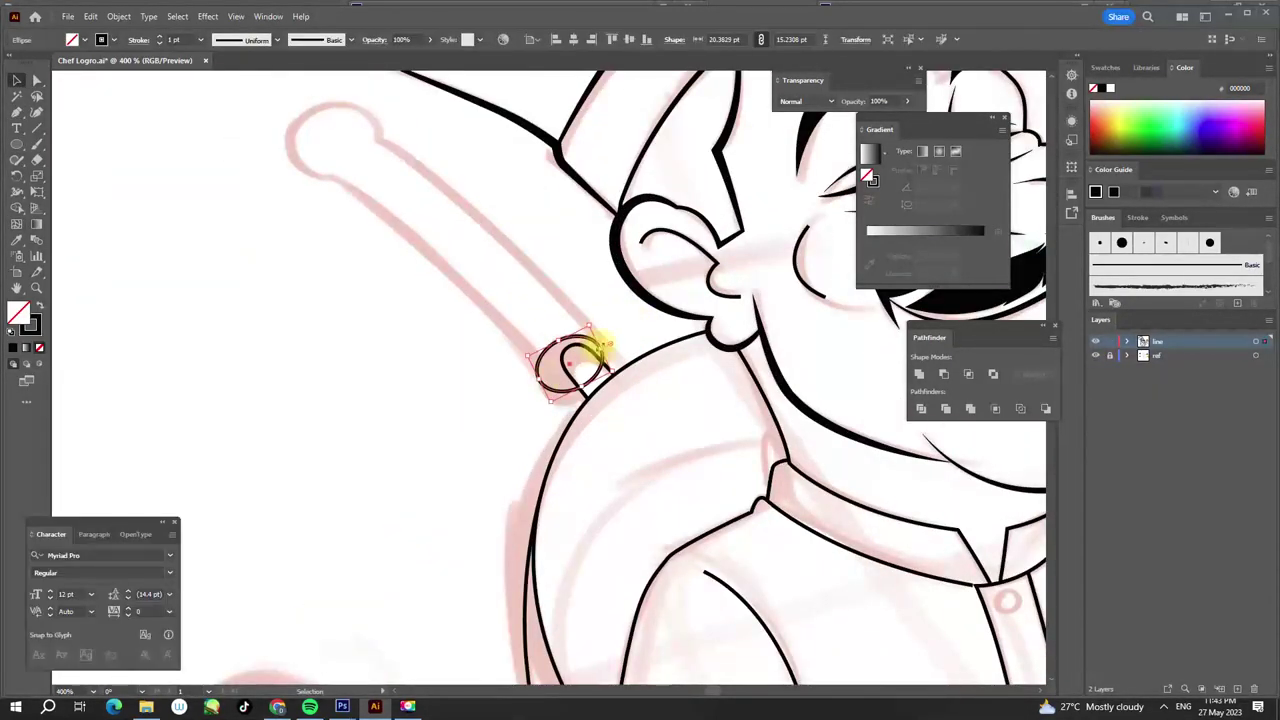
pyautogui.hotkey('ctrl', '+')
pyautogui.click(632, 383)
pyautogui.hotkey('ctrl', '+')
pyautogui.click(676, 425)
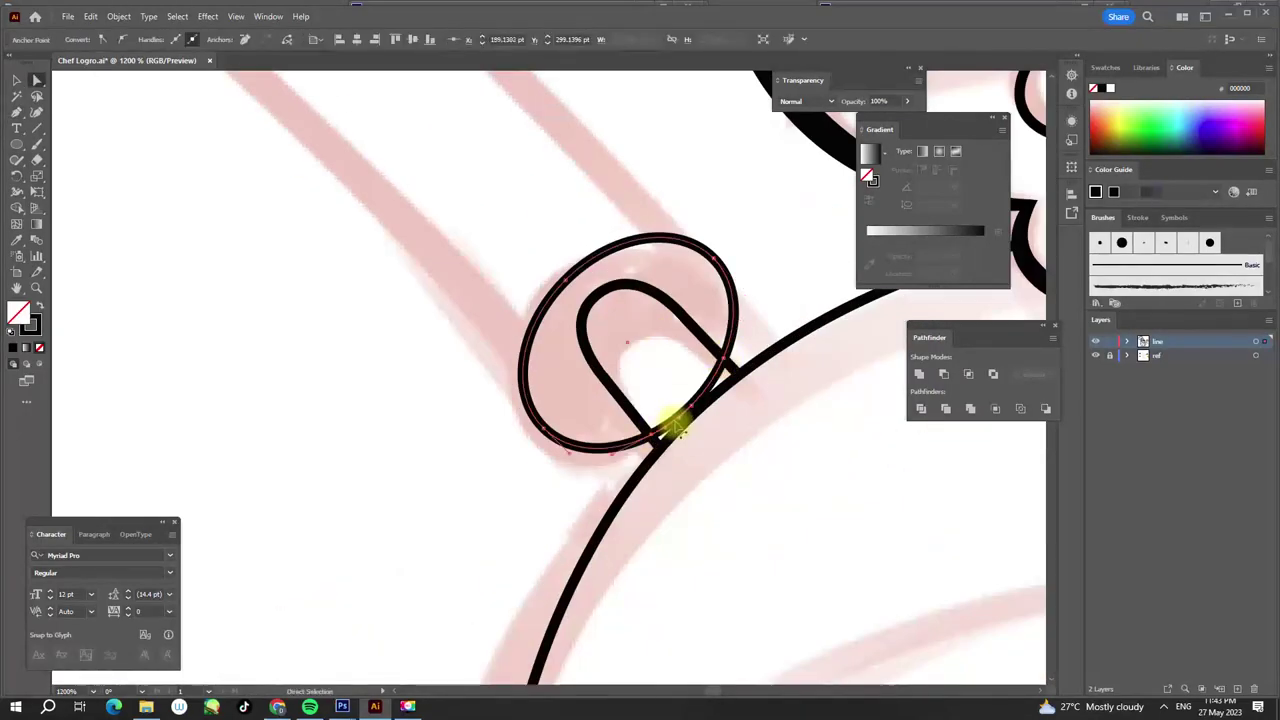
pyautogui.press('Delete')
# - Pen-trace the handle outline running up from the rim, then select the inner bowl curve
pyautogui.press('p')
pyautogui.hotkey('ctrl', '-')
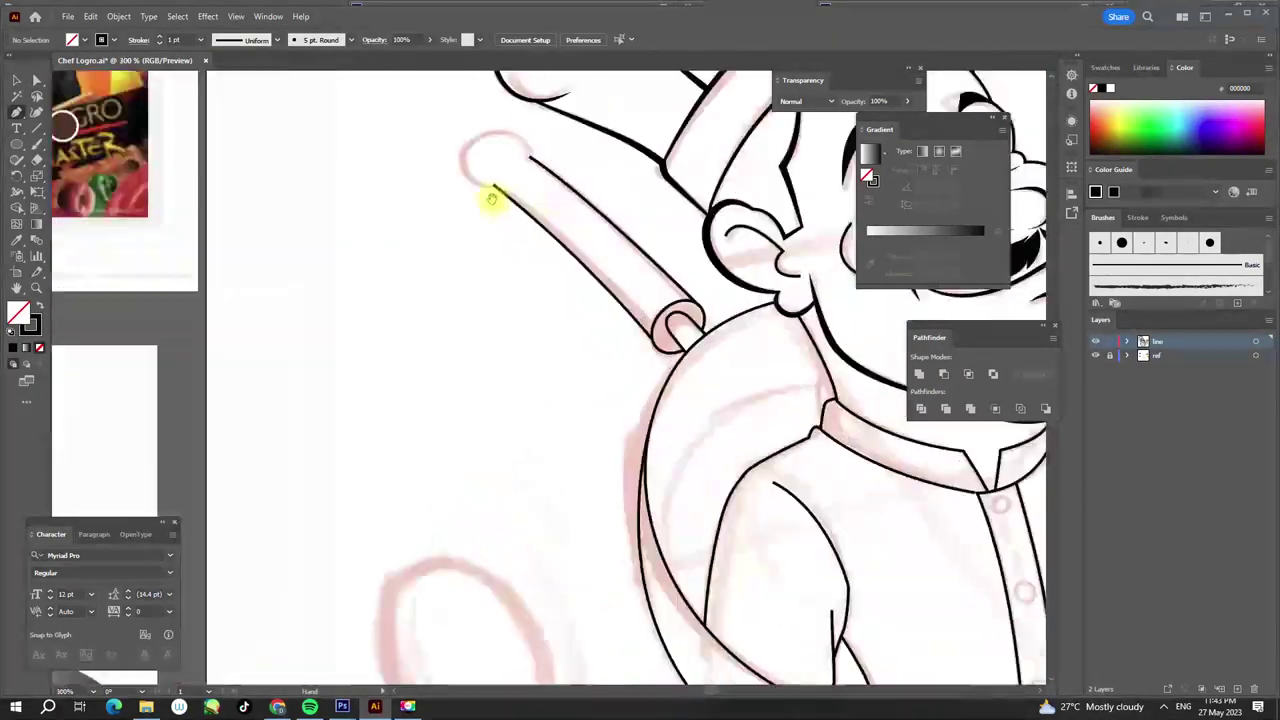
pyautogui.hotkey('ctrl', '+')
pyautogui.moveTo(740, 312); pyautogui.dragTo(597, 267)
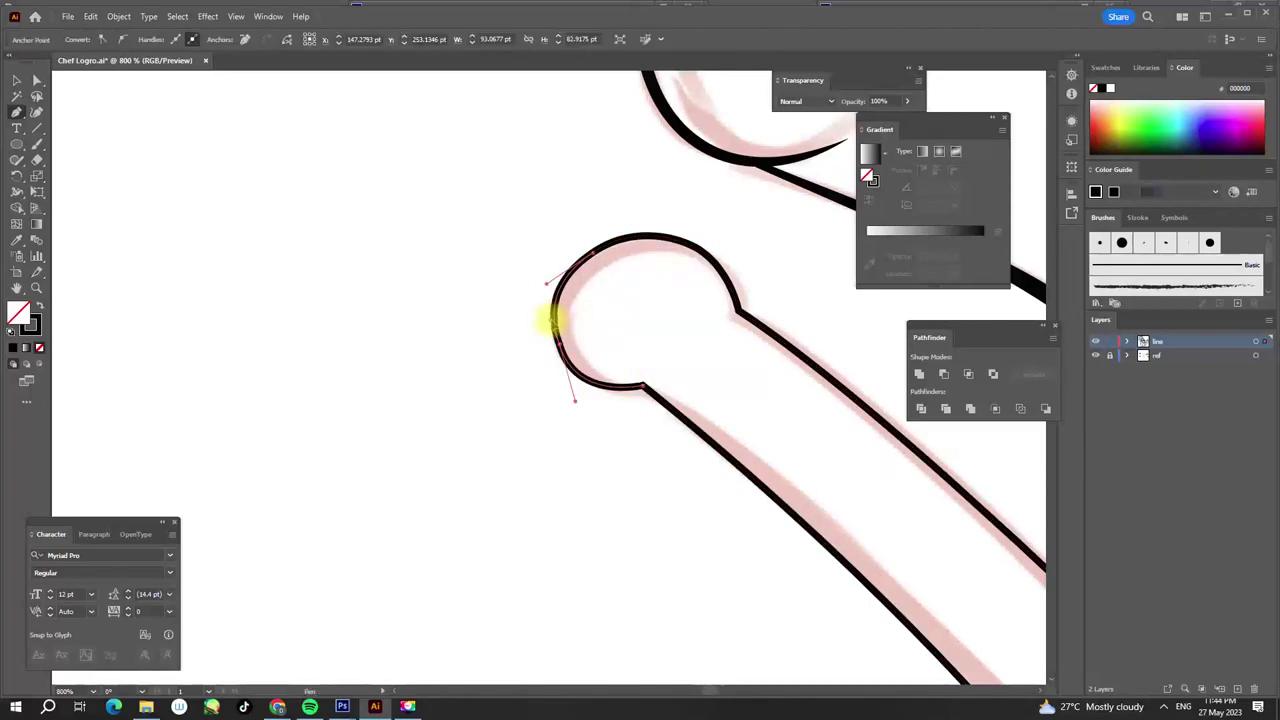
pyautogui.hotkey('ctrl', '-')
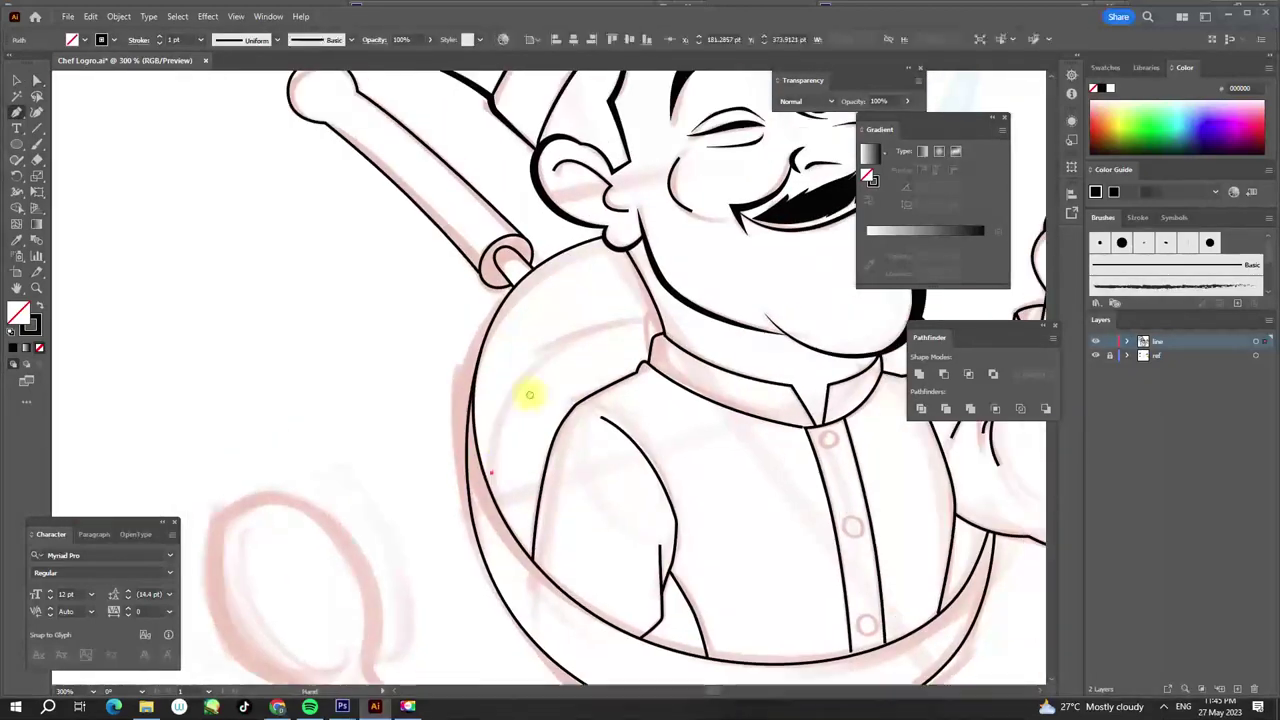
pyautogui.click(511, 395)
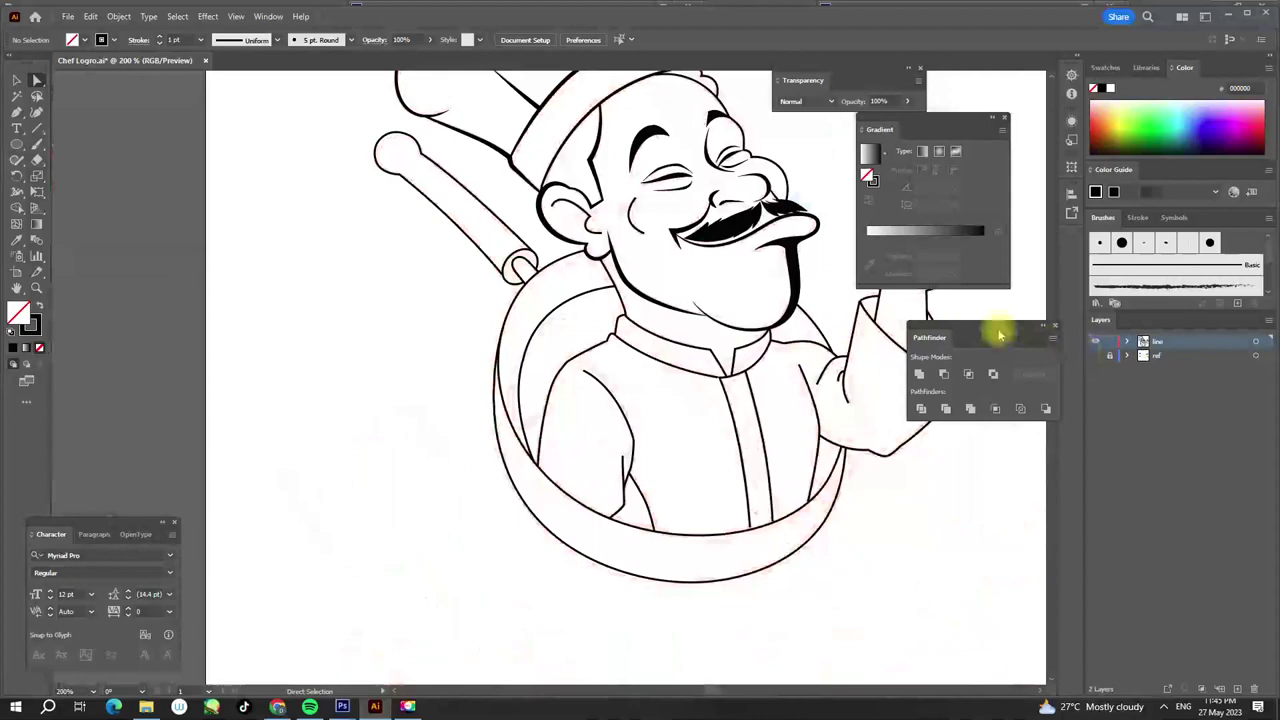
# - Adjust another anchor on the inner bowl curve, then clear the selection
pyautogui.click(508, 408)
pyautogui.hotkey('ctrl', 'shift', 'a')
pyautogui.scroll(-5, 508, 408)
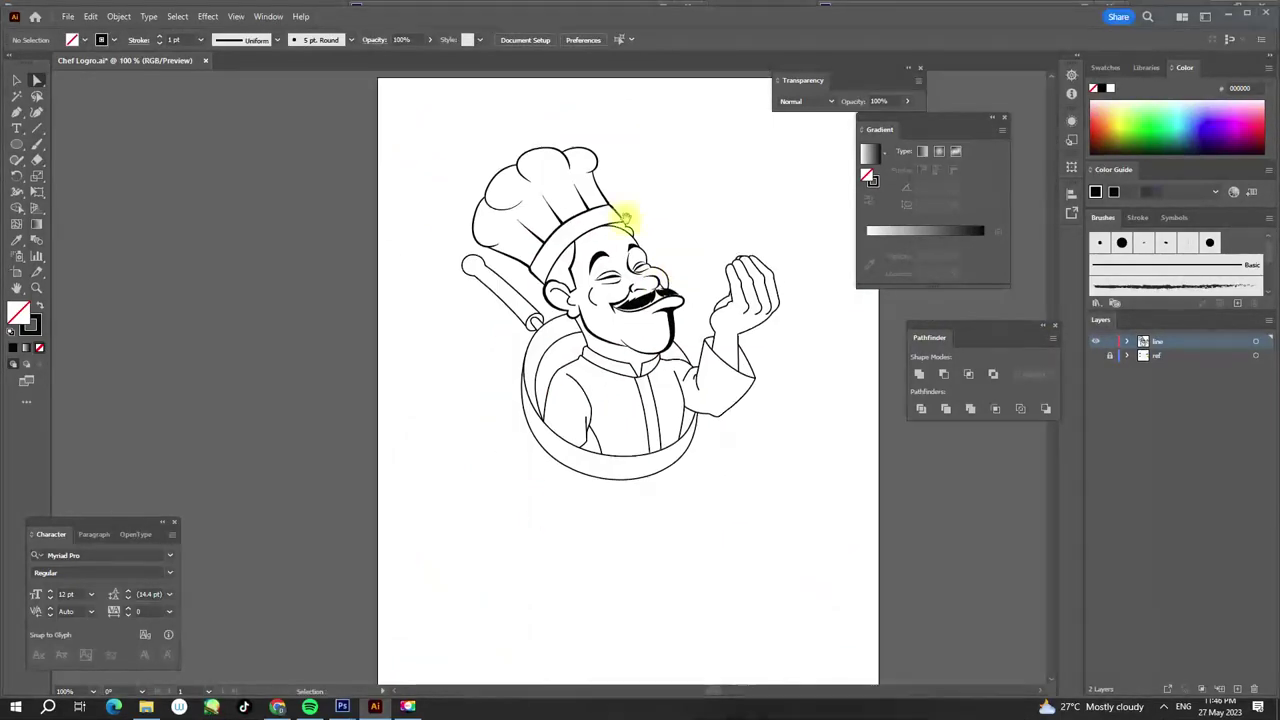
pyautogui.scroll(3, 537, 363)
pyautogui.scroll(4, 588, 228)
# - Use the Width tool (Shift+W) to thicken and taper the lower edge of the sleeve stroke
pyautogui.hotkey('shift', 'w')
pyautogui.scroll(-3, 577, 294)
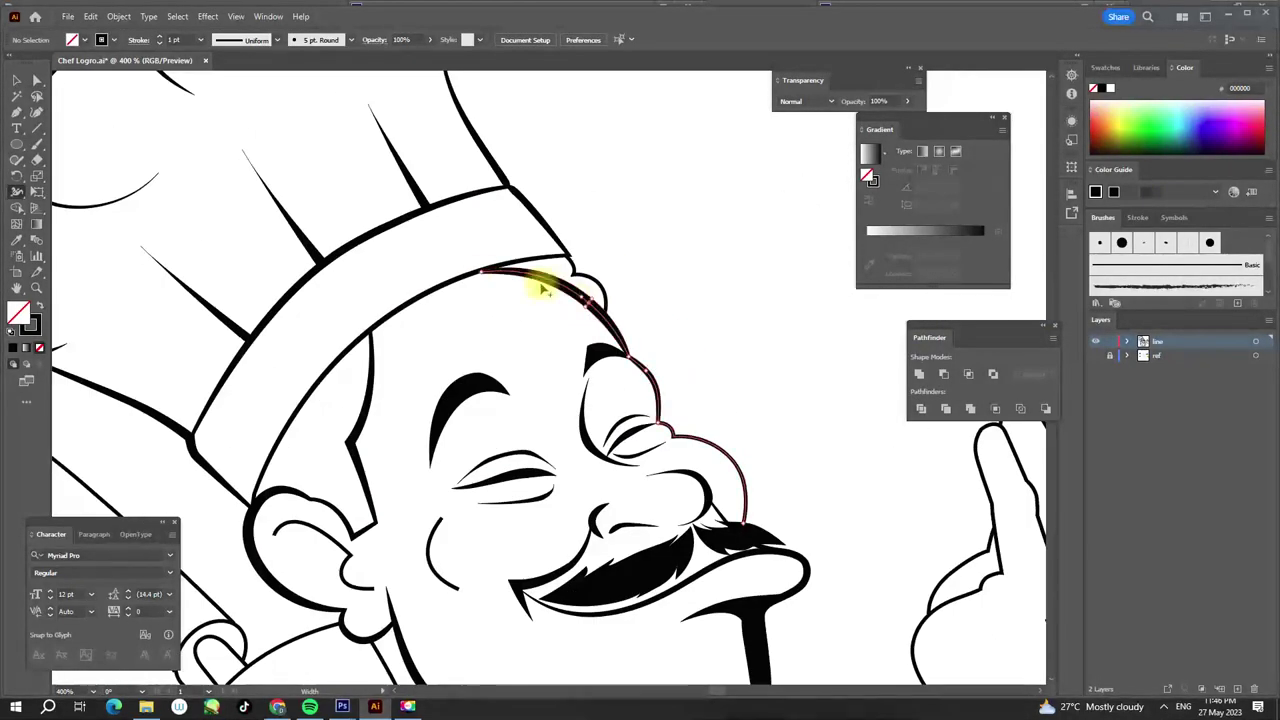
pyautogui.scroll(5, 609, 326)
pyautogui.scroll(-2, 632, 355)
pyautogui.scroll(-3, 632, 355)
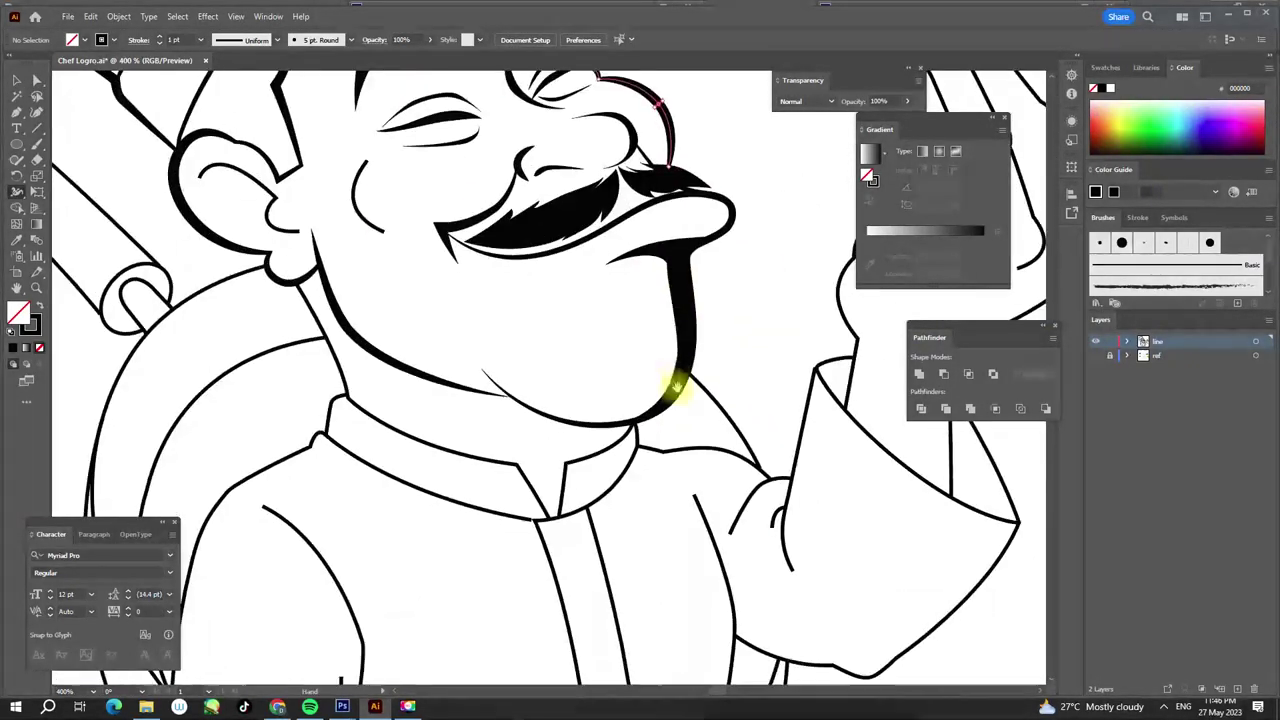
pyautogui.scroll(2, 577, 424)
pyautogui.scroll(-2, 655, 425)
pyautogui.scroll(2, 525, 430)
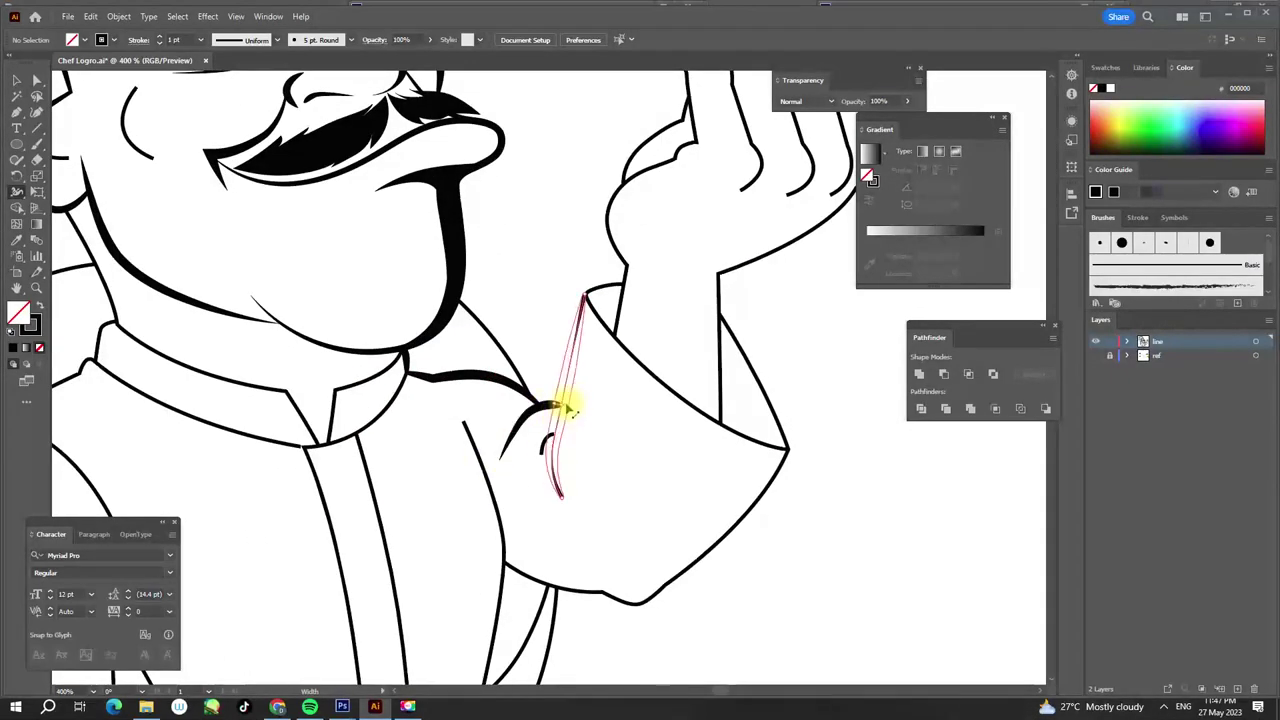
pyautogui.scroll(-1, 600, 337)
pyautogui.scroll(-2, 571, 334)
pyautogui.scroll(1, 549, 398)
pyautogui.moveTo(573, 462); pyautogui.dragTo(486, 520)
pyautogui.scroll(1, 527, 590)
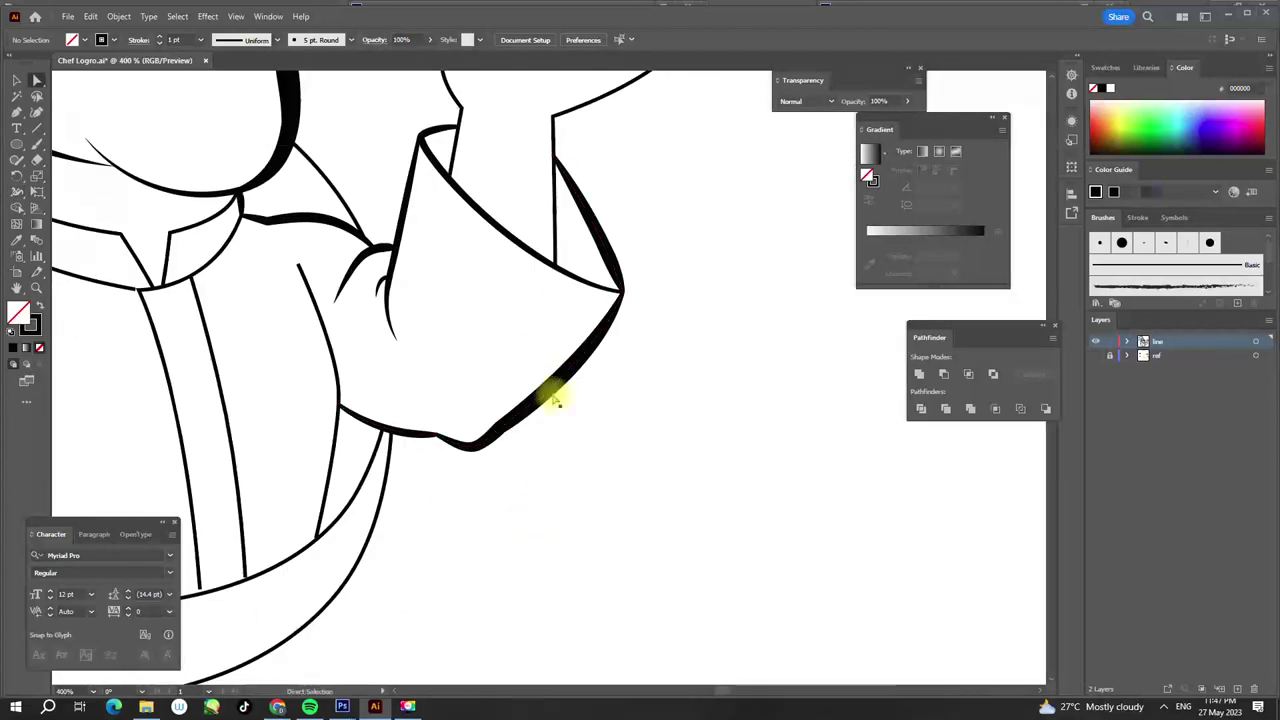
pyautogui.scroll(1, 562, 385)
pyautogui.scroll(3, 634, 343)
pyautogui.scroll(1, 571, 357)
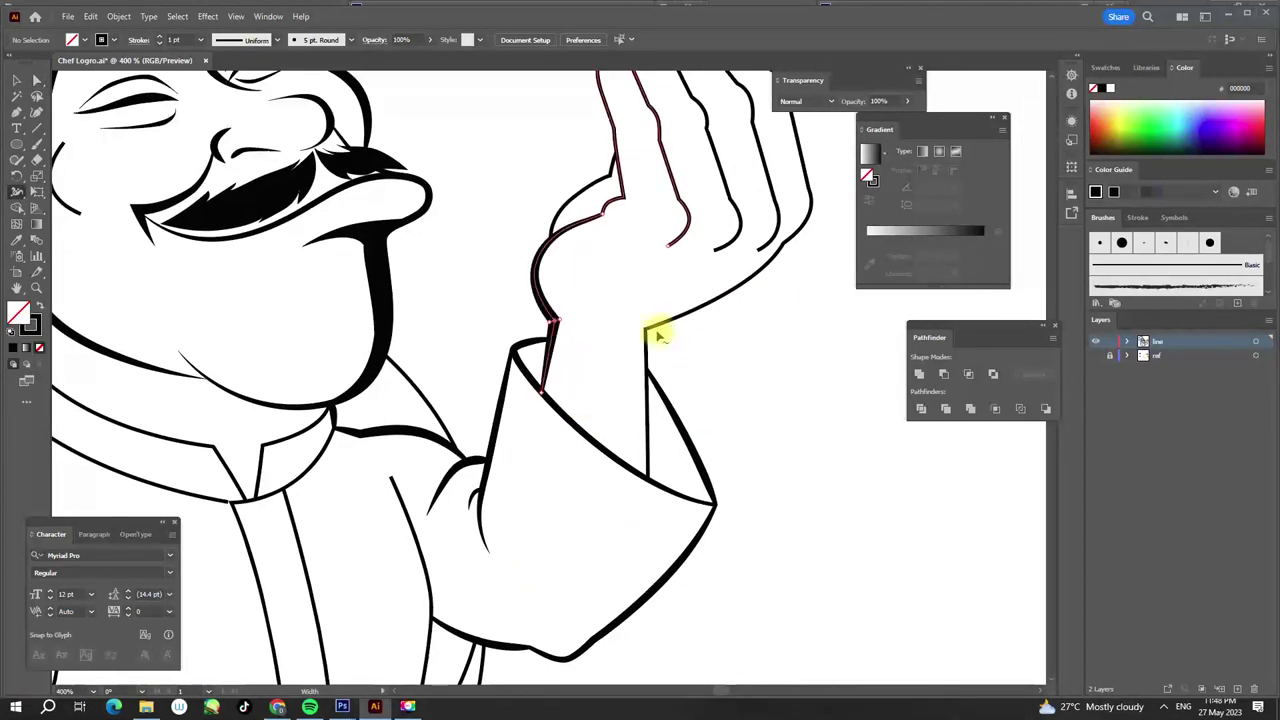
pyautogui.scroll(1, 650, 487)
pyautogui.hscroll(2, 650, 487)
pyautogui.scroll(2, 620, 251)
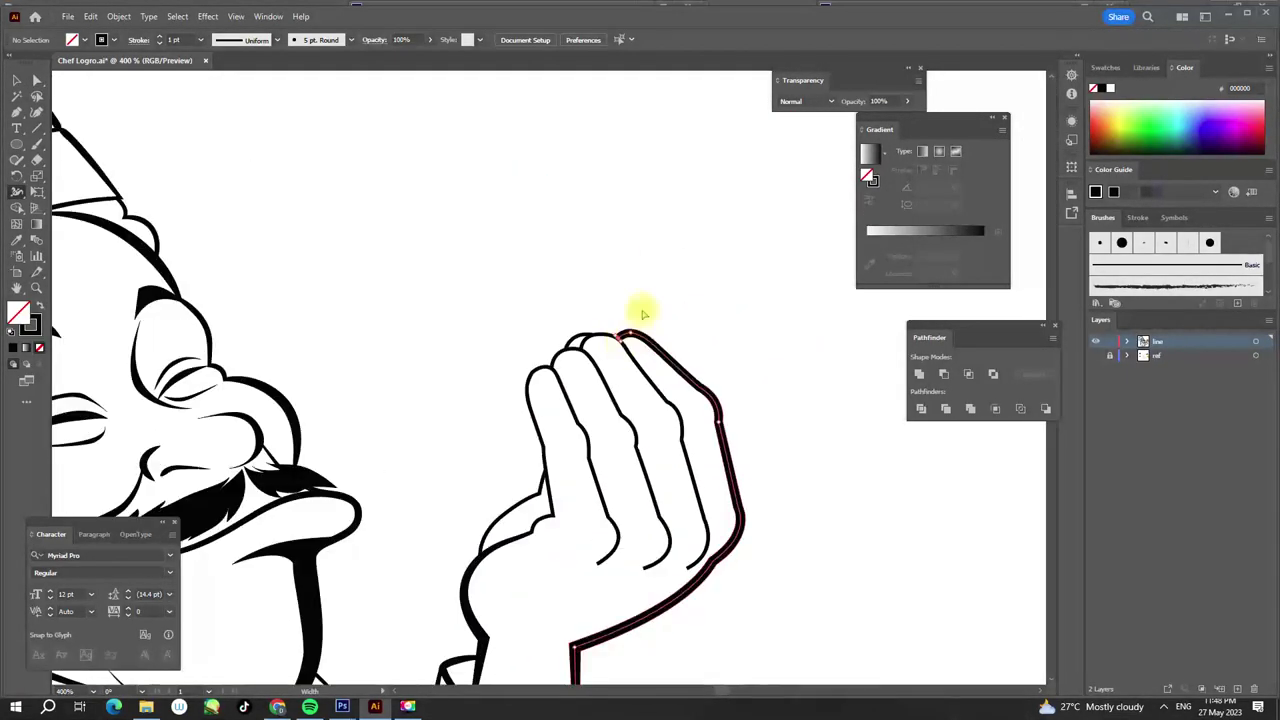
pyautogui.scroll(-2, 620, 343)
pyautogui.scroll(2, 676, 270)
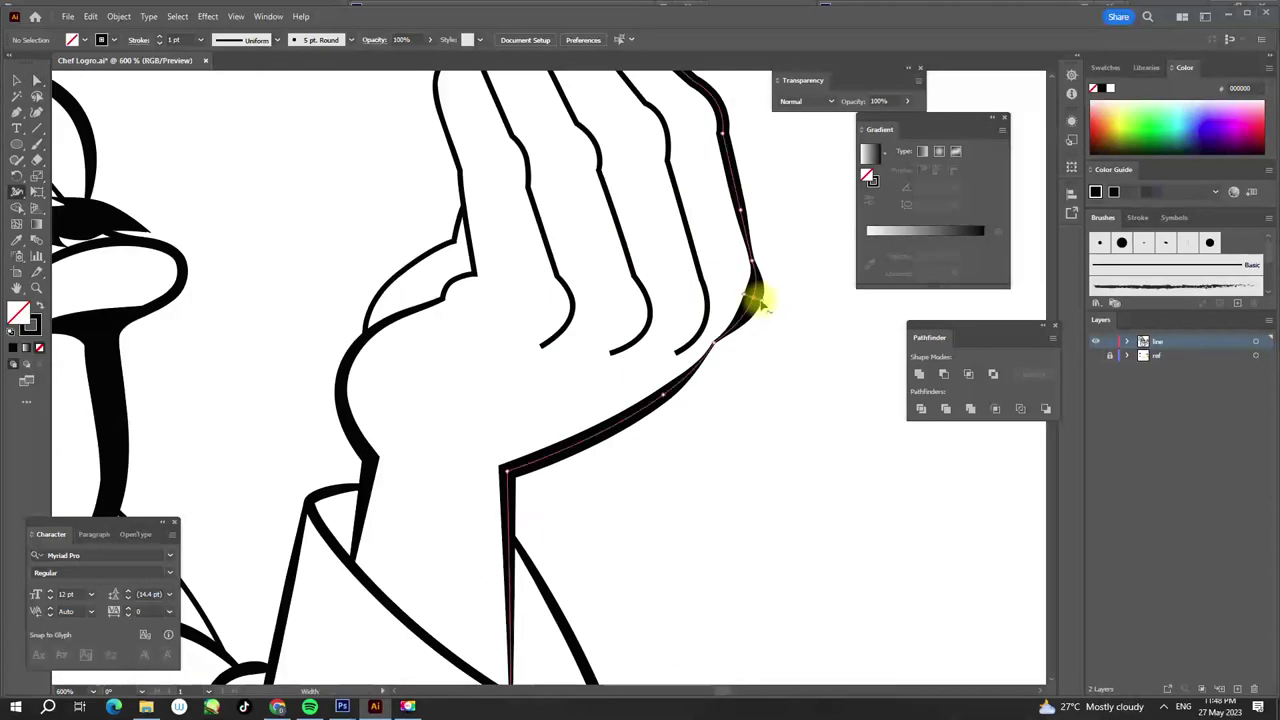
pyautogui.scroll(-1, 757, 300)
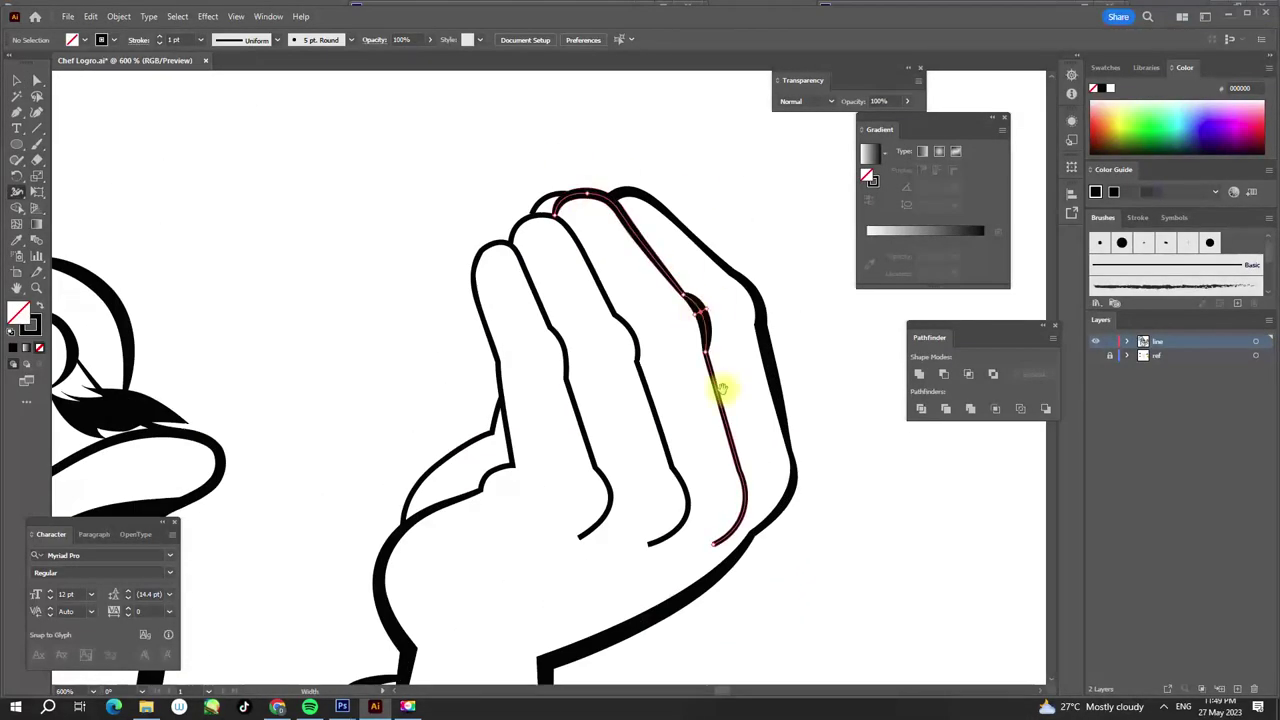
pyautogui.scroll(-1, 722, 390)
pyautogui.scroll(-3, 722, 407)
pyautogui.scroll(3, 629, 486)
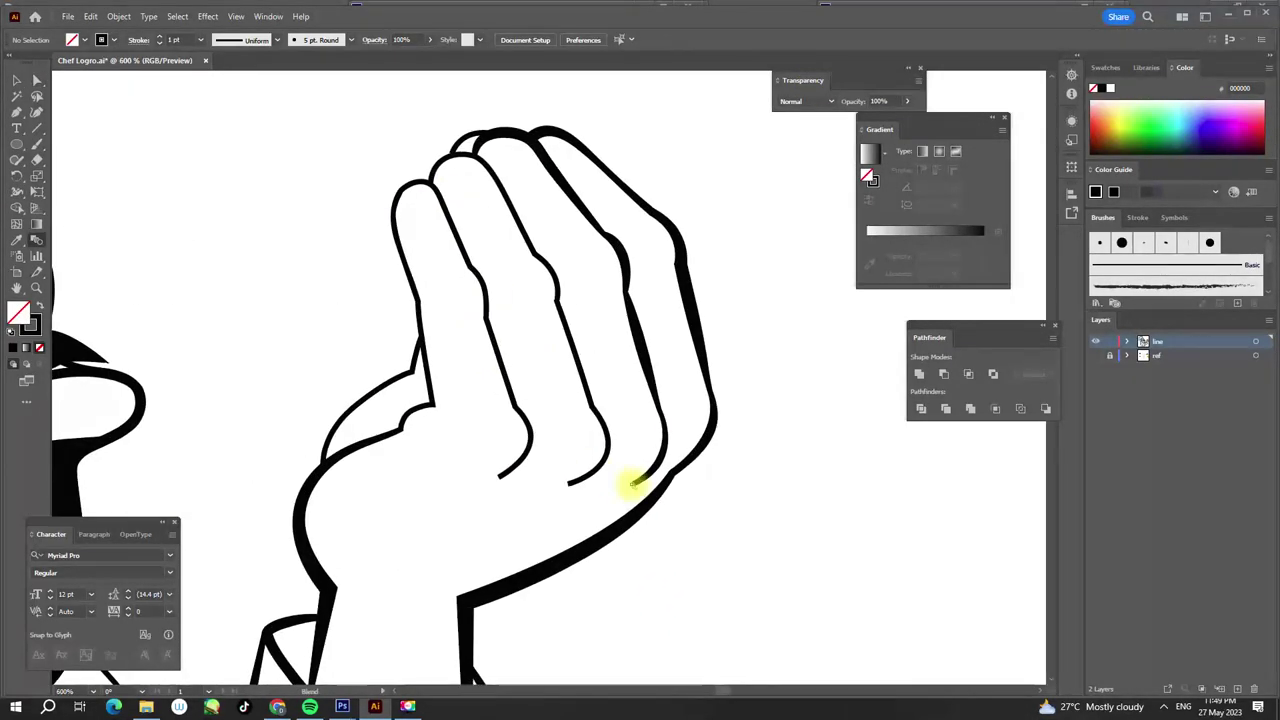
pyautogui.scroll(1, 550, 335)
pyautogui.scroll(-2, 520, 268)
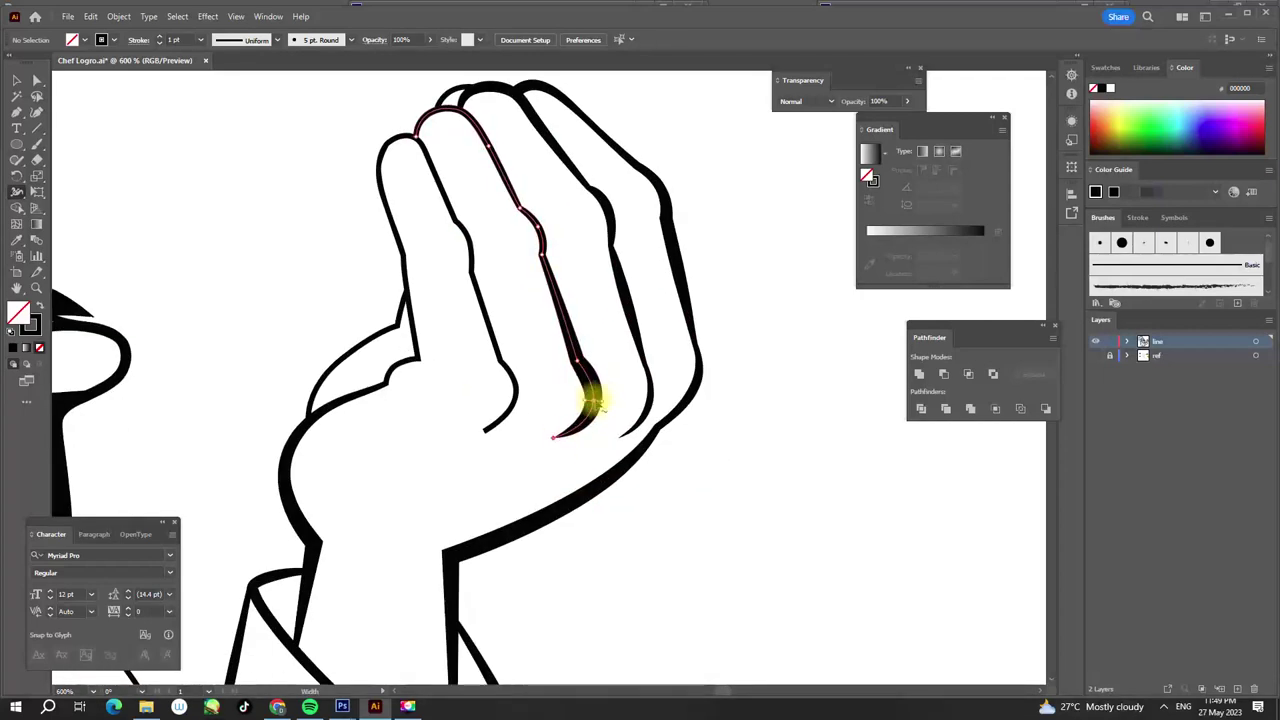
pyautogui.scroll(-1, 565, 285)
pyautogui.scroll(1, 600, 400)
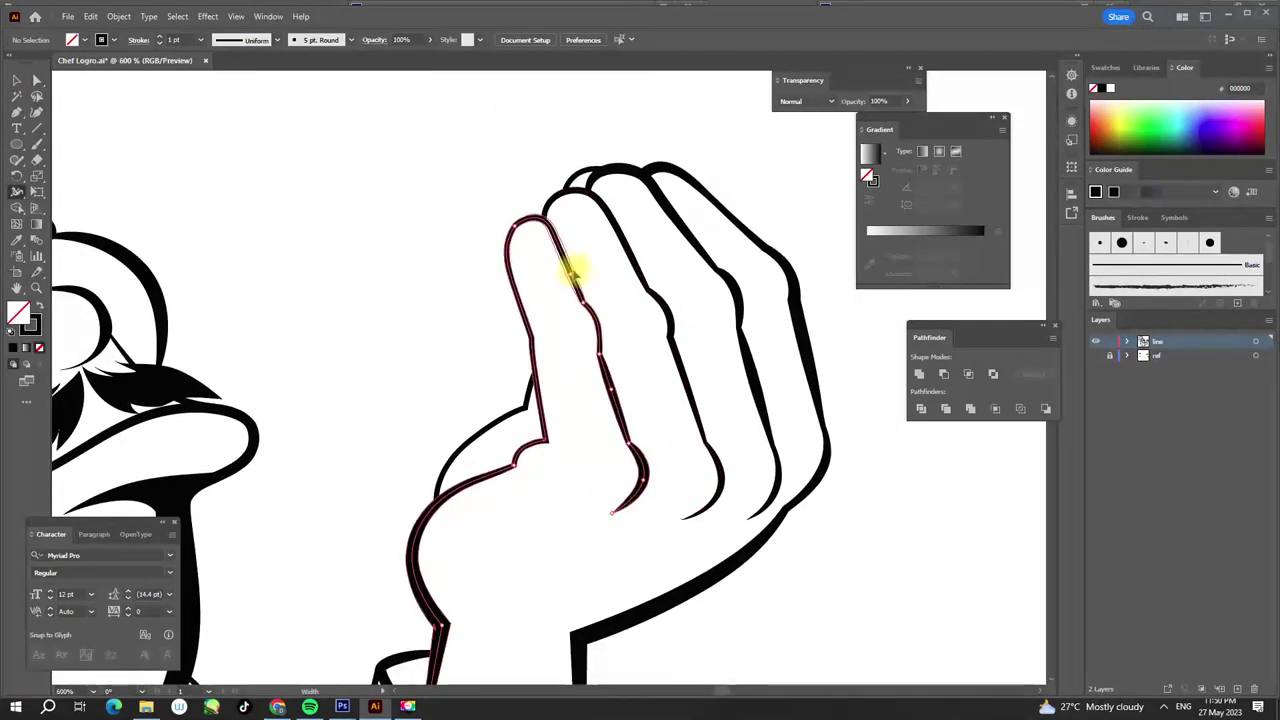
# - Select the fingernail path with the Direct Selection tool
pyautogui.press('a')
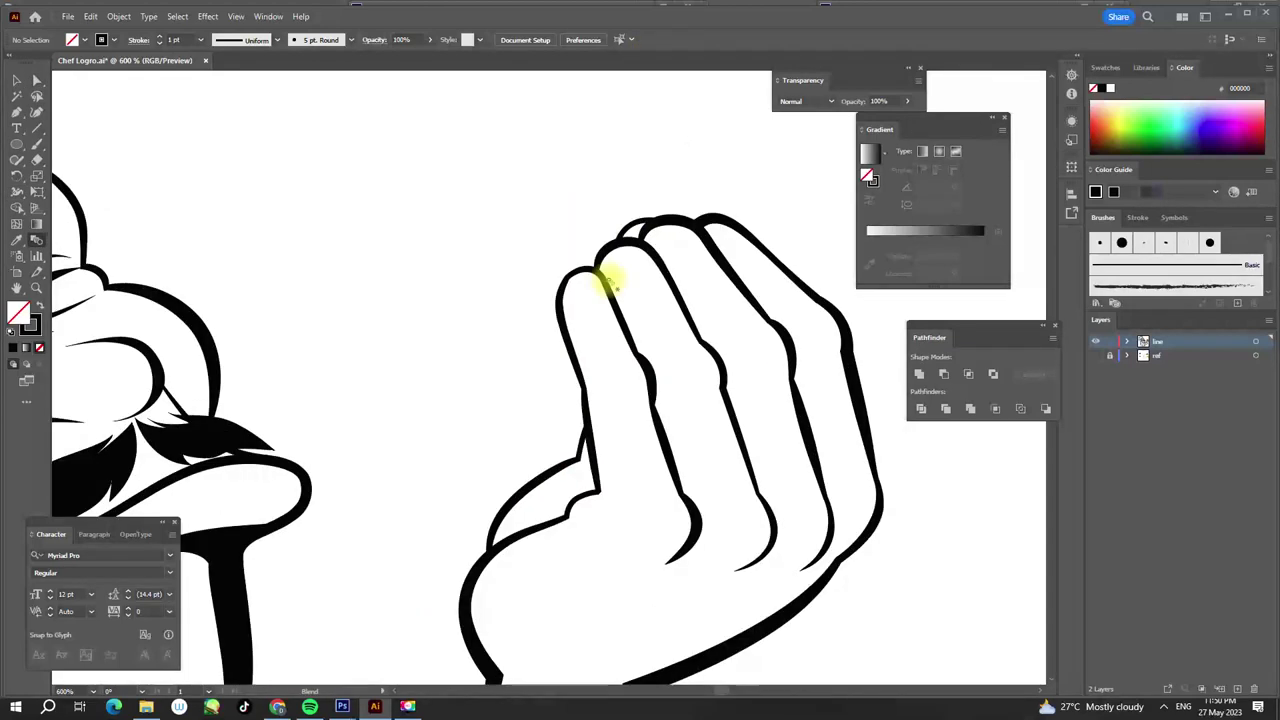
pyautogui.scroll(-2, 640, 200)
pyautogui.scroll(4, 614, 286)
pyautogui.click(560, 300)
# - Duplicate the fingernail onto the next fingertip by Alt-dragging a copy with the Selection tool
pyautogui.press('p')
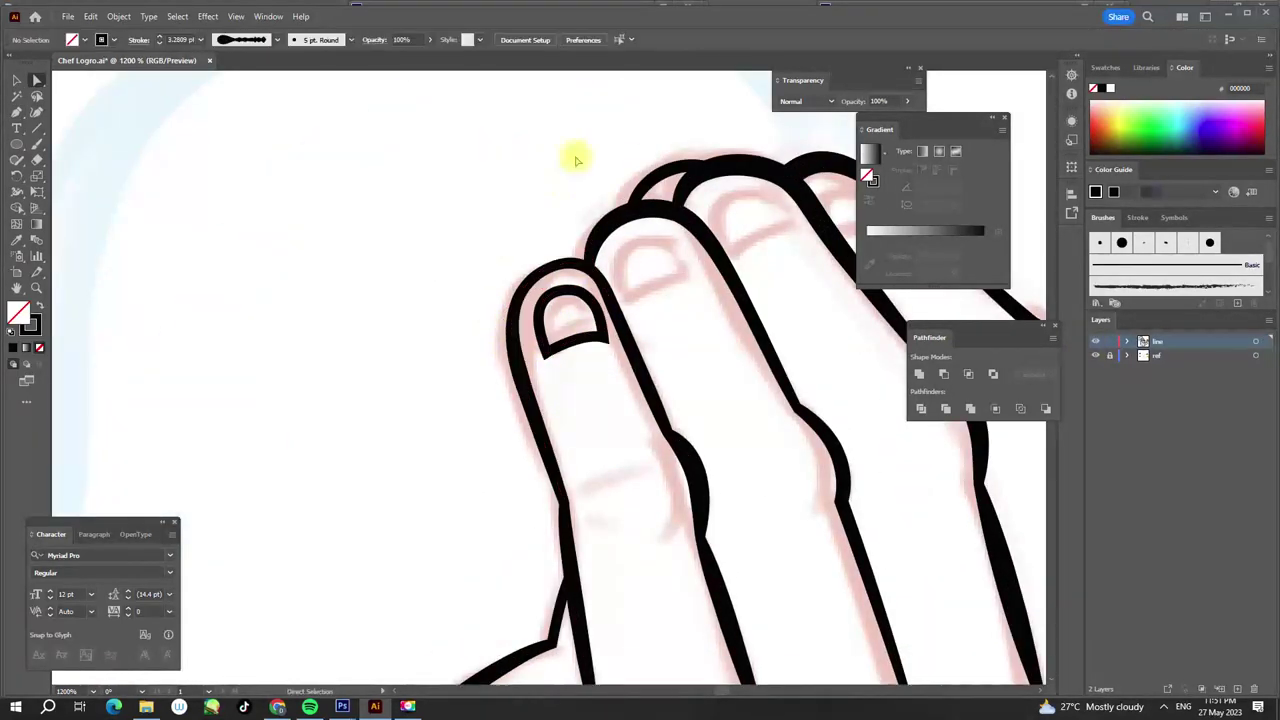
pyautogui.press('v')
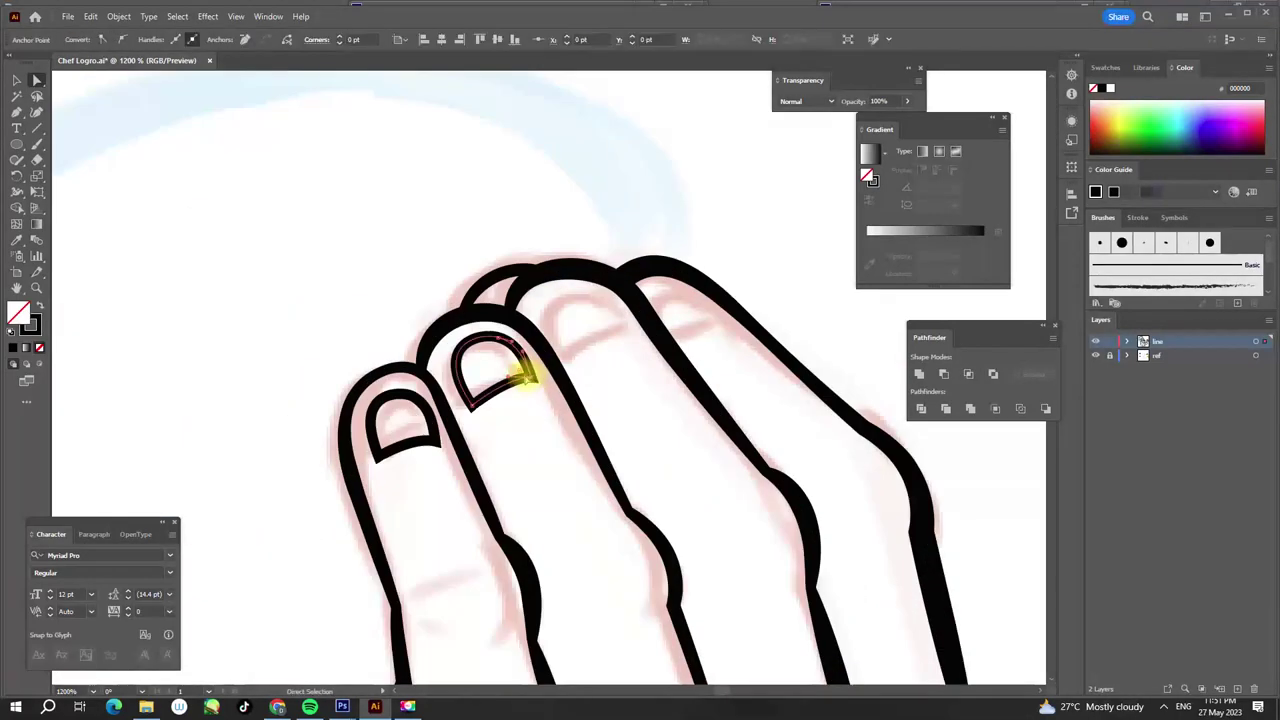
pyautogui.moveTo(523, 371); pyautogui.dragTo(632, 347)
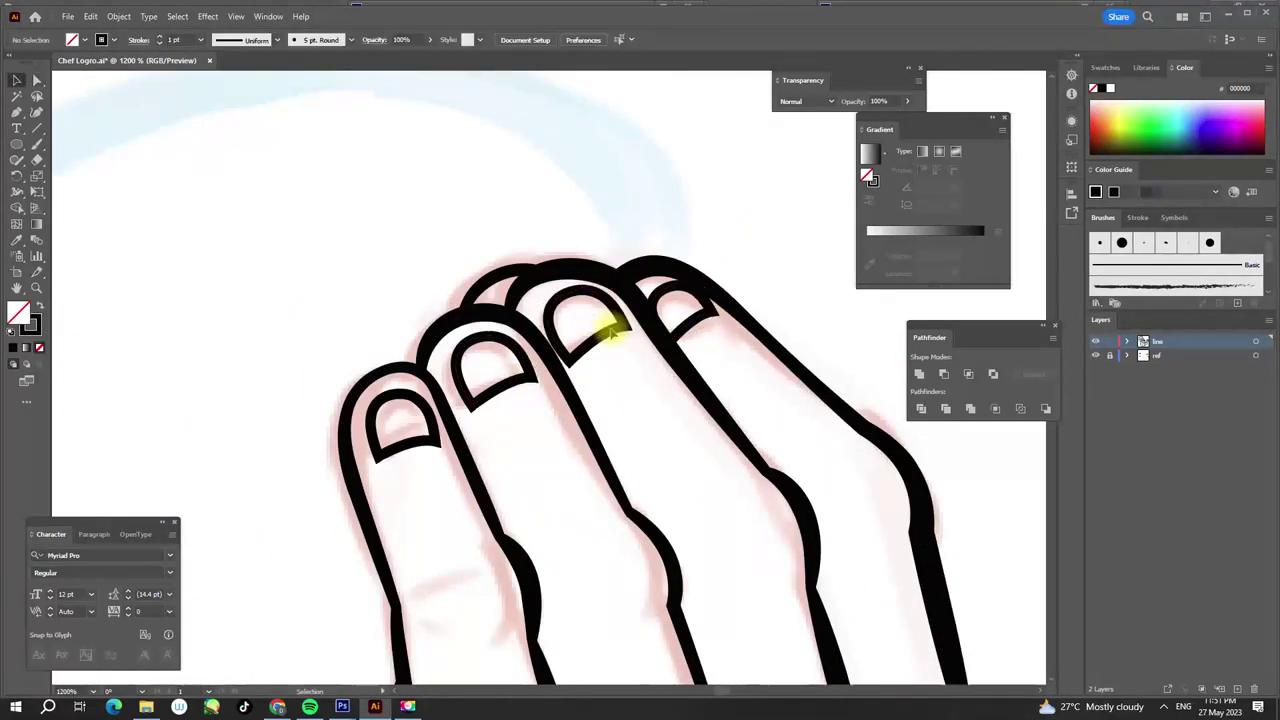
pyautogui.scroll(-3, 623, 237)
pyautogui.scroll(-2, 509, 337)
pyautogui.scroll(2, 529, 451)
pyautogui.scroll(2, 590, 420)
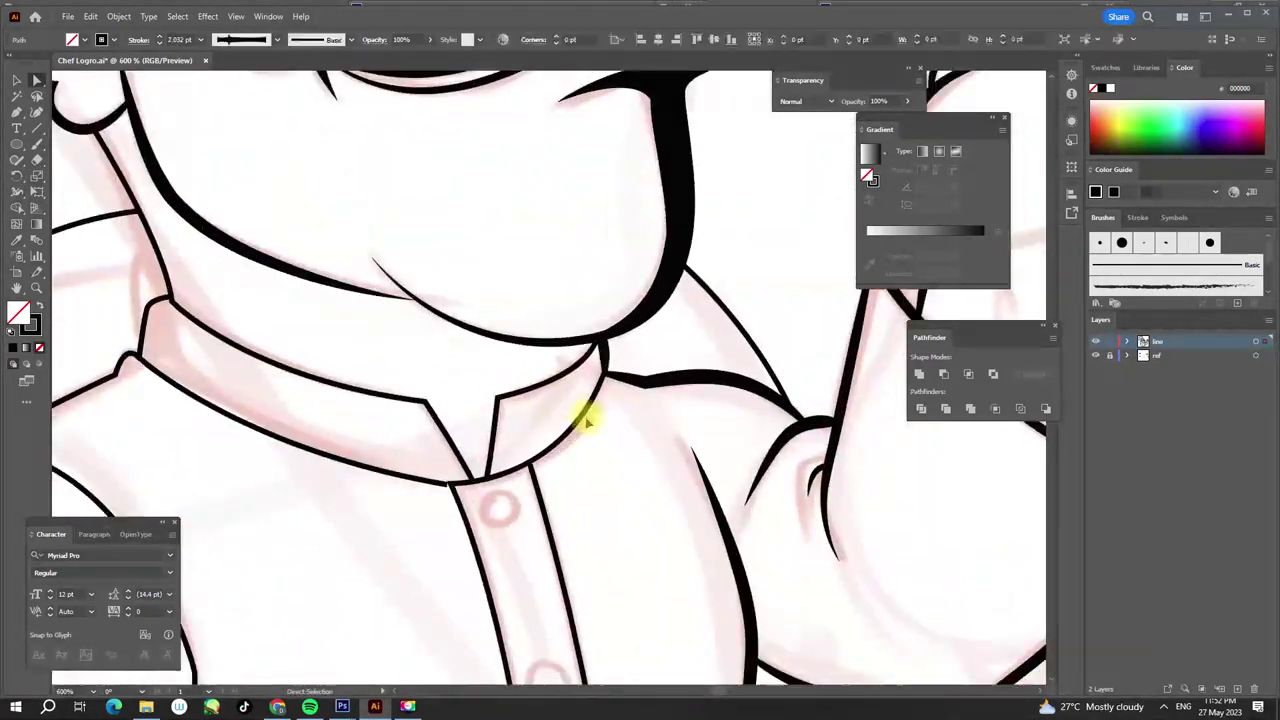
# - Drag out thicker, tapered sections on the collar outline with the Width tool
pyautogui.hotkey('shift', 'w')
pyautogui.click(517, 440)
pyautogui.hscroll(-5, 500, 309)
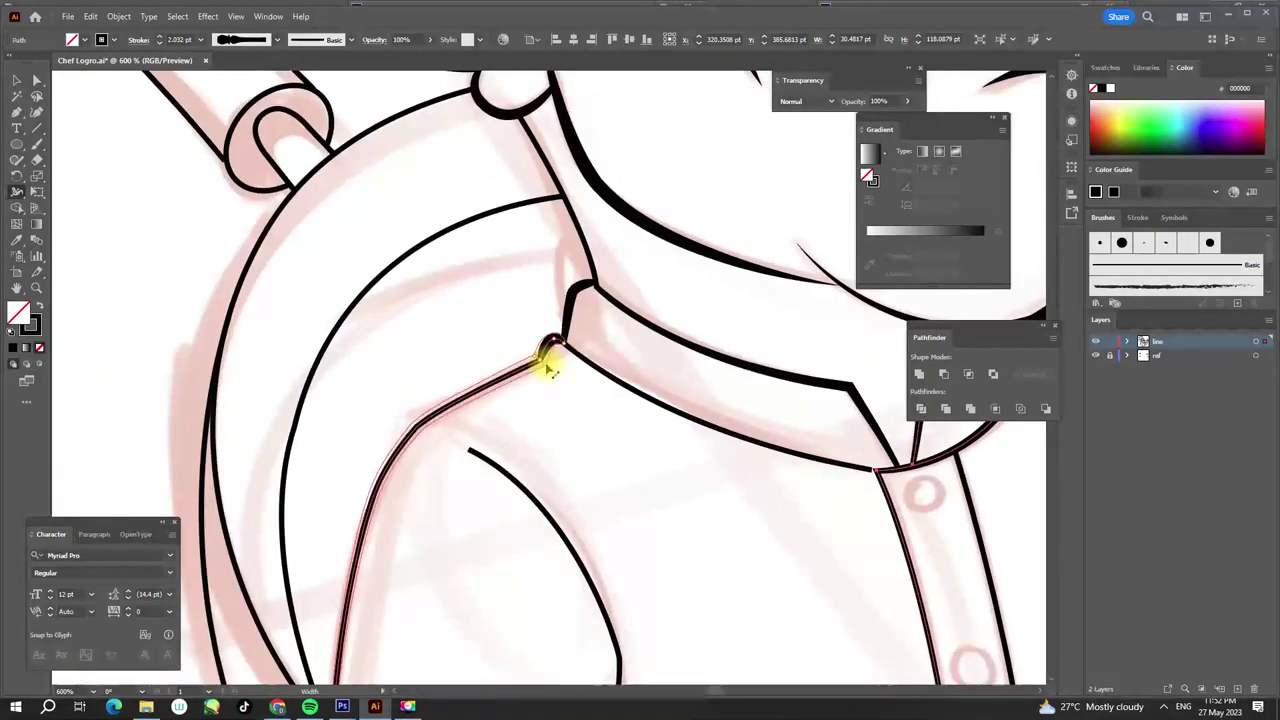
pyautogui.scroll(2, 449, 340)
pyautogui.scroll(-3, 697, 250)
pyautogui.scroll(2, 503, 434)
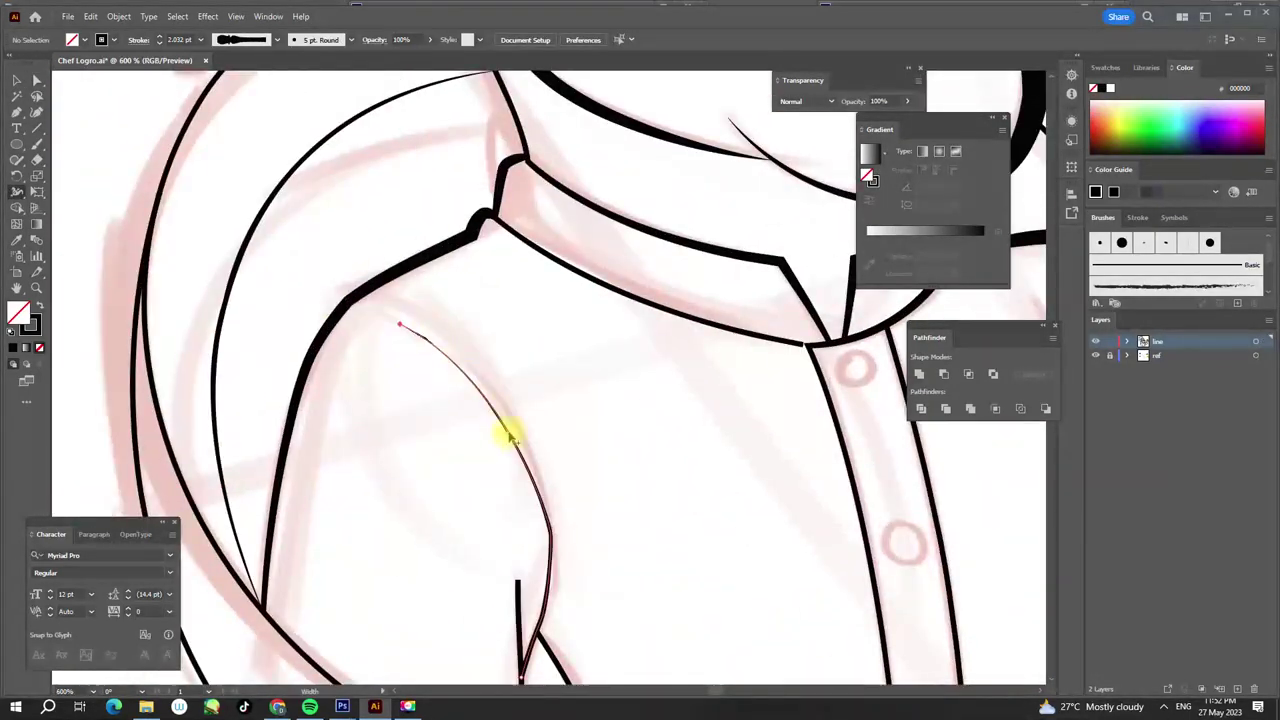
pyautogui.scroll(1, 531, 383)
pyautogui.scroll(-1, 398, 480)
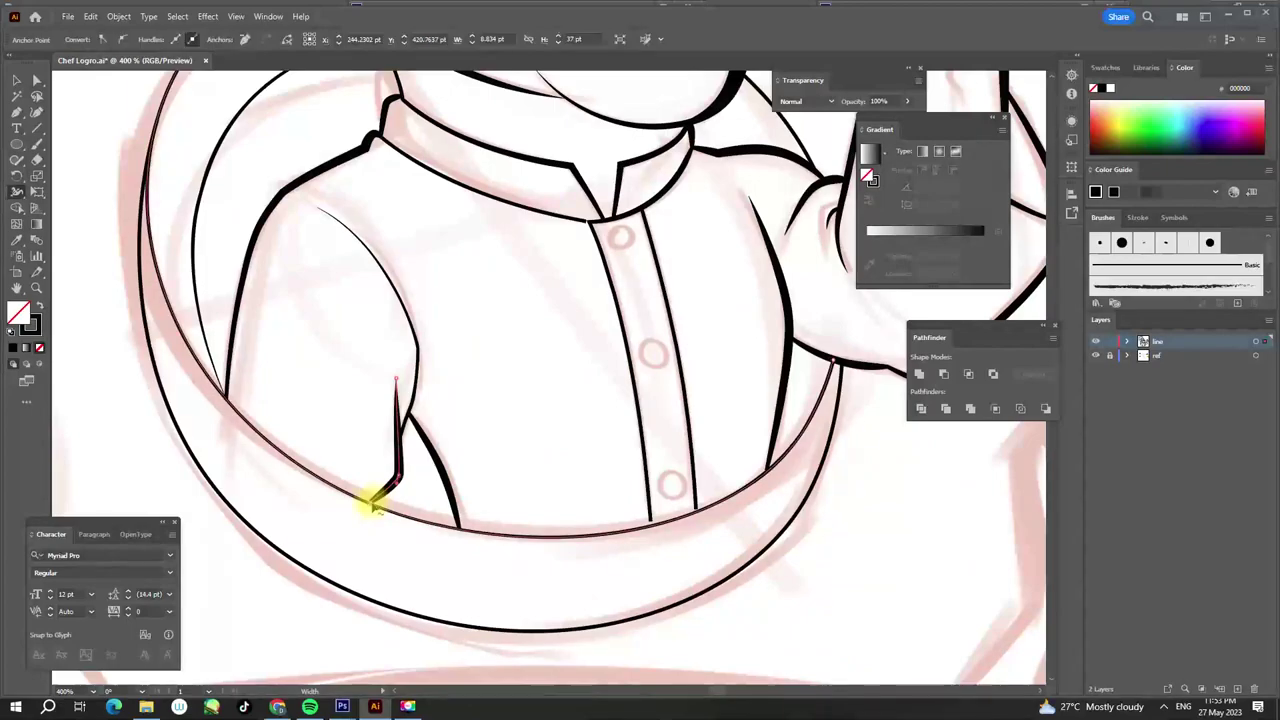
pyautogui.scroll(3, 463, 414)
pyautogui.click(625, 352)
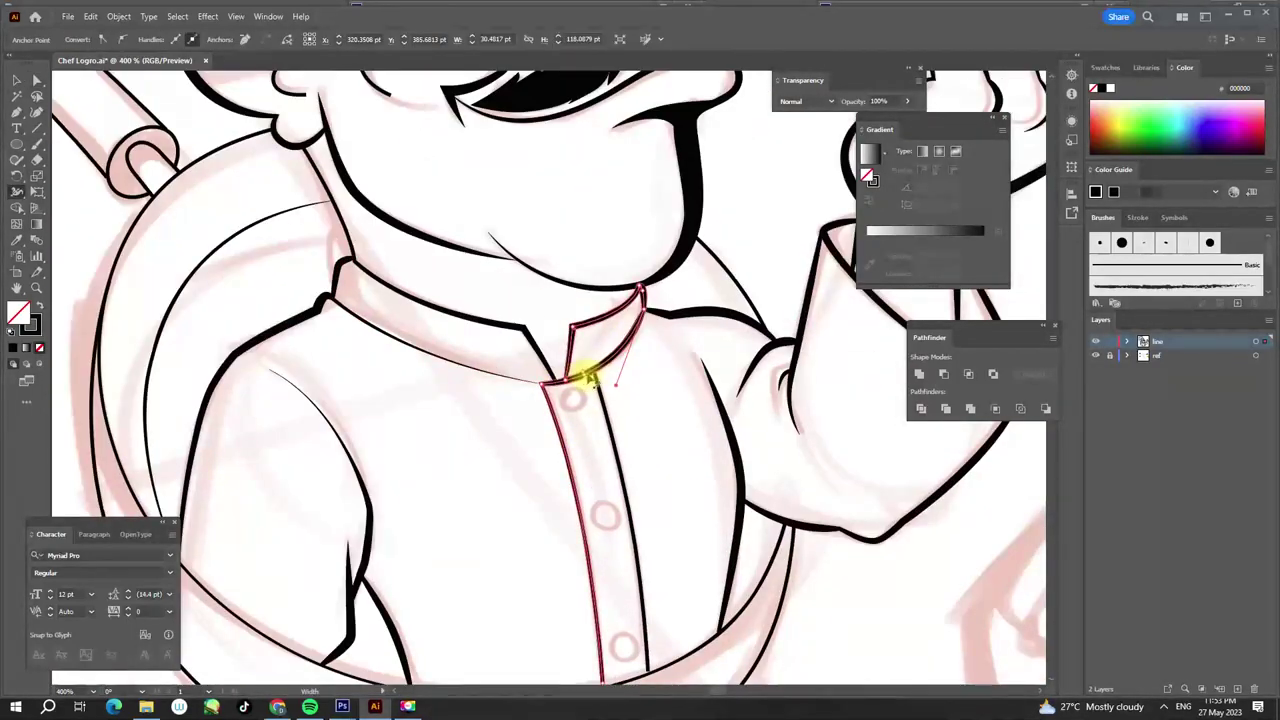
pyautogui.scroll(2, 565, 325)
pyautogui.click(549, 300)
# - Widen the shoulder and hat-top strokes, then zoom out to check the whole chef
pyautogui.scroll(-2, 543, 414)
pyautogui.scroll(-2, 543, 414)
pyautogui.scroll(3, 498, 305)
pyautogui.hotkey('shift', 'w')
pyautogui.scroll(1, 498, 305)
pyautogui.scroll(3, 600, 280)
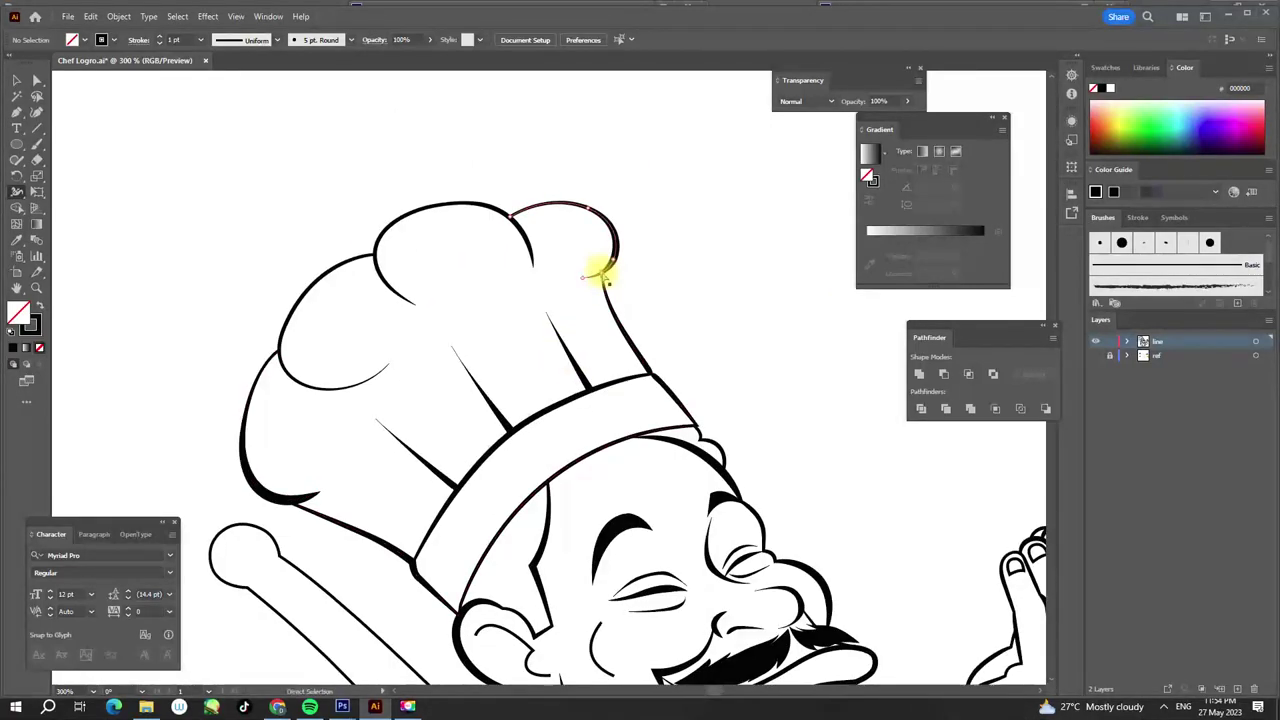
pyautogui.press('a')
pyautogui.hotkey('ctrl', '-')
pyautogui.hotkey('ctrl', '-')
pyautogui.press('a')
pyautogui.scroll(-2, 550, 240)
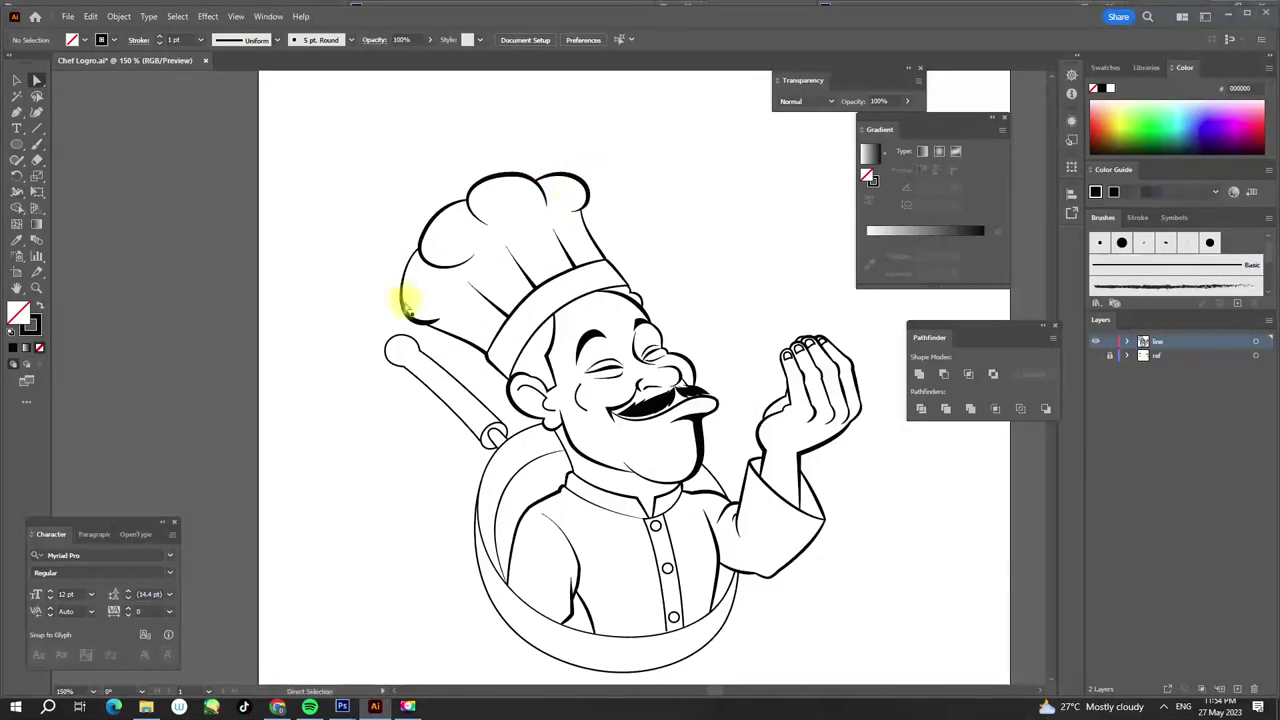
pyautogui.hotkey('ctrl', '+')
pyautogui.hotkey('ctrl', '+')
# - Apply Outline Stroke to the pan handle's end loop, making it a solid black fill
pyautogui.click(1071, 172)
pyautogui.scroll(1, 560, 380)
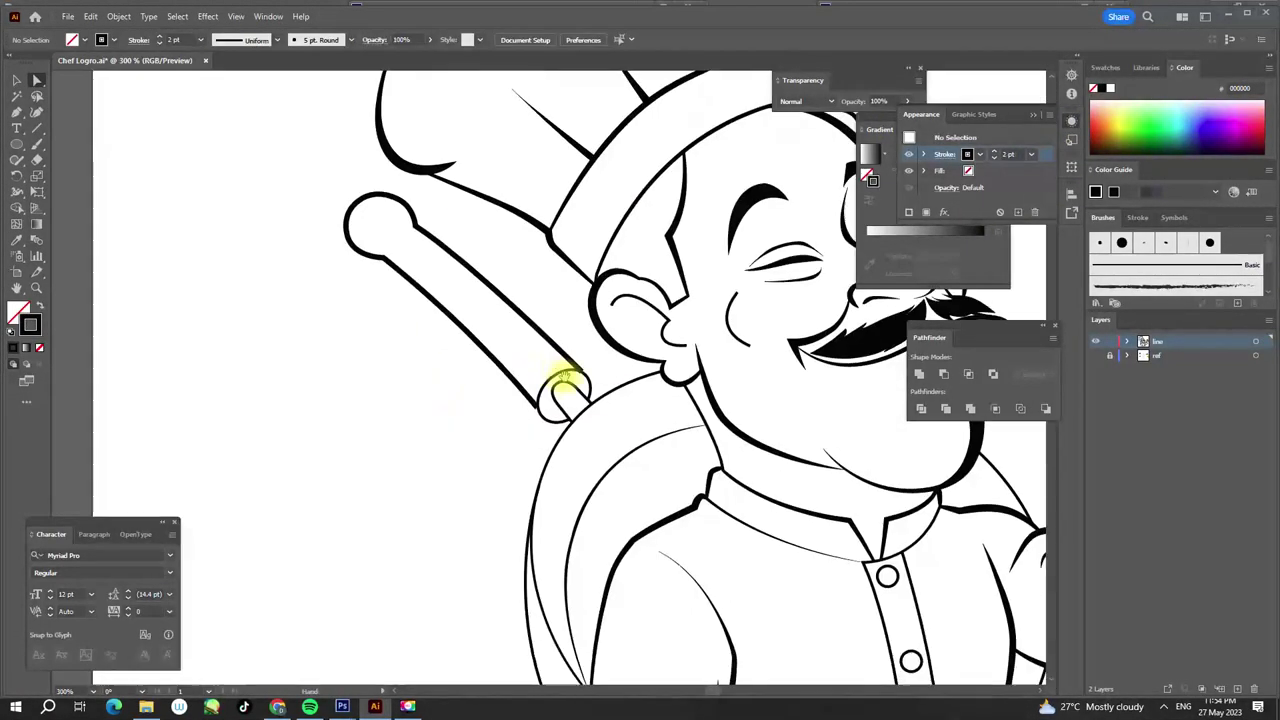
pyautogui.click(555, 380)
pyautogui.scroll(3, 560, 390)
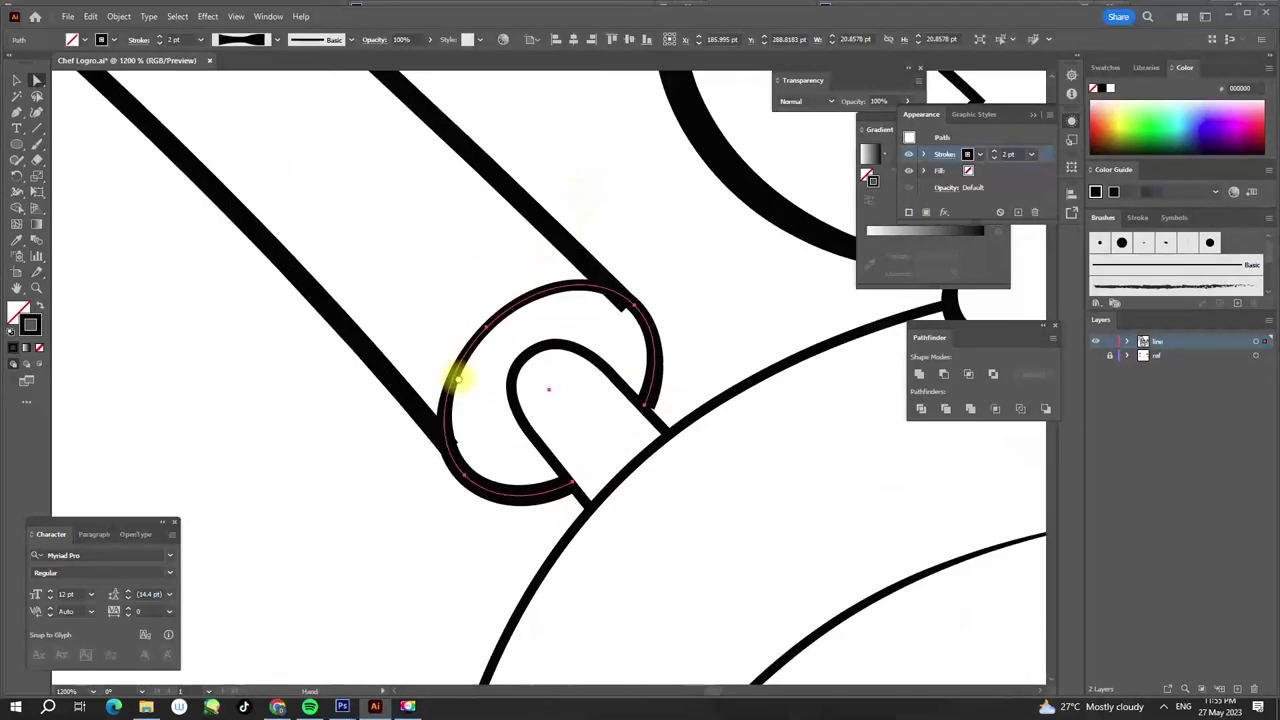
pyautogui.click(638, 318)
pyautogui.click(38, 305)
pyautogui.hotkey('ctrl', 'z')
pyautogui.click(118, 16)
pyautogui.click(543, 467)
pyautogui.hotkey('shift', 'x')
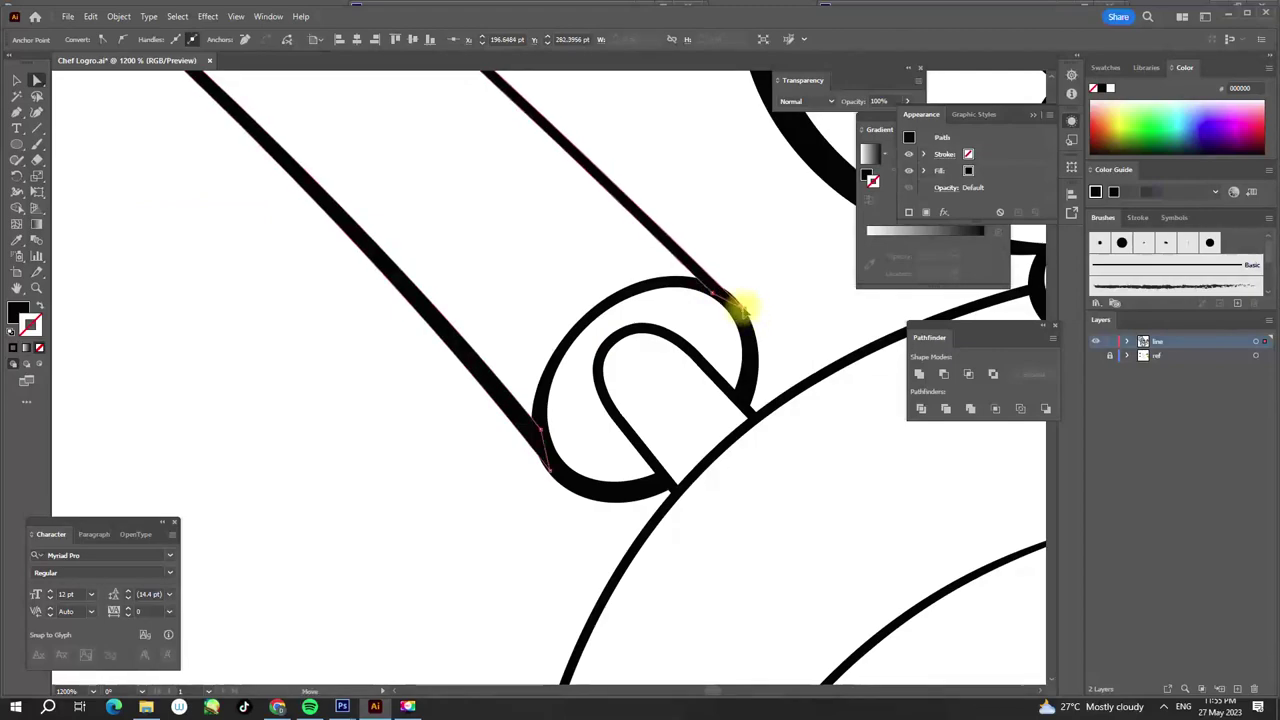
# - Start giving the inner pan rim curve a variable stroke width
pyautogui.scroll(-3, 742, 310)
pyautogui.scroll(2, 410, 378)
pyautogui.scroll(-4, 625, 231)
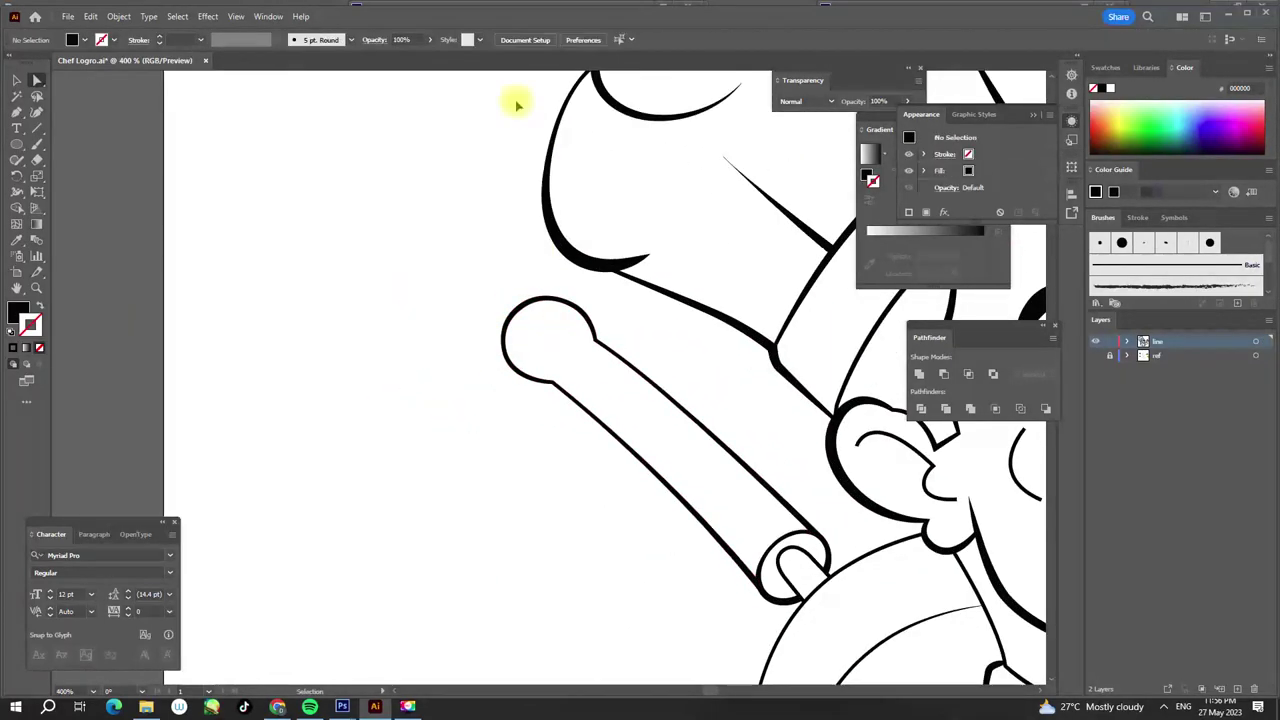
pyautogui.click(514, 434)
pyautogui.hotkey('shift', 'w')
pyautogui.scroll(2, 688, 372)
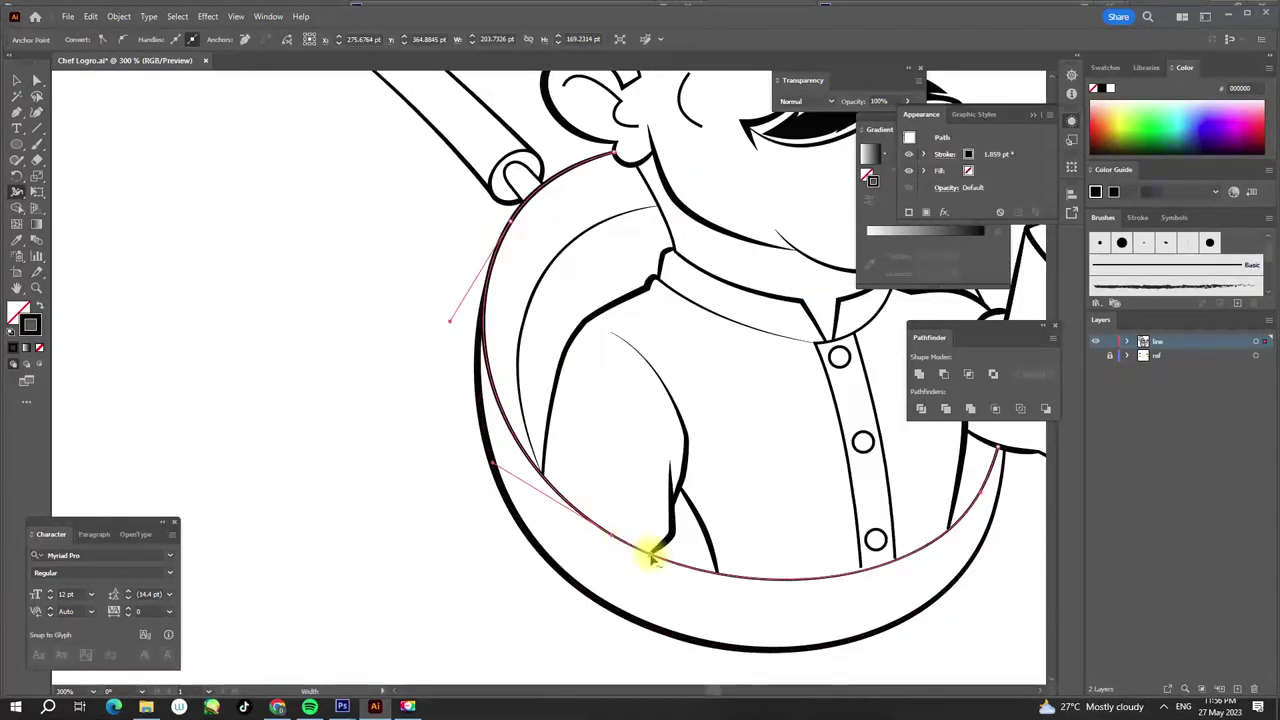
# - Deselect the pan rim and fit the whole artboard, including the banner sketch, in view
pyautogui.hotkey('ctrl', 'shift', 'a')
pyautogui.scroll(-3, 620, 380)
pyautogui.scroll(3, 586, 214)
pyautogui.scroll(1, 629, 286)
pyautogui.scroll(-3, 505, 246)
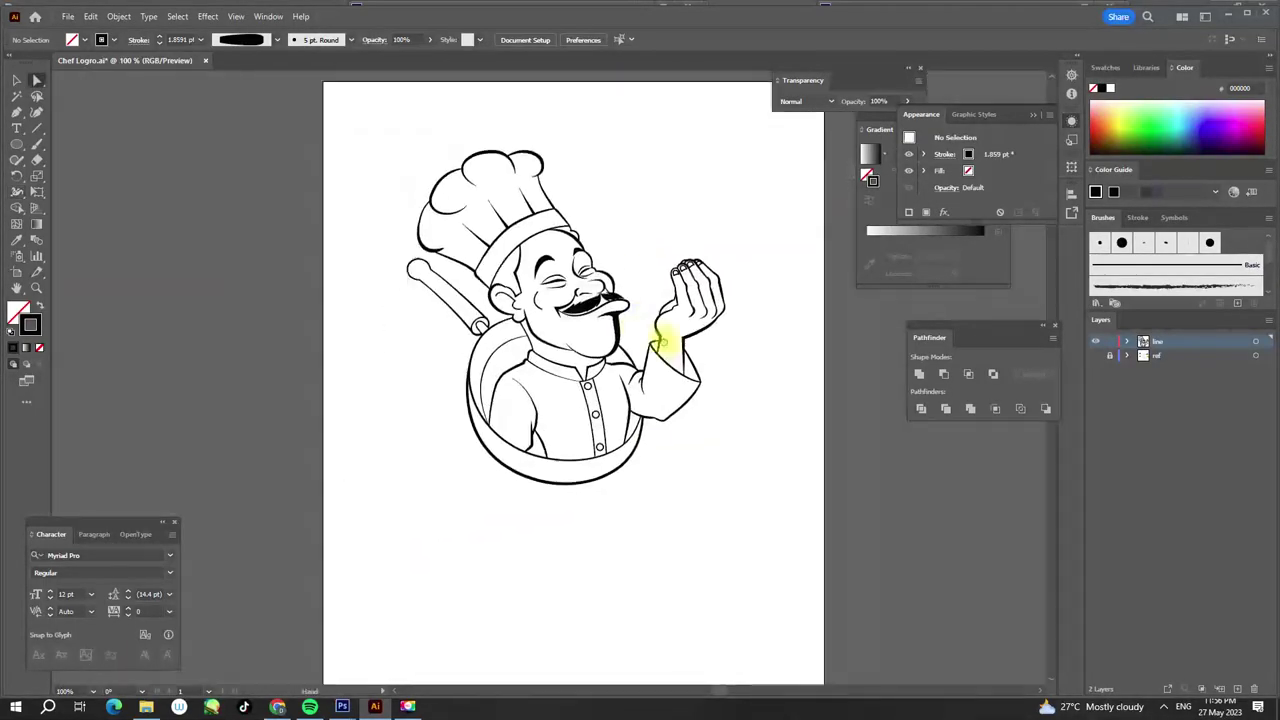
pyautogui.scroll(3, 484, 372)
pyautogui.scroll(-3, 460, 290)
pyautogui.scroll(4, 689, 320)
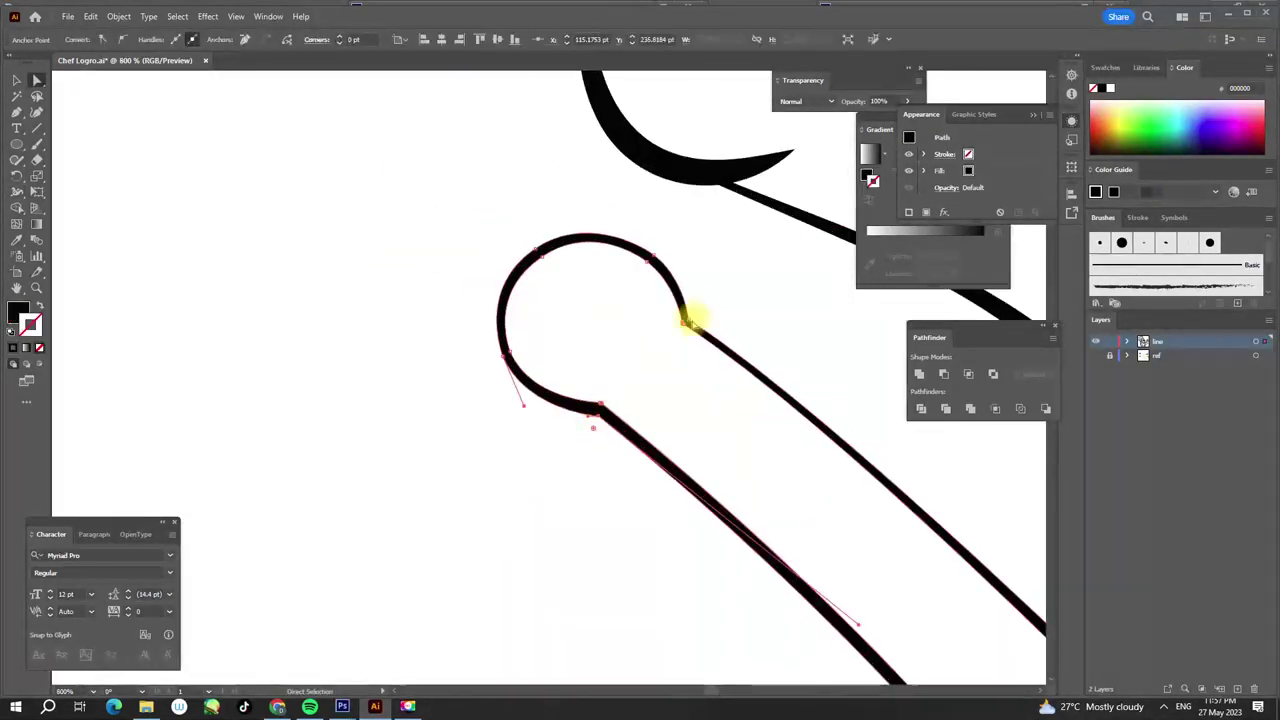
pyautogui.scroll(-5, 380, 366)
pyautogui.hotkey('ctrl', '0')
pyautogui.hotkey('shift', 'x')
pyautogui.press('v')
pyautogui.scroll(2, 600, 390)
pyautogui.scroll(-5, 386, 371)
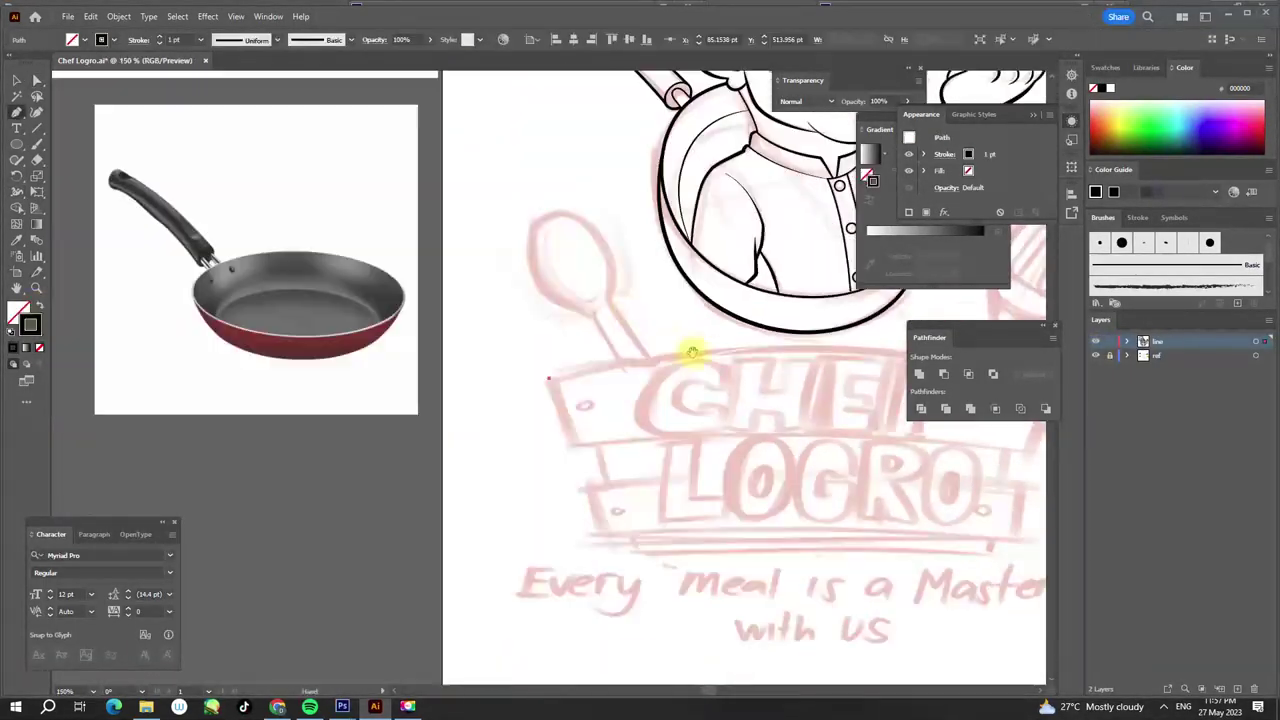
# - Draw a first Pen path across the top edge of the CHEF LOGRO banner
pyautogui.press('p')
pyautogui.click(245, 402)
pyautogui.click(758, 406)
pyautogui.scroll(-1, 648, 314)
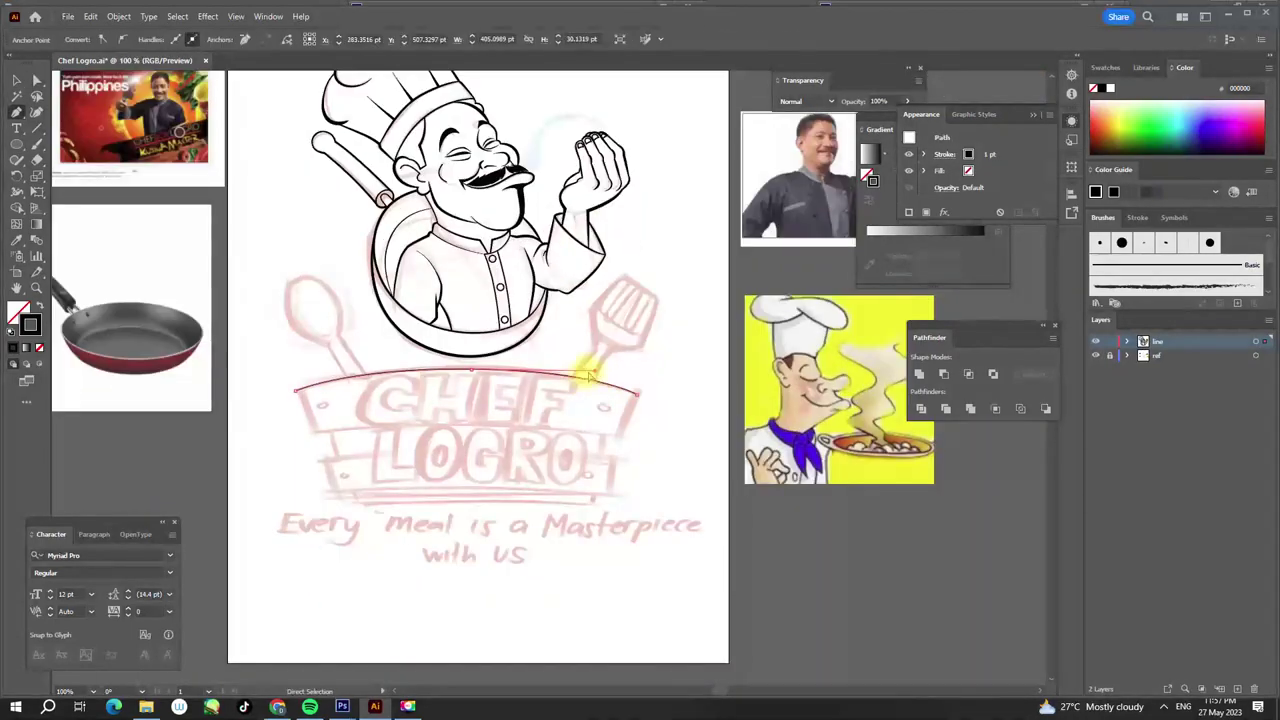
# - Continue the banner outline with anchors down the left edge and a curved top edge
pyautogui.scroll(3, 354, 280)
pyautogui.click(374, 357)
pyautogui.click(374, 414)
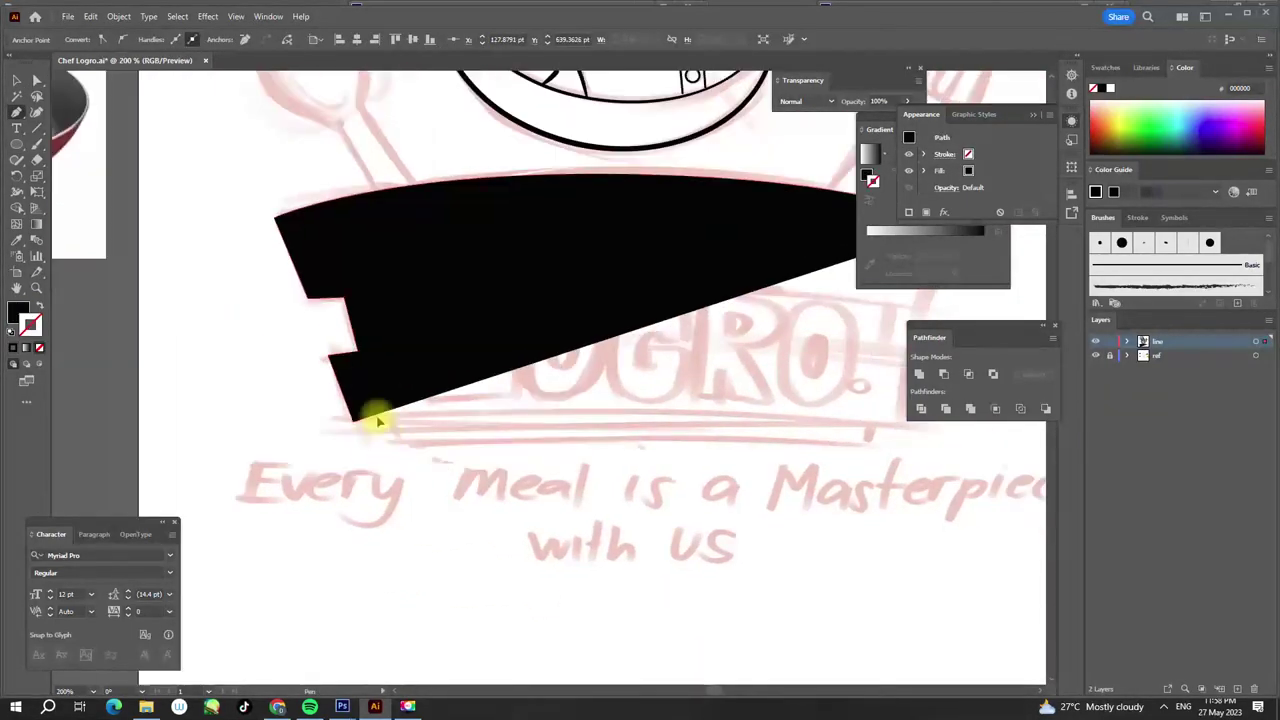
pyautogui.scroll(-2, 374, 414)
pyautogui.moveTo(640, 398); pyautogui.dragTo(740, 425)
# - Check the banner in Outline mode, then swap its black fill to a 2 pt black stroke
pyautogui.hotkey('ctrl', 'y')
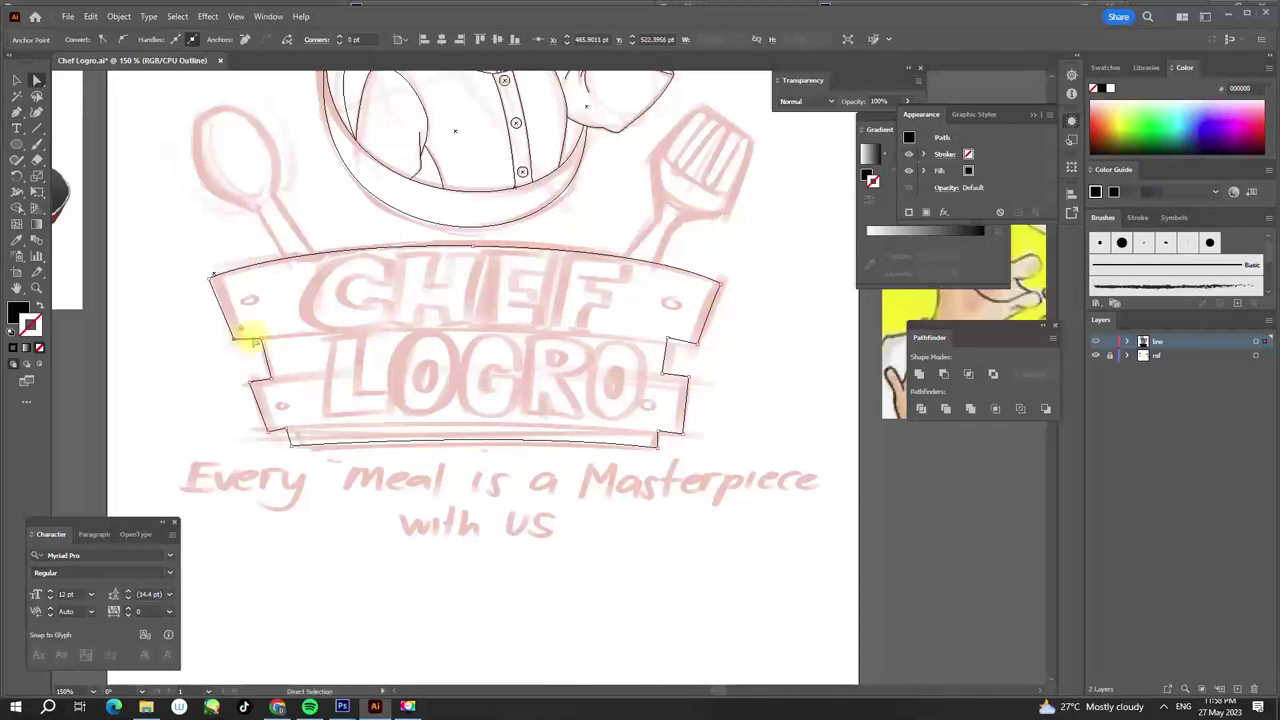
pyautogui.hotkey('ctrl', '0')
pyautogui.hotkey('ctrl', 'y')
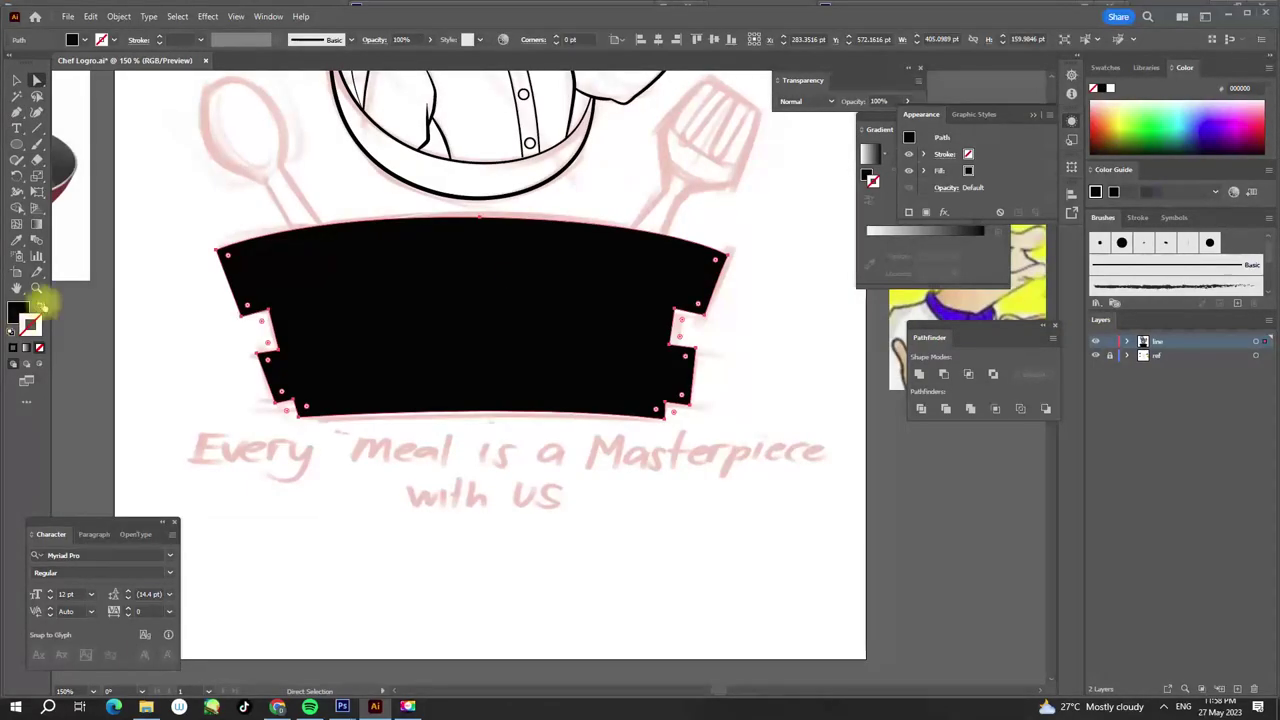
pyautogui.hotkey('shift', 'x')
pyautogui.press('p')
pyautogui.scroll(3, 270, 345)
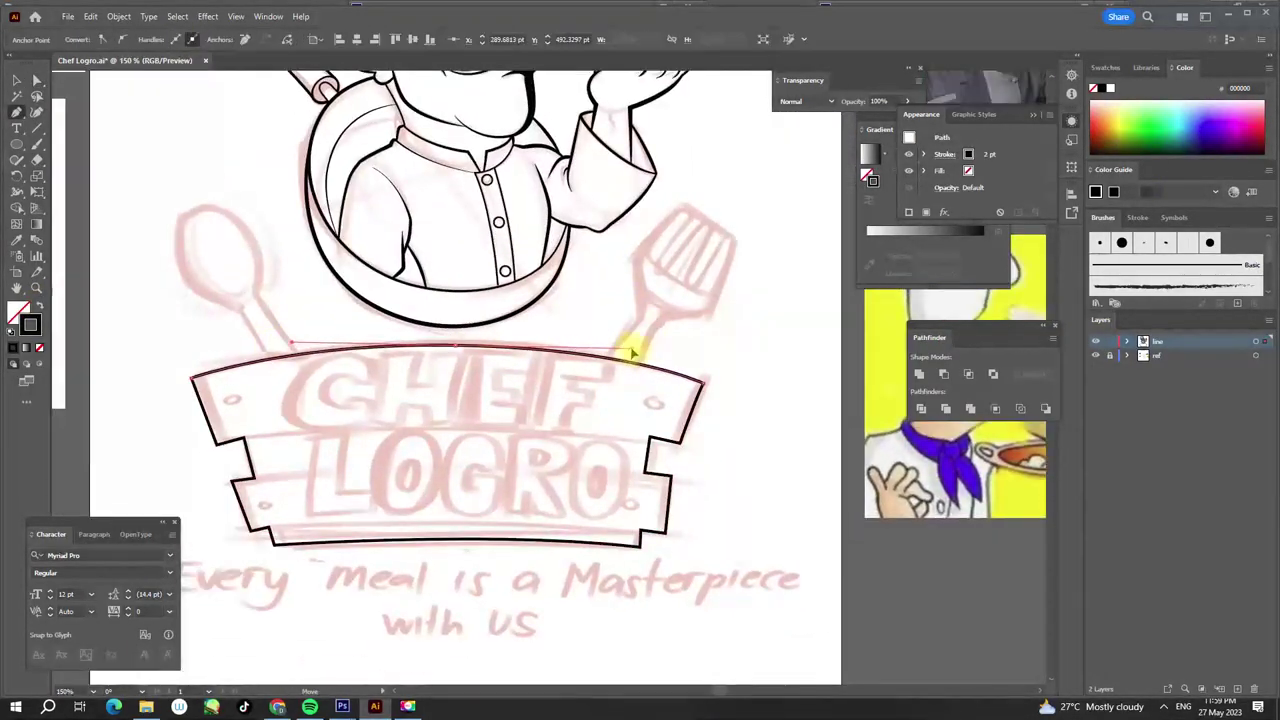
# - Trace the fork's handle and tines with the Pen tool
pyautogui.hotkey('ctrl', '0')
pyautogui.scroll(5, 651, 343)
pyautogui.scroll(3, 571, 337)
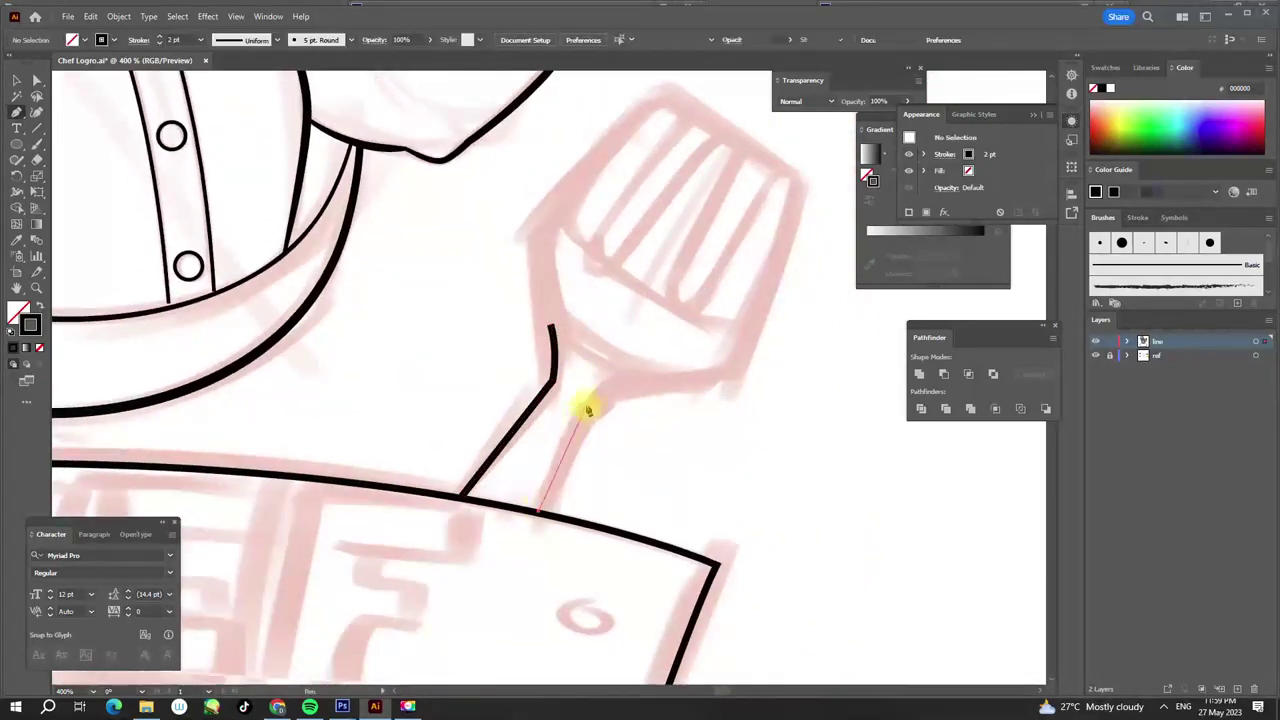
pyautogui.scroll(4, 580, 470)
pyautogui.hscroll(3, 600, 450)
pyautogui.scroll(1, 486, 366)
pyautogui.scroll(1, 540, 340)
pyautogui.click(560, 312)
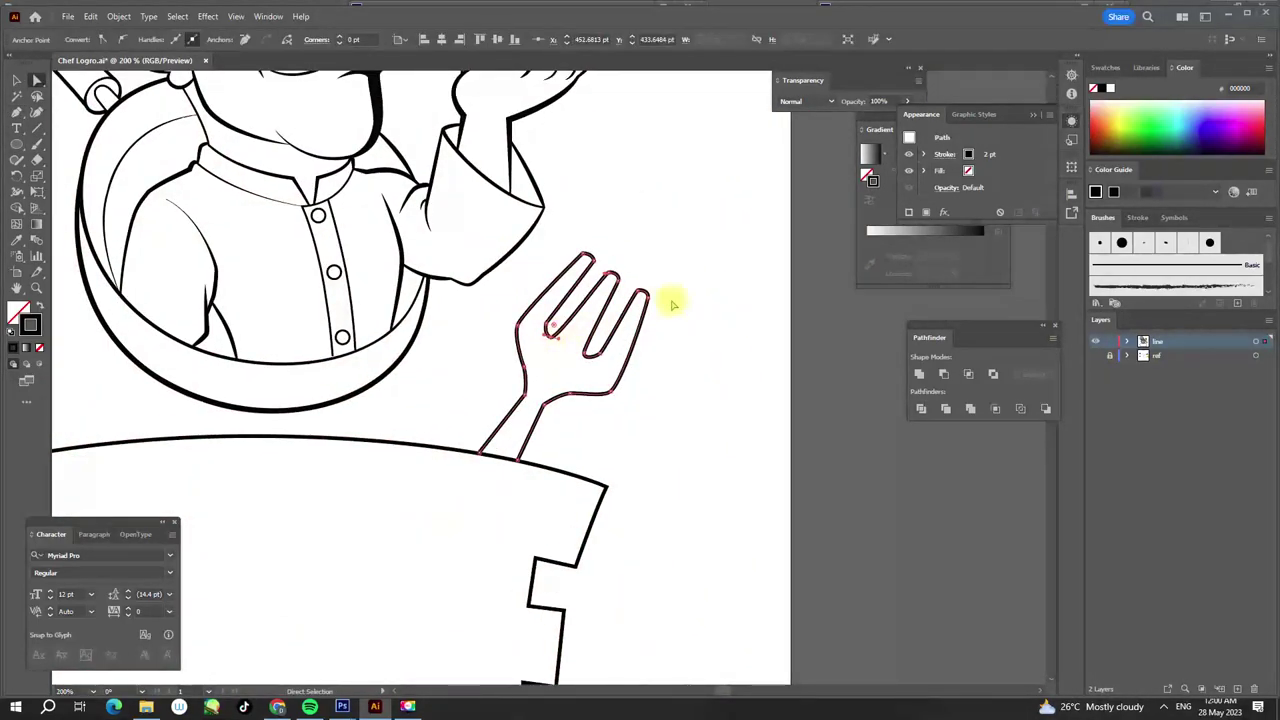
pyautogui.scroll(2, 540, 370)
pyautogui.scroll(-2, 415, 537)
pyautogui.moveTo(655, 384); pyautogui.dragTo(601, 412)
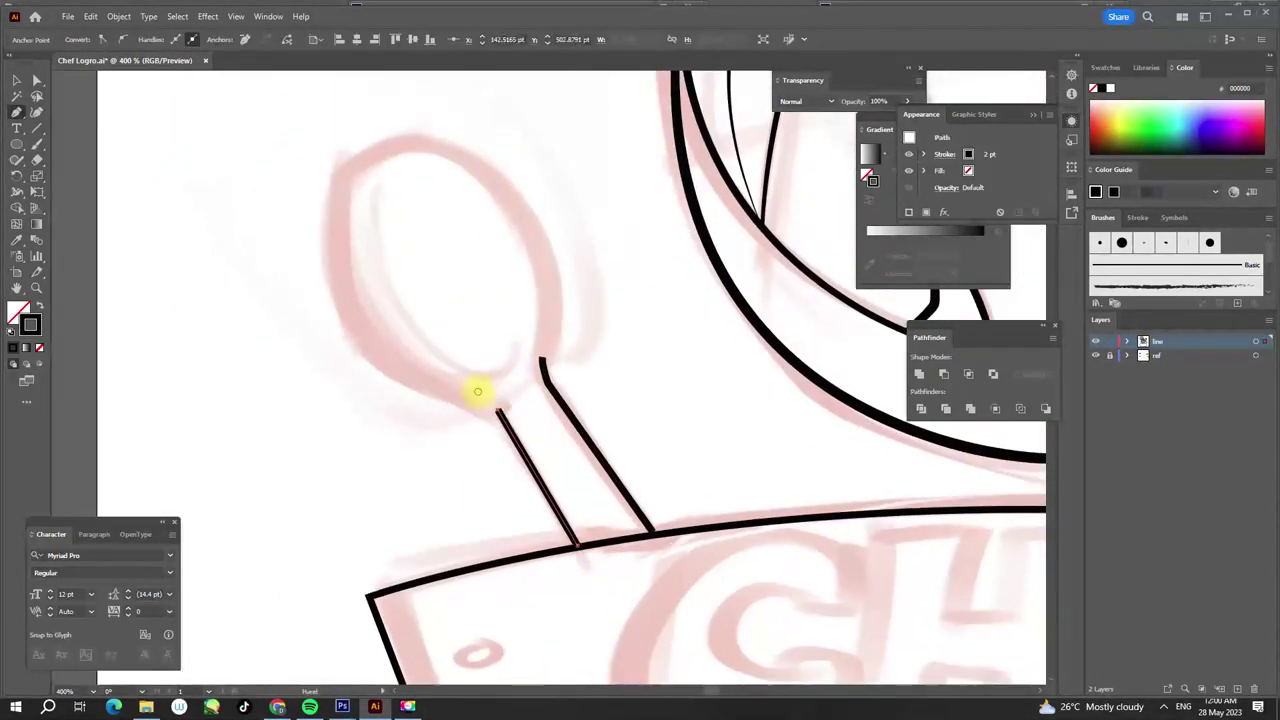
# - Trace the spoon's handle and curved bowl with Pen curves
pyautogui.moveTo(477, 391); pyautogui.dragTo(587, 498)
pyautogui.moveTo(455, 410); pyautogui.dragTo(421, 337)
pyautogui.moveTo(490, 256); pyautogui.dragTo(549, 230)
pyautogui.moveTo(664, 390); pyautogui.dragTo(575, 362)
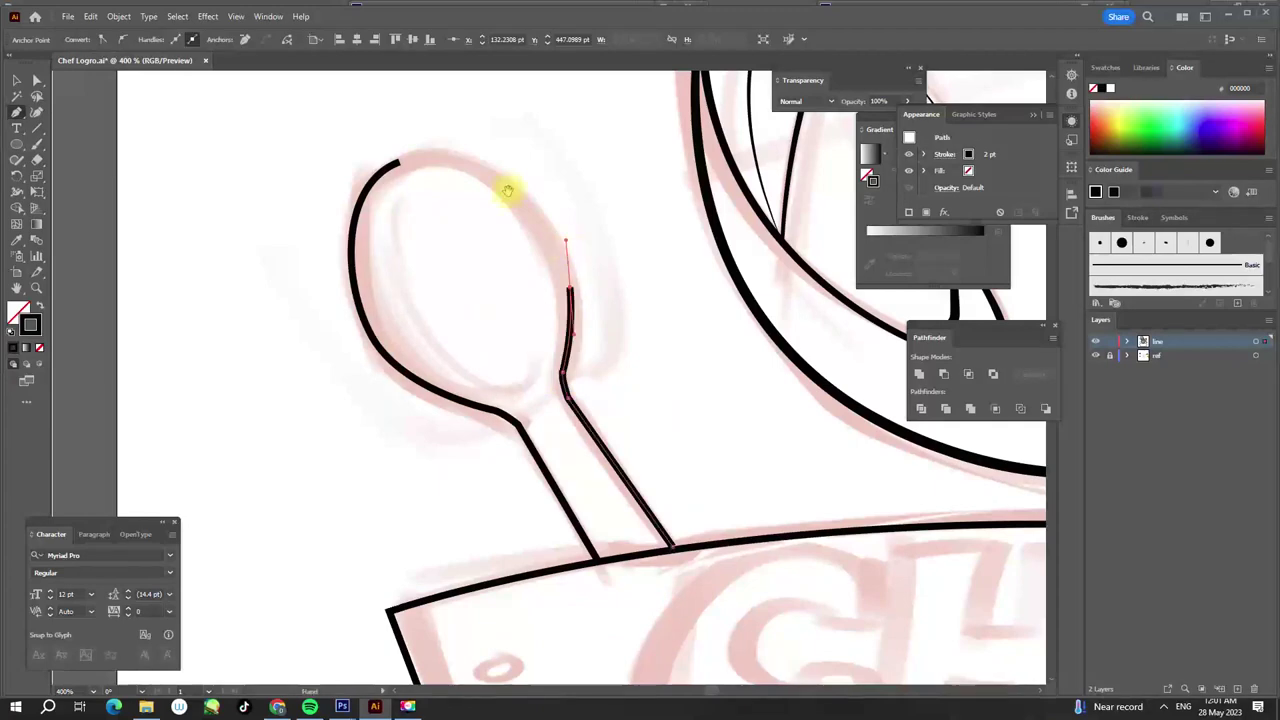
pyautogui.moveTo(508, 190); pyautogui.dragTo(547, 276)
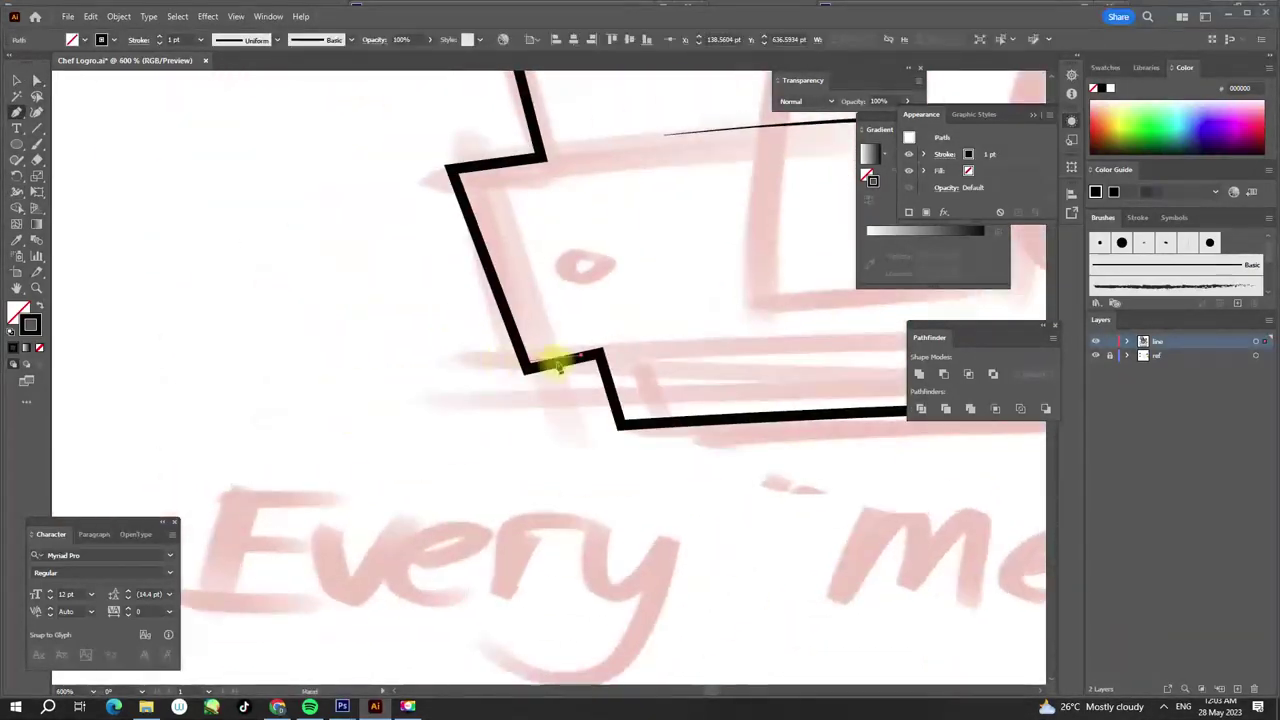
# - Bend the lower thin plank line into a curved grain line
pyautogui.click(517, 380)
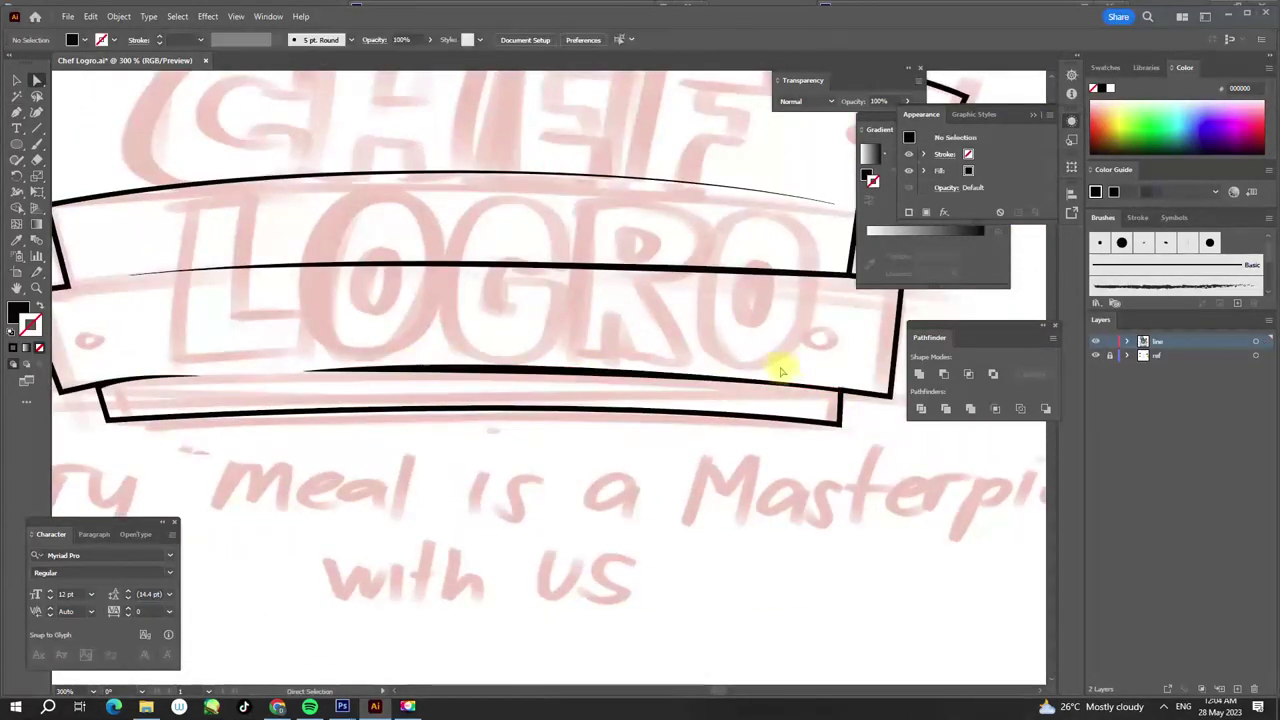
pyautogui.scroll(1, 491, 349)
pyautogui.scroll(1, 754, 366)
pyautogui.scroll(2, 549, 371)
pyautogui.scroll(1, 558, 372)
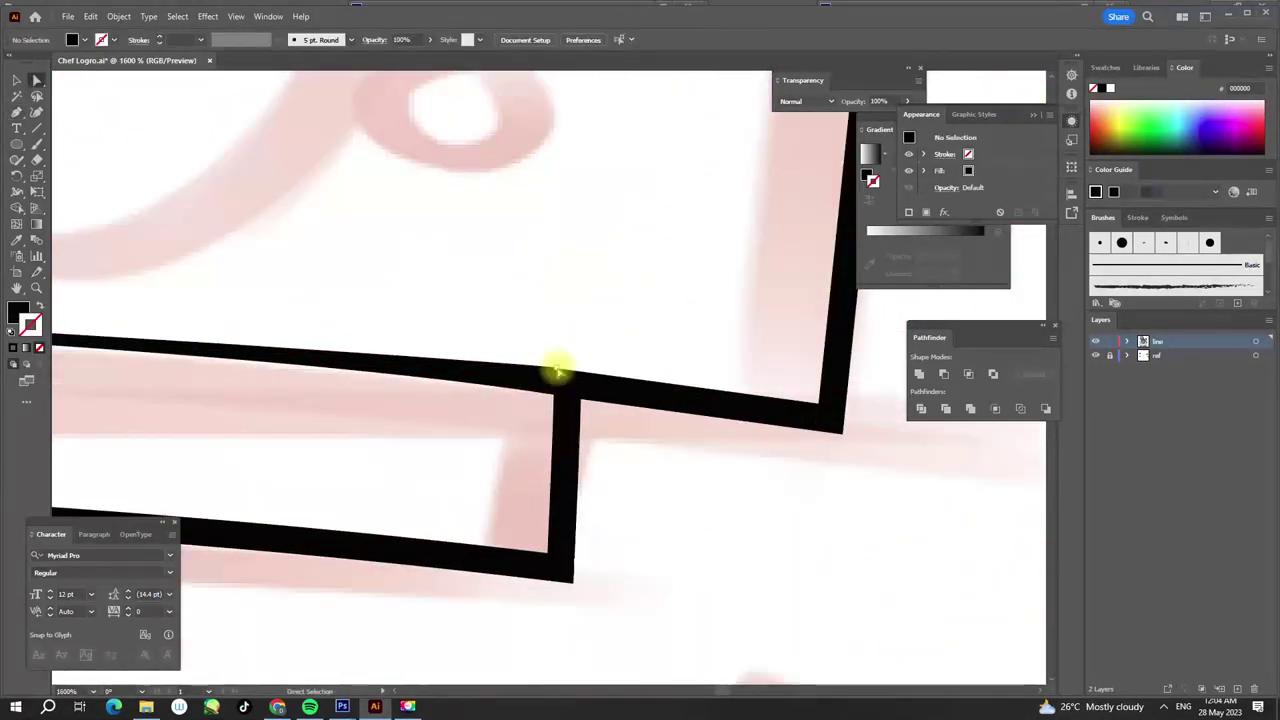
pyautogui.scroll(-5, 558, 372)
pyautogui.moveTo(87, 346); pyautogui.dragTo(300, 320)
pyautogui.click(16, 208)
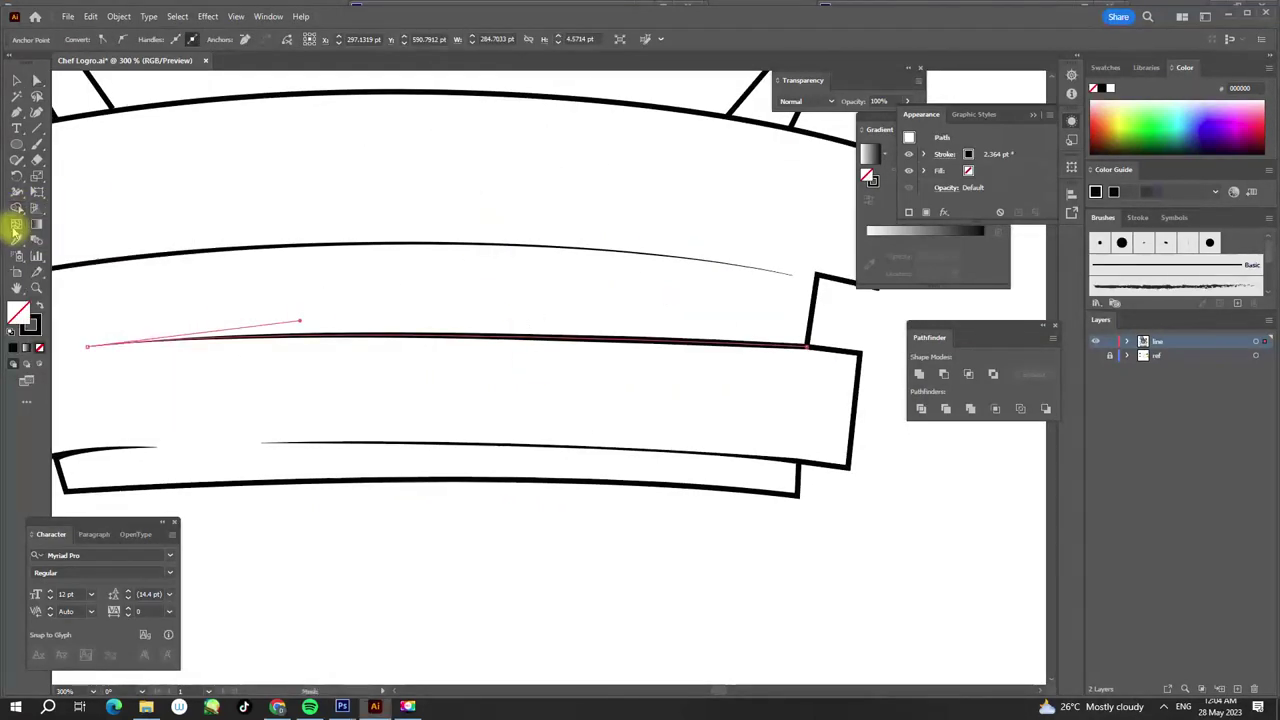
pyautogui.hotkey('ctrl', 'shift', 'a')
pyautogui.scroll(-1, 472, 353)
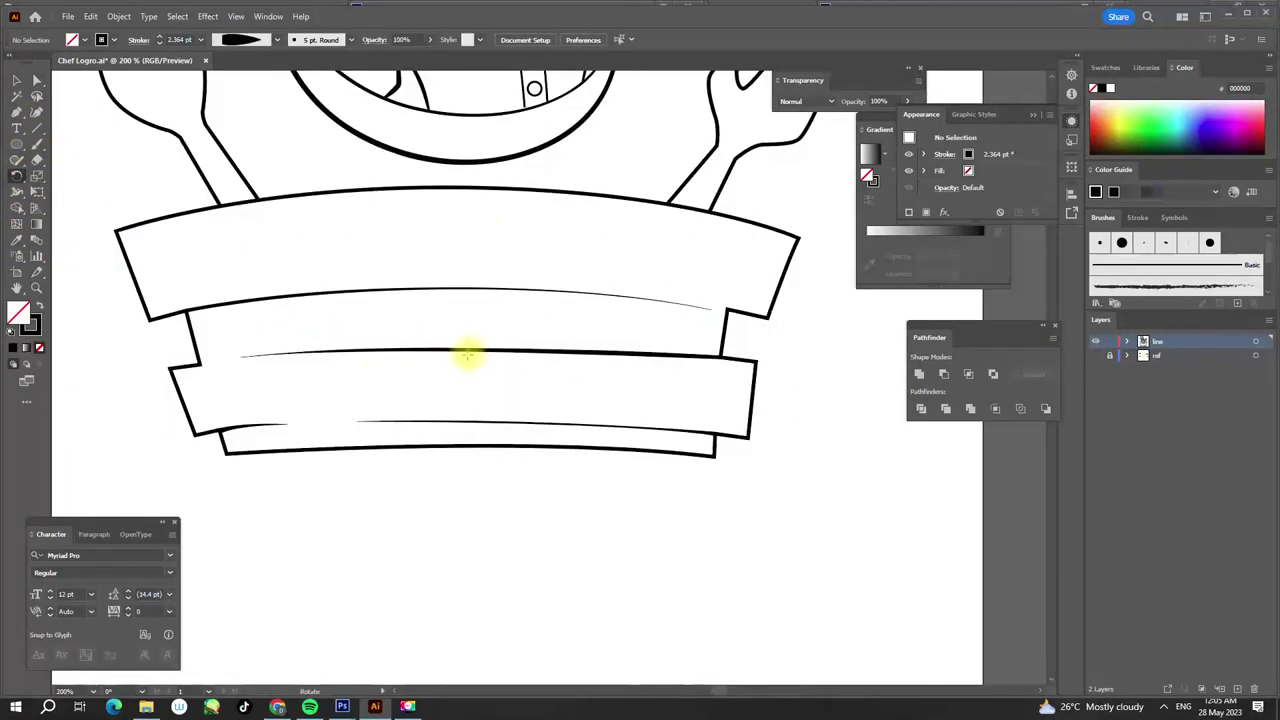
pyautogui.hotkey('ctrl', '=')
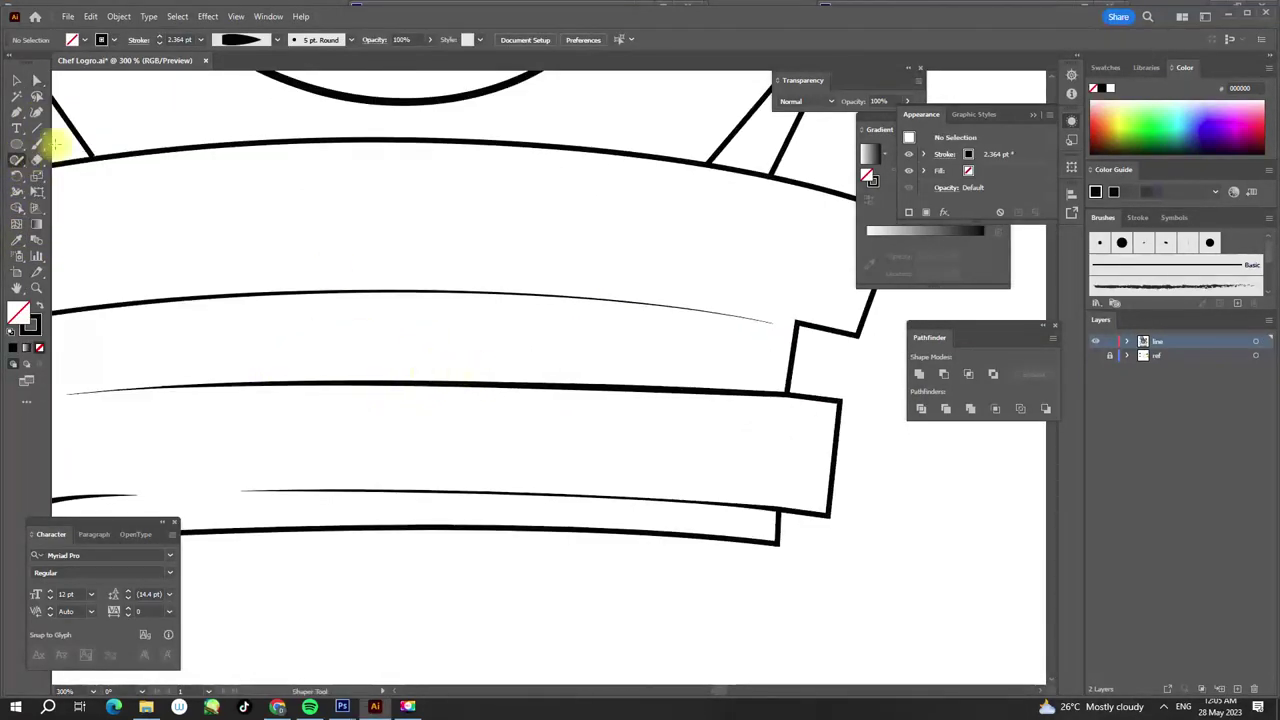
pyautogui.hotkey('ctrl', 'shift', 'a')
# - Copy the small nail circle onto the lower plank and the top plank's right end
pyautogui.scroll(-3, 430, 387)
pyautogui.scroll(2, 414, 366)
pyautogui.scroll(2, 522, 356)
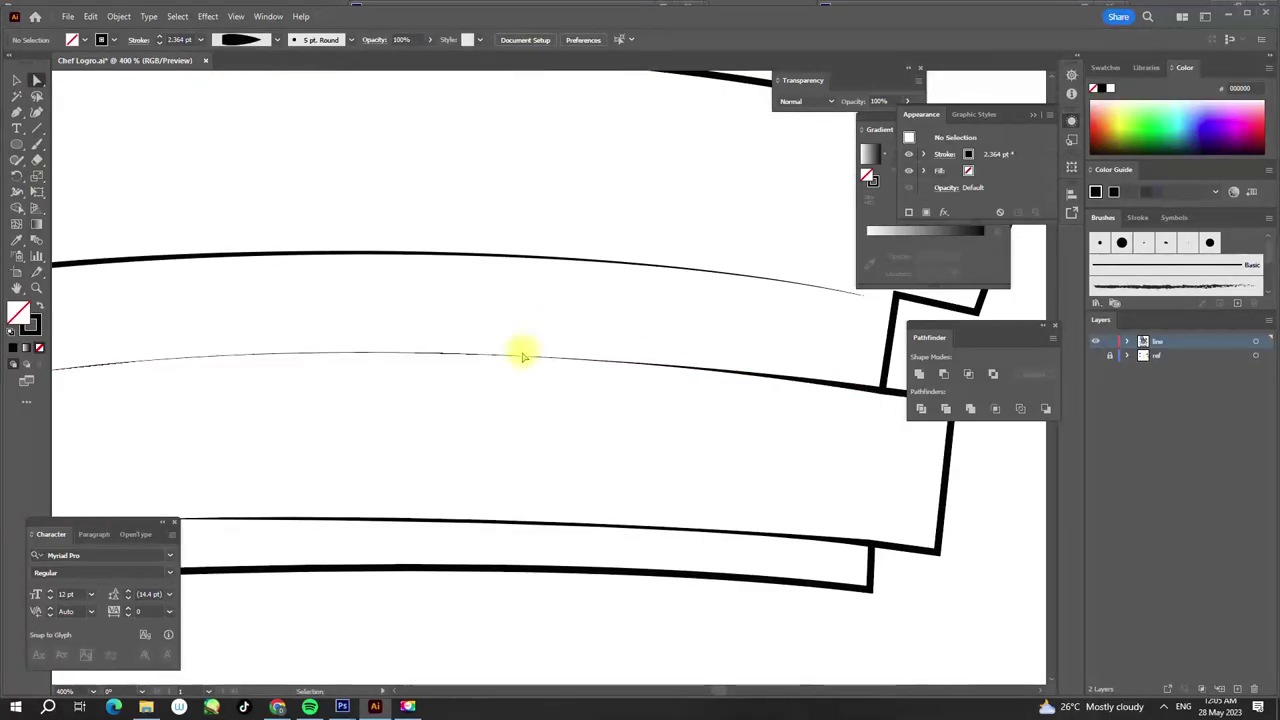
pyautogui.scroll(-5, 510, 330)
pyautogui.scroll(5, 371, 380)
pyautogui.scroll(-1, 220, 289)
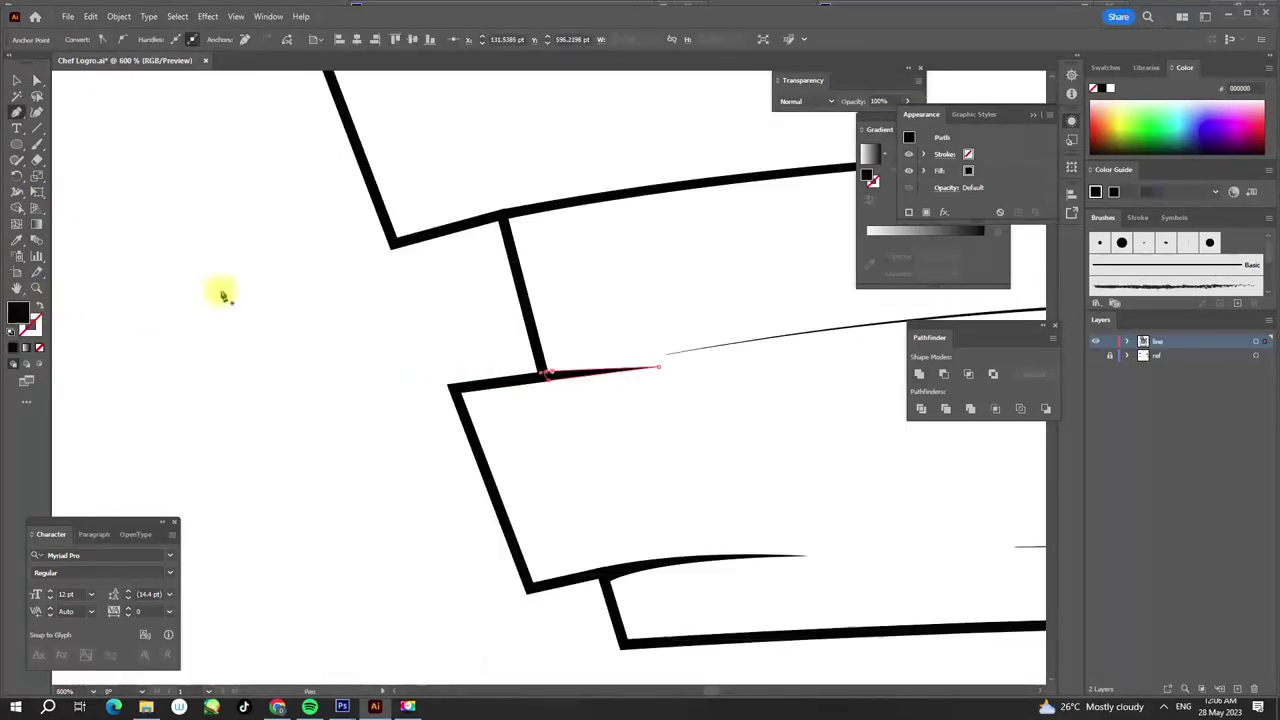
pyautogui.scroll(1, 470, 378)
pyautogui.scroll(-5, 541, 197)
pyautogui.scroll(3, 400, 380)
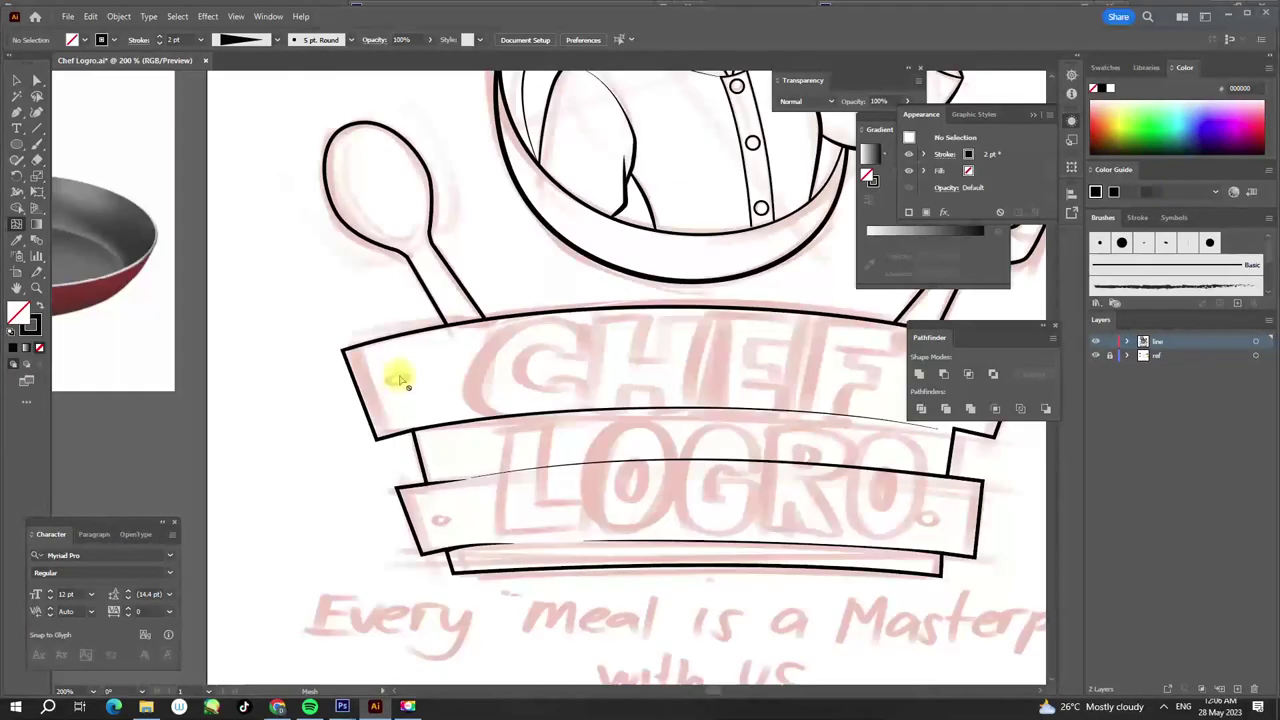
pyautogui.moveTo(428, 368); pyautogui.dragTo(338, 345)
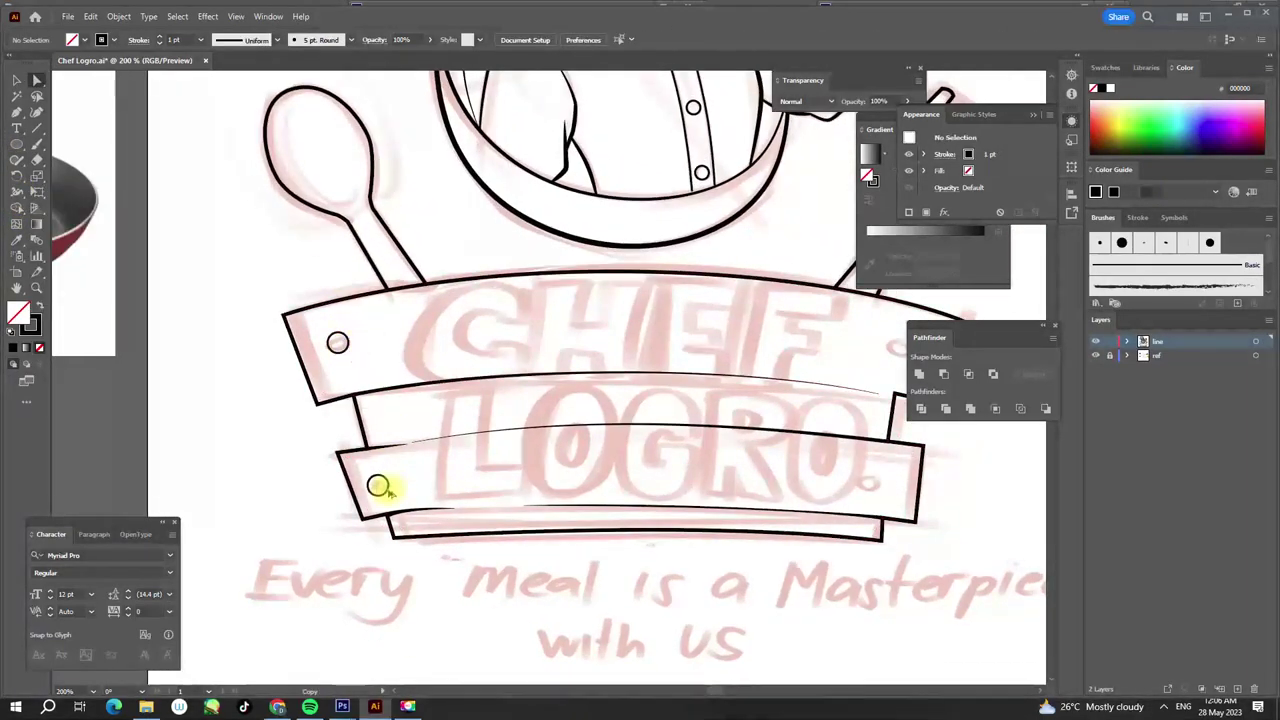
pyautogui.moveTo(380, 487); pyautogui.dragTo(269, 471)
pyautogui.click(228, 330)
pyautogui.moveTo(275, 330); pyautogui.dragTo(705, 322)
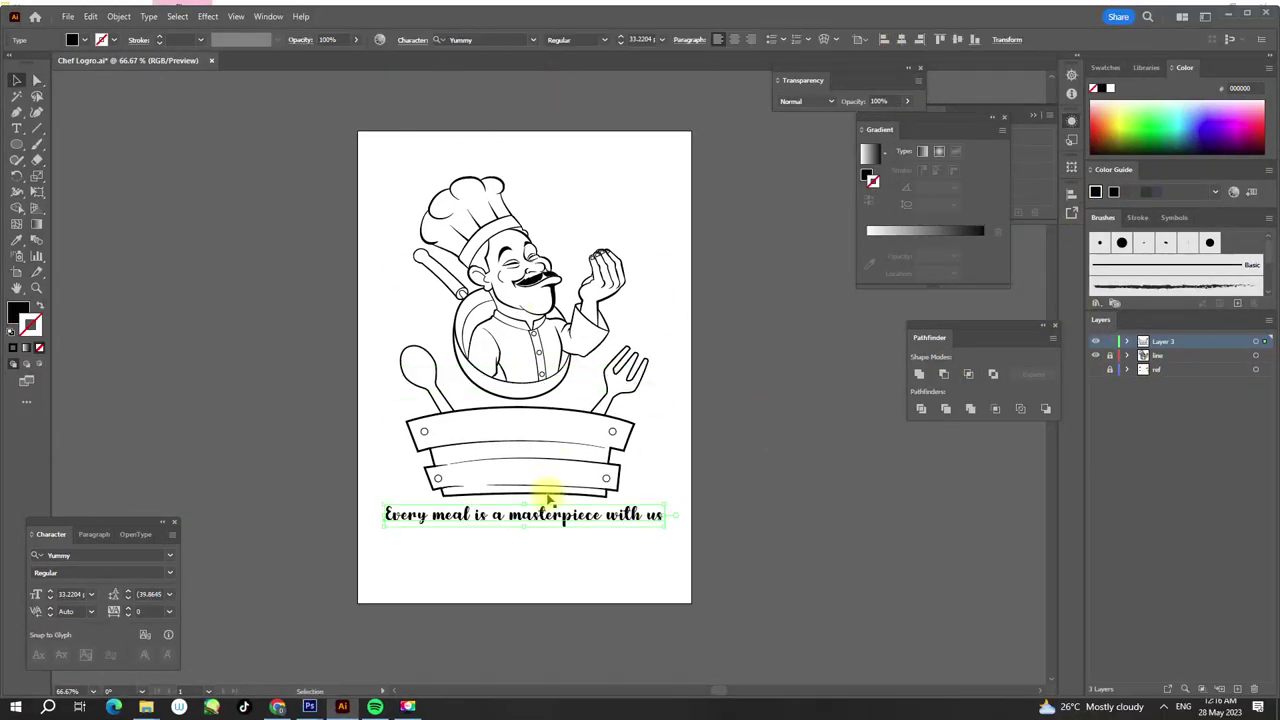
# - Arch the tagline slightly, then set CHEF in Happy Food with an Arc warp
pyautogui.hotkey('ctrl', 'alt', 'shift', 'w')
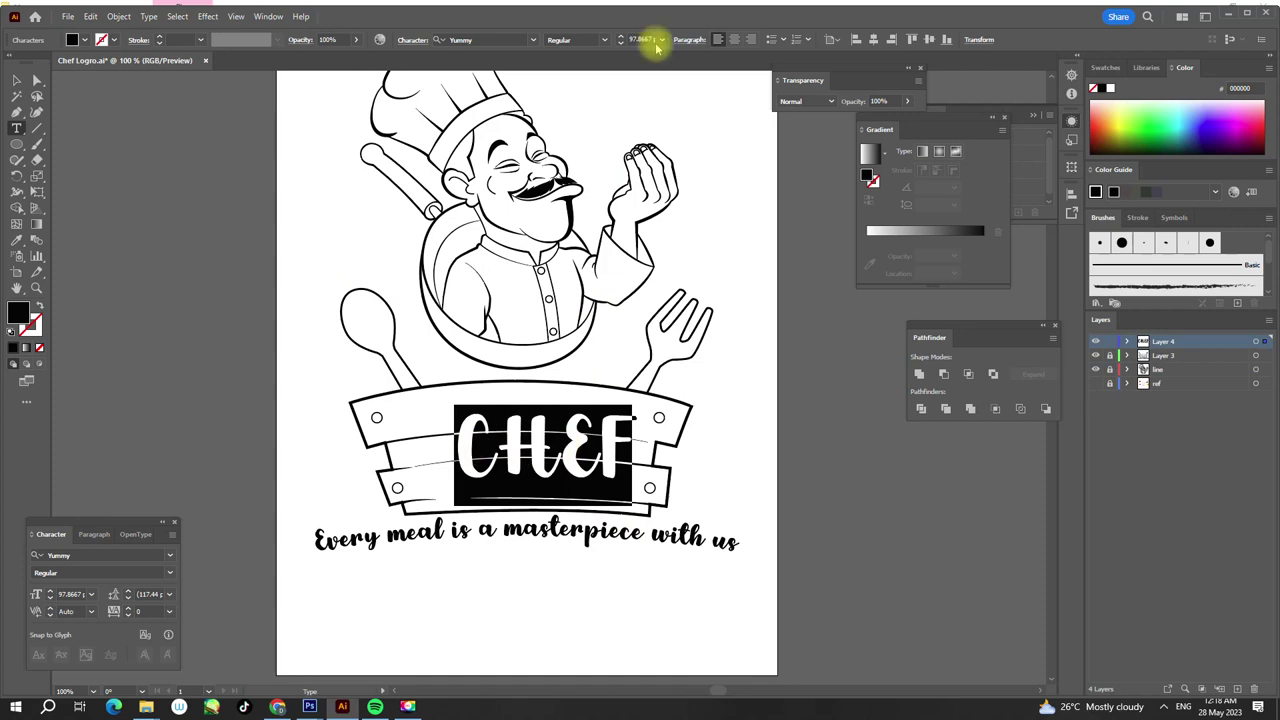
pyautogui.write('Ha')
pyautogui.click(486, 123)
pyautogui.press('Escape')
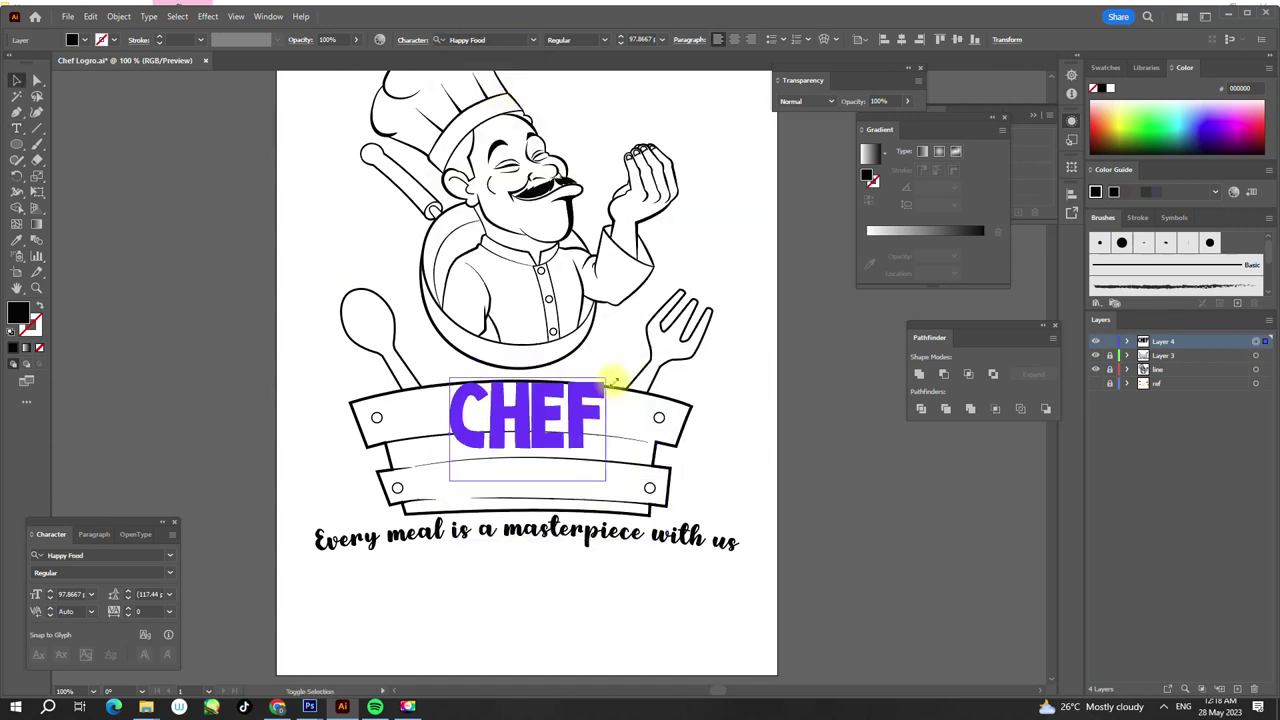
pyautogui.click(824, 40)
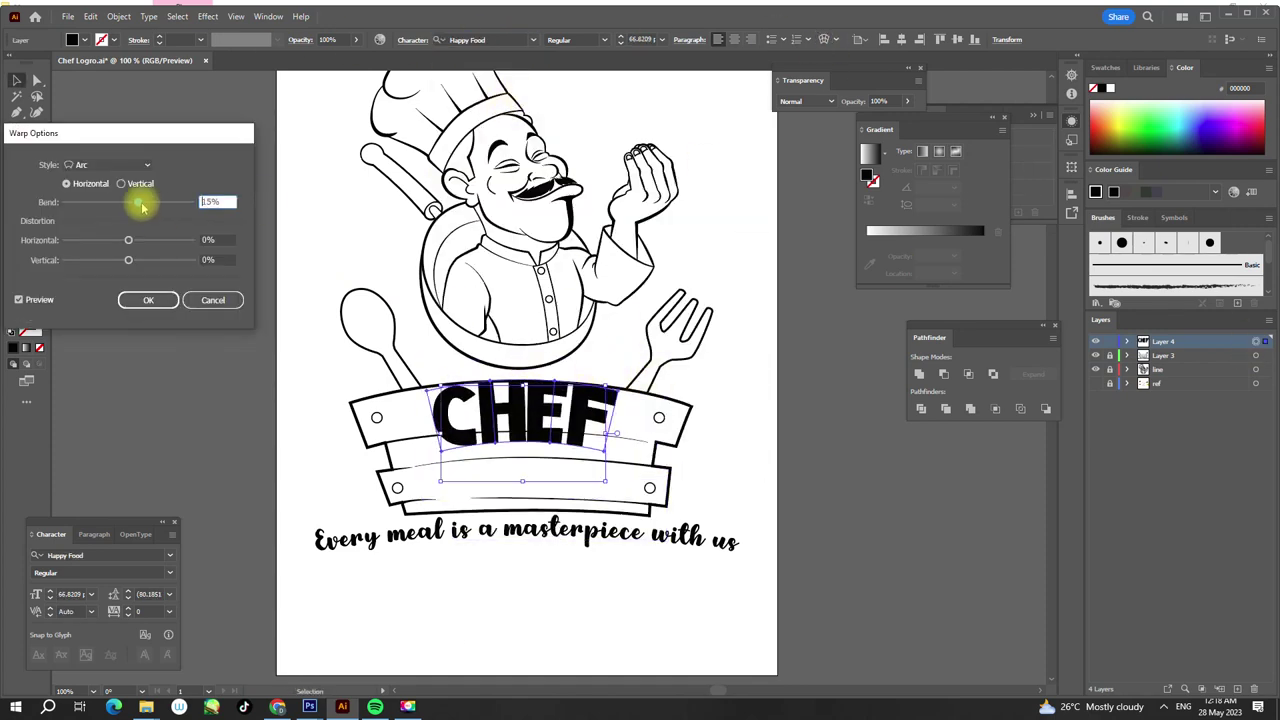
pyautogui.click(150, 300)
pyautogui.hotkey('ctrl', '-')
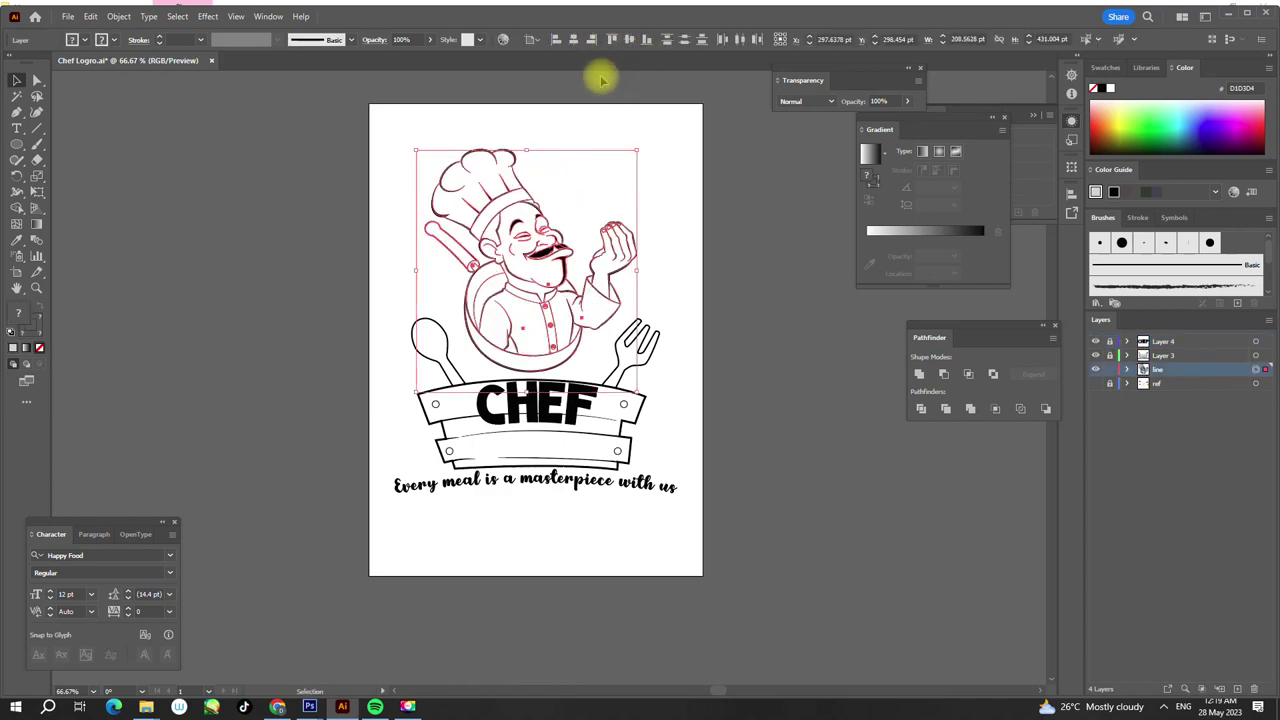
# - Place a copy of CHEF on the lower plank, then delete that duplicate
pyautogui.click(771, 243)
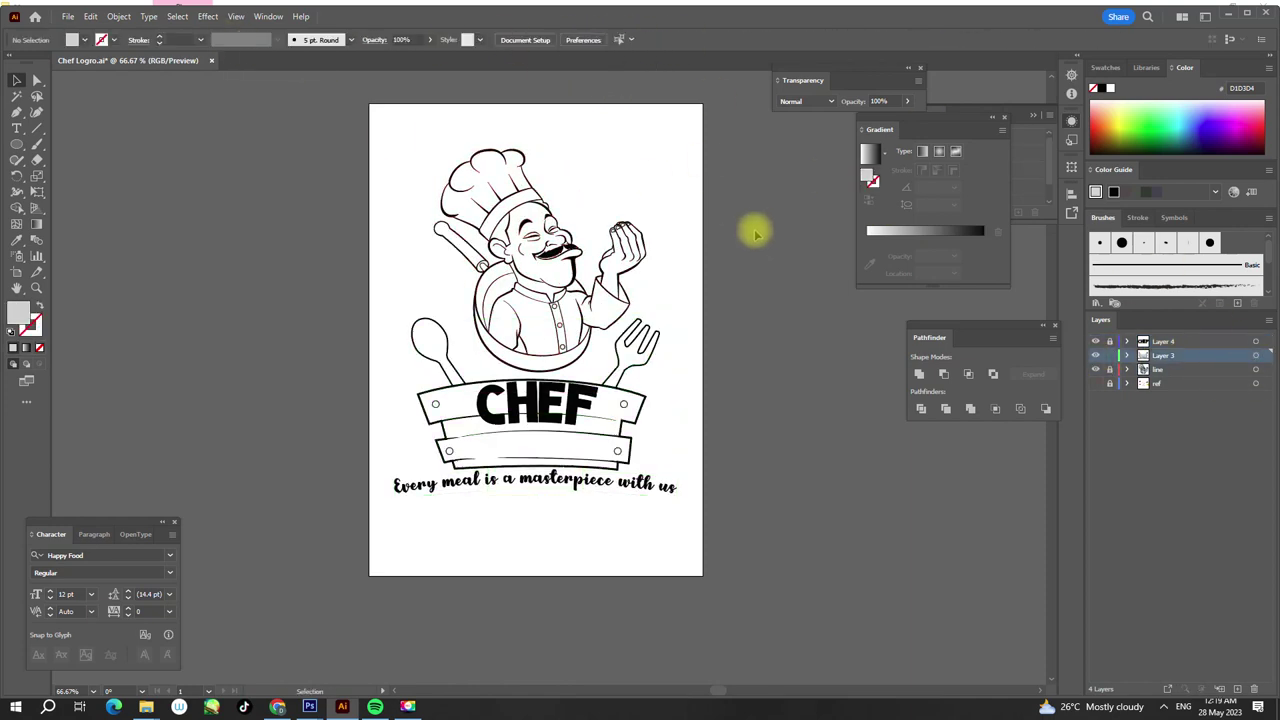
pyautogui.hotkey('ctrl', '+')
pyautogui.hotkey('ctrl', '+')
pyautogui.moveTo(584, 417); pyautogui.dragTo(578, 540)
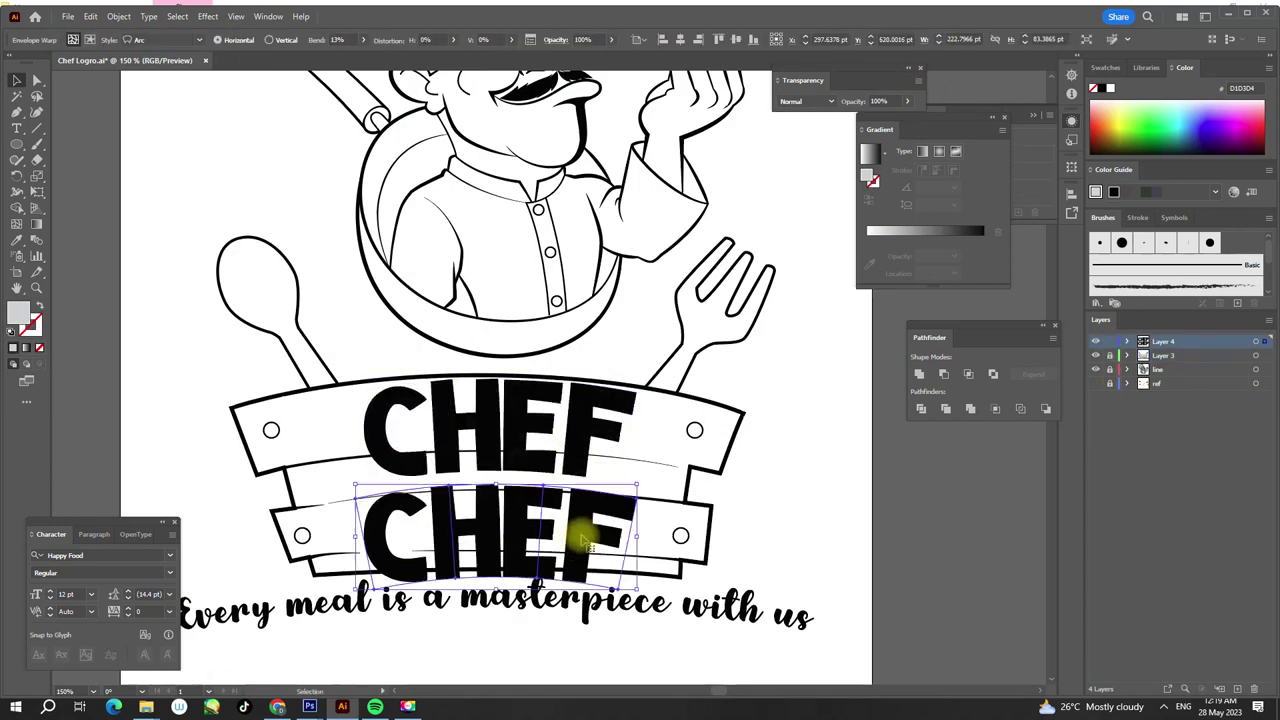
pyautogui.press('t')
pyautogui.click(574, 508)
pyautogui.click(508, 518)
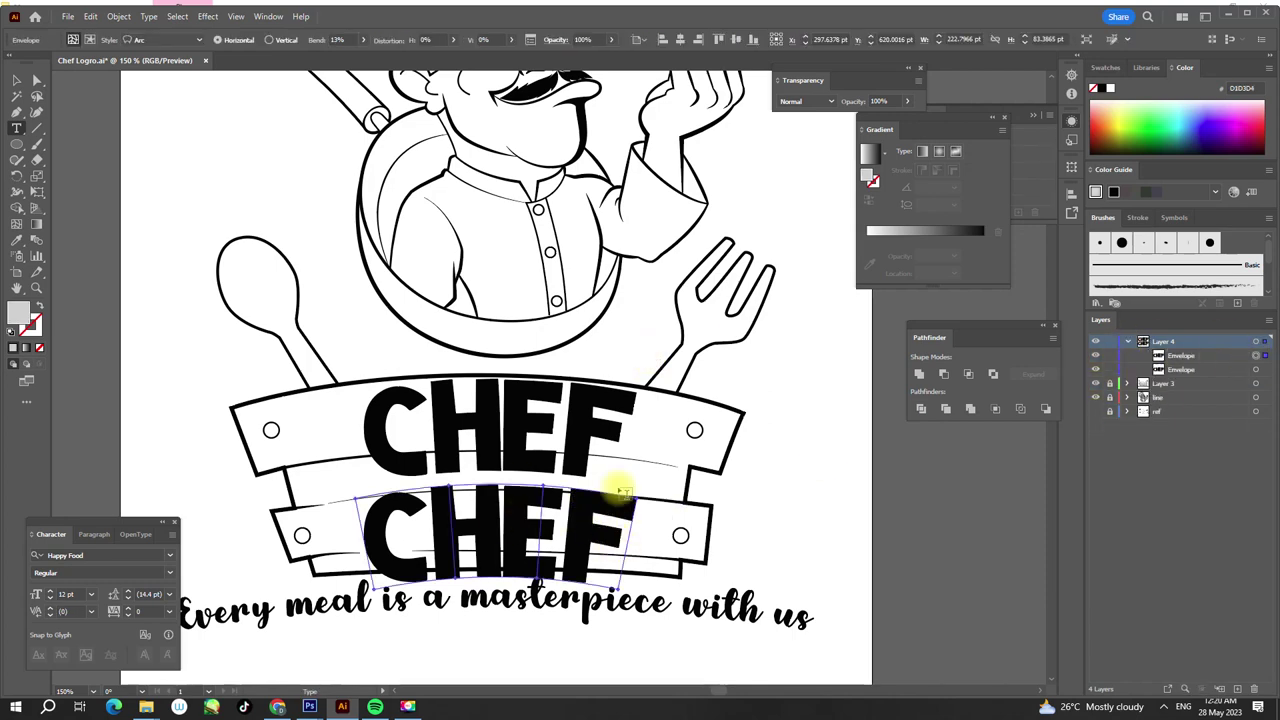
pyautogui.hotkey('ctrl', 'shift', 'a')
pyautogui.press('Delete')
# - Type LOGRO in Happy Food and enlarge it to fill the lower plank
pyautogui.click(418, 521)
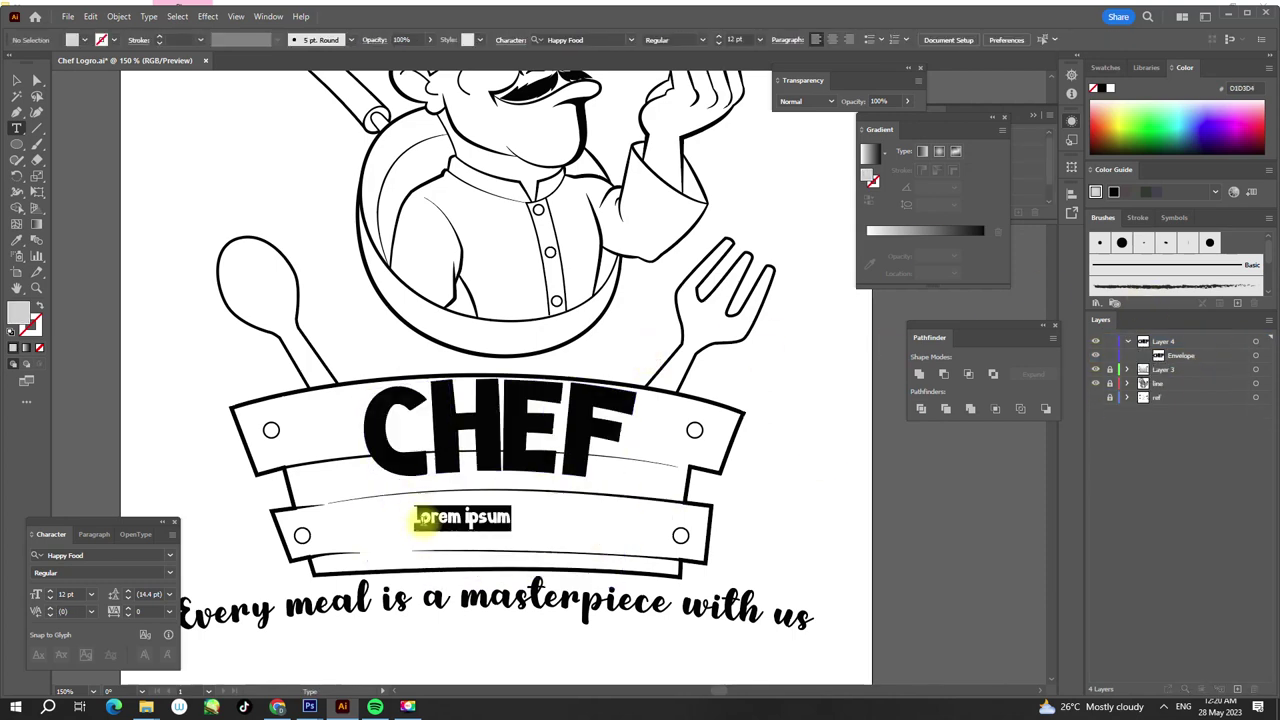
pyautogui.press('Down')
pyautogui.press('Escape')
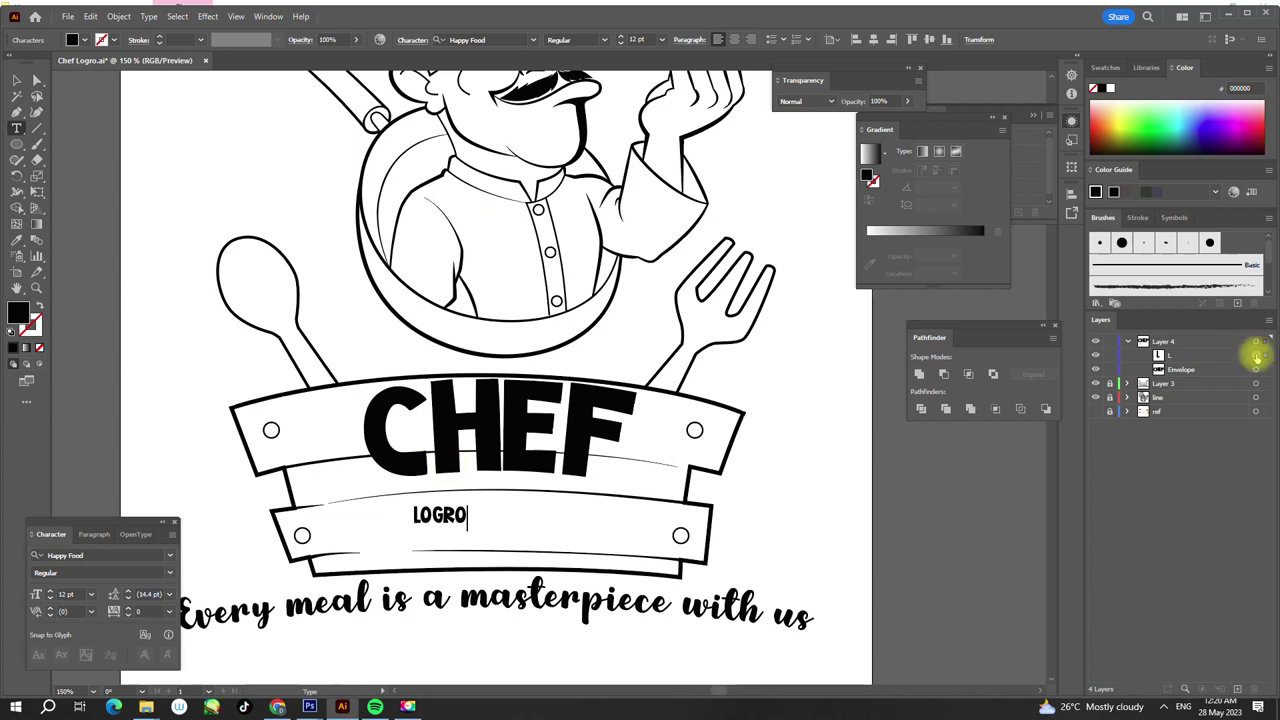
pyautogui.press('Escape')
pyautogui.moveTo(486, 486); pyautogui.dragTo(595, 495)
pyautogui.click(430, 651)
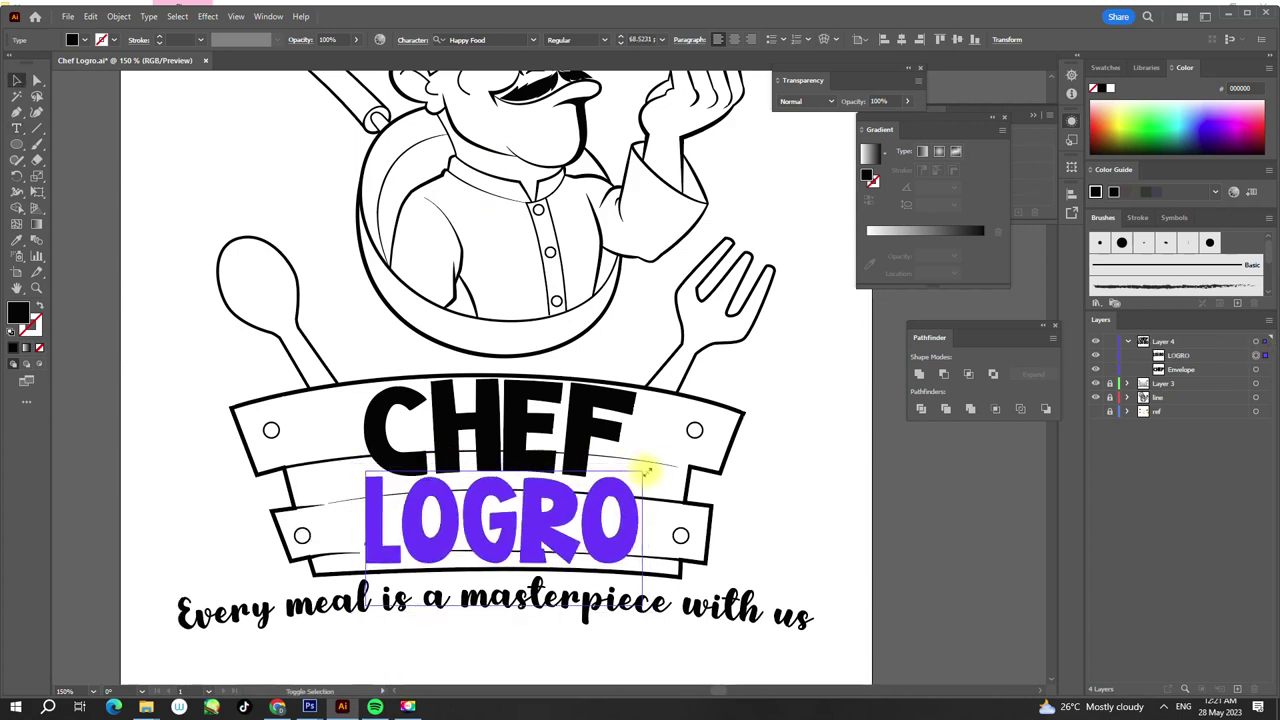
pyautogui.click(1128, 341)
pyautogui.hotkey('ctrl', '0')
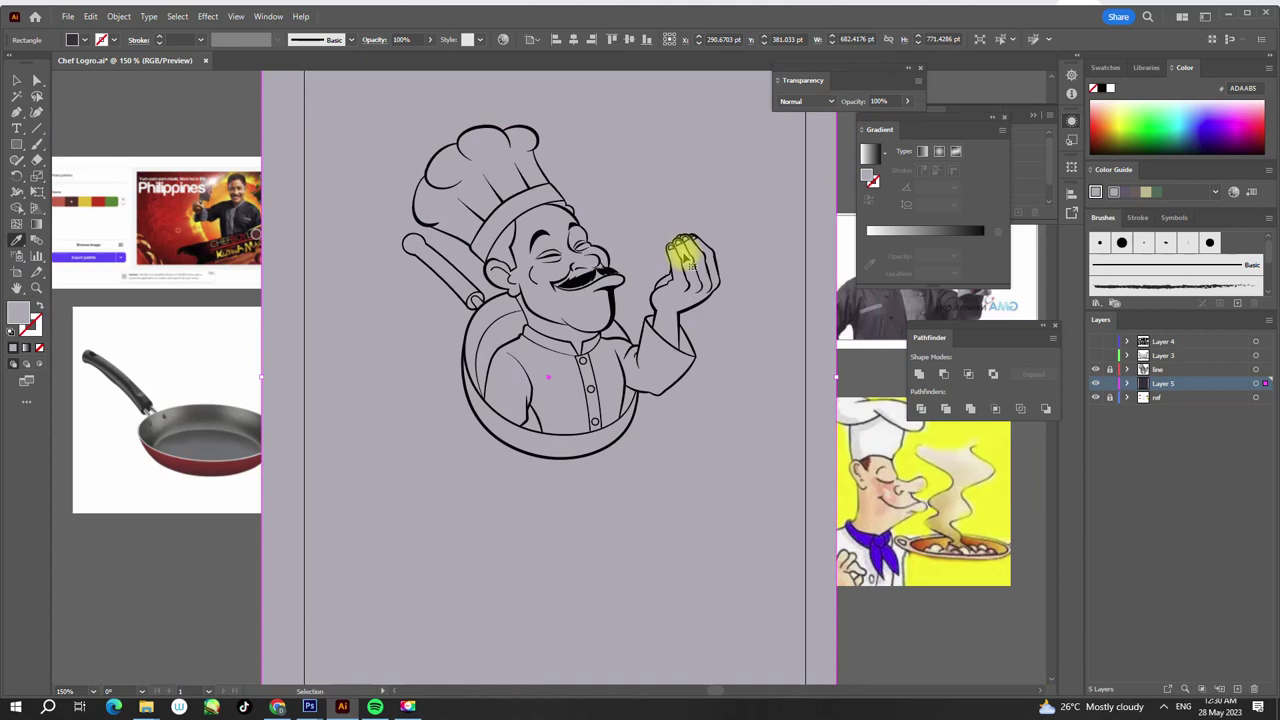
# - Fit the artboard in view and select the chef line drawing on the line layer
pyautogui.hotkey('ctrl', '0')
pyautogui.click(1256, 369)
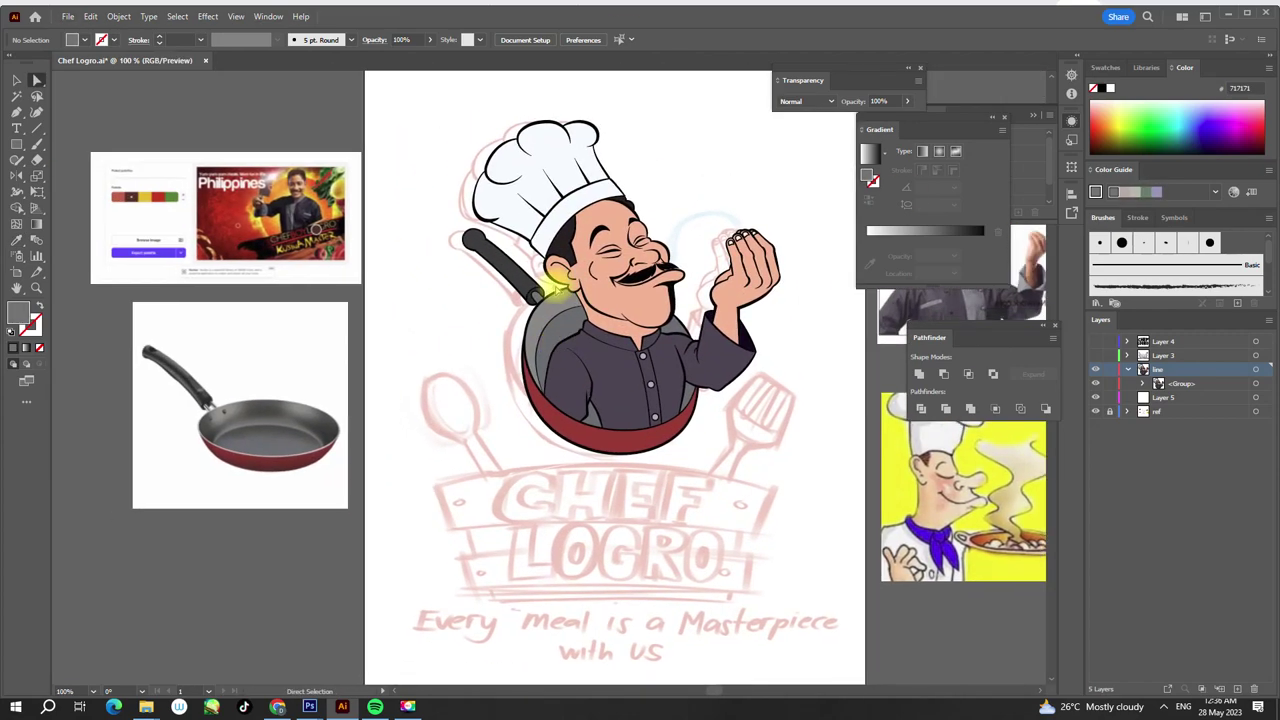
# - Draw a maroon rectangle over the banner area and send it behind the banner
pyautogui.doubleClick(18, 312)
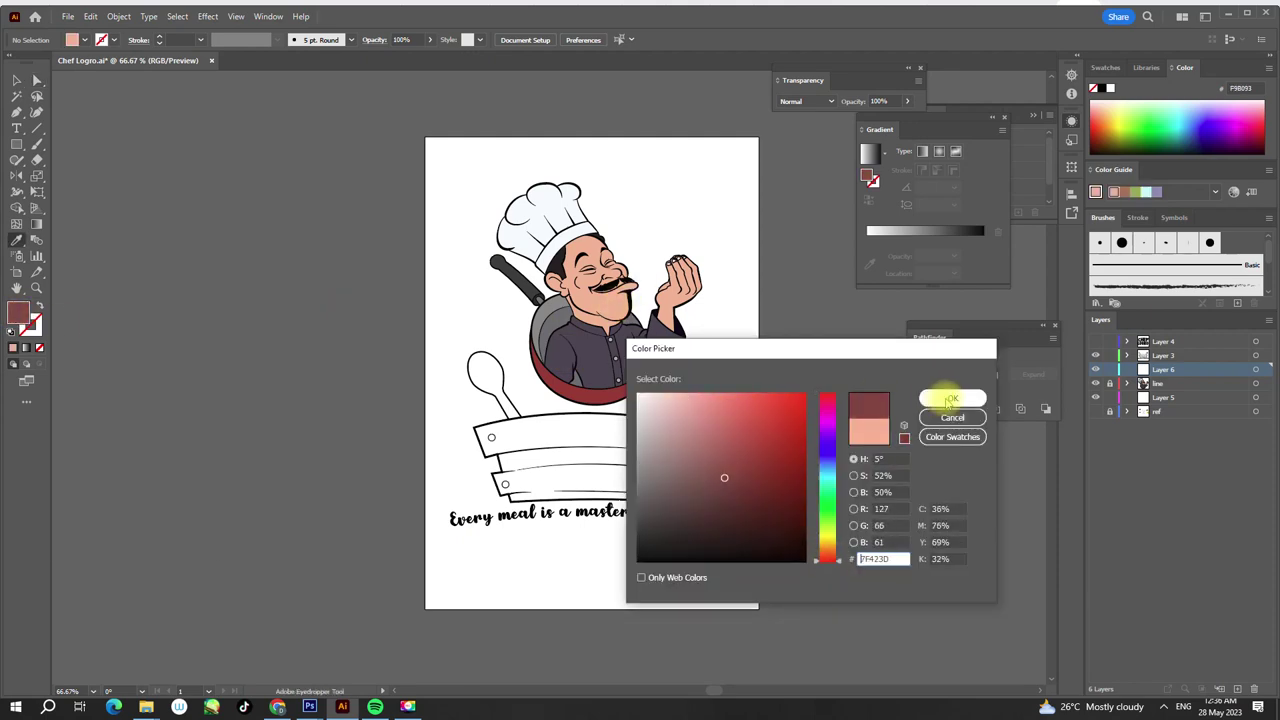
pyautogui.click(950, 399)
pyautogui.moveTo(440, 368); pyautogui.dragTo(744, 574)
pyautogui.hotkey('ctrl', '1')
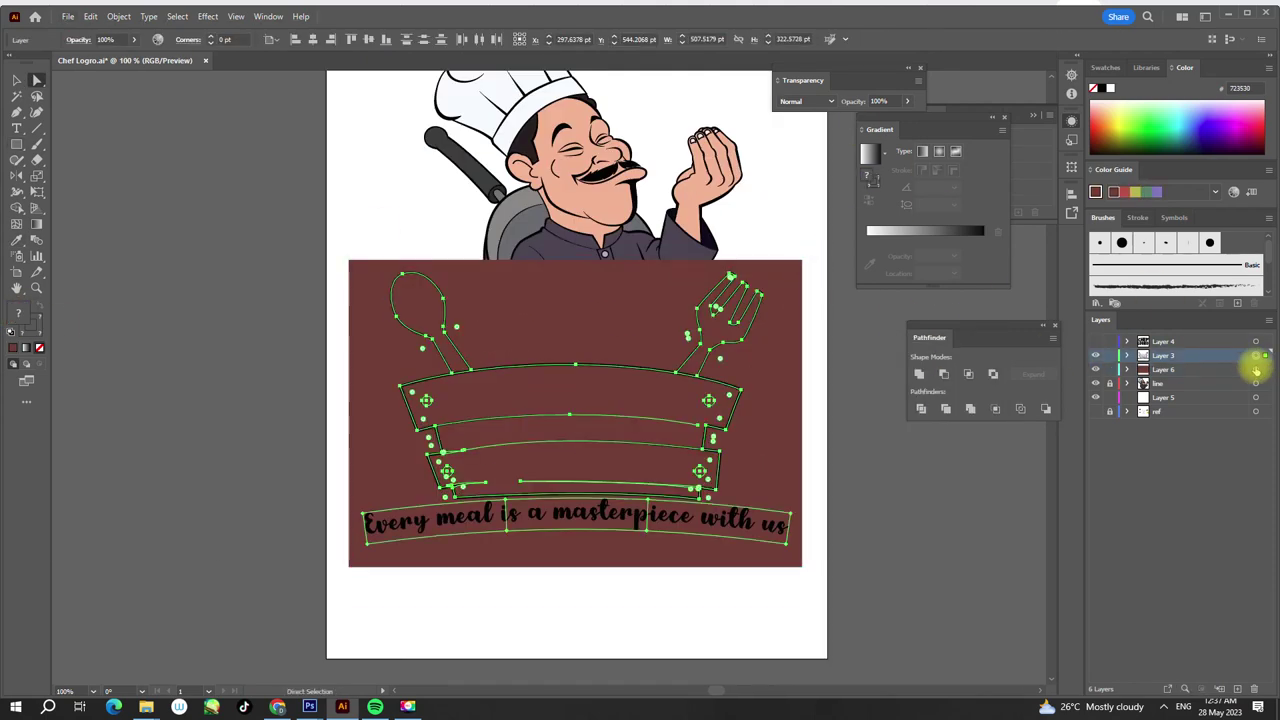
# - Trim the maroon rectangle into the banner shapes with Pathfinder, then lock the sketch layer
pyautogui.click(118, 16)
pyautogui.click(109, 11)
pyautogui.keyDown('shift'); pyautogui.click(494, 391); pyautogui.keyUp('shift')
pyautogui.click(946, 409)
pyautogui.click(883, 449)
pyautogui.click(1109, 369)
# - Expand the warped tagline and paste it in place onto its own new layer
pyautogui.hotkey('ctrl', 'a')
pyautogui.click(118, 16)
pyautogui.click(150, 215)
pyautogui.hotkey('ctrl', 'x')
pyautogui.click(1237, 689)
pyautogui.hotkey('ctrl', 'f')
# - Expand the banner and cutlery artwork and remove the leftover maroon backdrop
pyautogui.click(1256, 369)
pyautogui.click(118, 16)
pyautogui.click(150, 215)
pyautogui.click(603, 426)
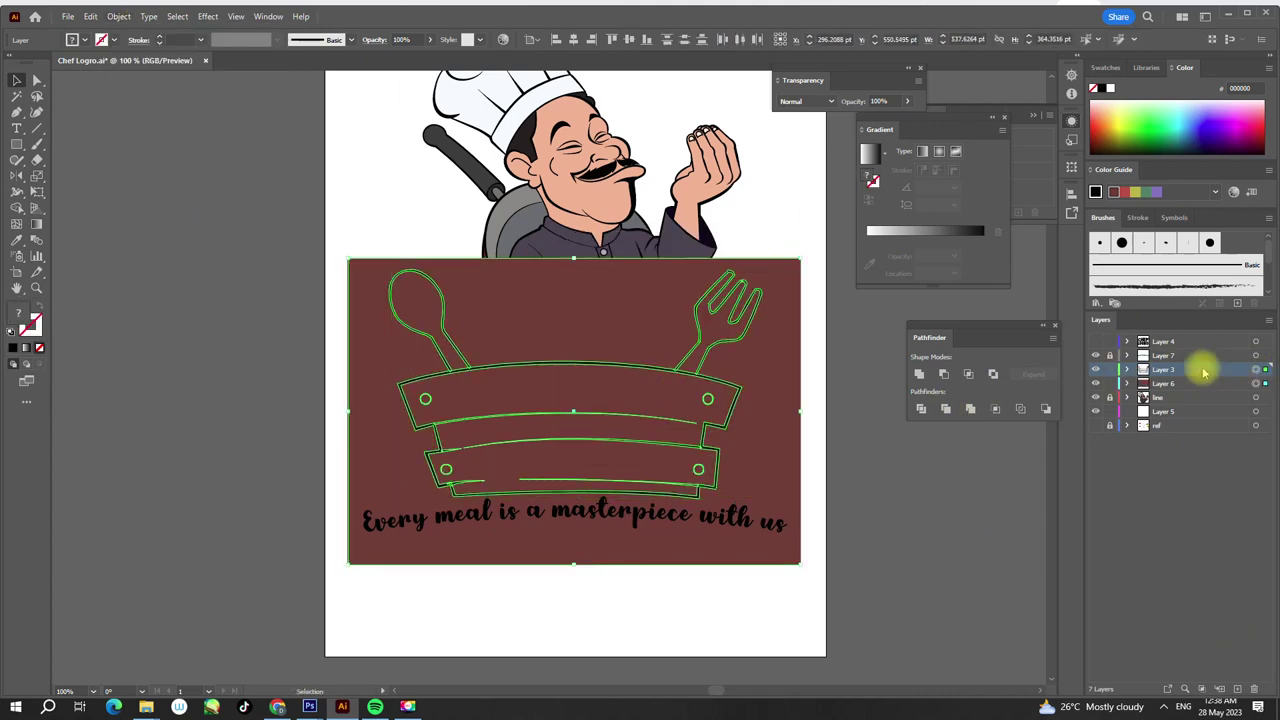
pyautogui.hotkey('ctrl', '-')
pyautogui.hotkey('ctrl', '-')
pyautogui.hotkey('ctrl', '1')
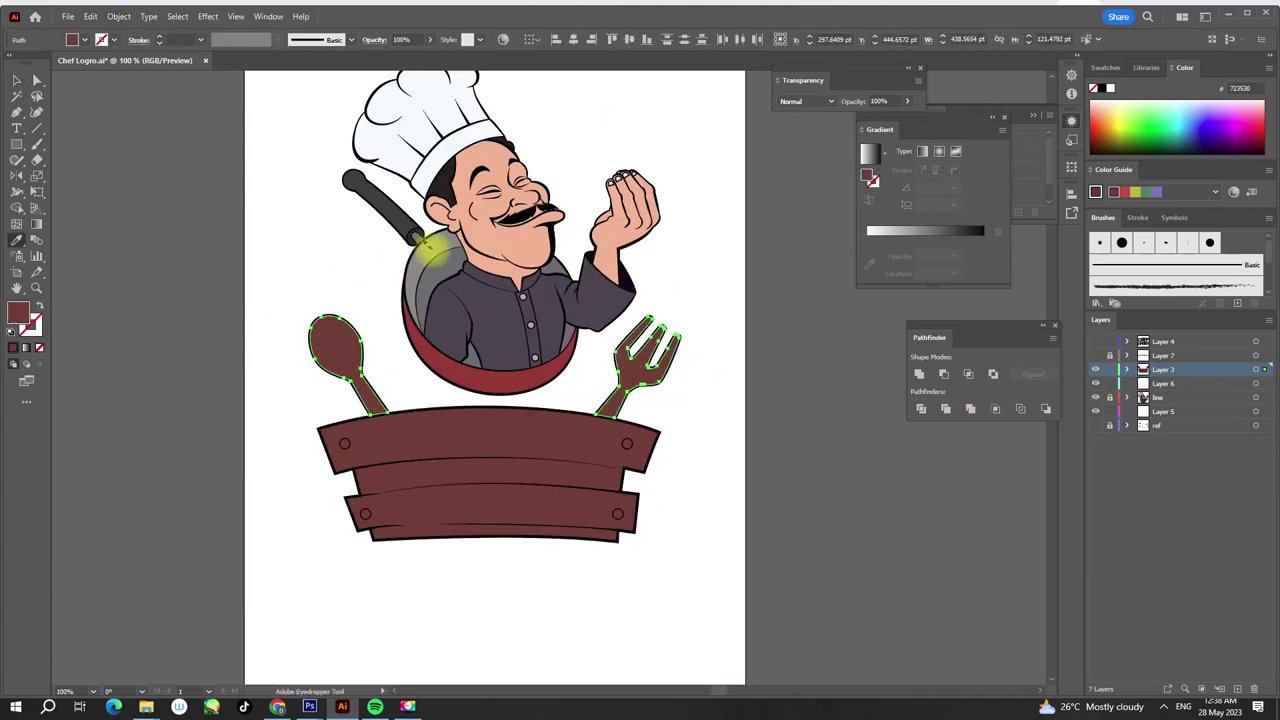
pyautogui.scroll(-2, 445, 240)
pyautogui.scroll(3, 351, 206)
pyautogui.scroll(1, 693, 352)
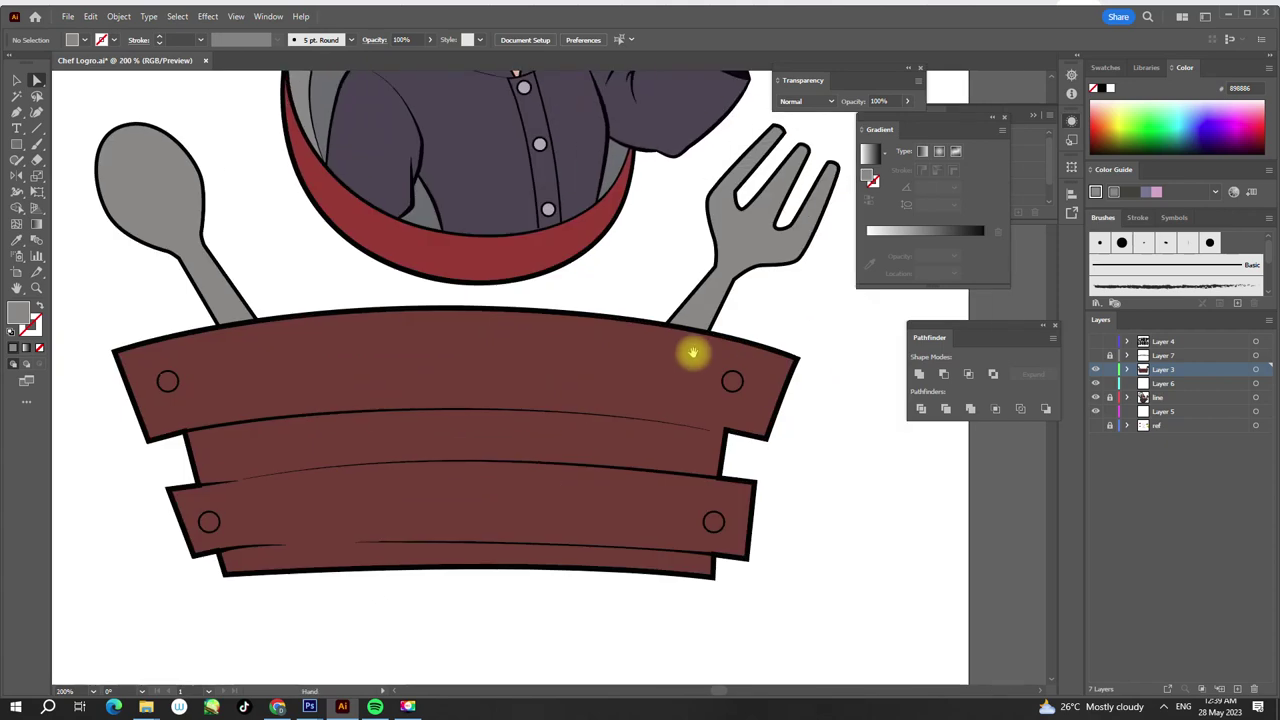
pyautogui.hotkey('ctrl', '1')
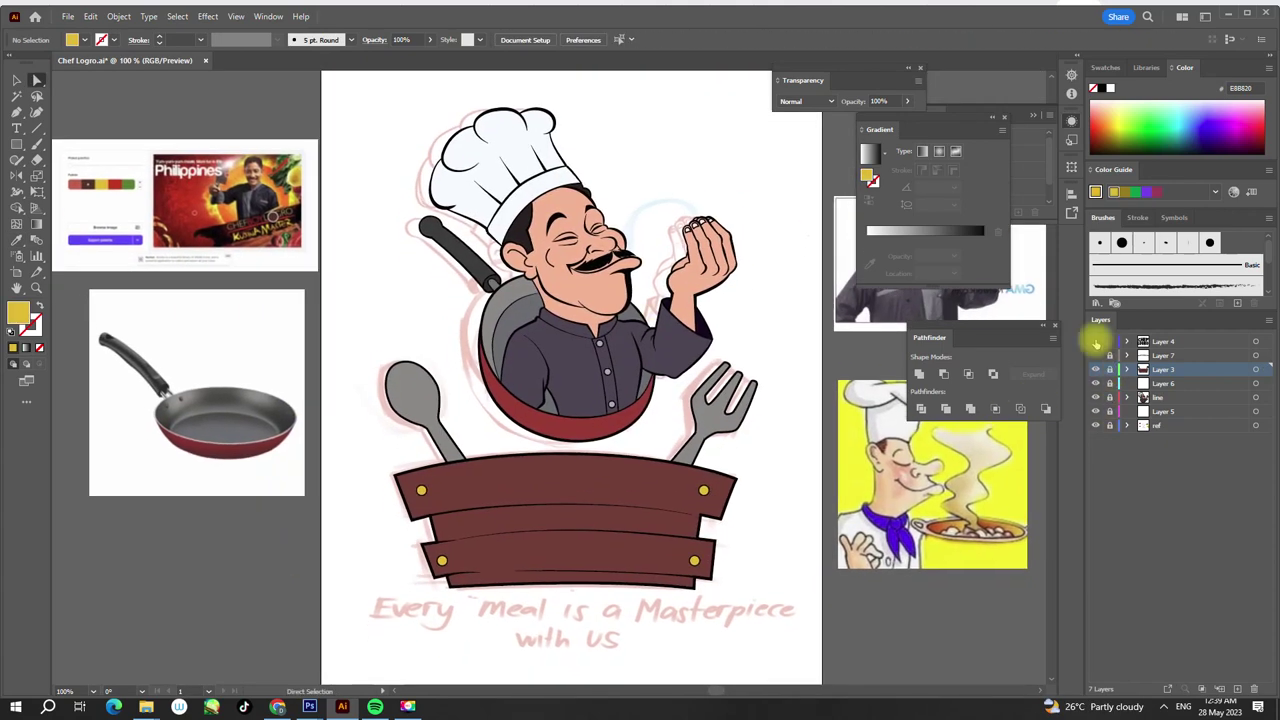
# - Show the CHEF LOGRO title layer and pick a new fill colour for it
pyautogui.click(1095, 341)
pyautogui.hotkey('ctrl', '+')
pyautogui.press('Return')
pyautogui.scroll(3, 572, 298)
pyautogui.hscroll(-3, 572, 298)
pyautogui.doubleClick(30, 325)
pyautogui.press('Escape')
# - Give the title a yellow outline colour and swap its fill and stroke
pyautogui.press('i')
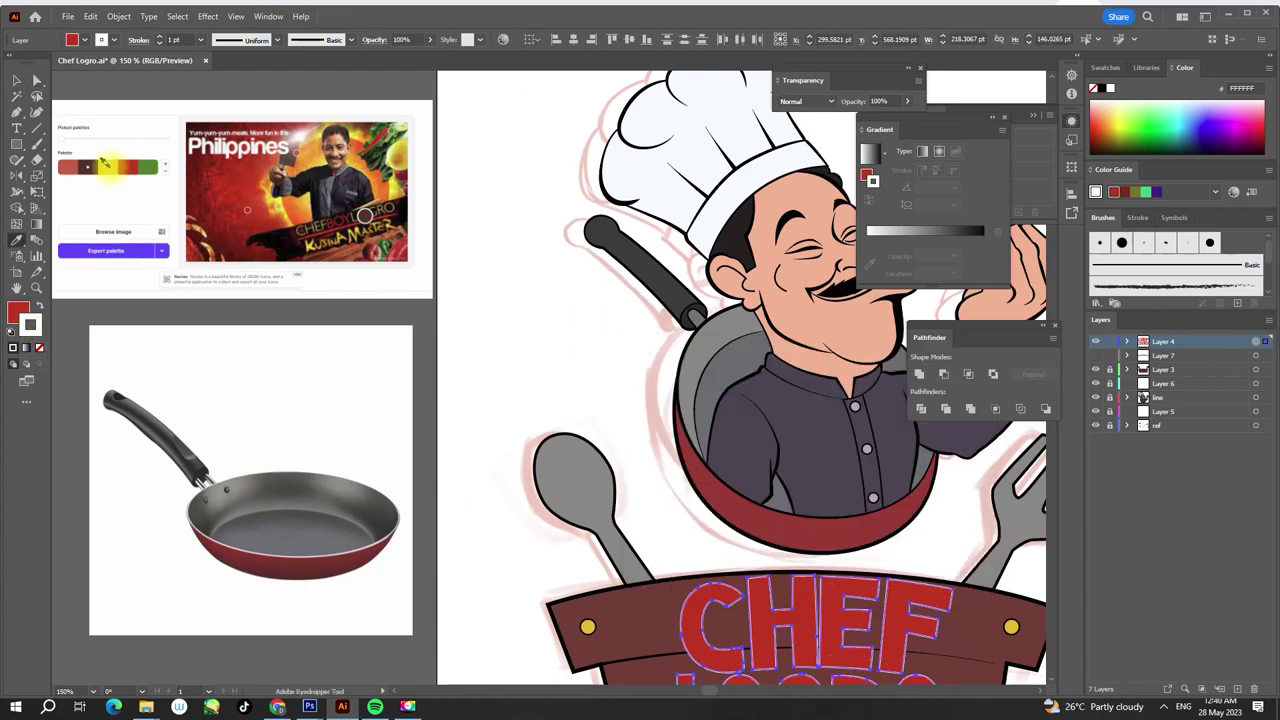
pyautogui.doubleClick(1131, 209)
pyautogui.press('Escape')
pyautogui.hotkey('ctrl', '-')
pyautogui.moveTo(723, 437); pyautogui.dragTo(737, 404)
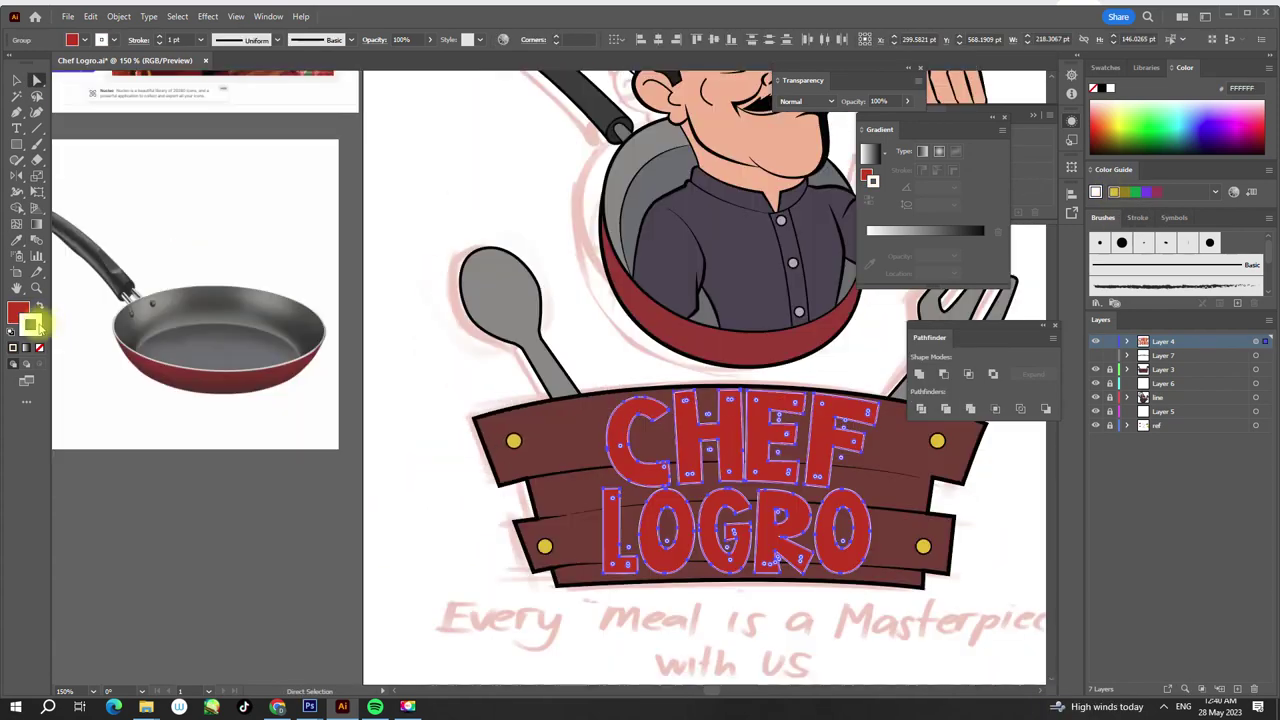
pyautogui.hotkey('ctrl', '-')
# - Thin the letter outlines from the Stroke weight list and confirm the FF3131 red fill
pyautogui.click(200, 39)
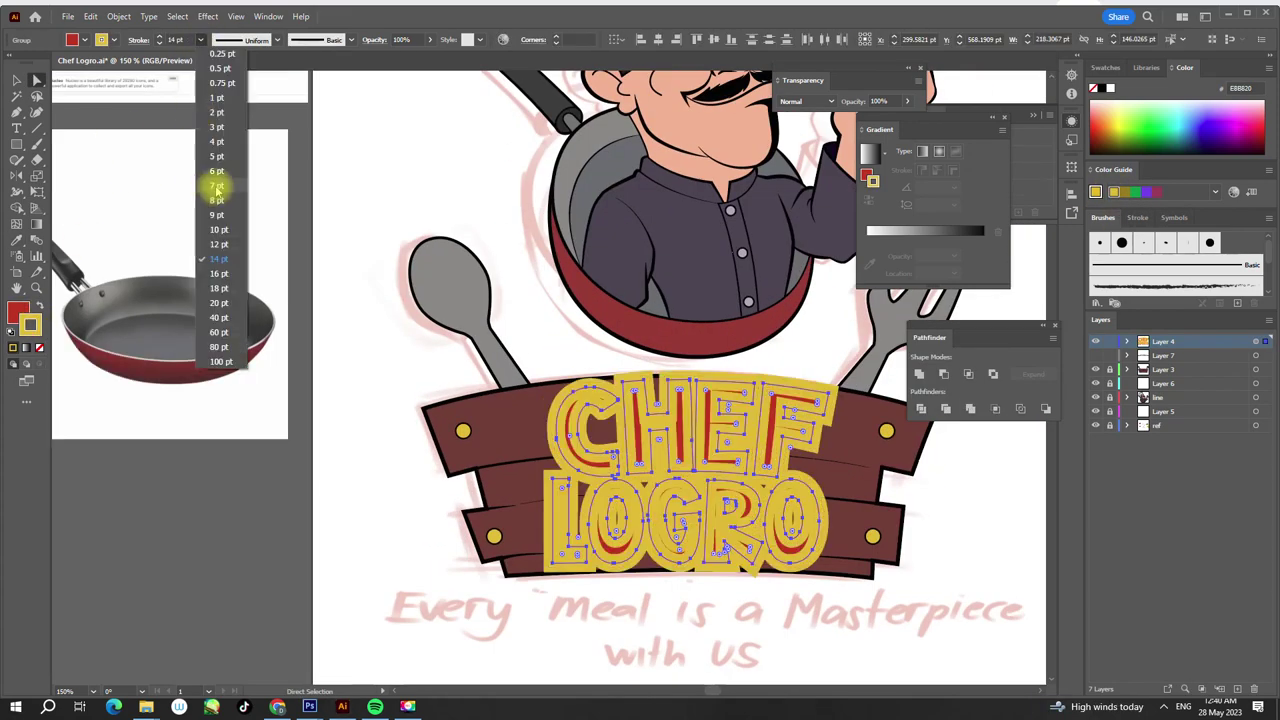
pyautogui.click(215, 158)
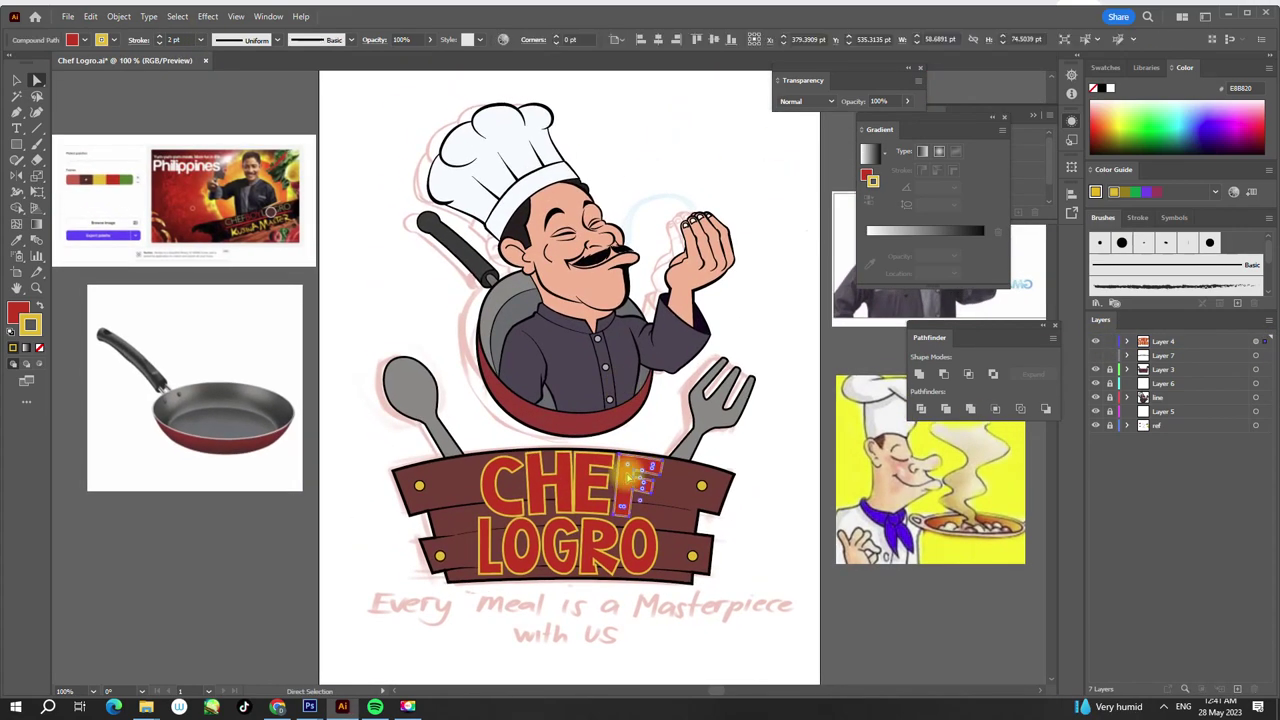
pyautogui.press('Return')
pyautogui.press('i')
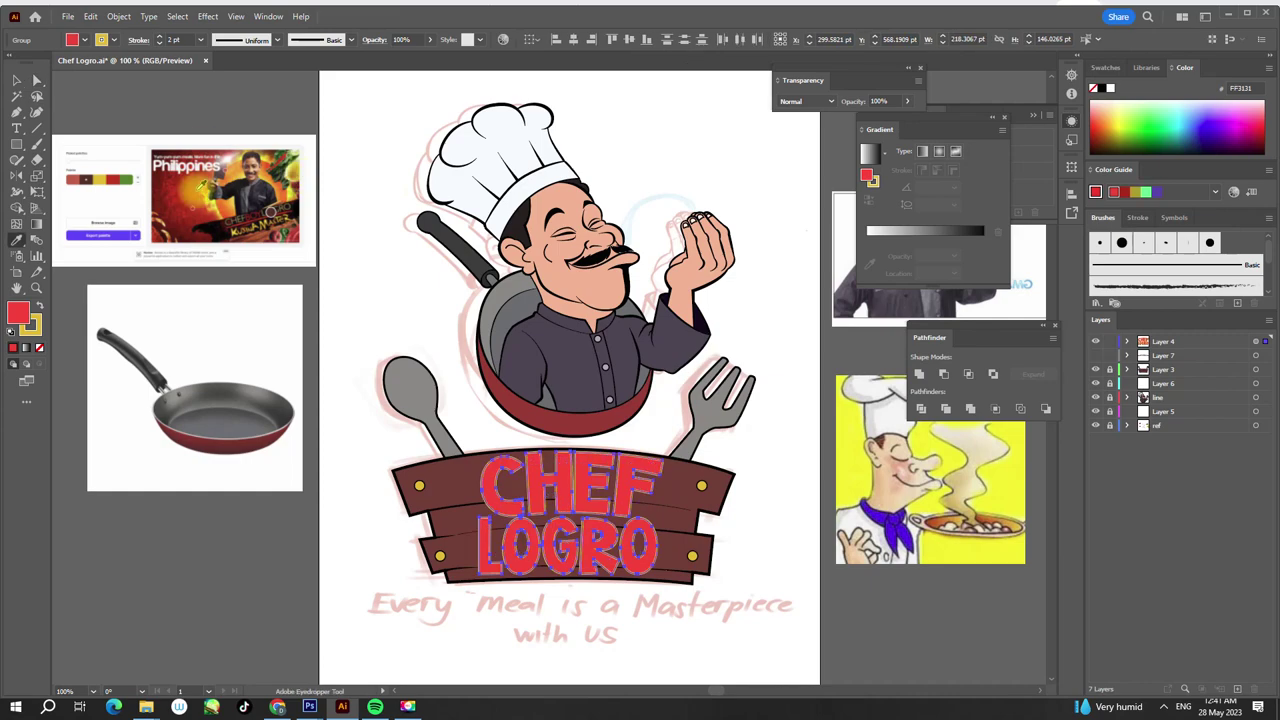
pyautogui.scroll(-1, 343, 300)
pyautogui.press('a')
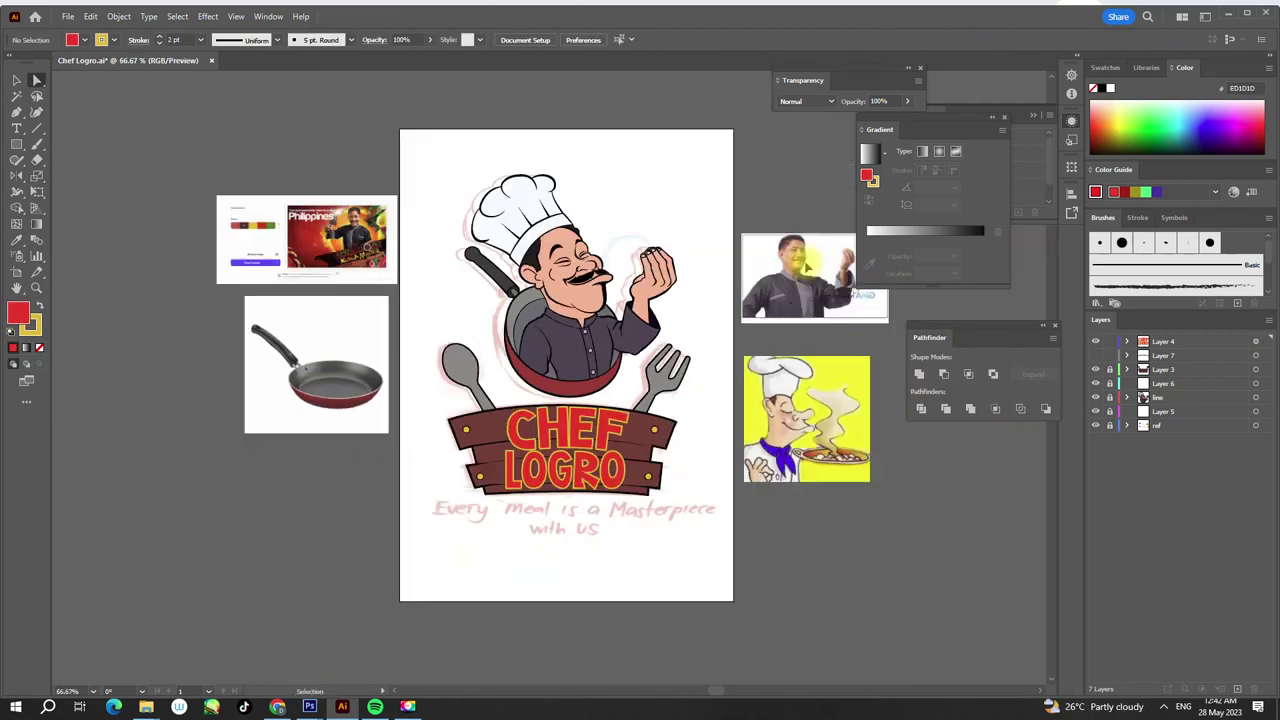
# - Add an offset path around CHEF LOGRO and recolour the tagline layer black
pyautogui.click(118, 16)
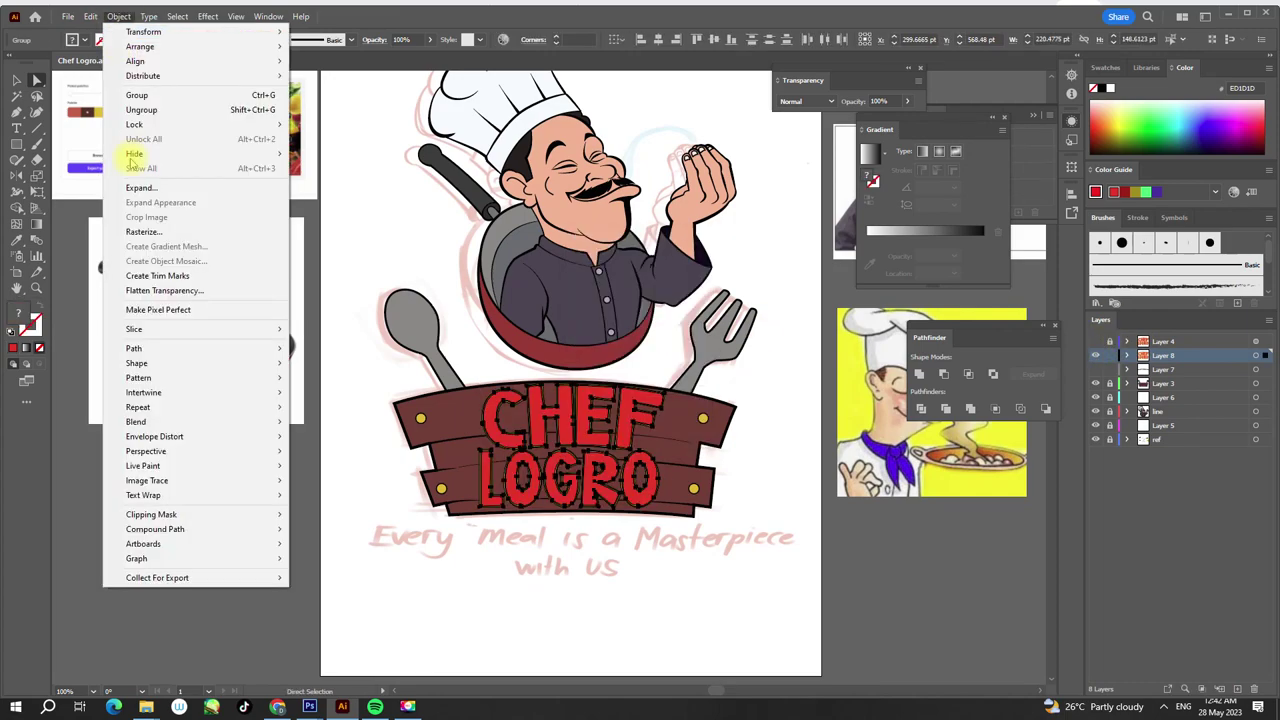
pyautogui.click(330, 400)
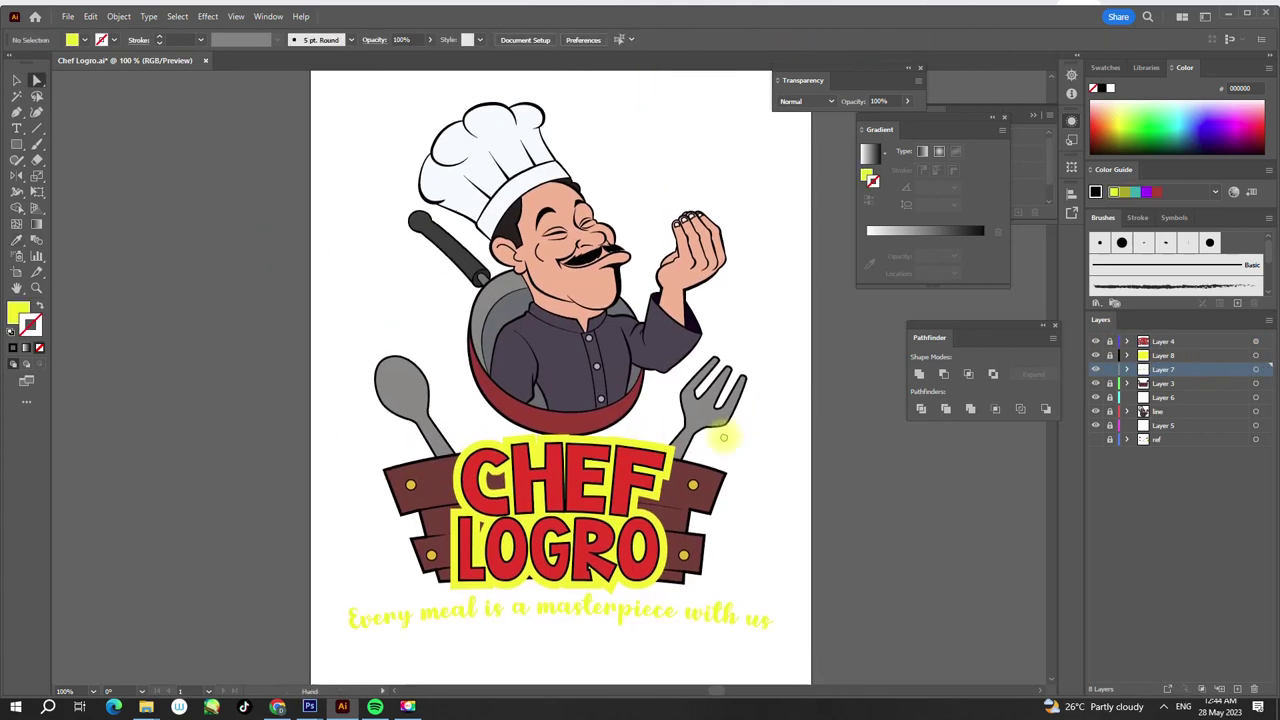
pyautogui.press('Return')
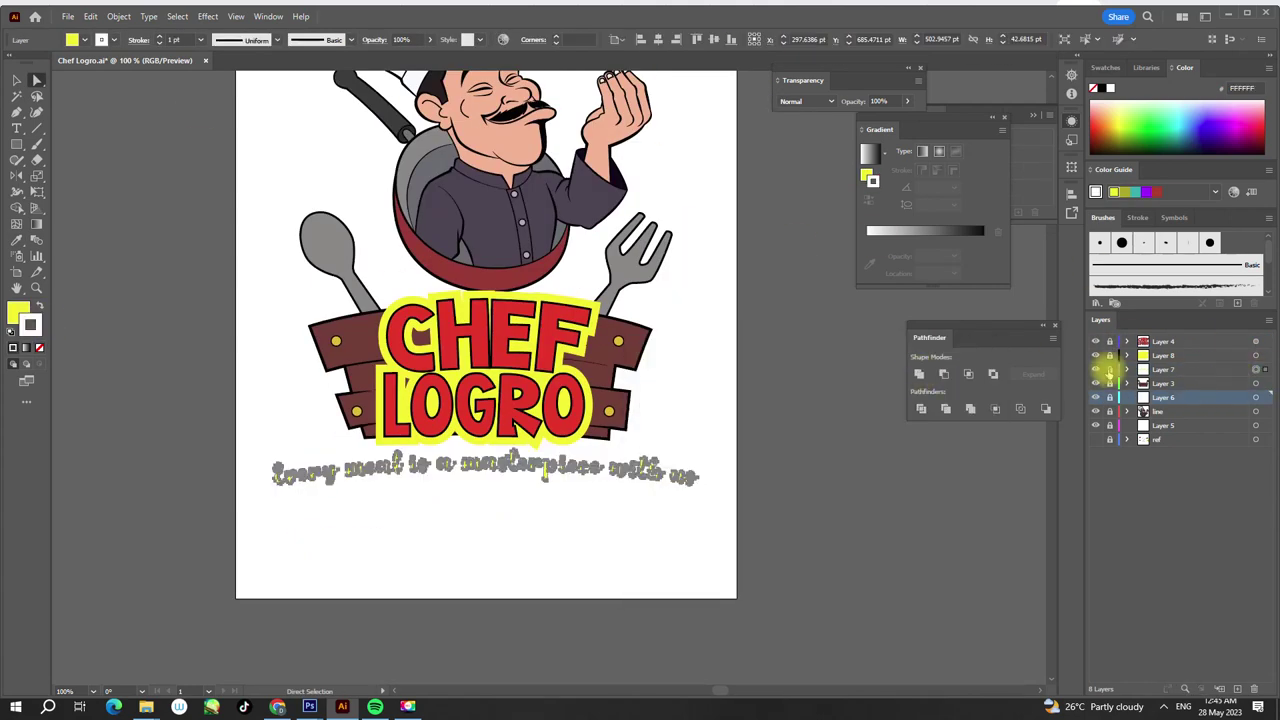
pyautogui.click(694, 380)
pyautogui.hotkey('ctrl', '=')
pyautogui.click(36, 310)
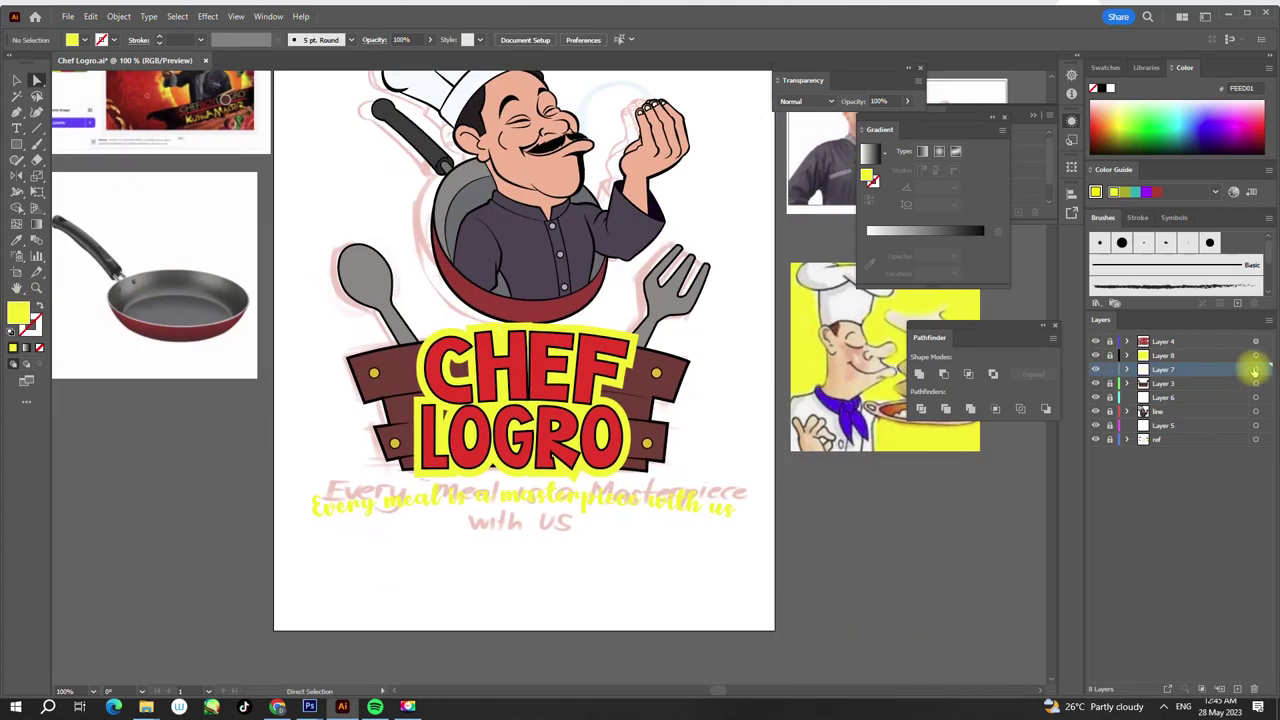
pyautogui.click(1254, 370)
pyautogui.click(803, 470)
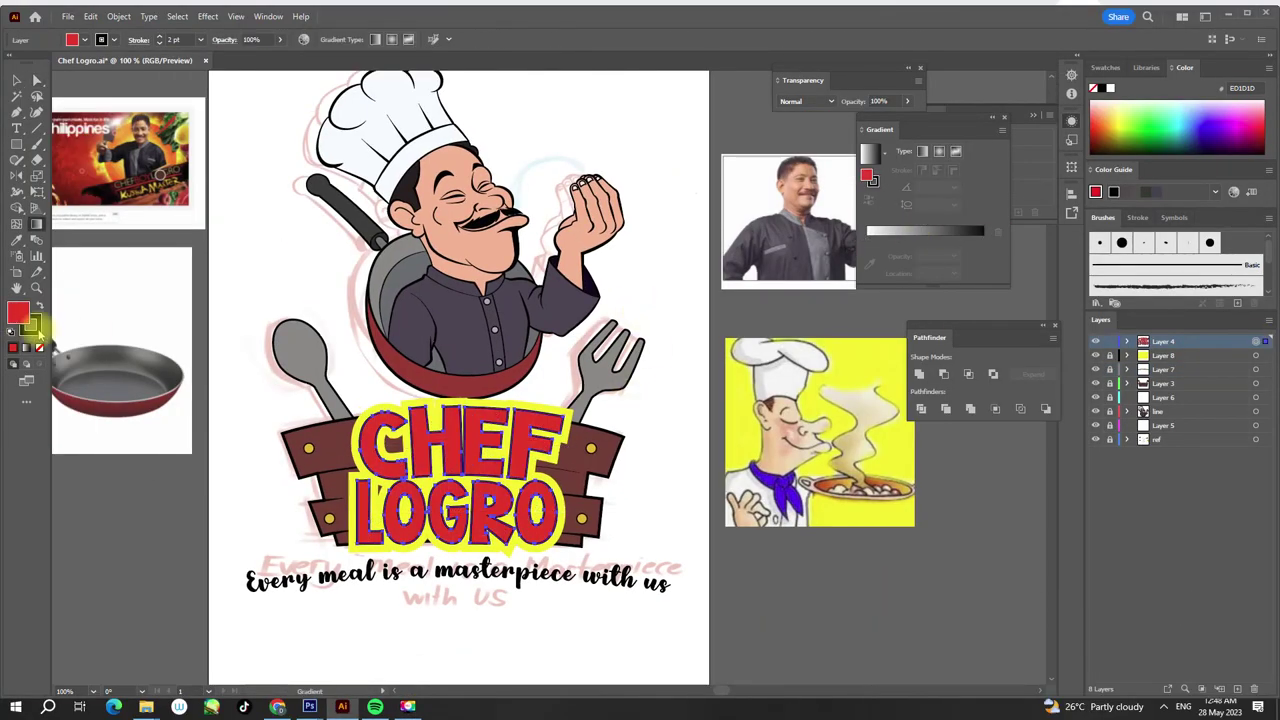
# - Apply a vertical linear gradient down each CHEF LOGRO letter
pyautogui.click(896, 210)
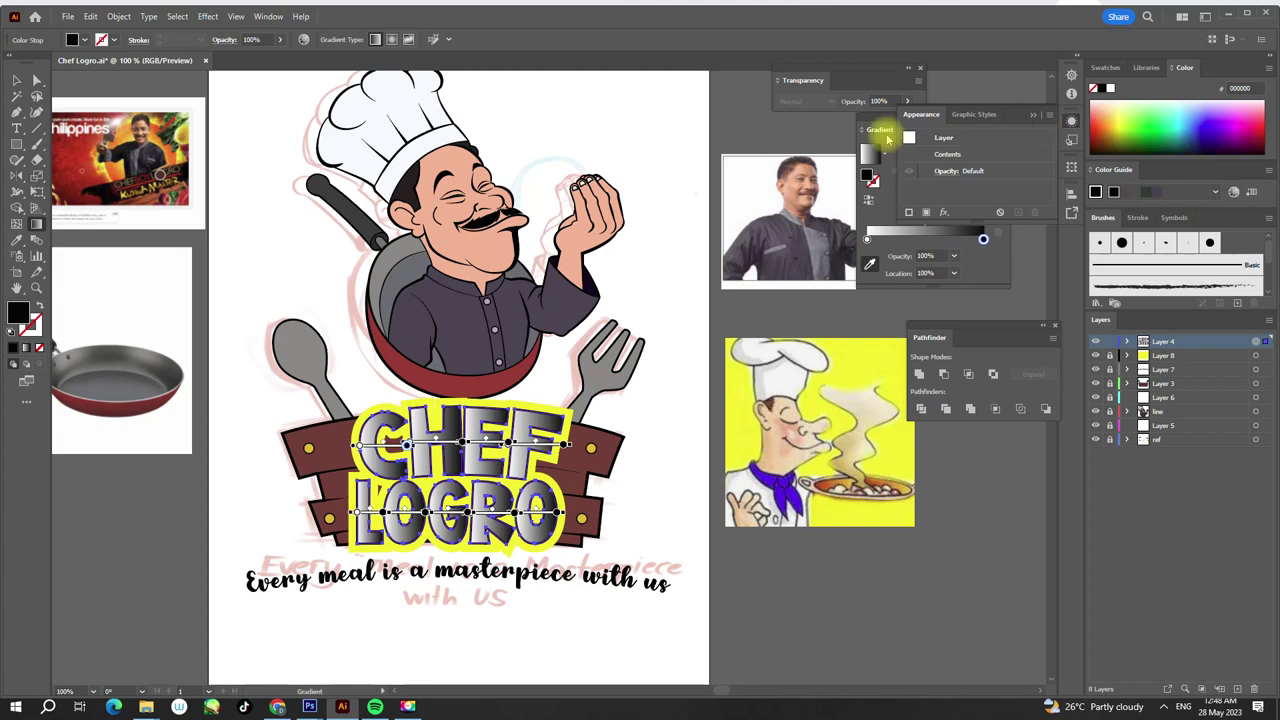
pyautogui.moveTo(524, 338); pyautogui.dragTo(524, 490)
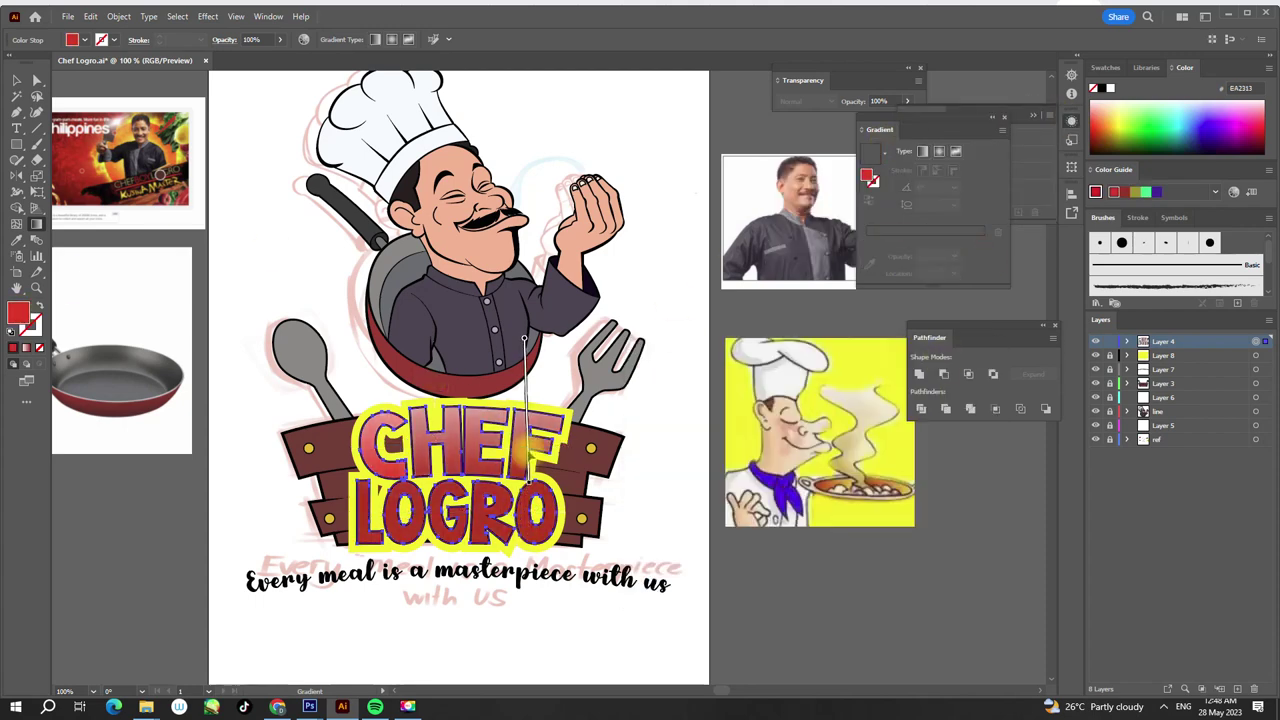
pyautogui.hotkey('ctrl', 'z')
pyautogui.hotkey('ctrl', 'shift', 'a')
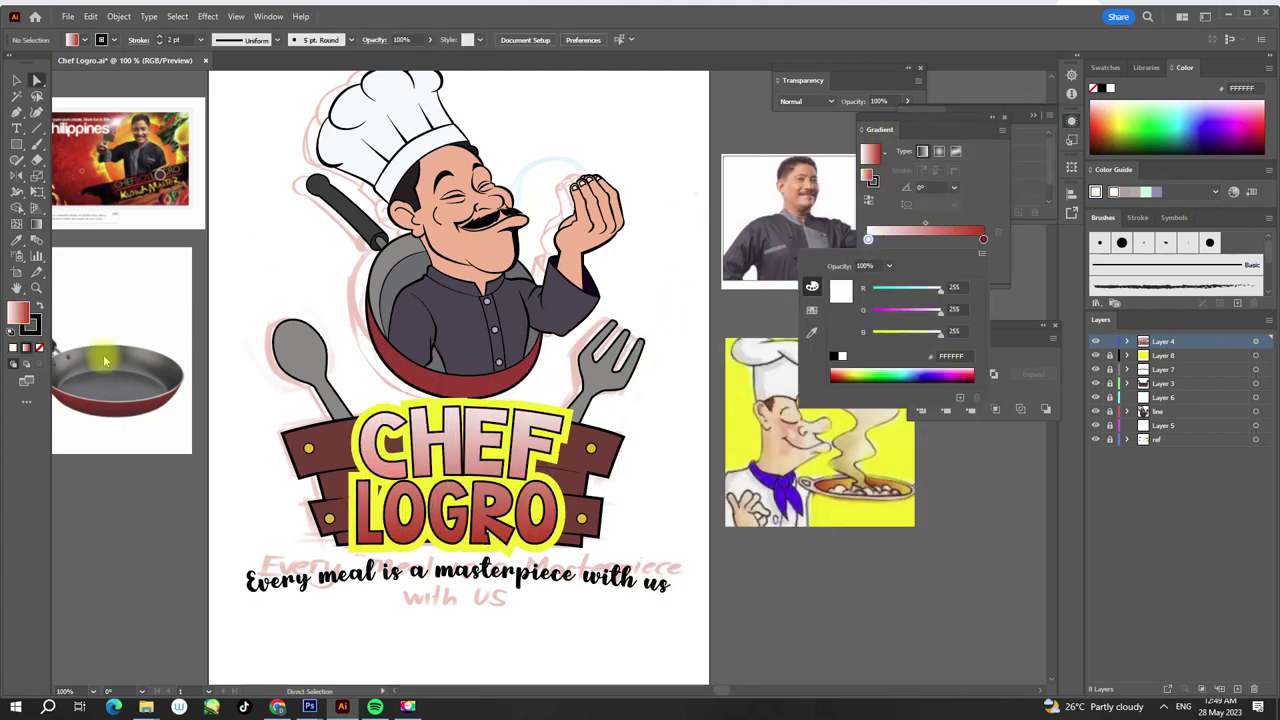
pyautogui.press('i')
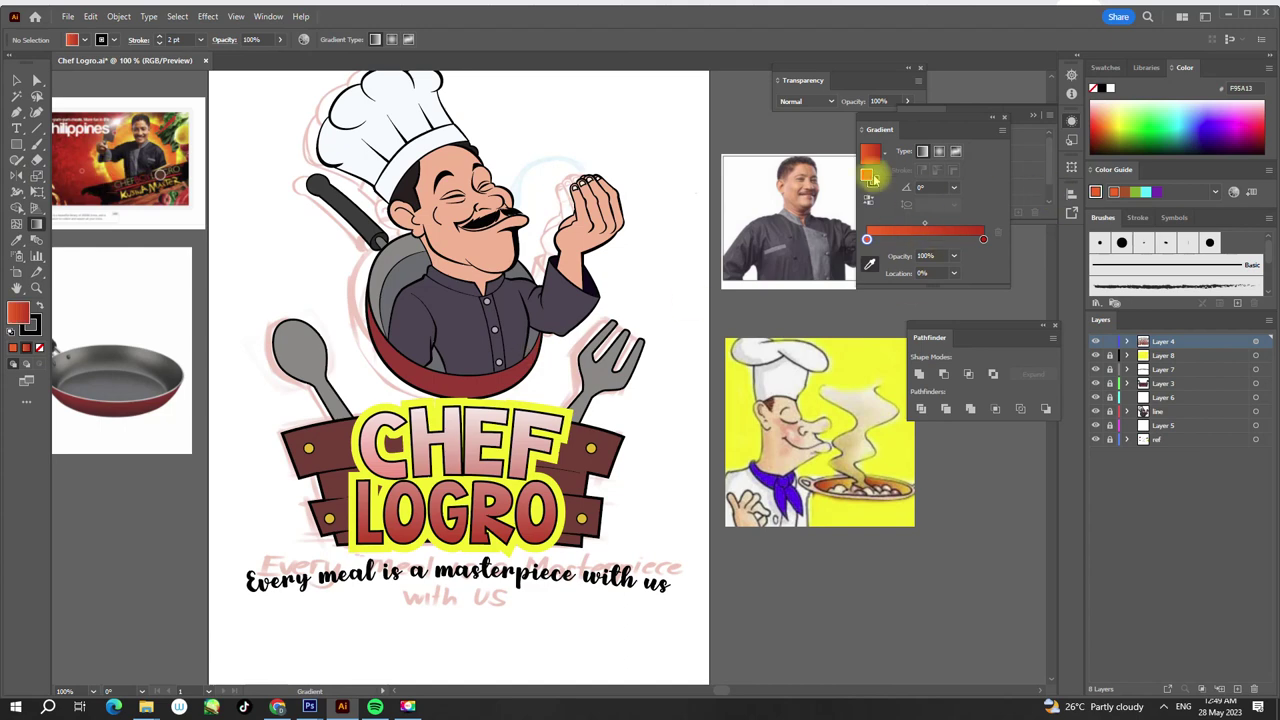
pyautogui.hotkey('ctrl', 'z')
# - Place an orange sample square beside the page and reapply the gradient to the letters
pyautogui.moveTo(624, 215); pyautogui.dragTo(668, 162)
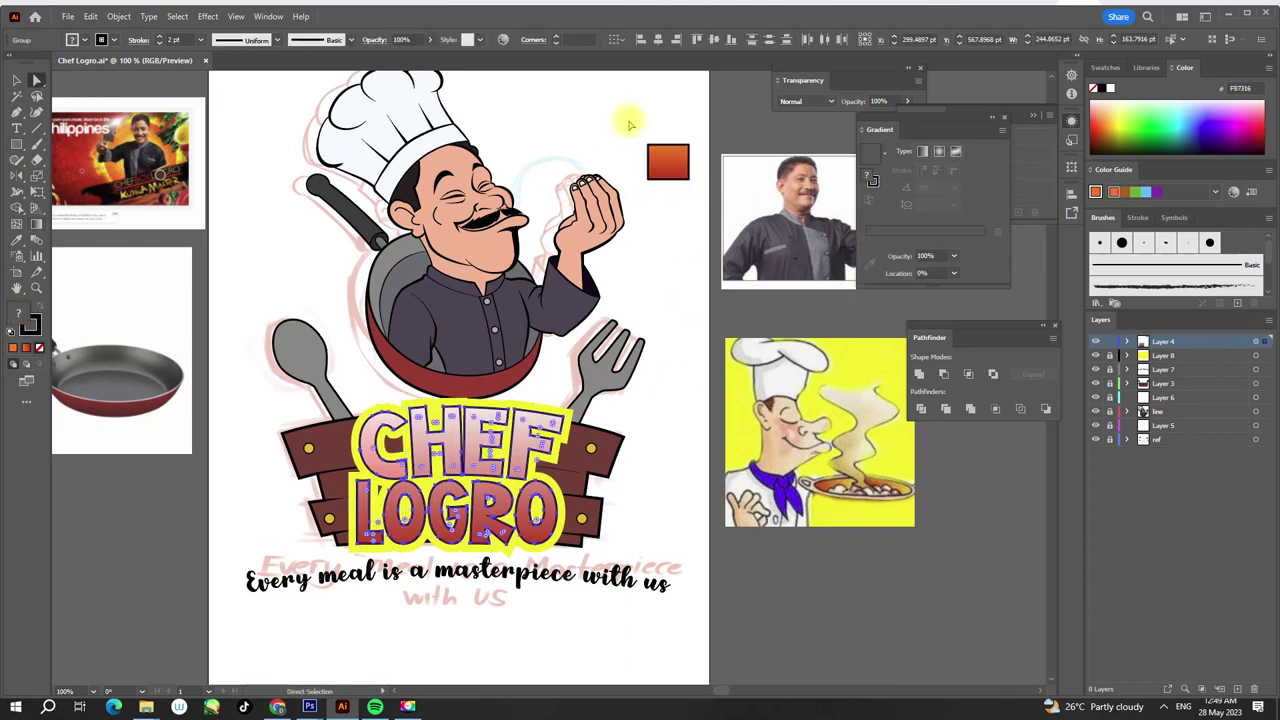
pyautogui.press('Return')
pyautogui.press('m')
pyautogui.press('.')
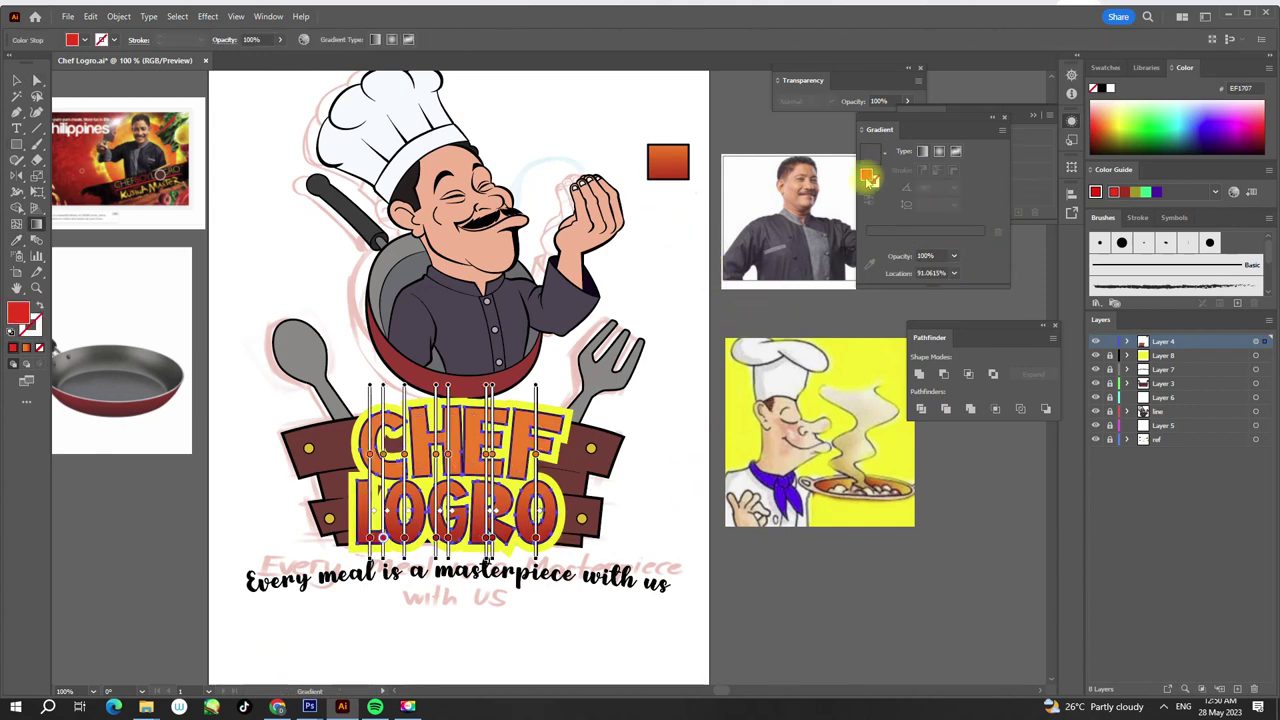
pyautogui.press('i')
# - Set the gradient stops to bright red at the bottom and orange-yellow at the top
pyautogui.doubleClick(983, 241)
pyautogui.moveTo(918, 289); pyautogui.dragTo(940, 290)
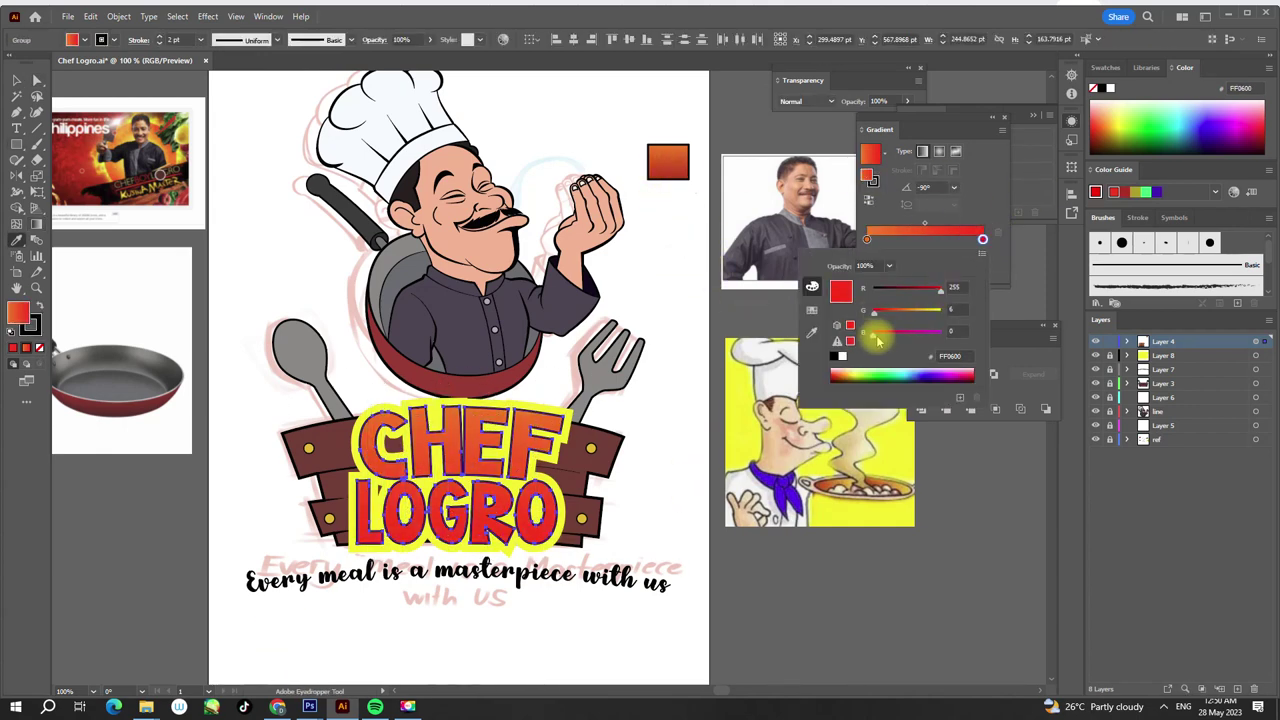
pyautogui.click(940, 331)
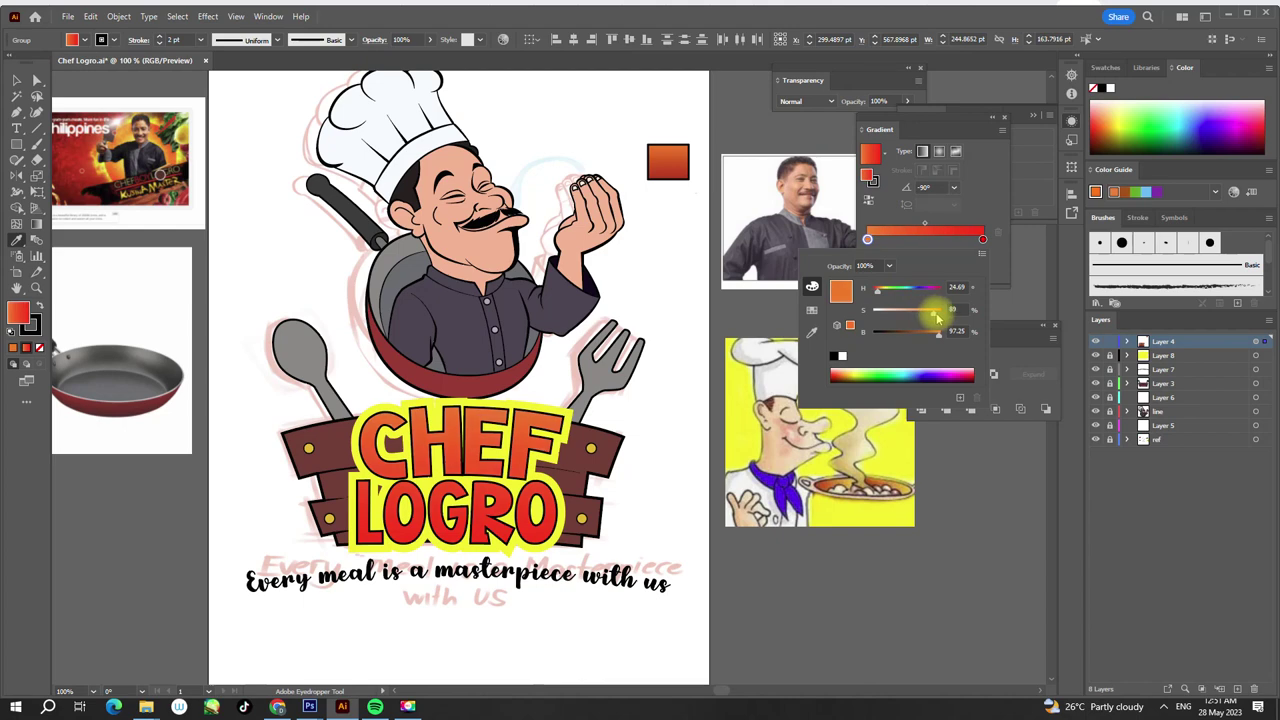
pyautogui.click(1020, 271)
pyautogui.moveTo(878, 289); pyautogui.dragTo(905, 289)
pyautogui.click(882, 232)
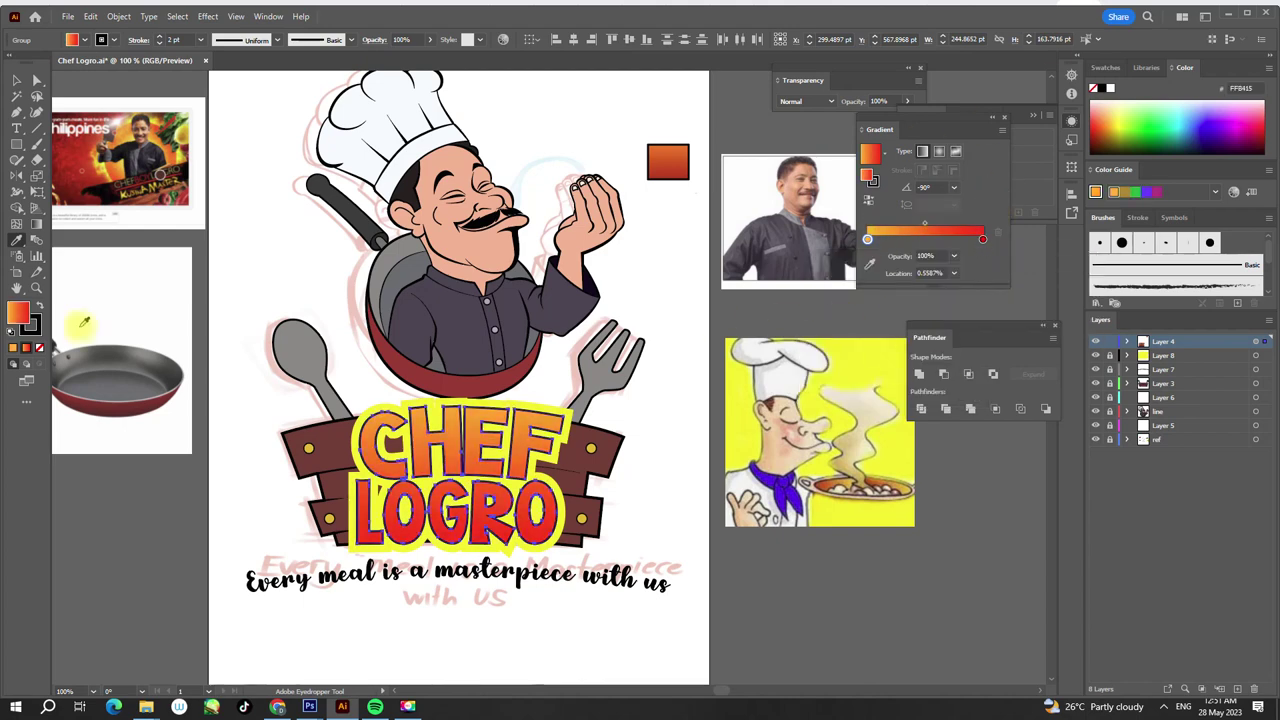
# - Give the letter outlines the dark brown colour 560F05
pyautogui.click(30, 327)
pyautogui.click(675, 165)
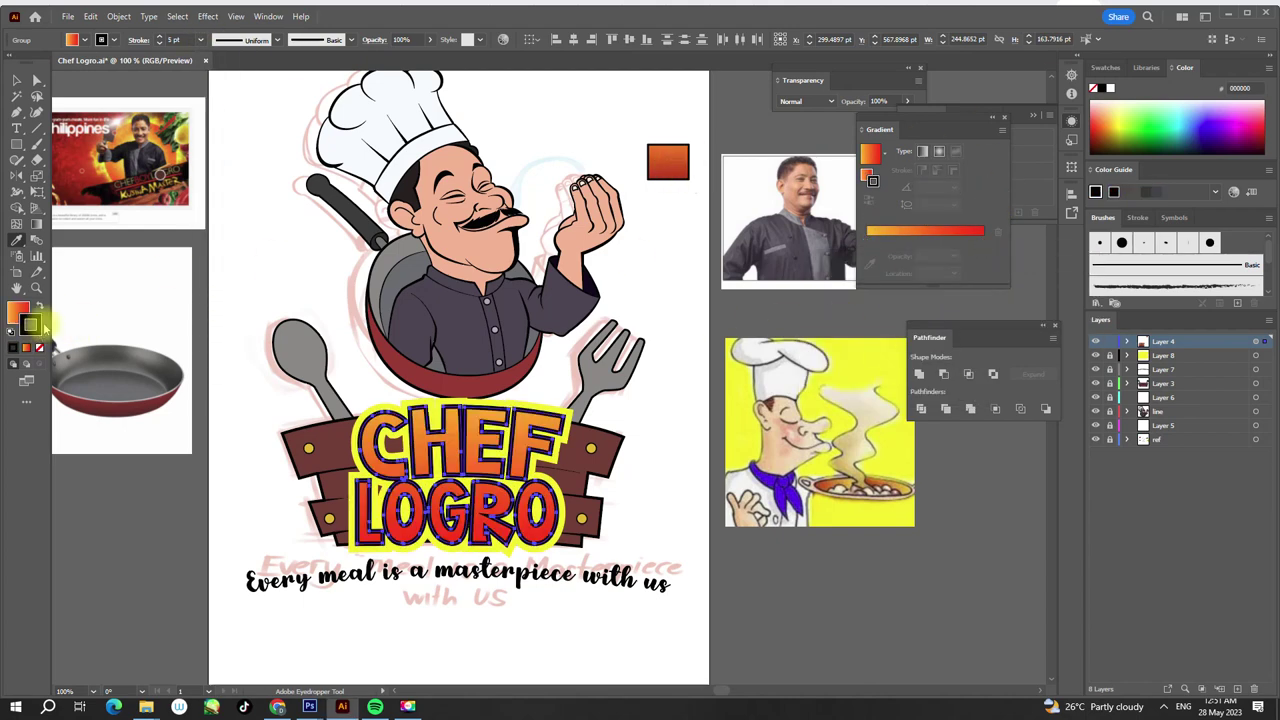
pyautogui.doubleClick(30, 325)
pyautogui.click(952, 398)
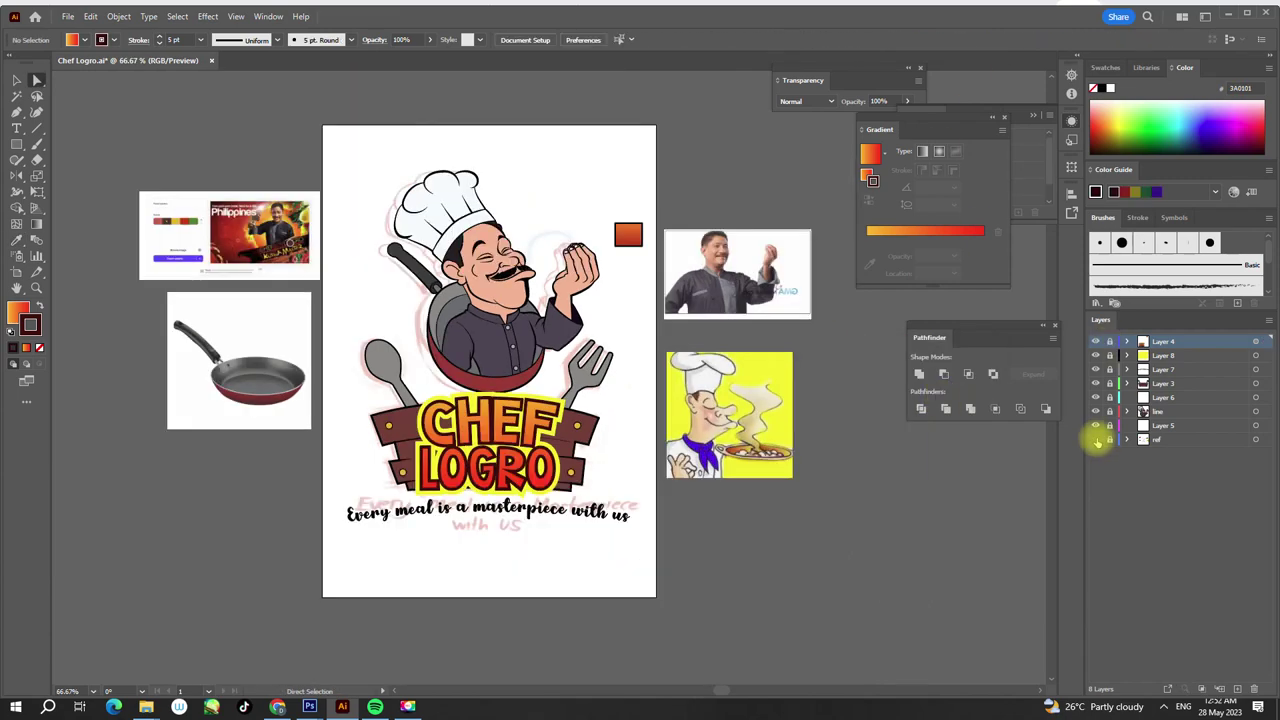
# - Fill the spoon and fork dark grey
pyautogui.scroll(3, 800, 320)
pyautogui.click(700, 370)
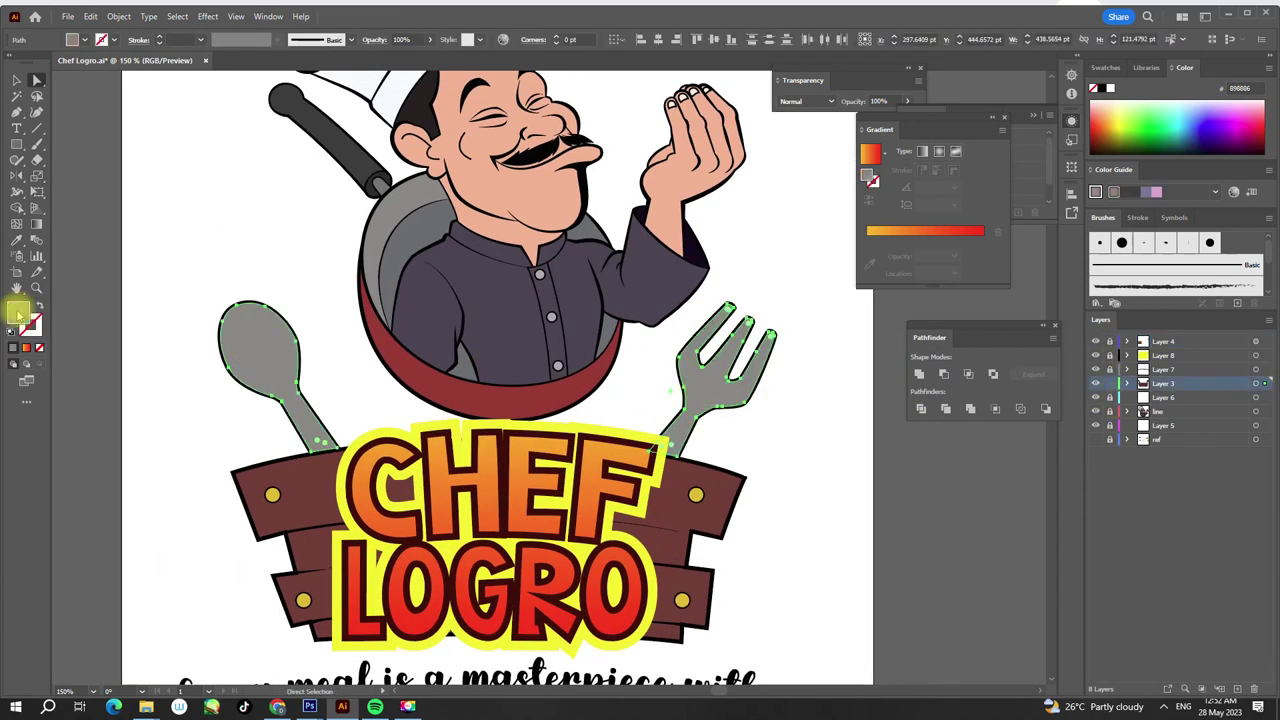
pyautogui.doubleClick(17, 313)
pyautogui.click(877, 367)
# - Set the fill to white and draw a highlight shape inside the spoon with the Pen
pyautogui.press('p')
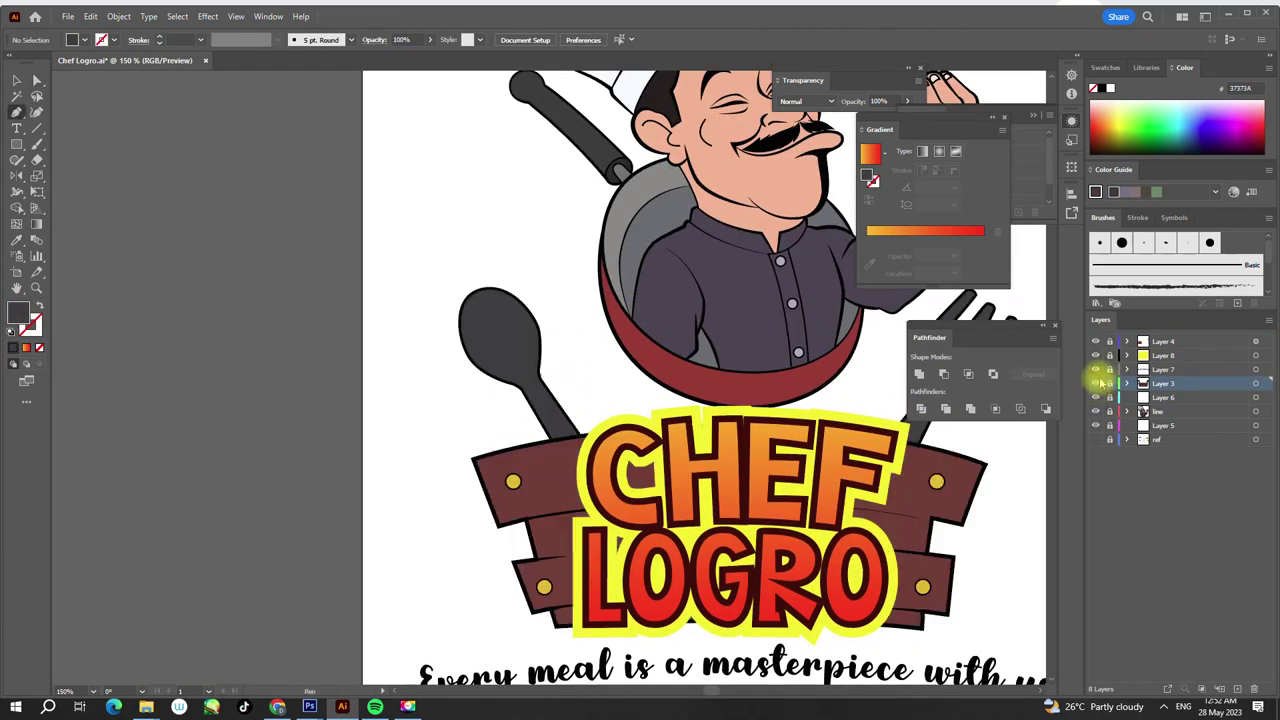
pyautogui.press('i')
pyautogui.hotkey('ctrl', '=')
pyautogui.hotkey('ctrl', '=')
pyautogui.click(1127, 383)
pyautogui.doubleClick(17, 313)
pyautogui.click(634, 372)
pyautogui.click(929, 397)
pyautogui.click(486, 363)
# - Select and review the white spoon highlight path in Layer 3
pyautogui.press('v')
pyautogui.hotkey('ctrl', '1')
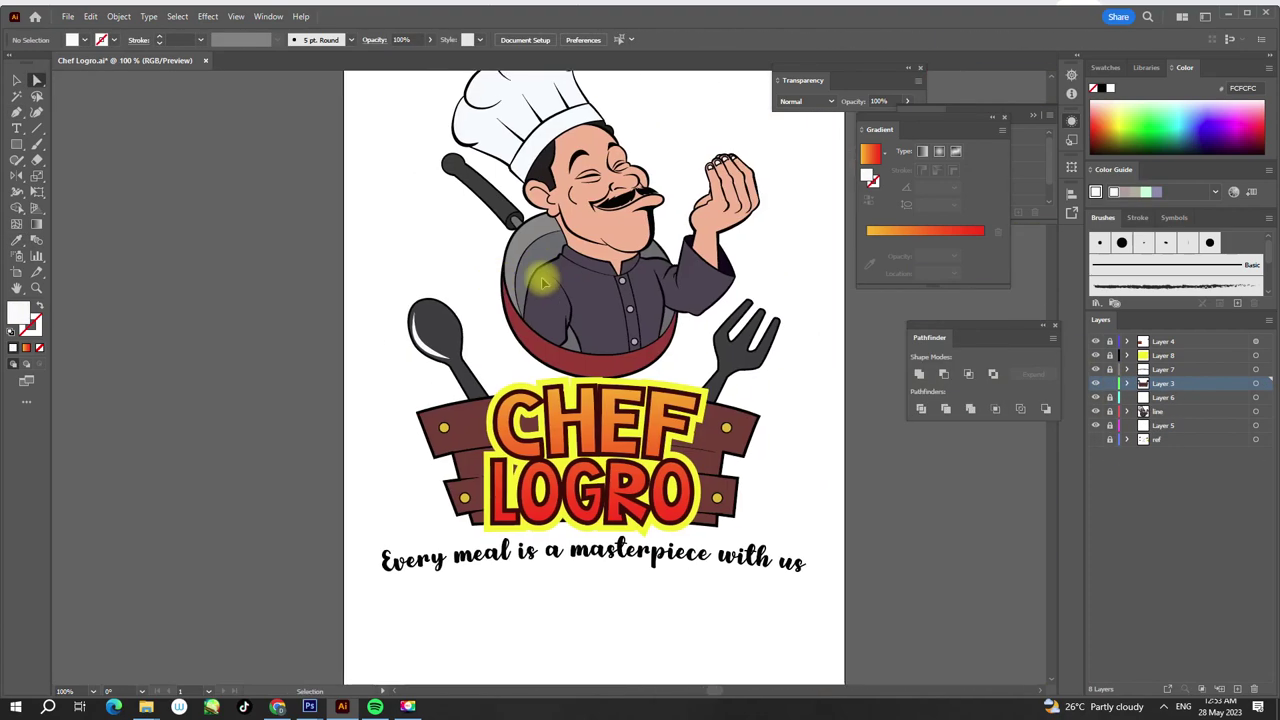
pyautogui.press('a')
pyautogui.scroll(5, 430, 340)
pyautogui.click(471, 491)
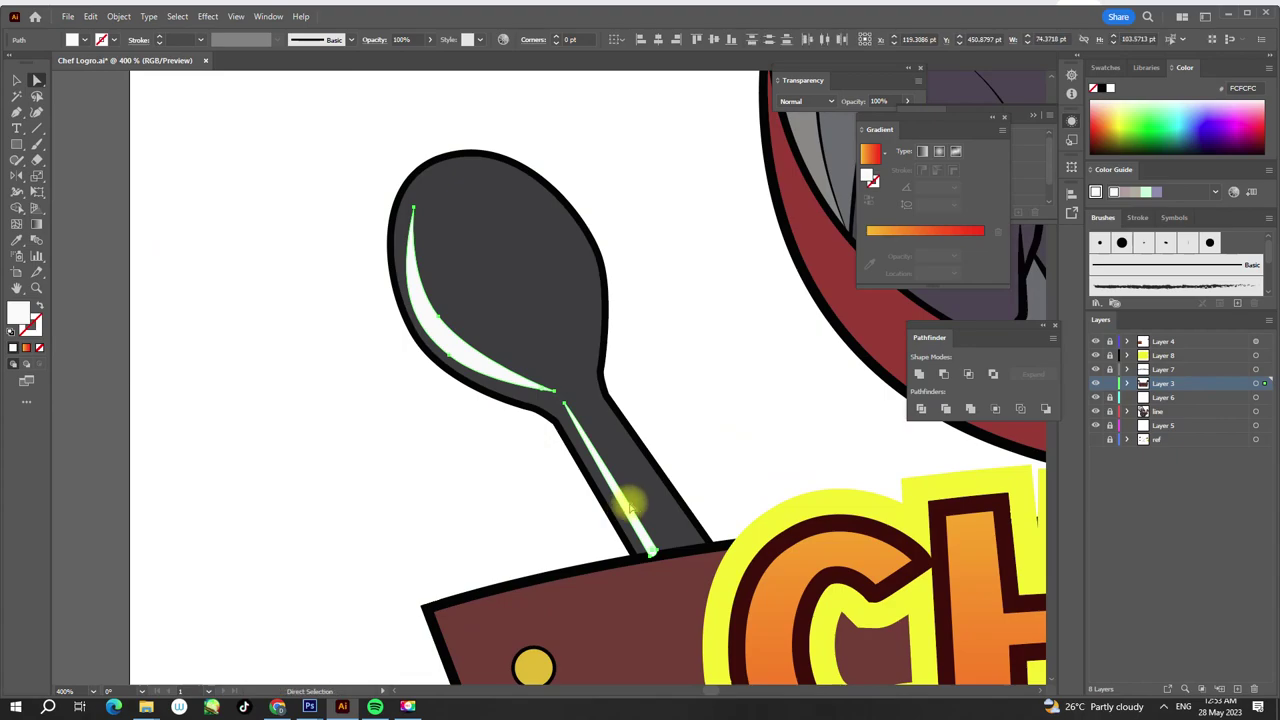
pyautogui.click(1127, 383)
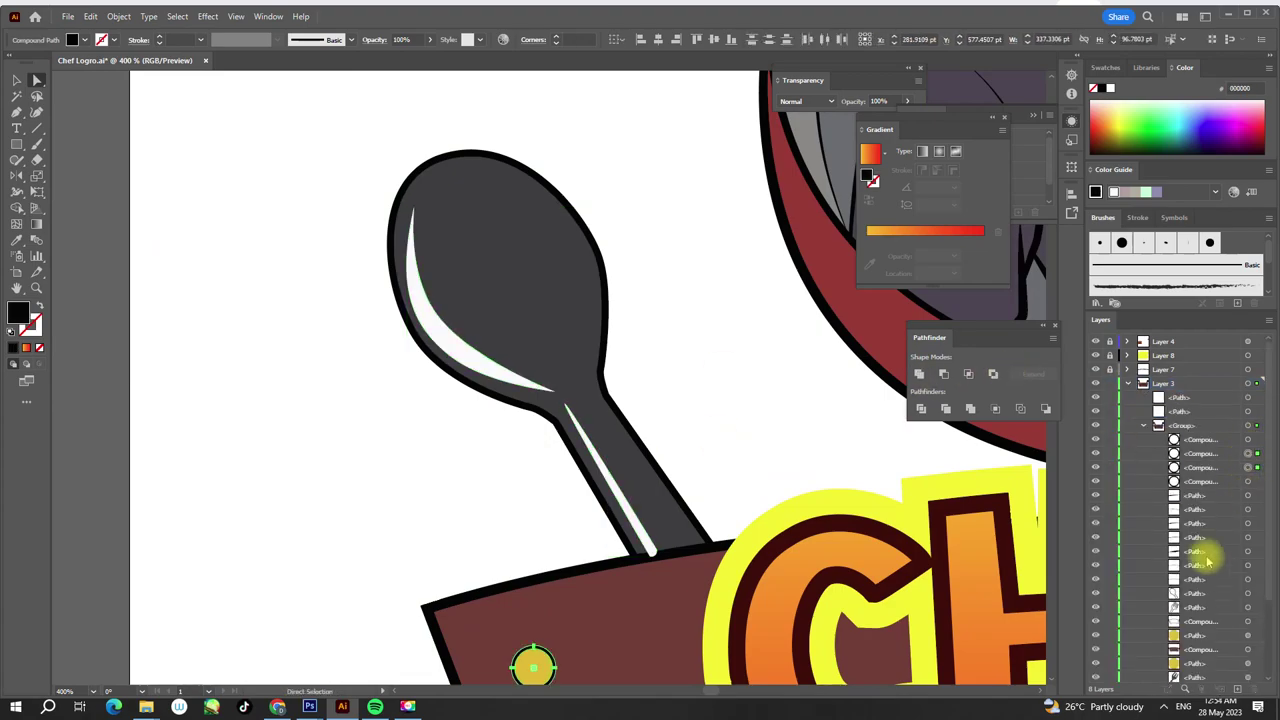
pyautogui.hotkey('ctrl', '0')
pyautogui.click(1127, 383)
pyautogui.hotkey('ctrl', 'a')
pyautogui.scroll(5, 480, 366)
pyautogui.click(657, 118)
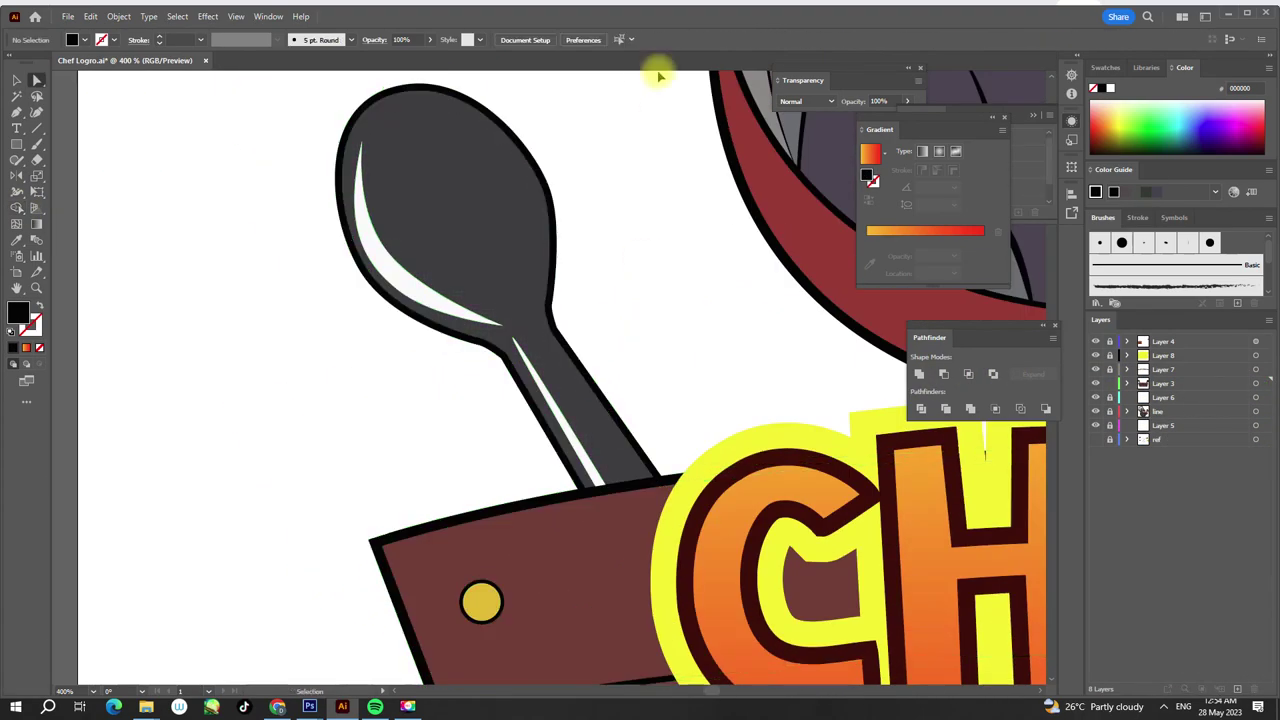
pyautogui.hotkey('ctrl', '0')
pyautogui.scroll(3, 651, 352)
pyautogui.scroll(3, 543, 377)
# - Start a white highlight path along the fork handle
pyautogui.press('p')
pyautogui.click(632, 552)
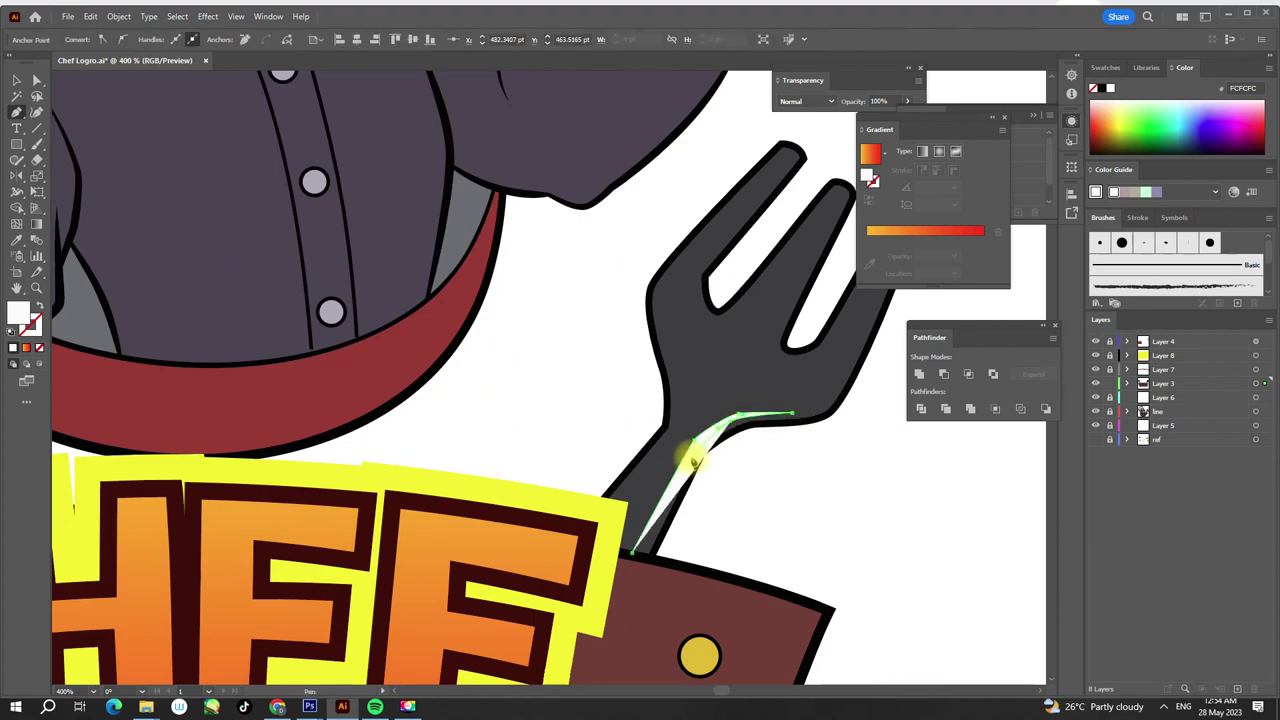
pyautogui.hotkey('ctrl', '0')
pyautogui.scroll(3, 737, 334)
pyautogui.press('a')
pyautogui.hotkey('ctrl', 'a')
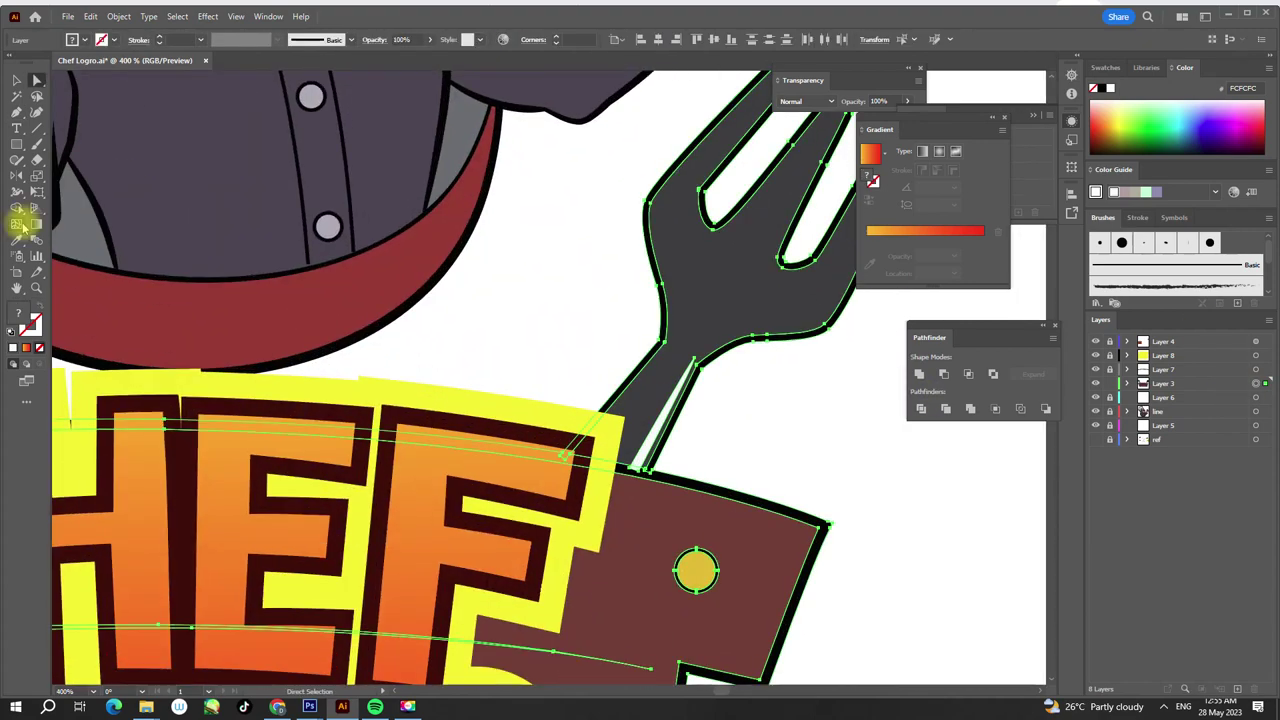
pyautogui.scroll(-3, 645, 470)
pyautogui.hscroll(3, 643, 234)
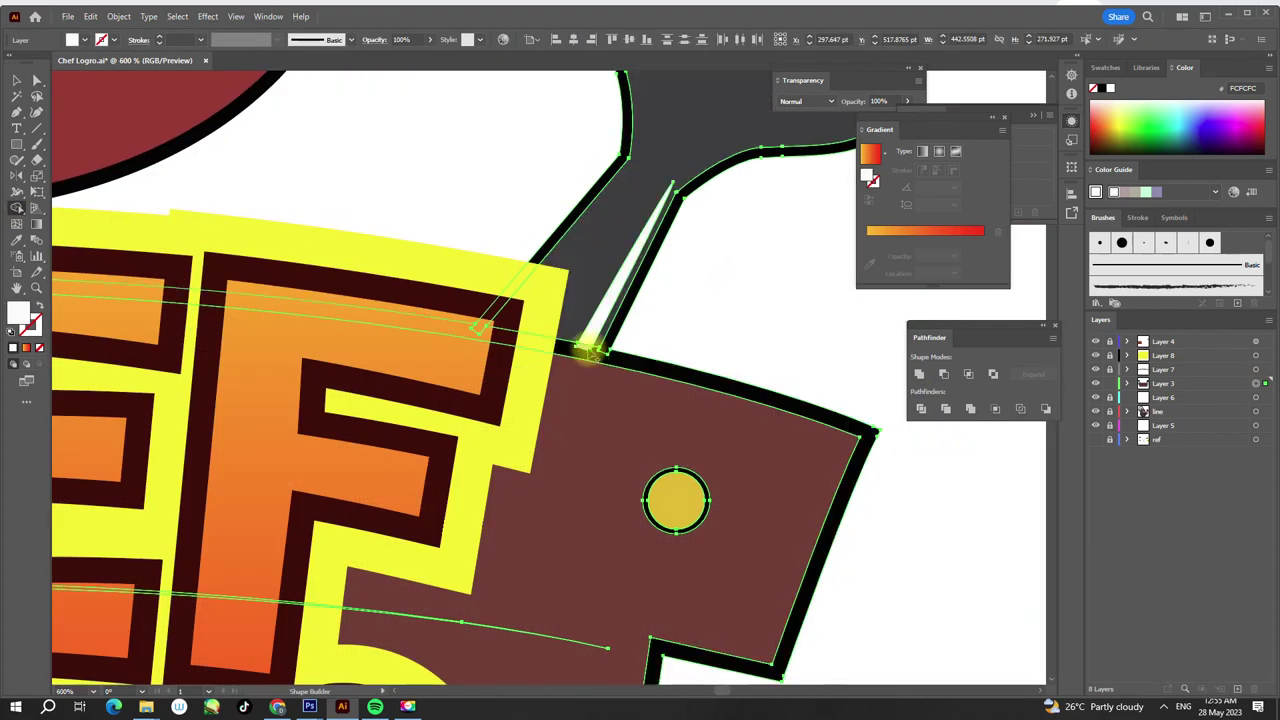
pyautogui.scroll(3, 586, 351)
pyautogui.hotkey('ctrl', 'shift', 'a')
# - Complete the fork highlight path up to the right tine tip
pyautogui.press('p')
pyautogui.click(623, 320)
pyautogui.scroll(-4, 518, 352)
pyautogui.scroll(1, 518, 352)
pyautogui.click(700, 180)
pyautogui.click(593, 366)
pyautogui.scroll(-2, 593, 366)
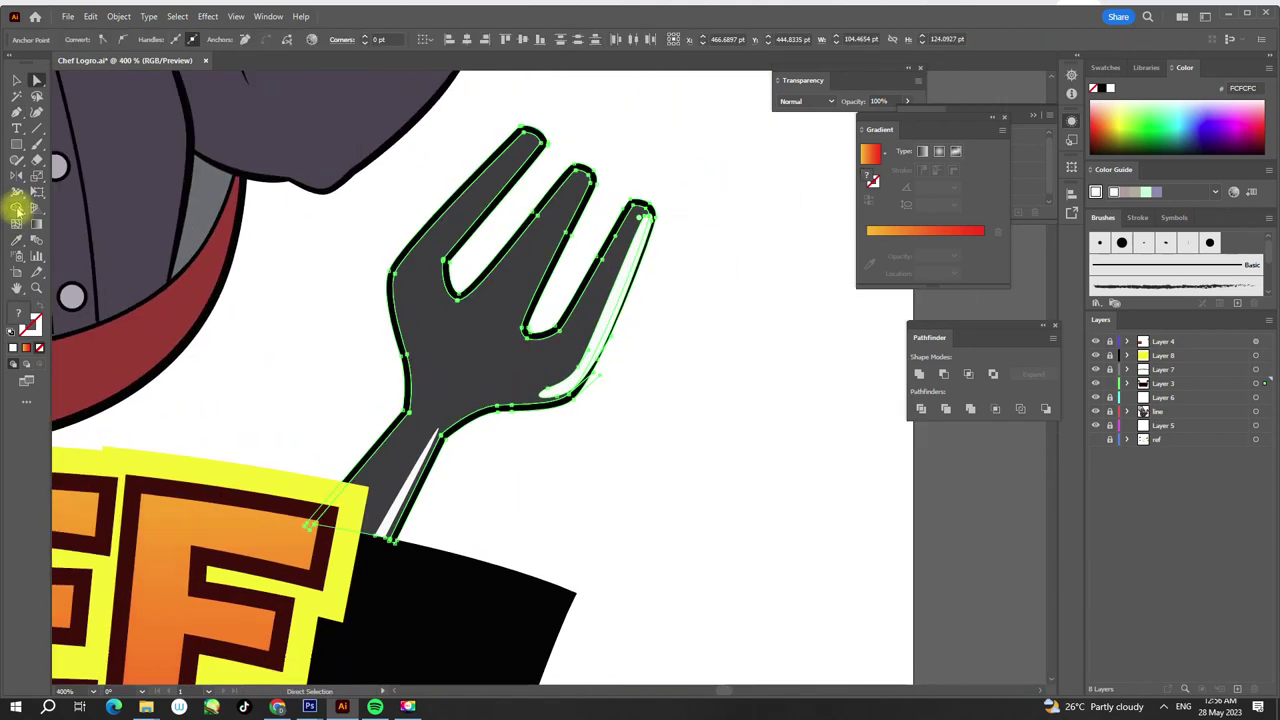
pyautogui.scroll(4, 634, 286)
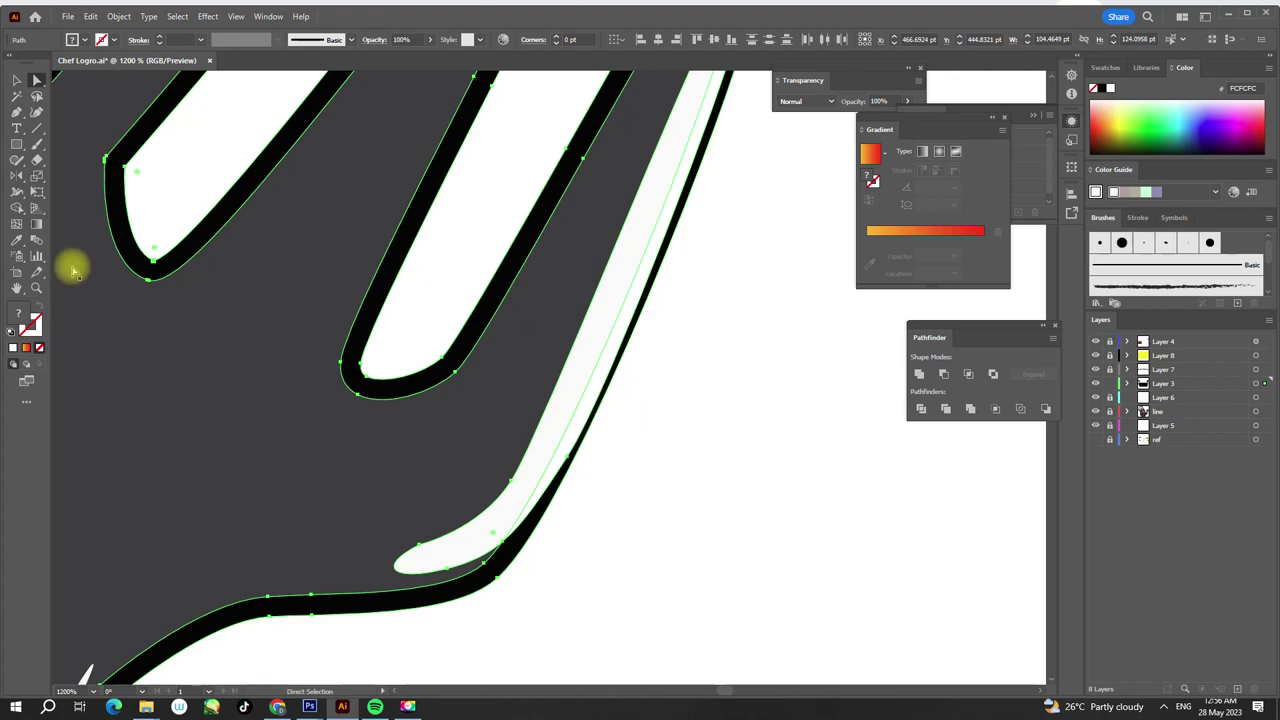
# - Select the tine highlight path and check it against the whole logo
pyautogui.hotkey('ctrl', '-')
pyautogui.hotkey('ctrl', '-')
pyautogui.hotkey('ctrl', '-')
pyautogui.hotkey('ctrl', '+')
pyautogui.hotkey('ctrl', '+')
pyautogui.hotkey('ctrl', '+')
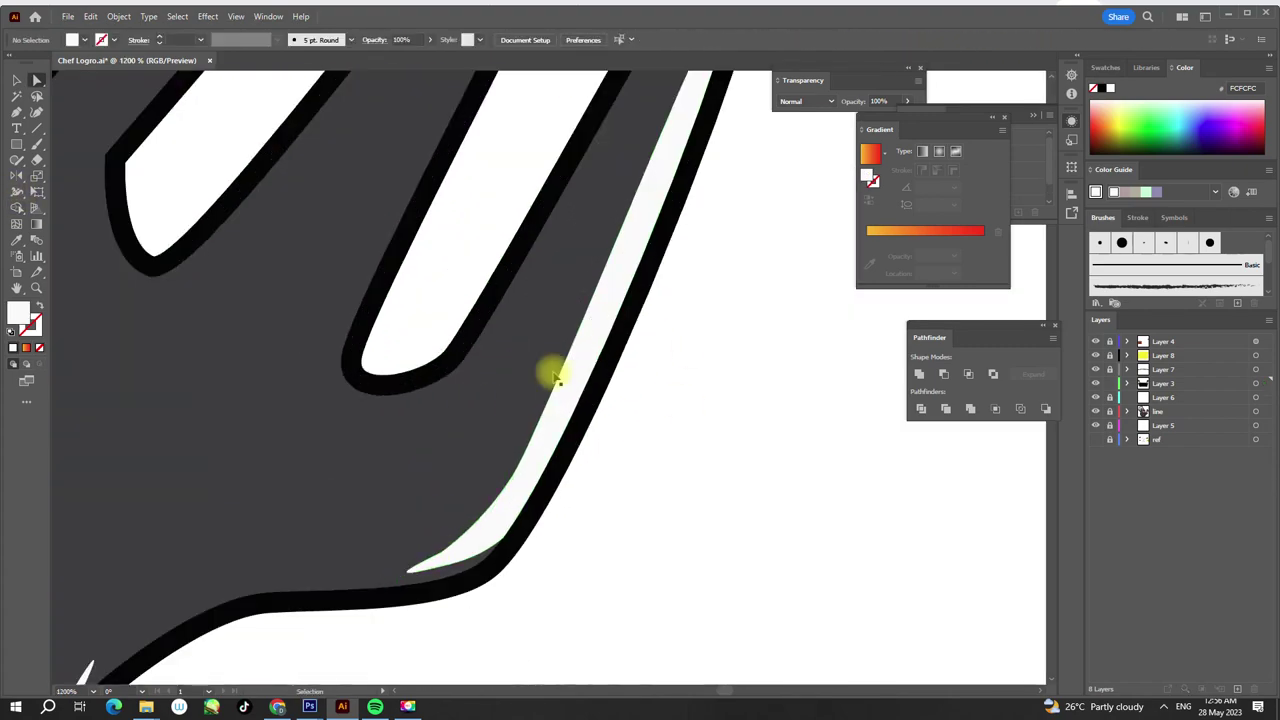
pyautogui.click(394, 569)
pyautogui.scroll(3, 520, 477)
pyautogui.scroll(-5, 741, 219)
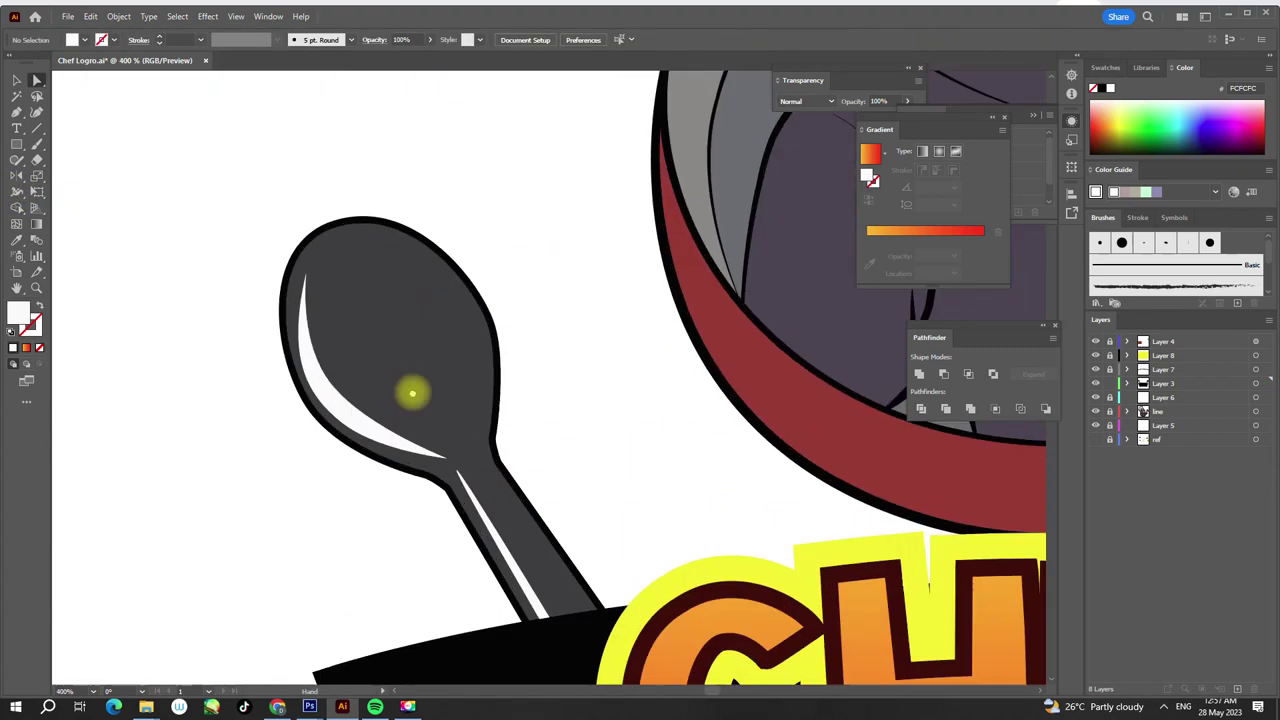
pyautogui.hotkey('ctrl', '0')
pyautogui.scroll(1, 669, 437)
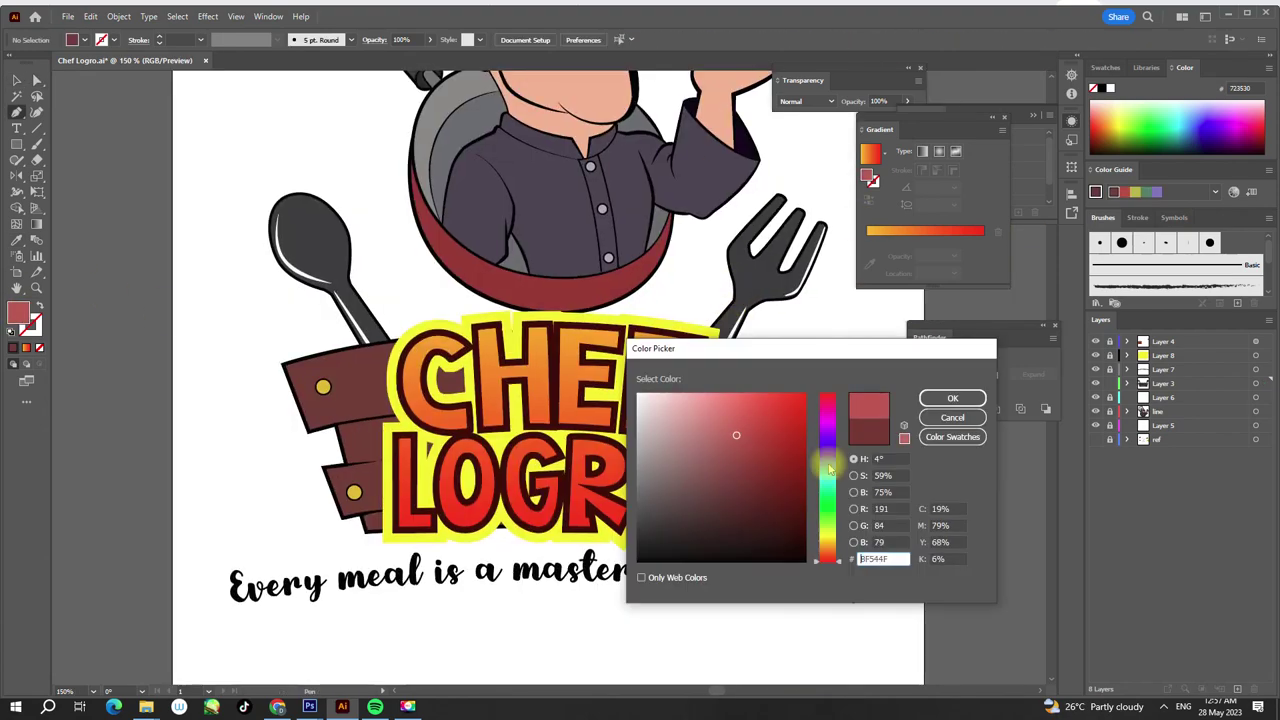
# - Set the fill colour to salmon #E8855C, ready to draw the grain
pyautogui.write('E8855C')
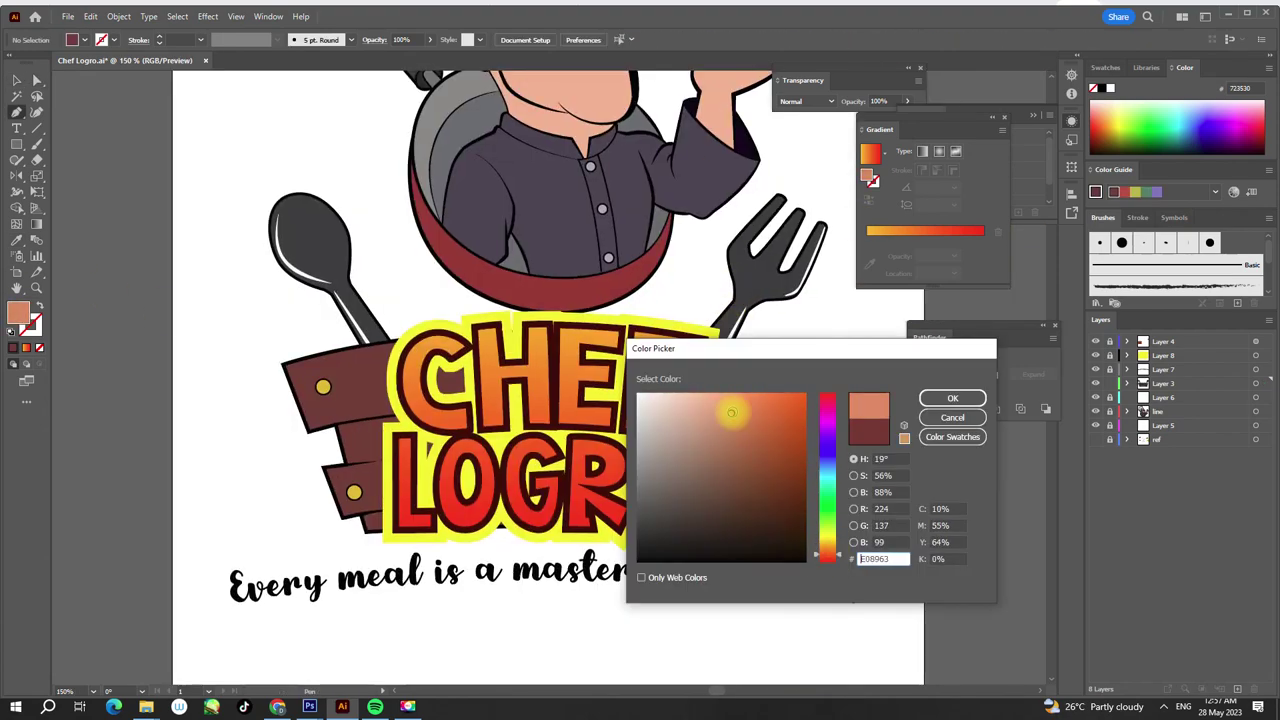
pyautogui.press('Return')
pyautogui.scroll(2, 520, 365)
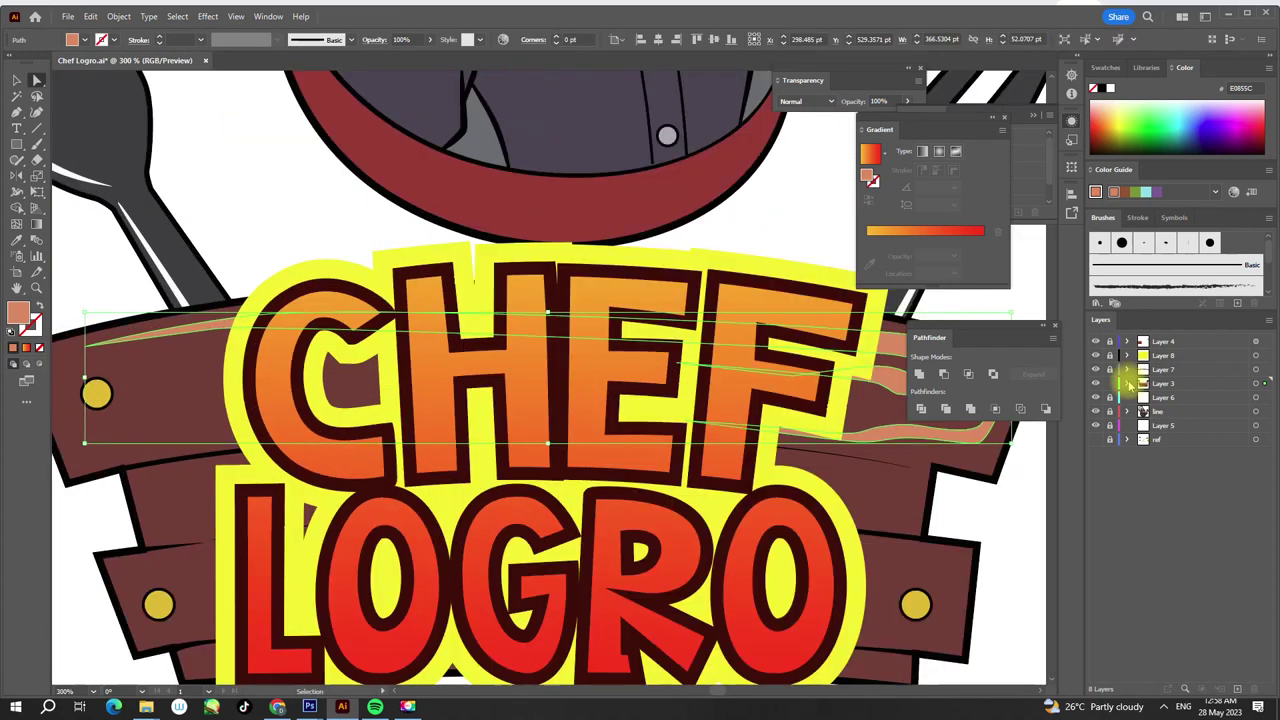
pyautogui.click(1128, 383)
pyautogui.click(1132, 480)
pyautogui.hotkey('ctrl', '0')
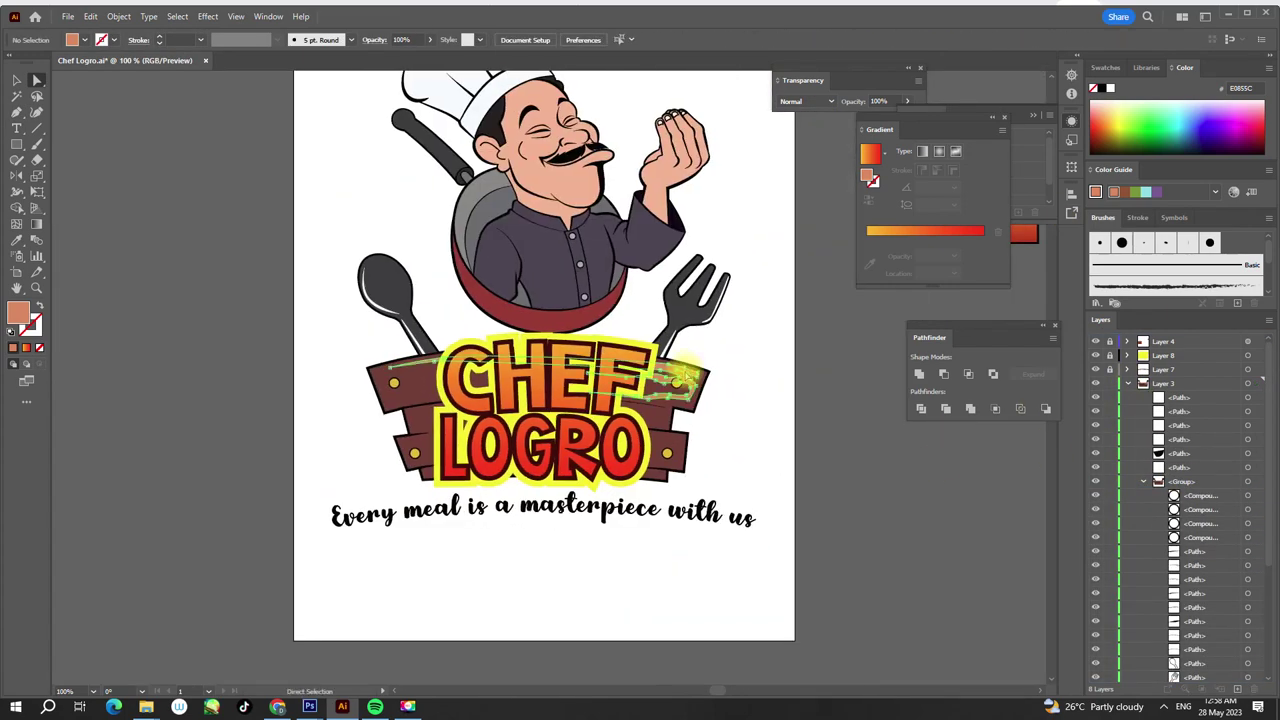
pyautogui.scroll(3, 640, 400)
pyautogui.hotkey('ctrl', 'a')
pyautogui.hotkey('ctrl', 'shift', 'a')
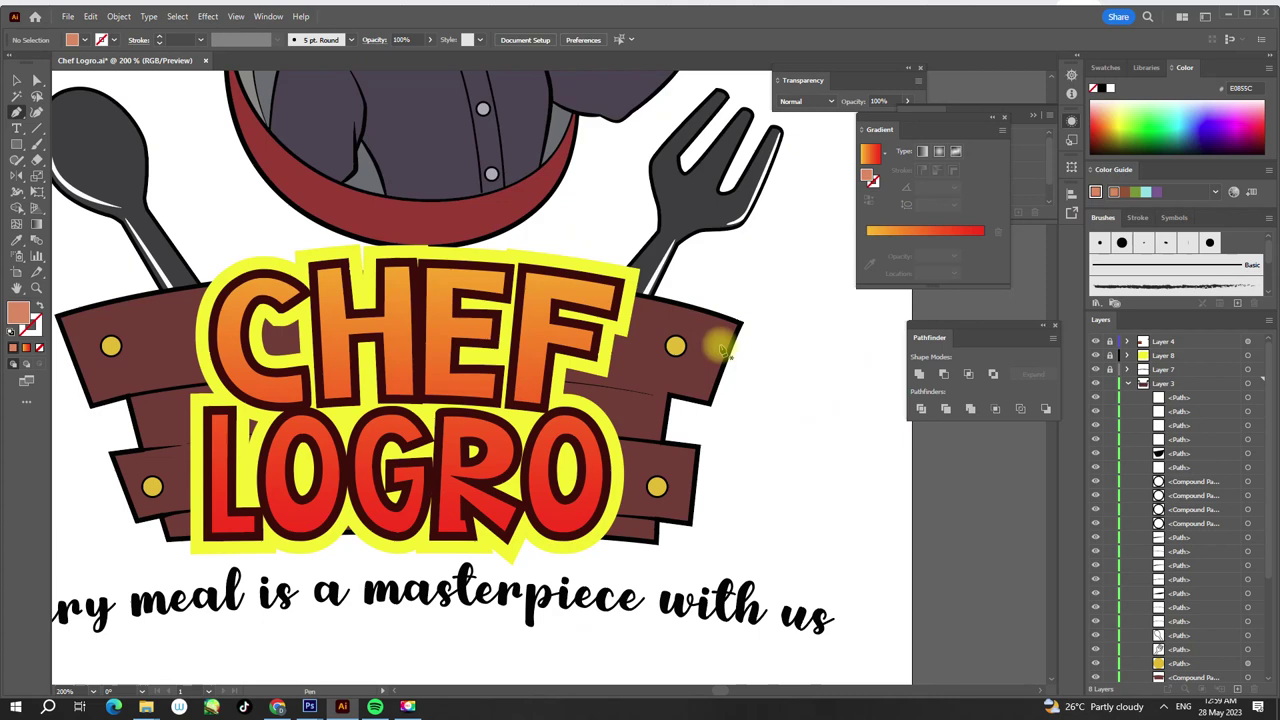
# - Draw salmon wood-grain streaks across the right banner plank
pyautogui.moveTo(722, 322); pyautogui.dragTo(596, 305)
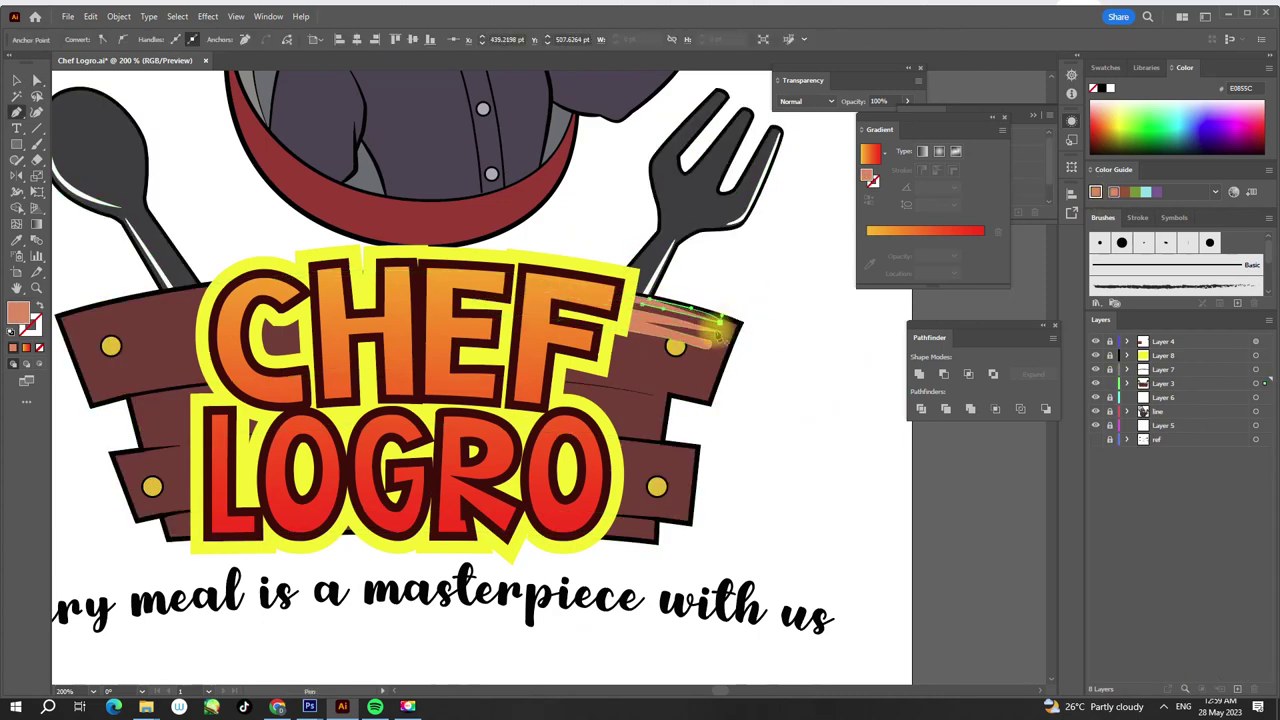
pyautogui.scroll(2, 738, 298)
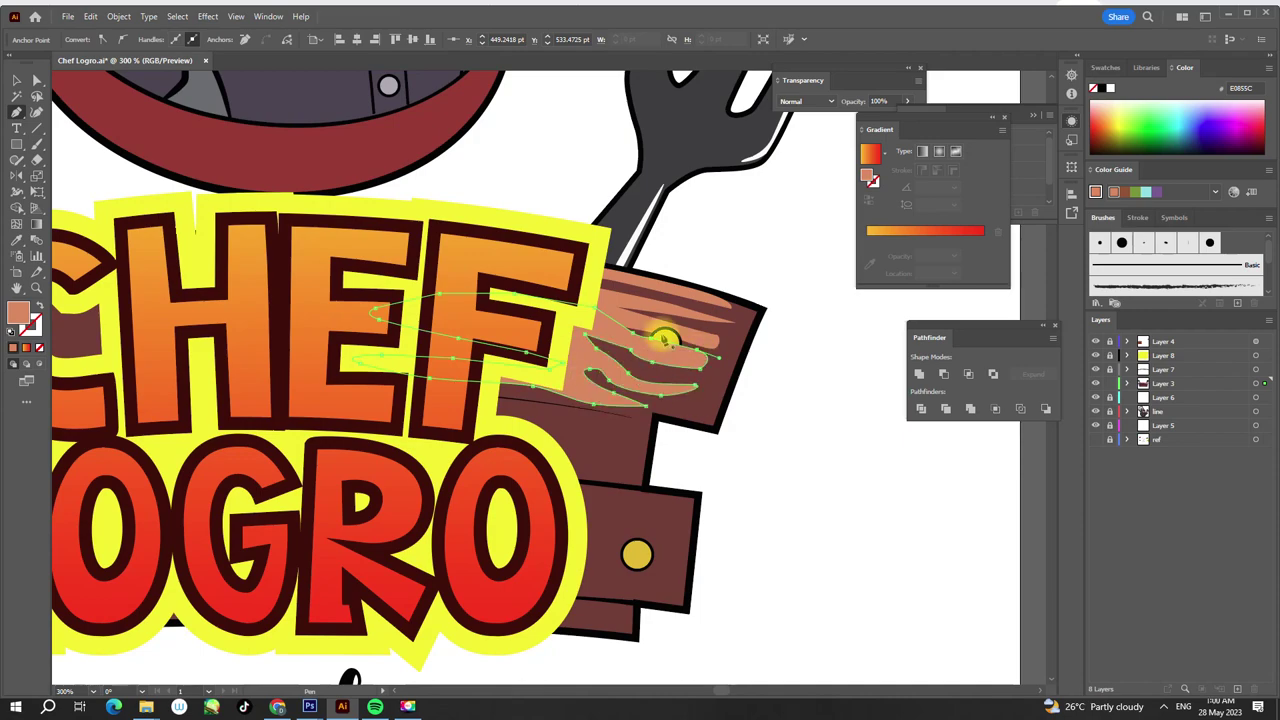
pyautogui.hotkey('ctrl', '0')
pyautogui.hotkey('ctrl', 'shift', 'a')
pyautogui.scroll(2, 430, 380)
pyautogui.click(37, 145)
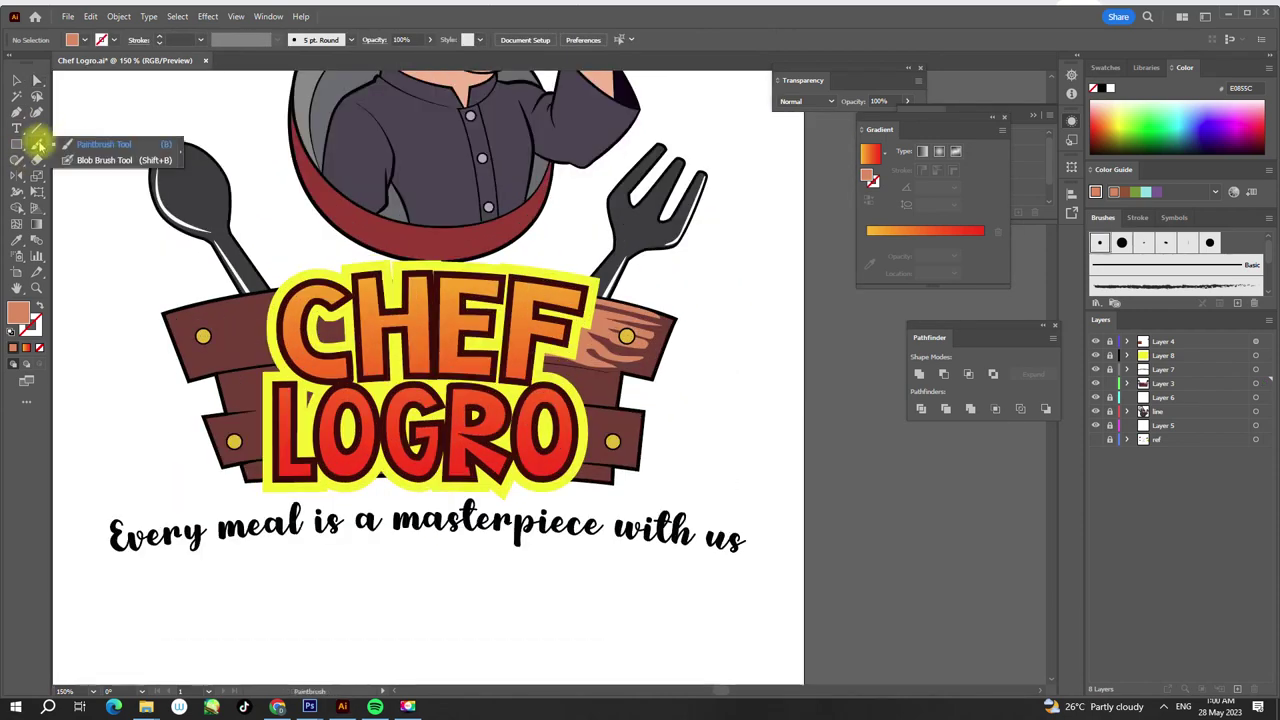
pyautogui.click(37, 128)
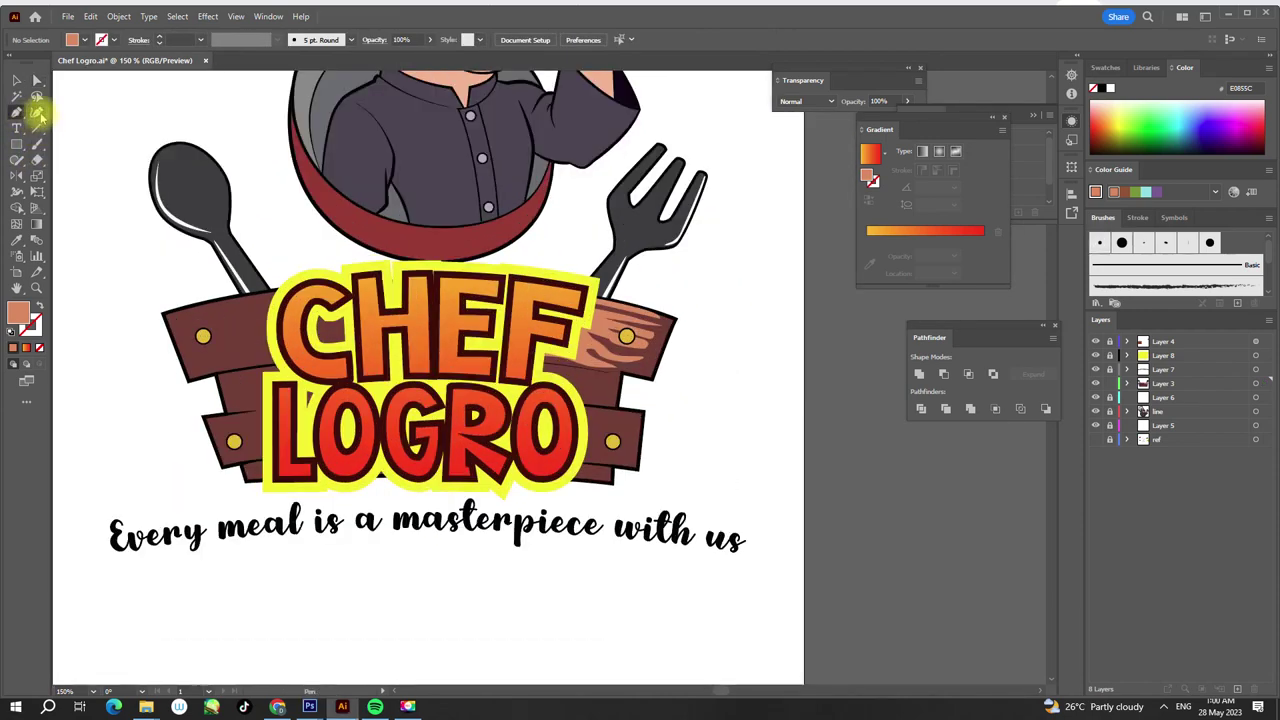
# - Draw a small sample square on the pasteboard beside the artboard
pyautogui.press('m')
pyautogui.scroll(2, 686, 166)
pyautogui.moveTo(795, 268); pyautogui.dragTo(732, 220)
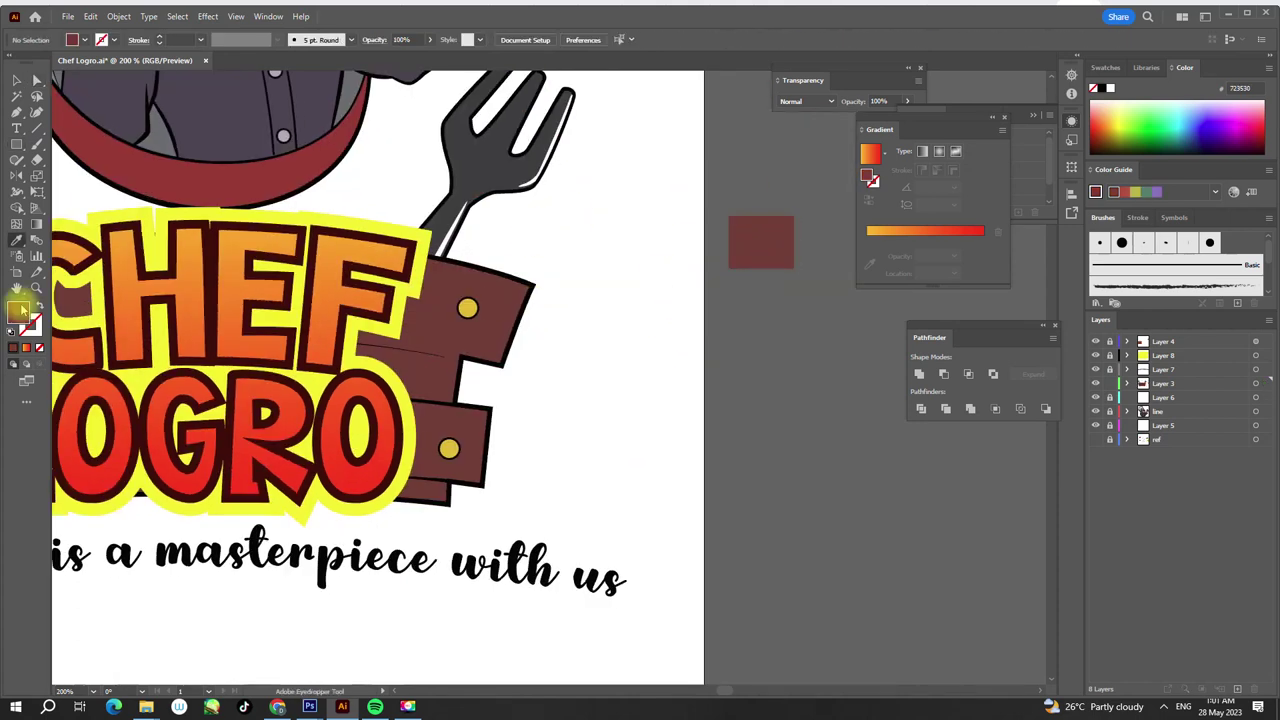
# - Fill the sample square dark red #723530 and add a second sample square
pyautogui.doubleClick(22, 318)
pyautogui.click(731, 428)
pyautogui.click(952, 398)
pyautogui.moveTo(752, 310); pyautogui.dragTo(815, 367)
# - Recolour the banner planks tan #BA8458
pyautogui.doubleClick(18, 312)
pyautogui.click(774, 506)
pyautogui.click(952, 398)
pyautogui.click(497, 338)
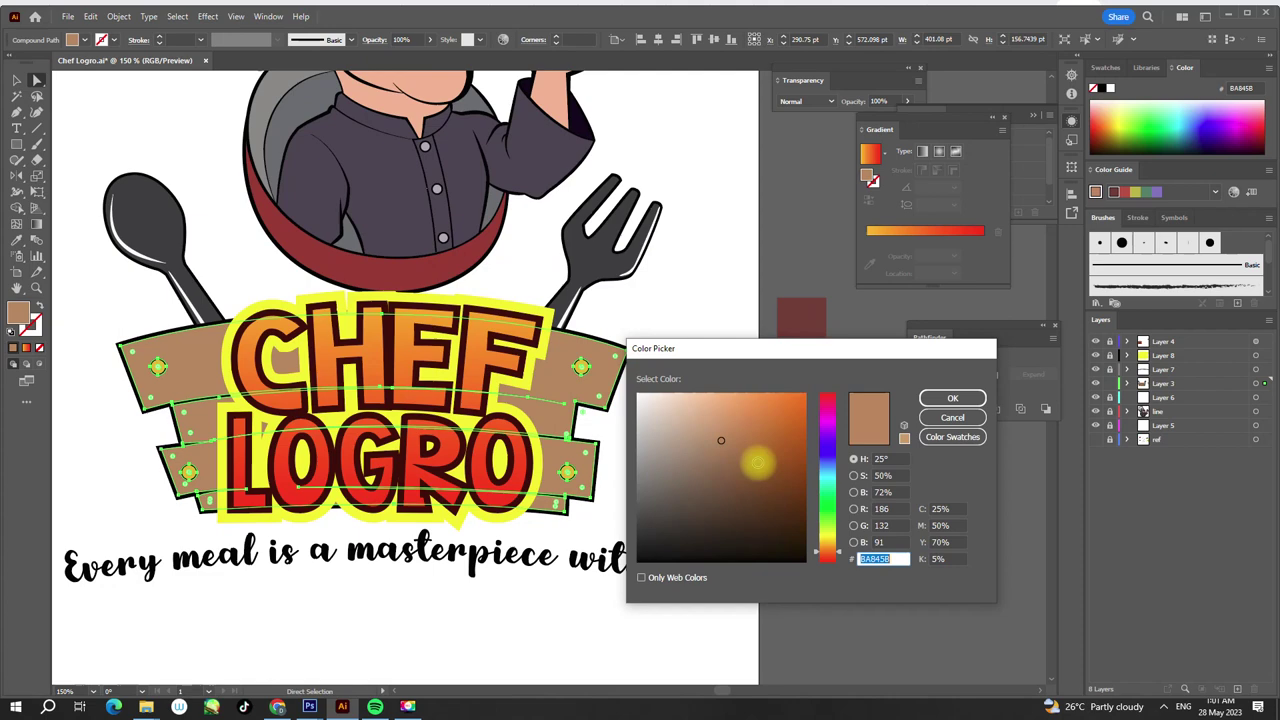
# - Sketch wood-grain shapes on the planks, undoing a stray pencil loop
pyautogui.press('i')
pyautogui.click(36, 100)
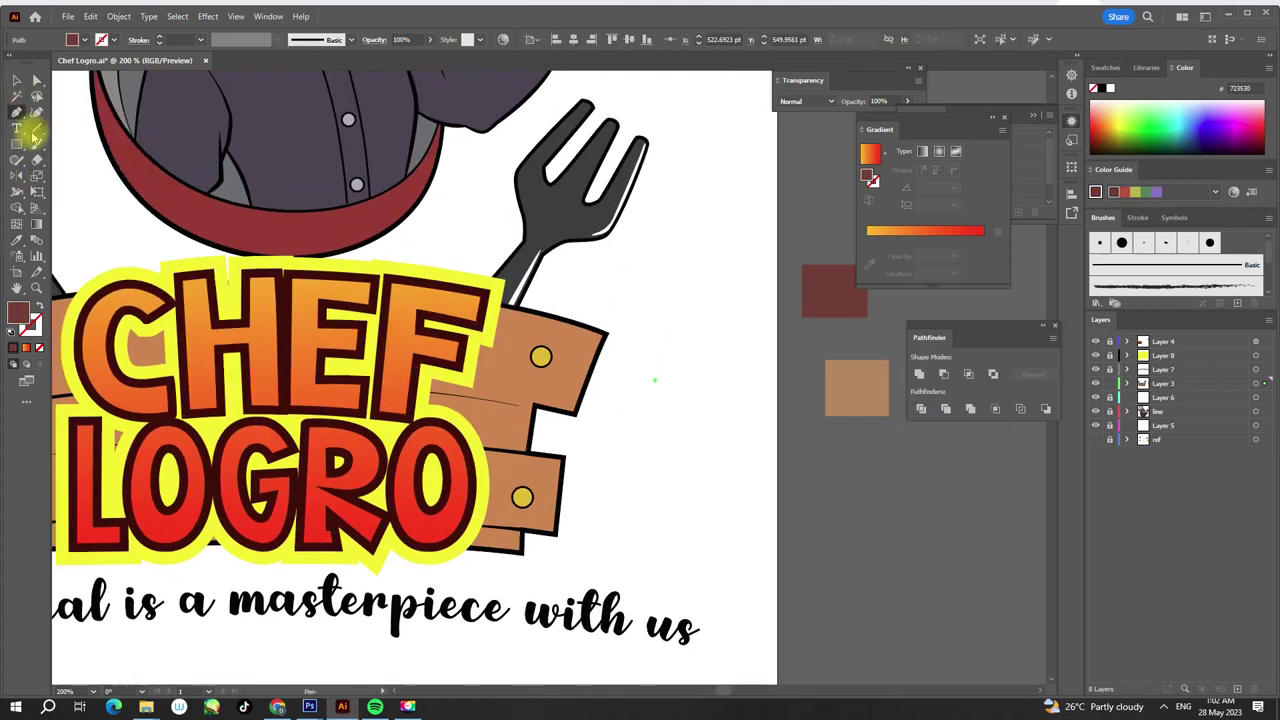
pyautogui.scroll(2, 700, 294)
pyautogui.scroll(-2, 706, 329)
pyautogui.scroll(1, 593, 335)
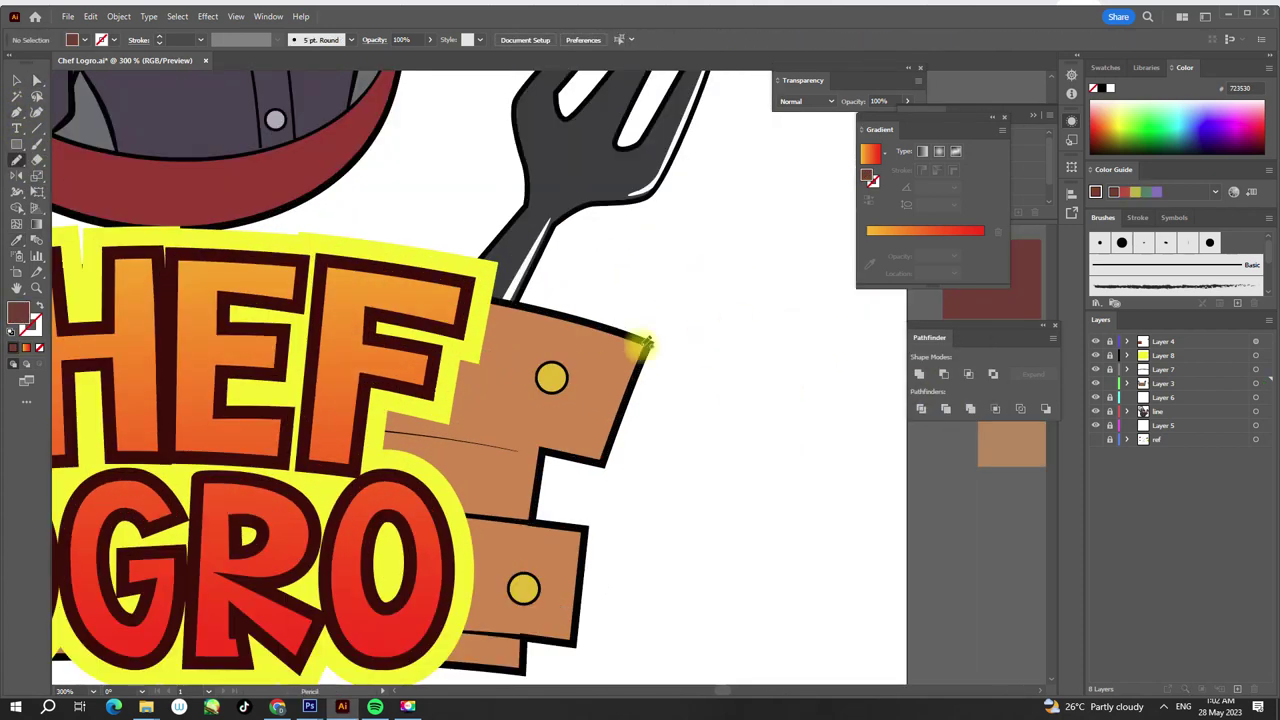
pyautogui.scroll(-2, 743, 343)
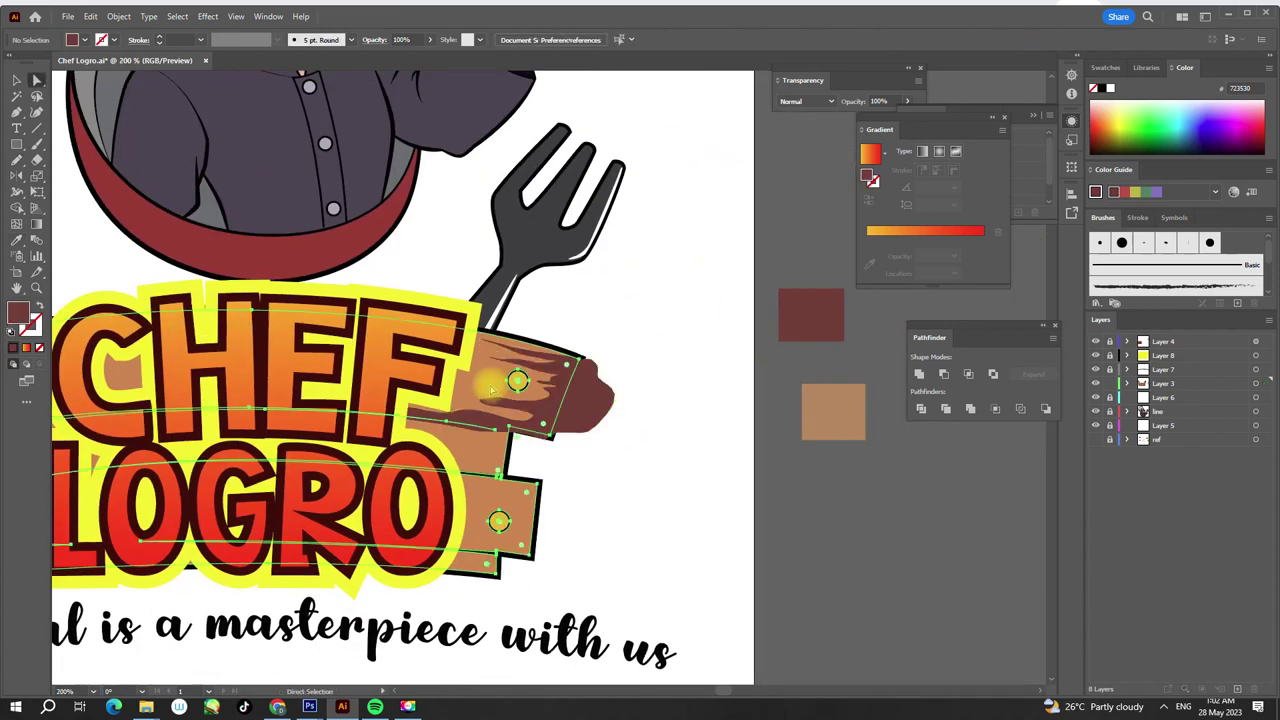
pyautogui.hscroll(-3, 609, 463)
pyautogui.press('i')
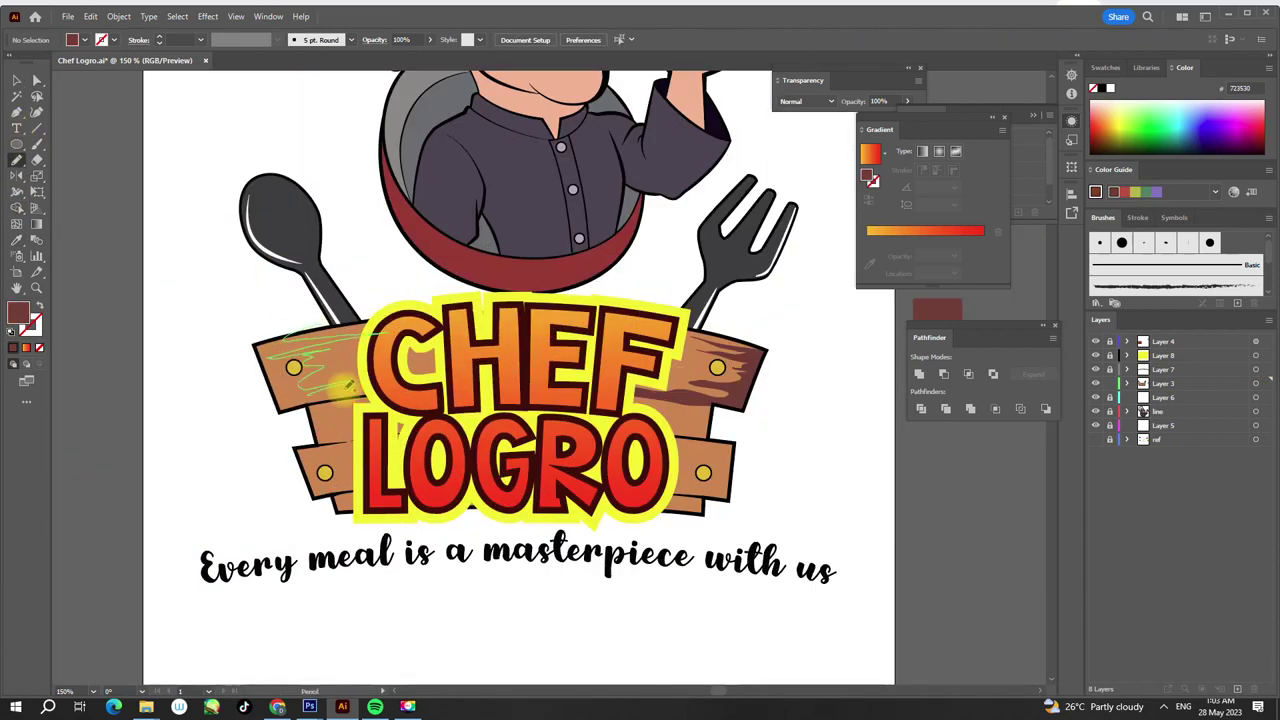
pyautogui.hotkey('ctrl', 'z')
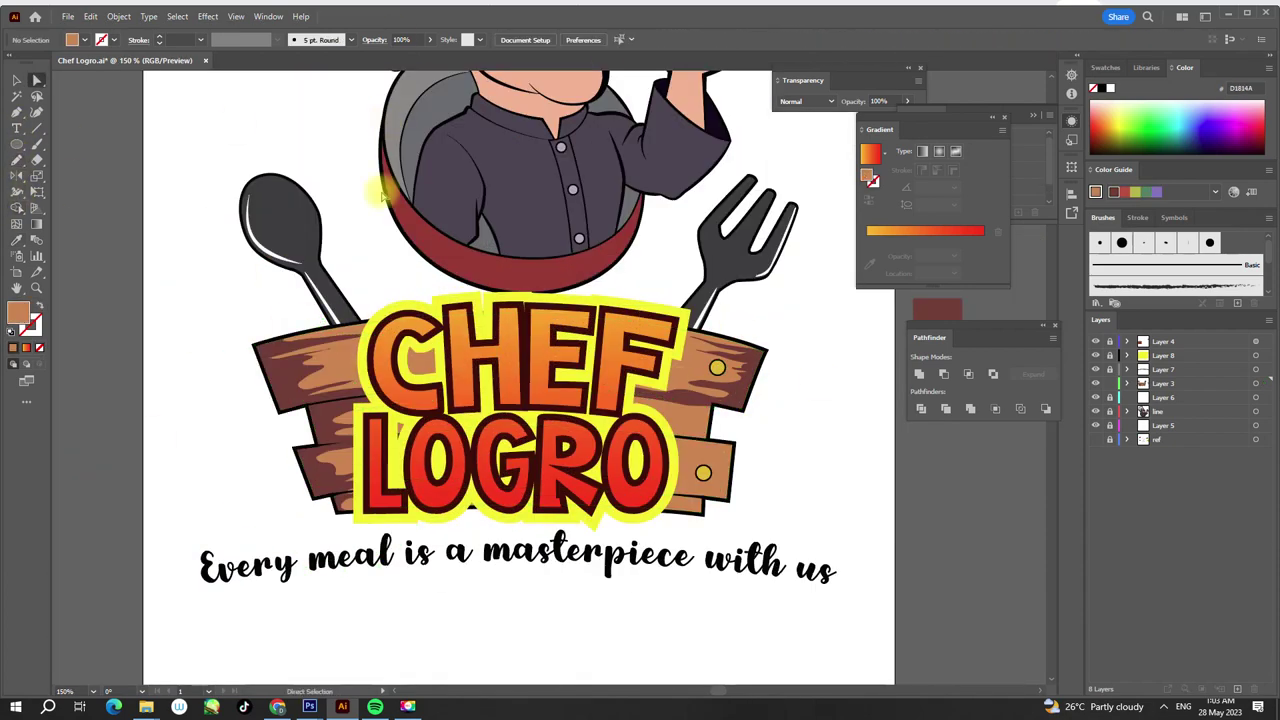
# - Refine the grain shape's anchor points and fill it with sampled dark brown
pyautogui.press('a')
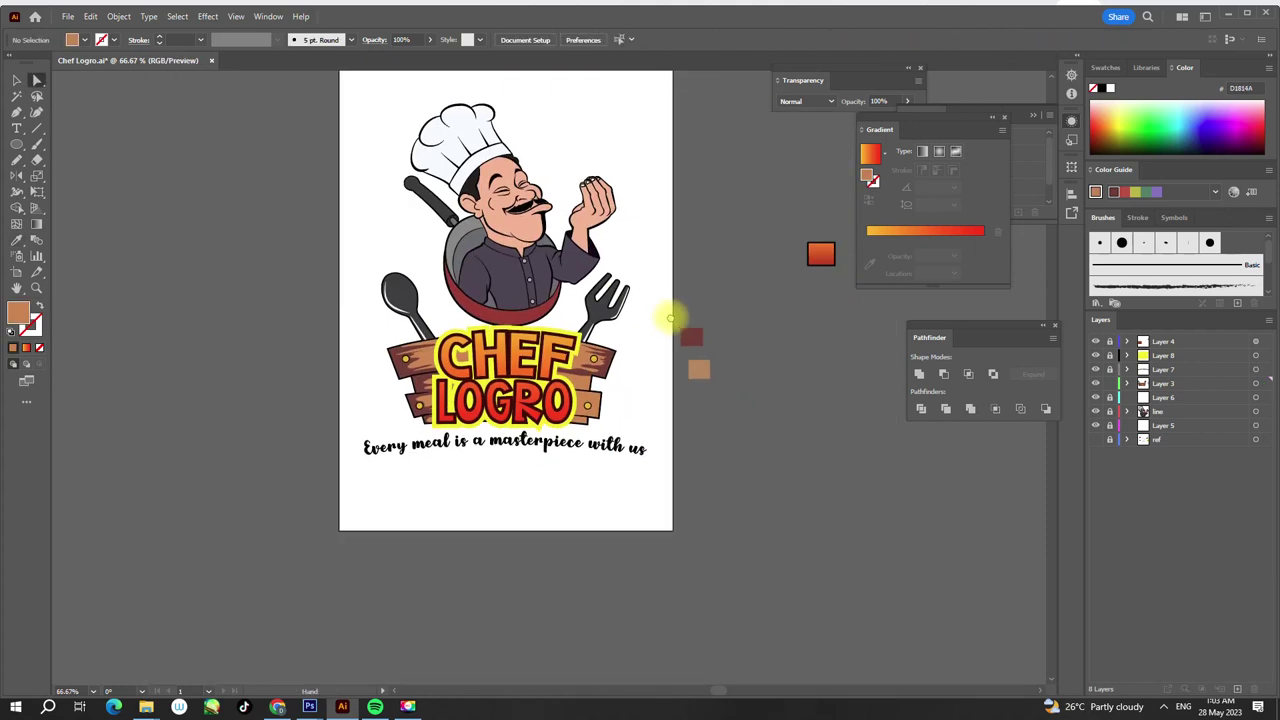
pyautogui.press('i')
pyautogui.scroll(-1, 430, 380)
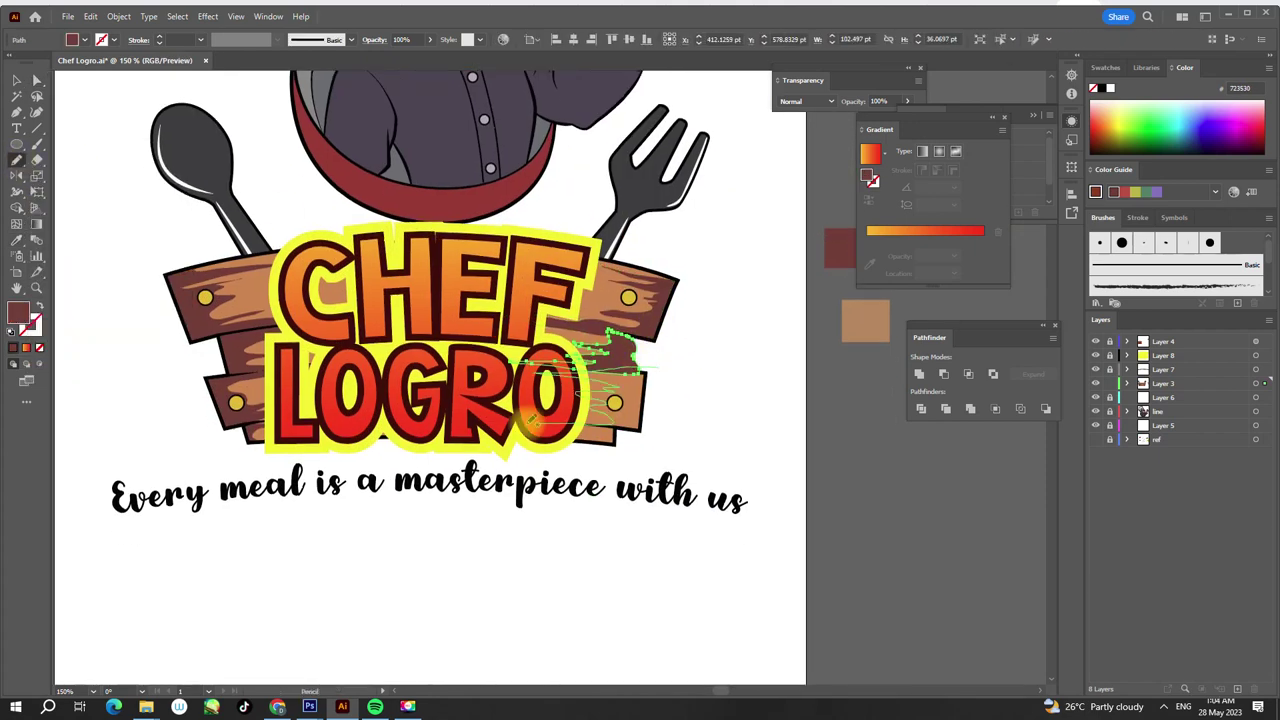
pyautogui.scroll(-1, 529, 421)
pyautogui.scroll(2, 622, 301)
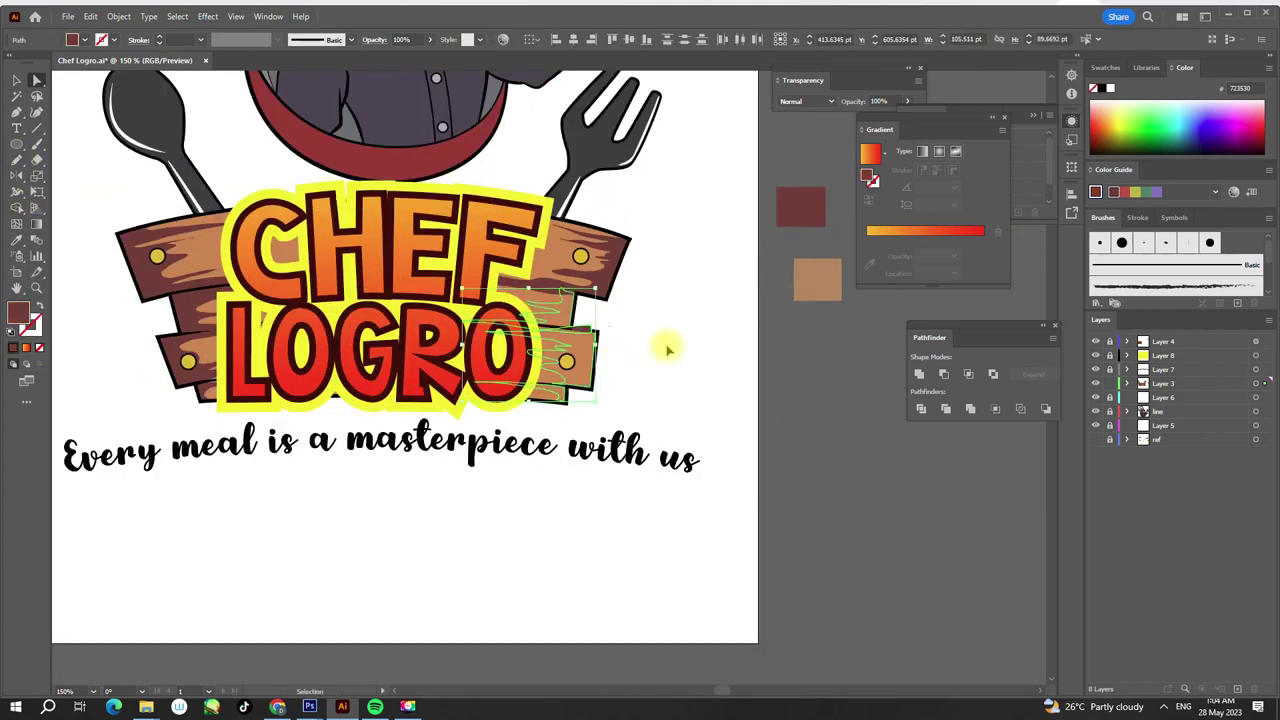
pyautogui.scroll(3, 640, 340)
pyautogui.hotkey('shift', 'm')
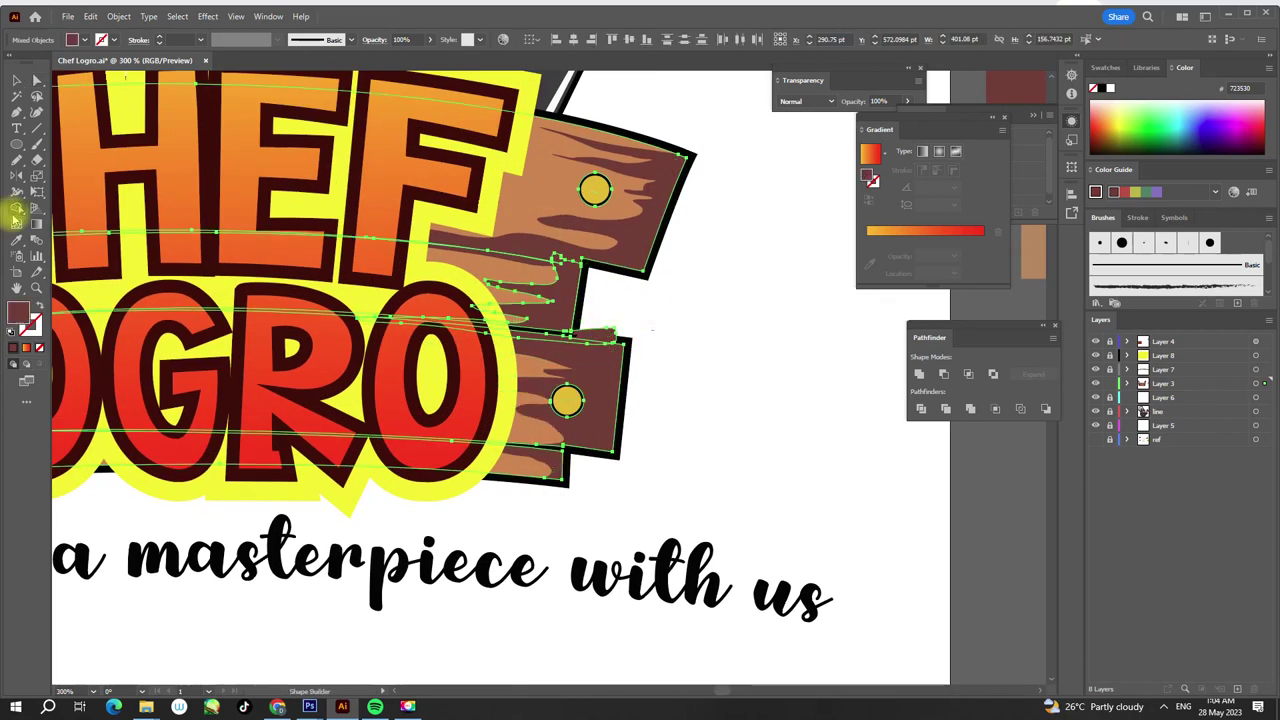
# - Accept the chosen colour in the Color Picker and zoom in on the chef's dark coat
pyautogui.press('v')
pyautogui.scroll(-3, 686, 137)
pyautogui.scroll(2, 686, 137)
pyautogui.scroll(-1, 700, 310)
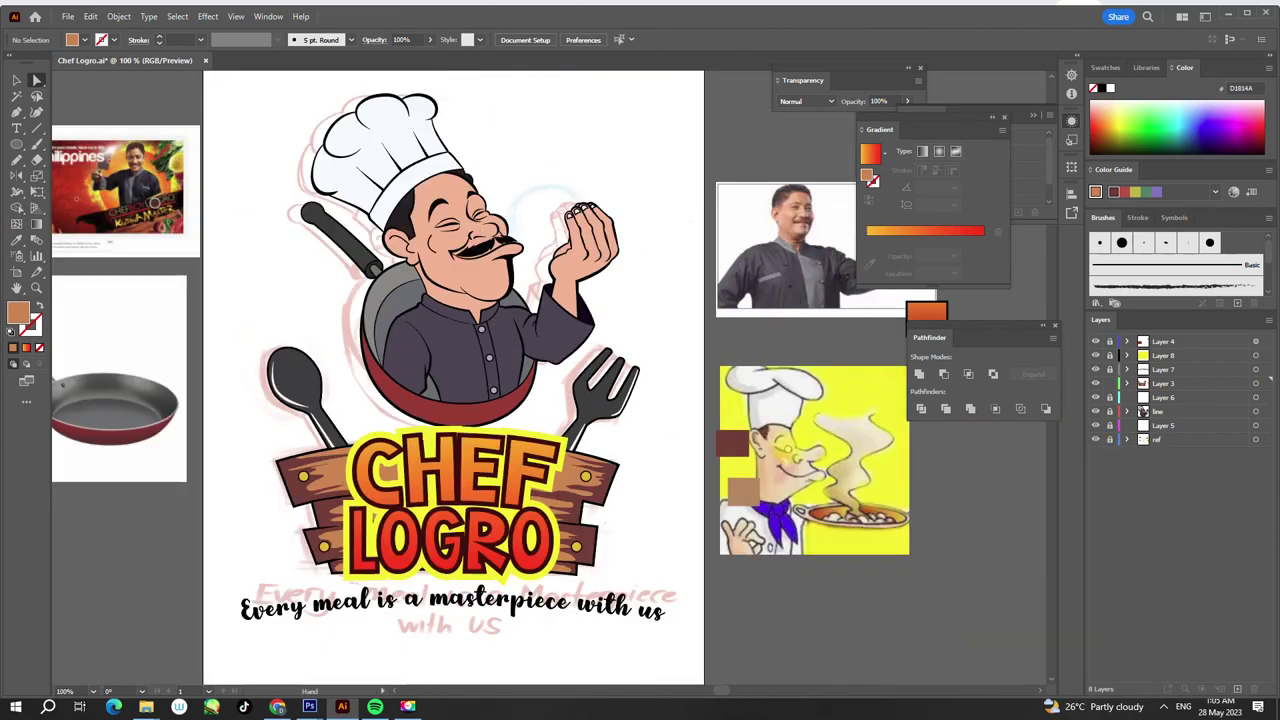
pyautogui.scroll(2, 686, 316)
pyautogui.scroll(-5, 686, 316)
pyautogui.scroll(-1, 686, 316)
pyautogui.click(1112, 410)
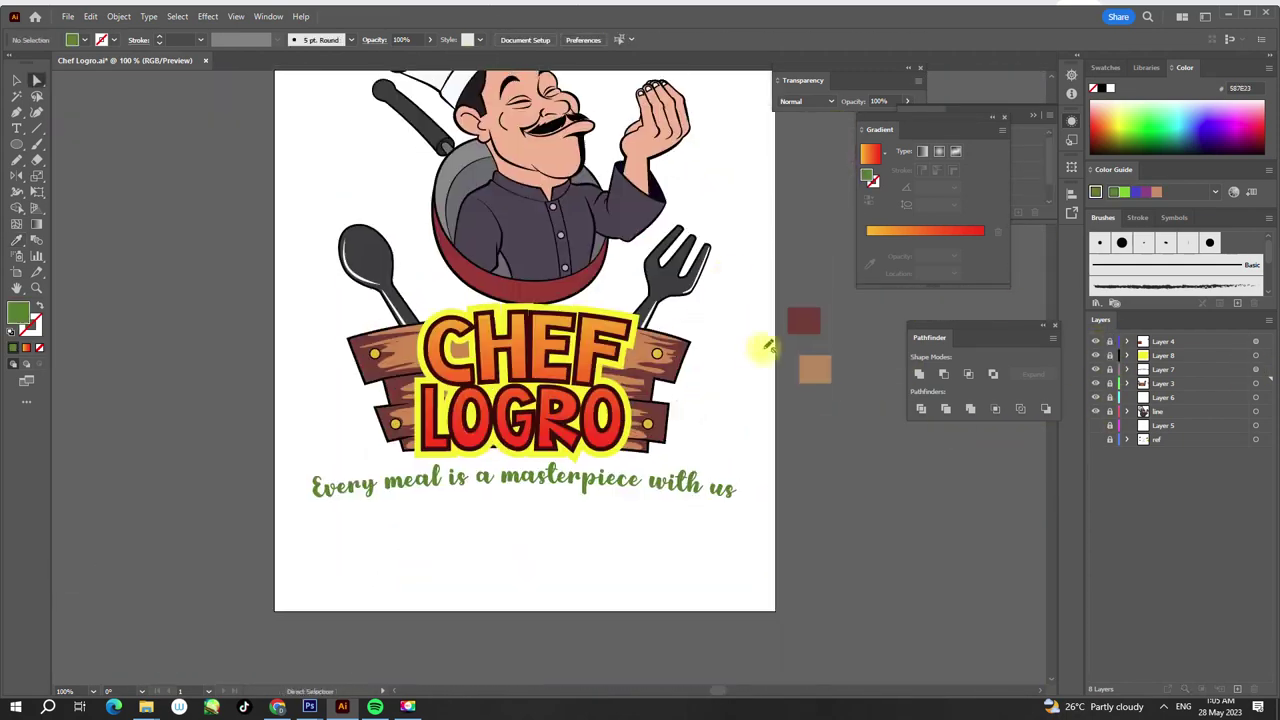
pyautogui.click(952, 398)
pyautogui.scroll(-1, 834, 274)
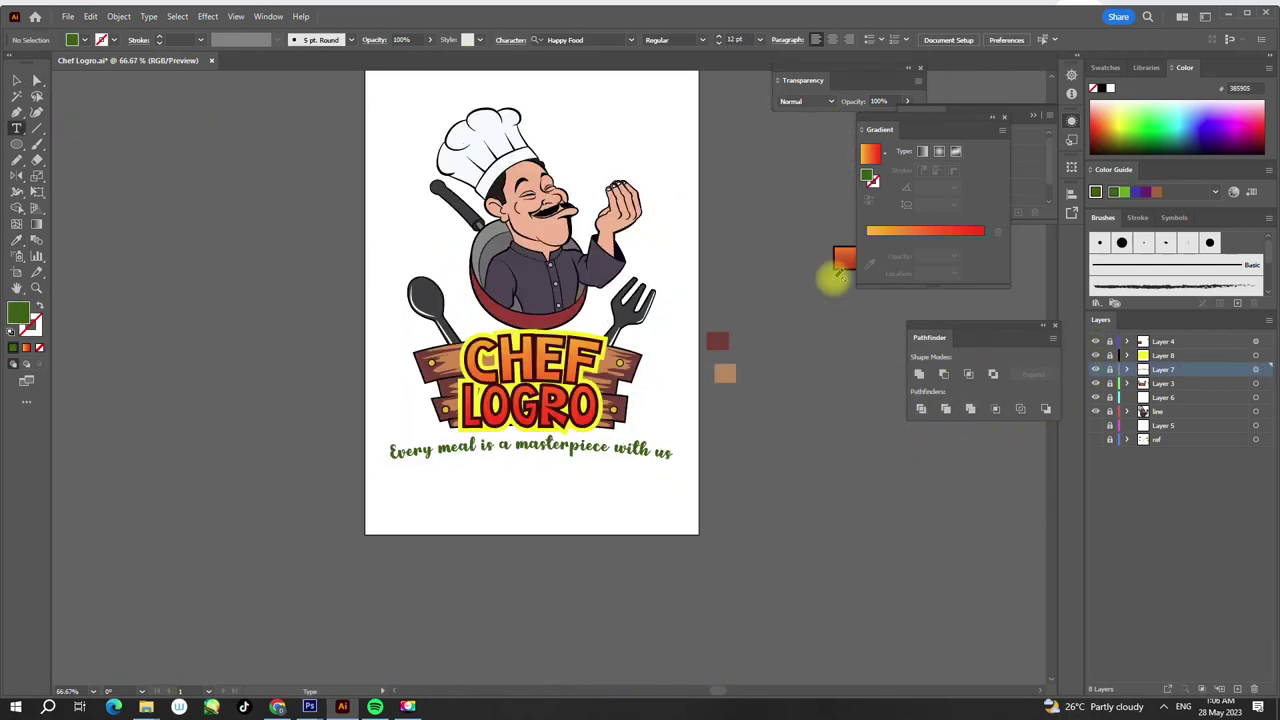
pyautogui.scroll(2, 529, 314)
pyautogui.scroll(1, 574, 218)
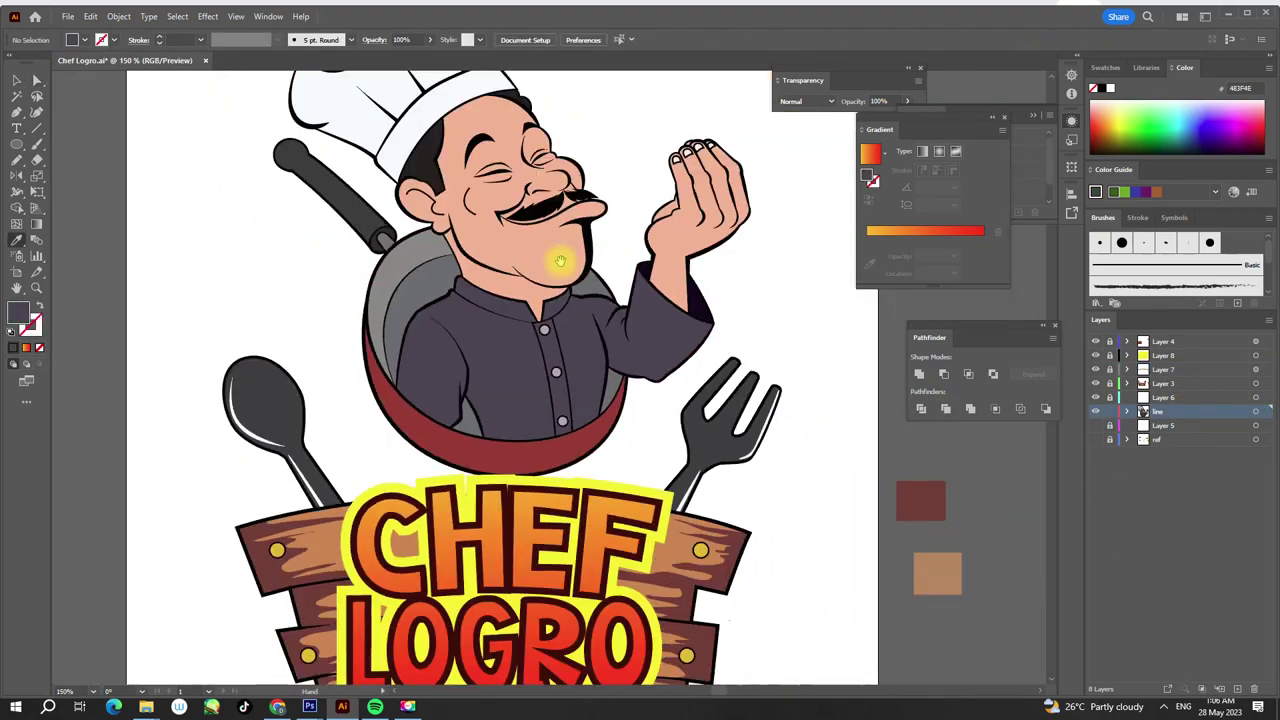
# - Build the pan's gradient from the hat's light grey and the handle's dark grey
pyautogui.press('i')
pyautogui.click(652, 387)
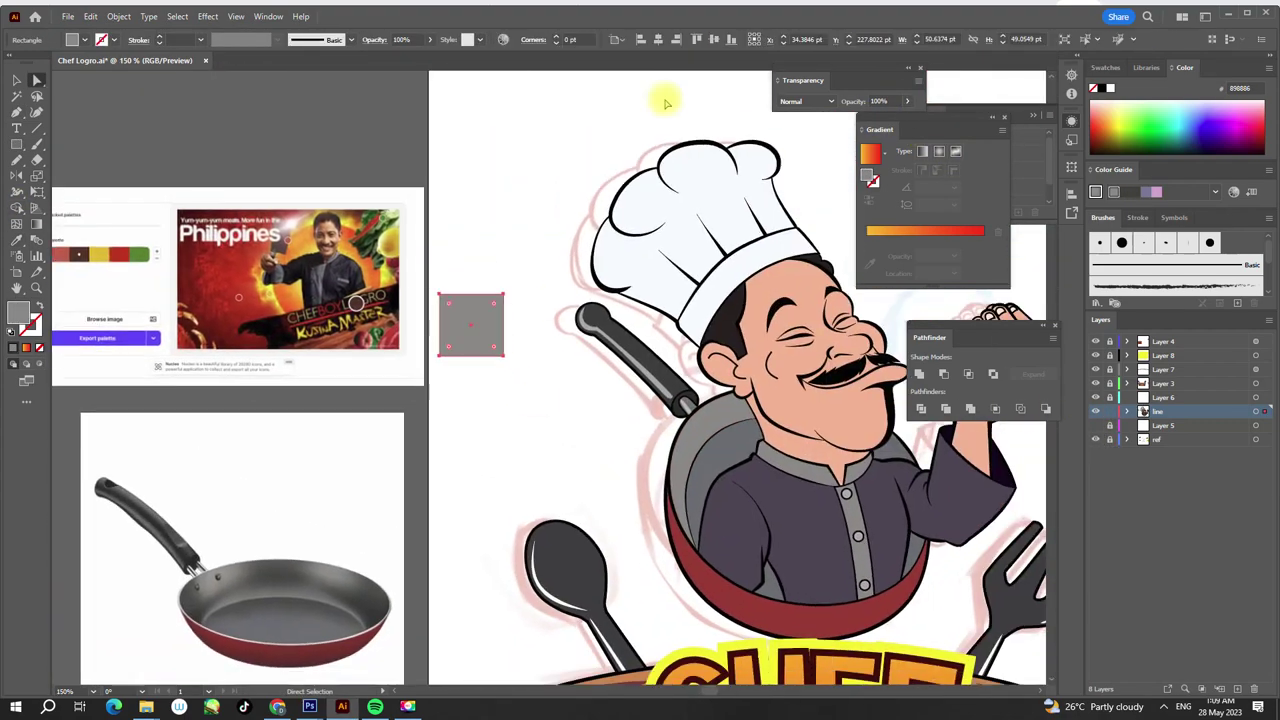
pyautogui.click(693, 233)
pyautogui.click(986, 238)
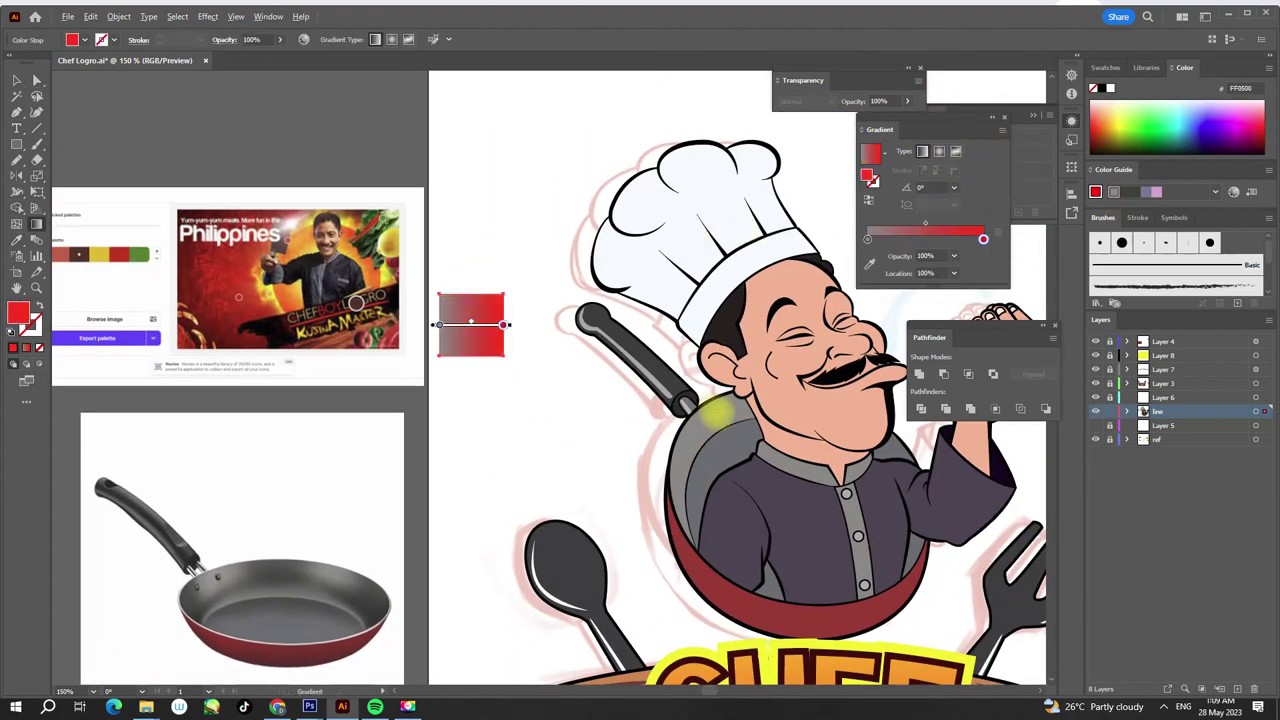
pyautogui.click(868, 241)
pyautogui.click(660, 380)
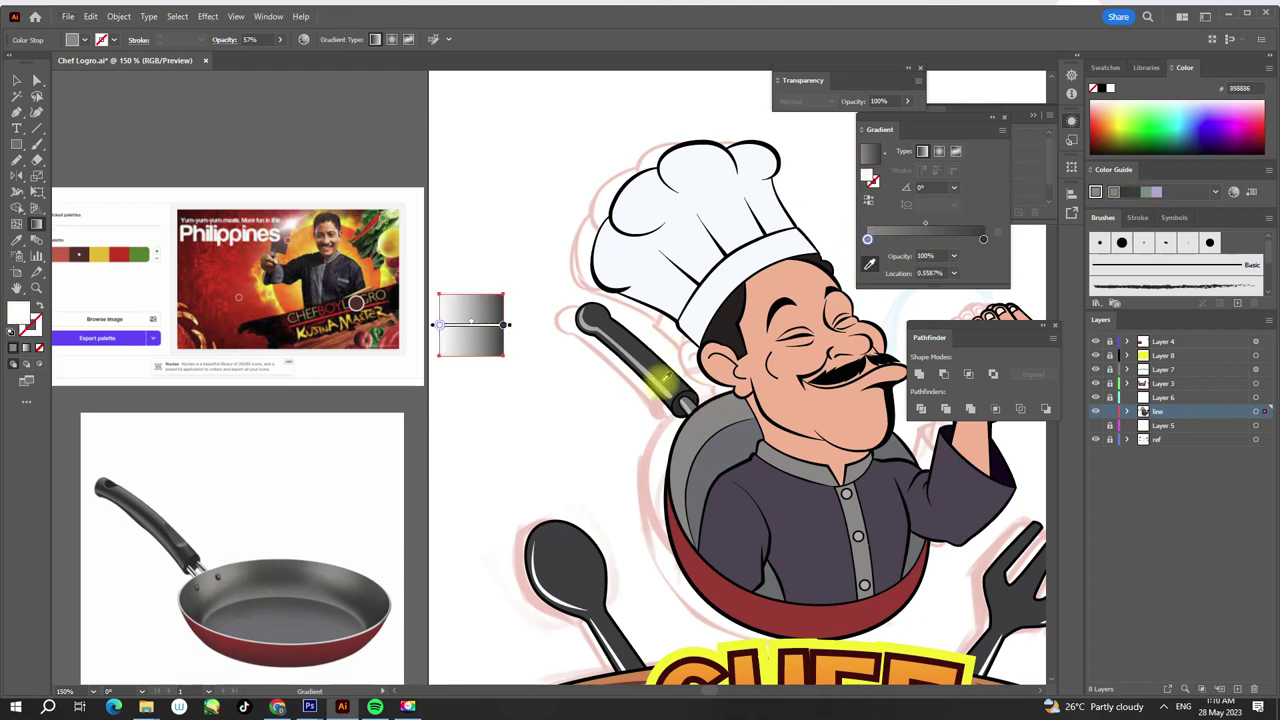
pyautogui.moveTo(720, 418); pyautogui.dragTo(655, 570)
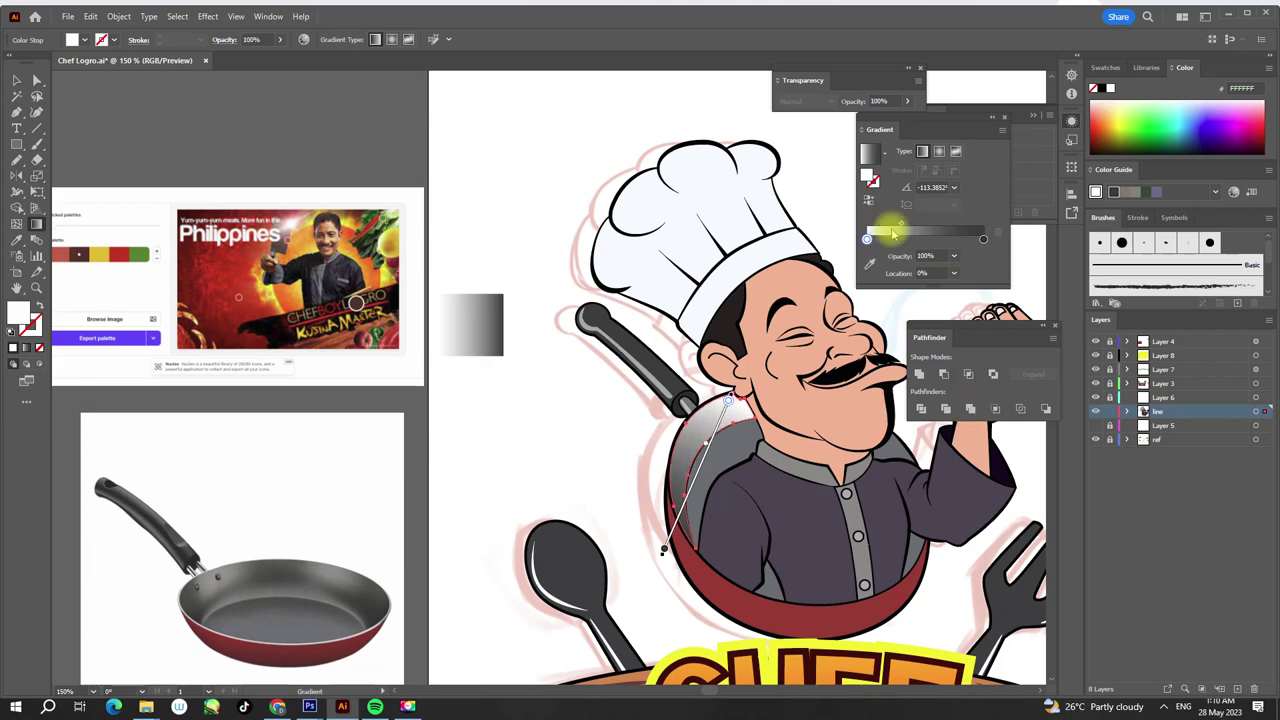
# - Add a middle colour stop to the pan's grey gradient and nudge it left
pyautogui.click(982, 240)
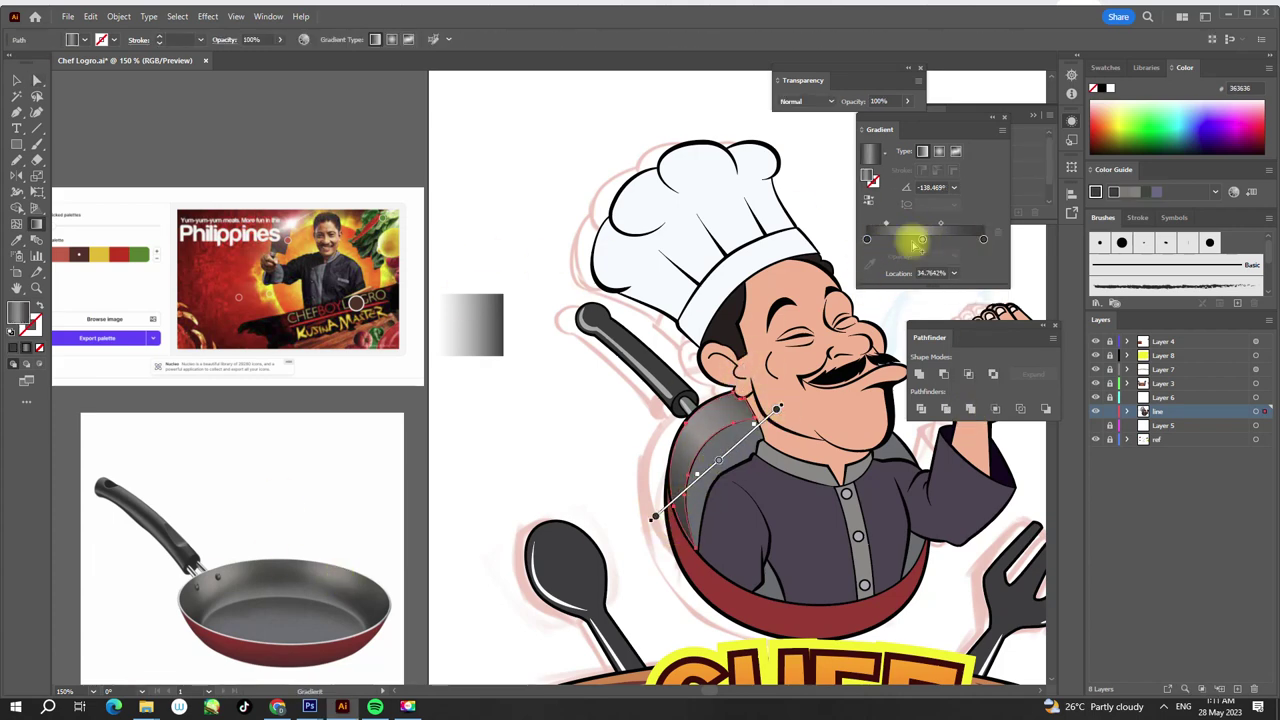
pyautogui.doubleClick(983, 255)
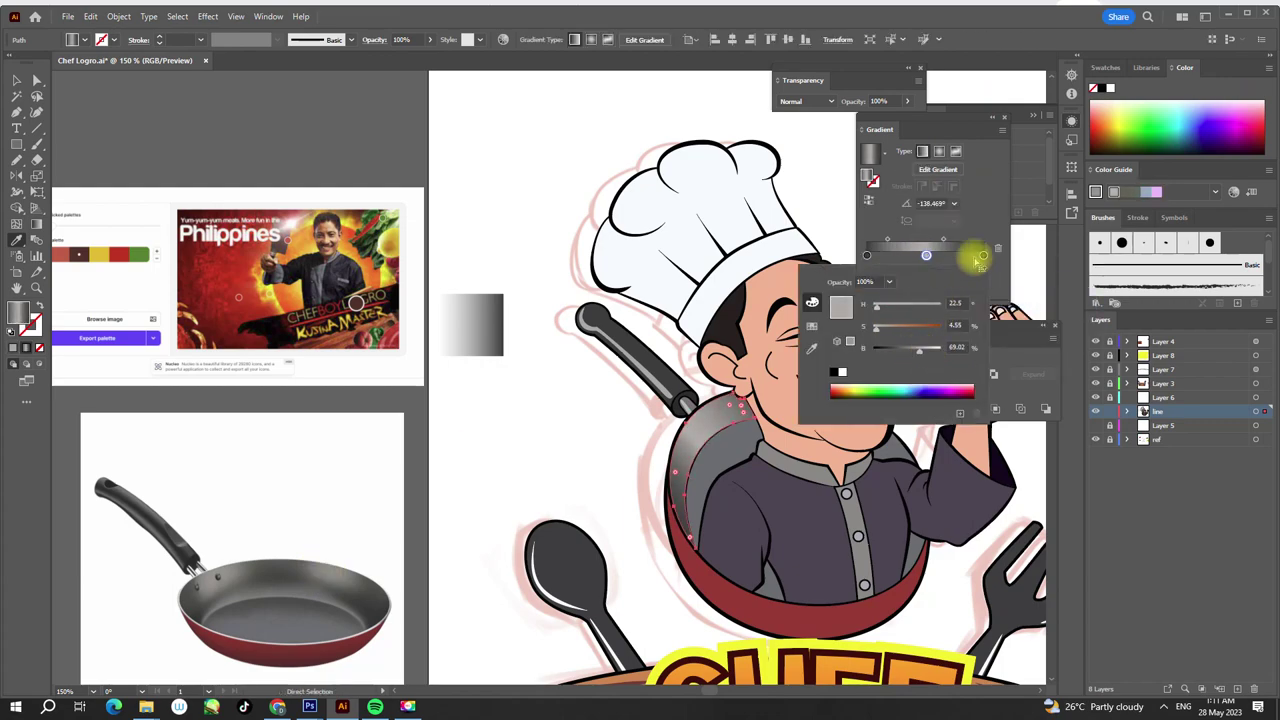
pyautogui.click(936, 255)
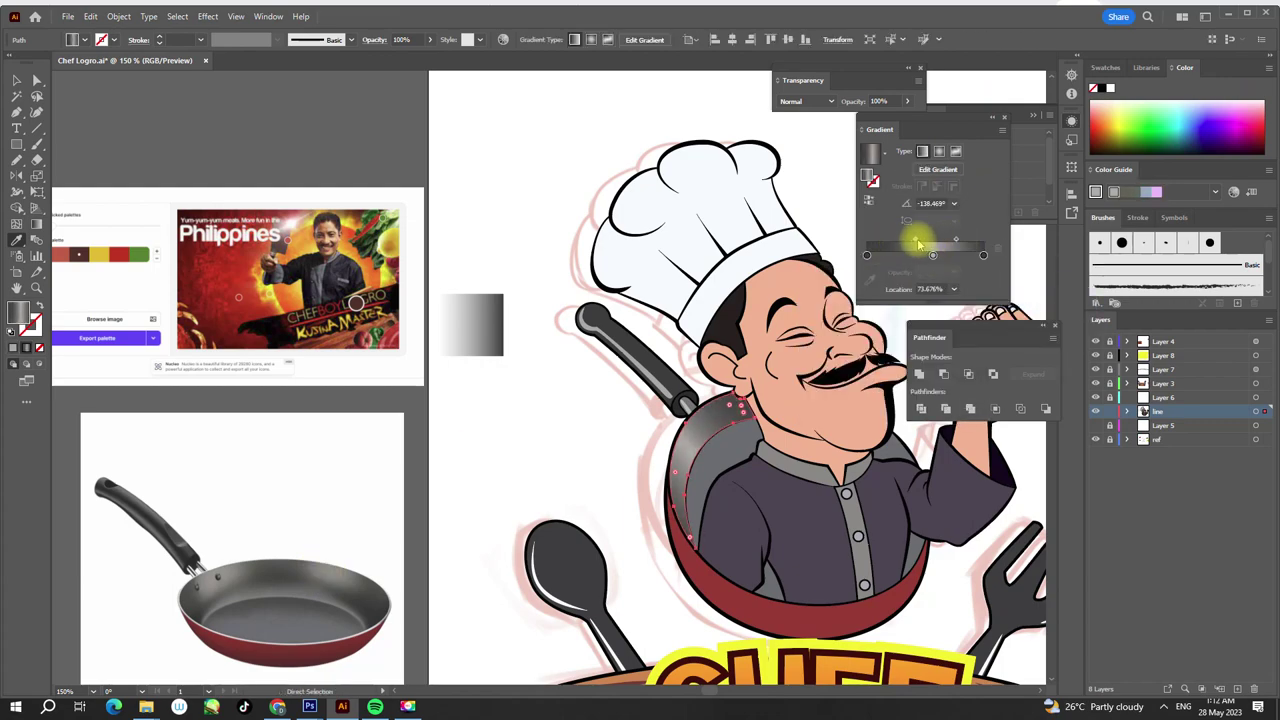
pyautogui.moveTo(922, 244); pyautogui.dragTo(917, 240)
pyautogui.click(775, 412)
pyautogui.scroll(-3, 693, 474)
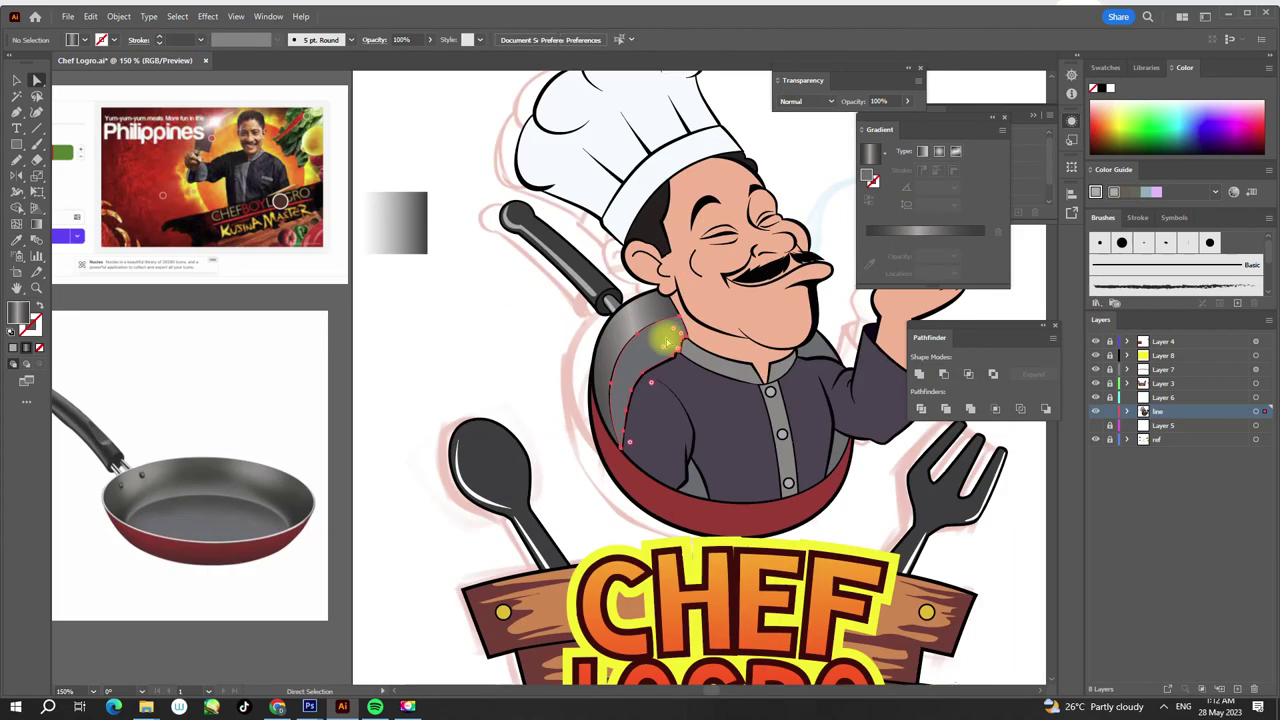
pyautogui.hscroll(3, 693, 474)
pyautogui.press('i')
pyautogui.doubleClick(870, 256)
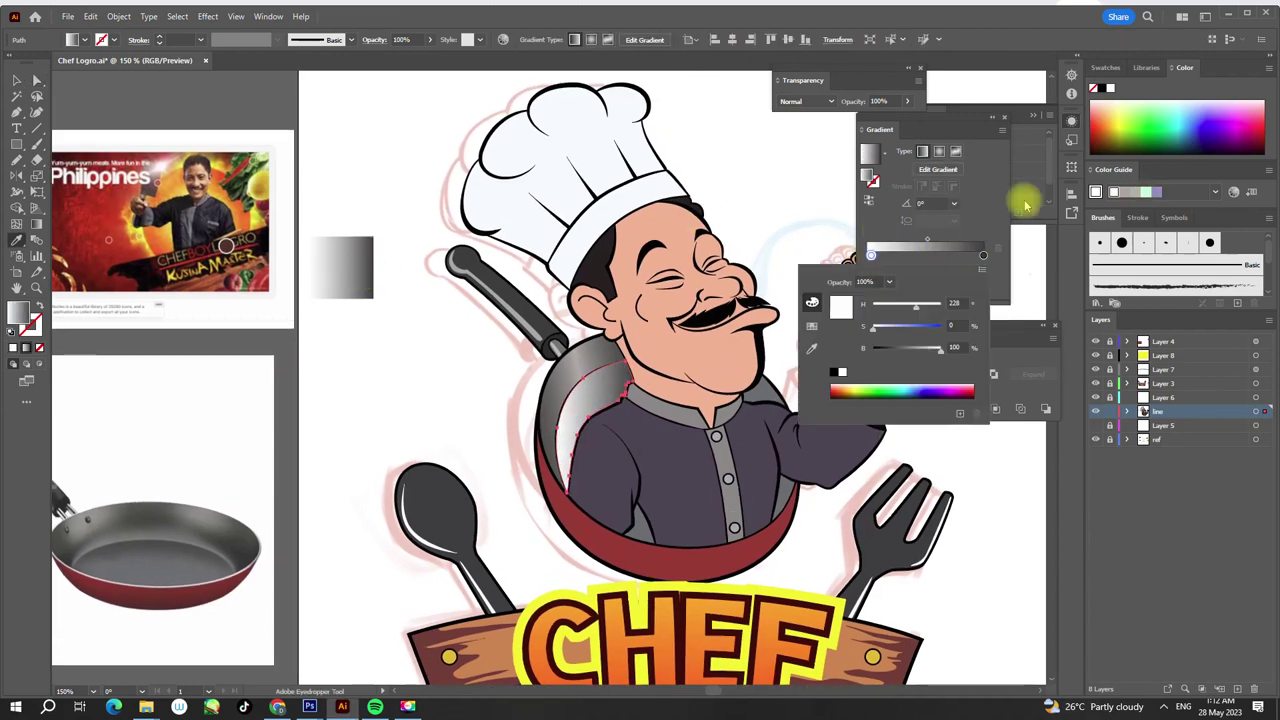
pyautogui.press('g')
pyautogui.click(611, 356)
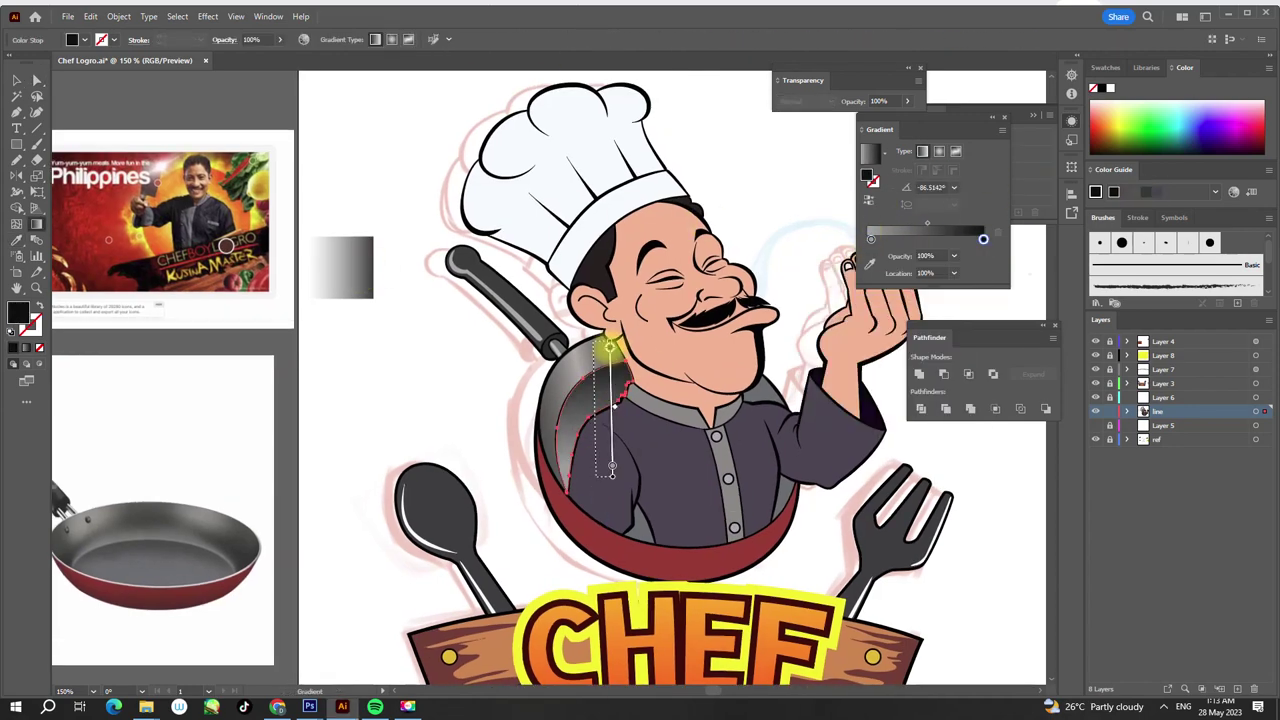
# - Redraw the pan's grey gradient as a short diagonal across the bowl
pyautogui.scroll(-2, 600, 370)
pyautogui.moveTo(628, 390); pyautogui.dragTo(617, 470)
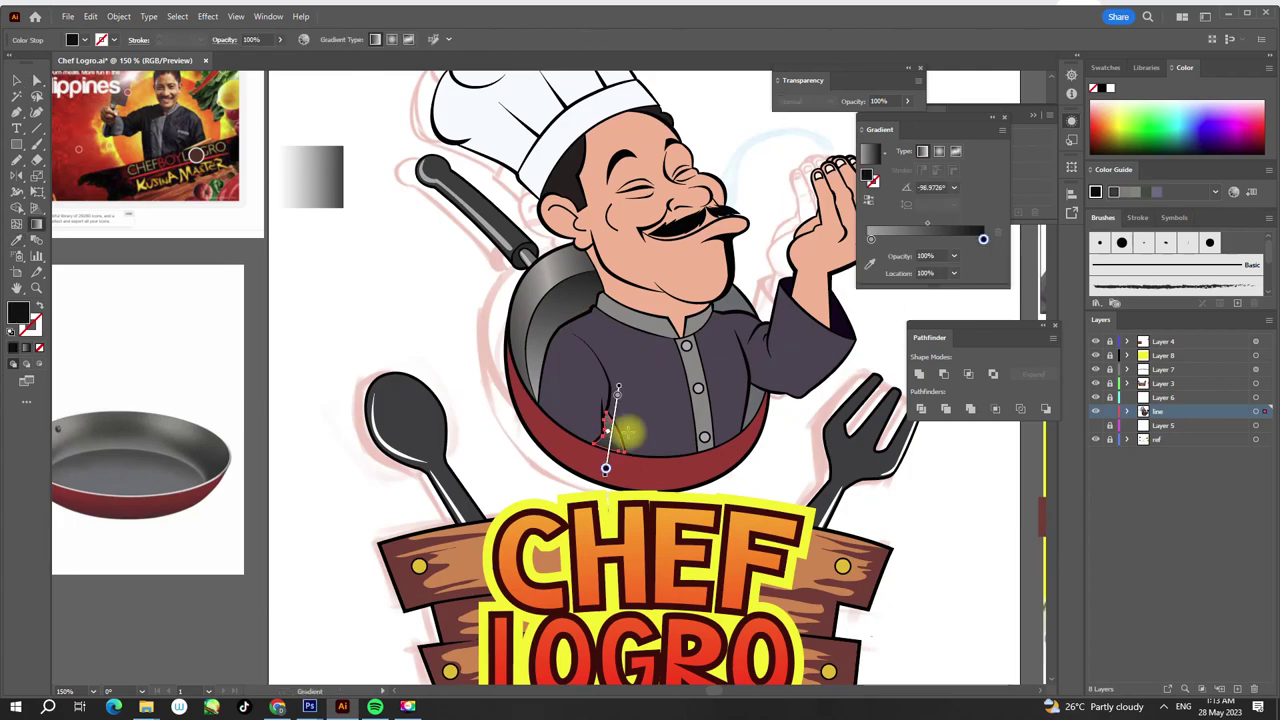
pyautogui.scroll(1, 651, 243)
pyautogui.scroll(-1, 651, 343)
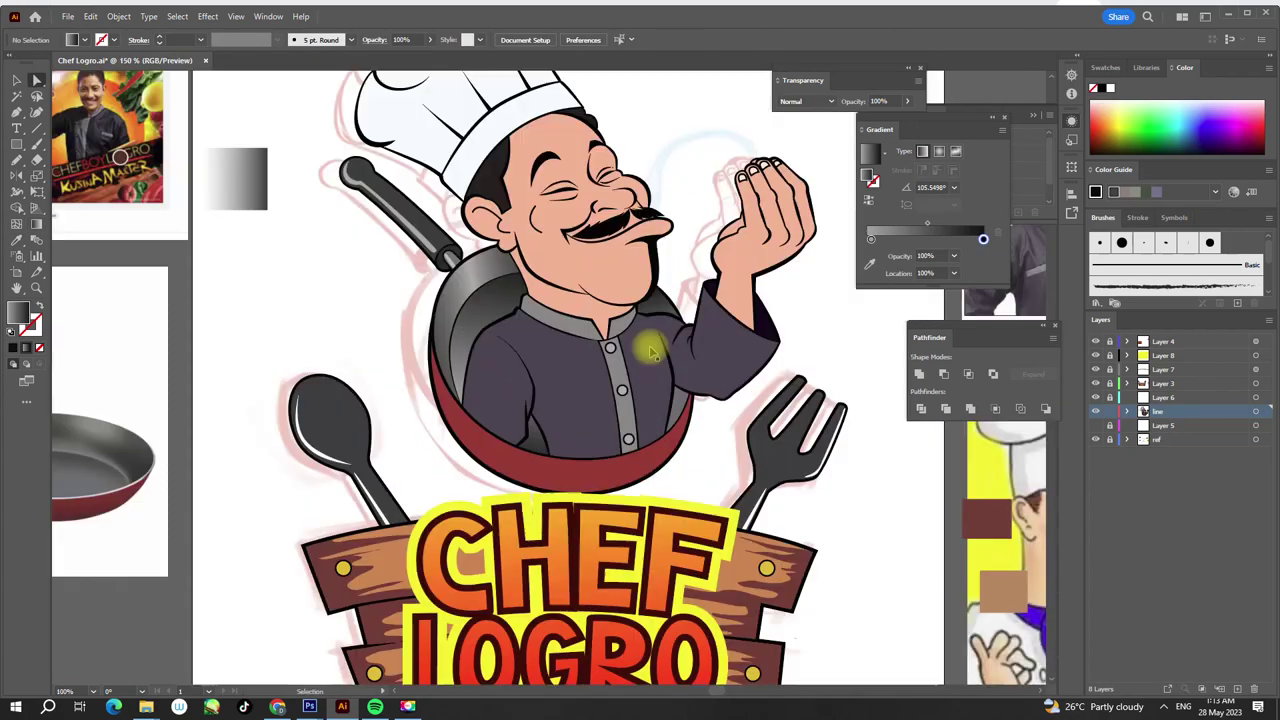
pyautogui.scroll(1, 651, 343)
pyautogui.moveTo(651, 472); pyautogui.dragTo(716, 422)
pyautogui.scroll(-3, 716, 422)
pyautogui.scroll(3, 766, 120)
pyautogui.doubleClick(20, 313)
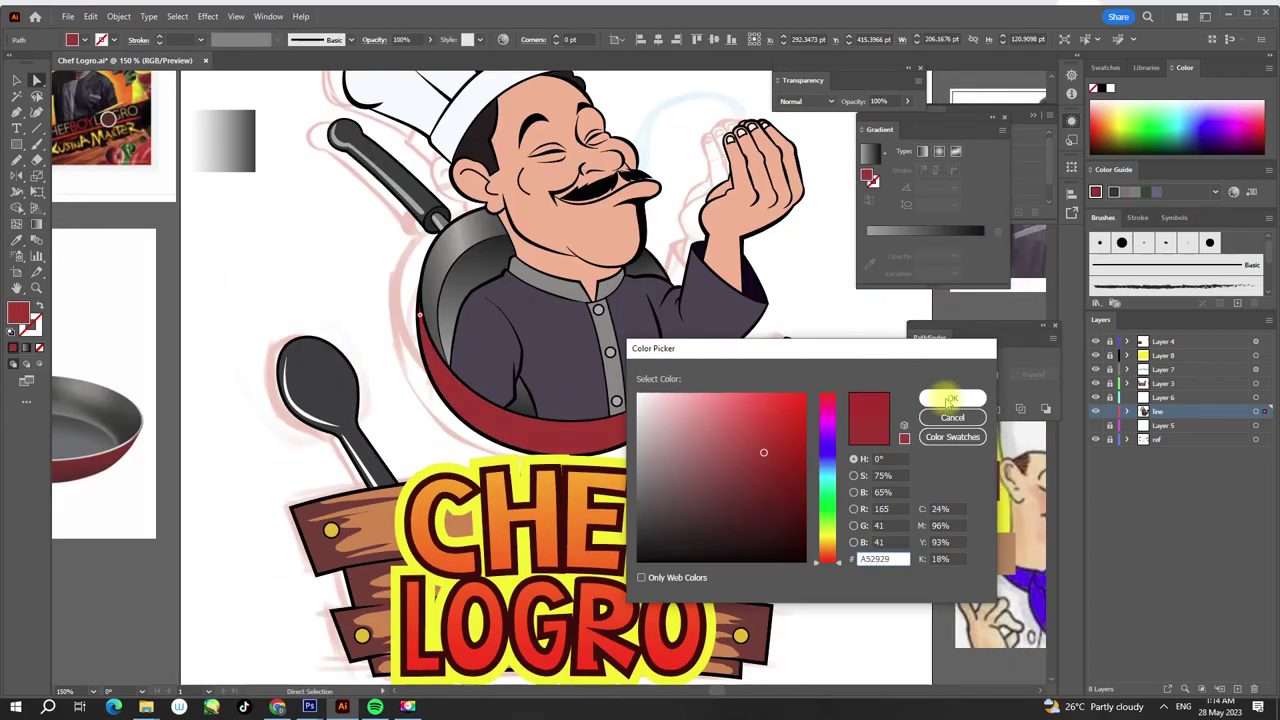
# - Give the pan rim a vertical linear gradient from #E33838 to #A52929
pyautogui.click(943, 398)
pyautogui.scroll(-2, 709, 364)
pyautogui.click(985, 240)
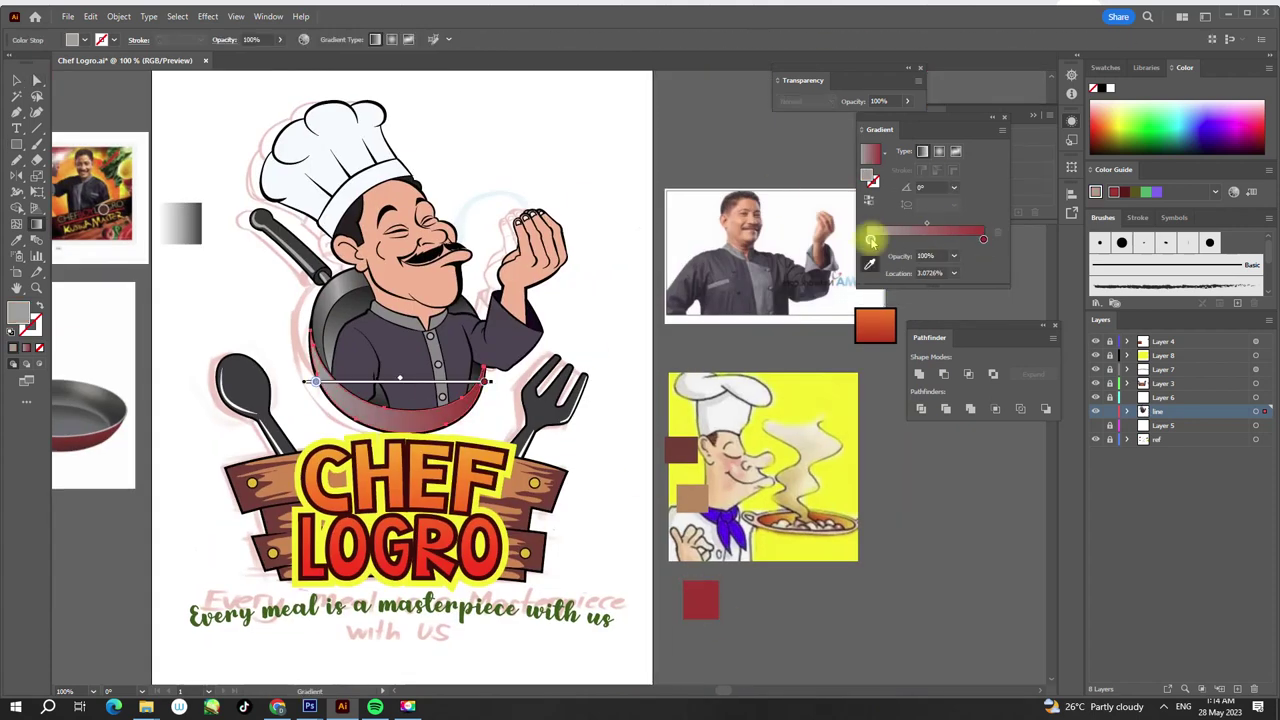
pyautogui.doubleClick(871, 240)
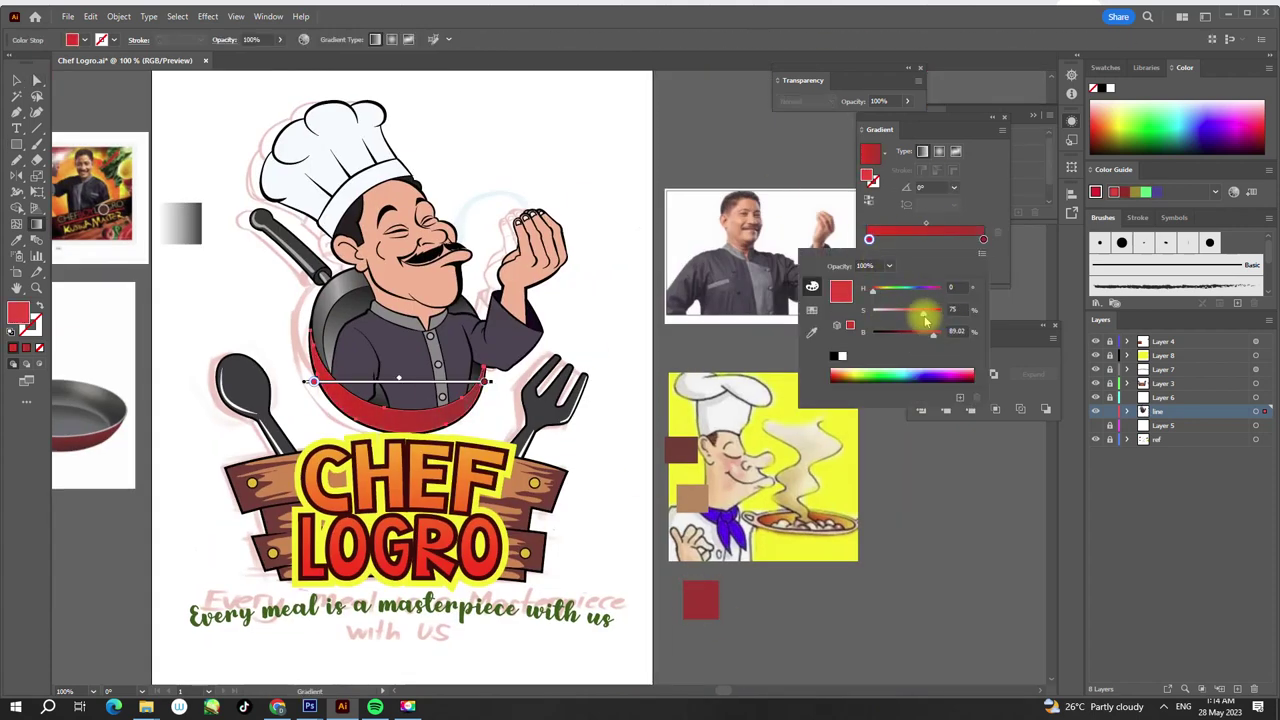
pyautogui.doubleClick(983, 240)
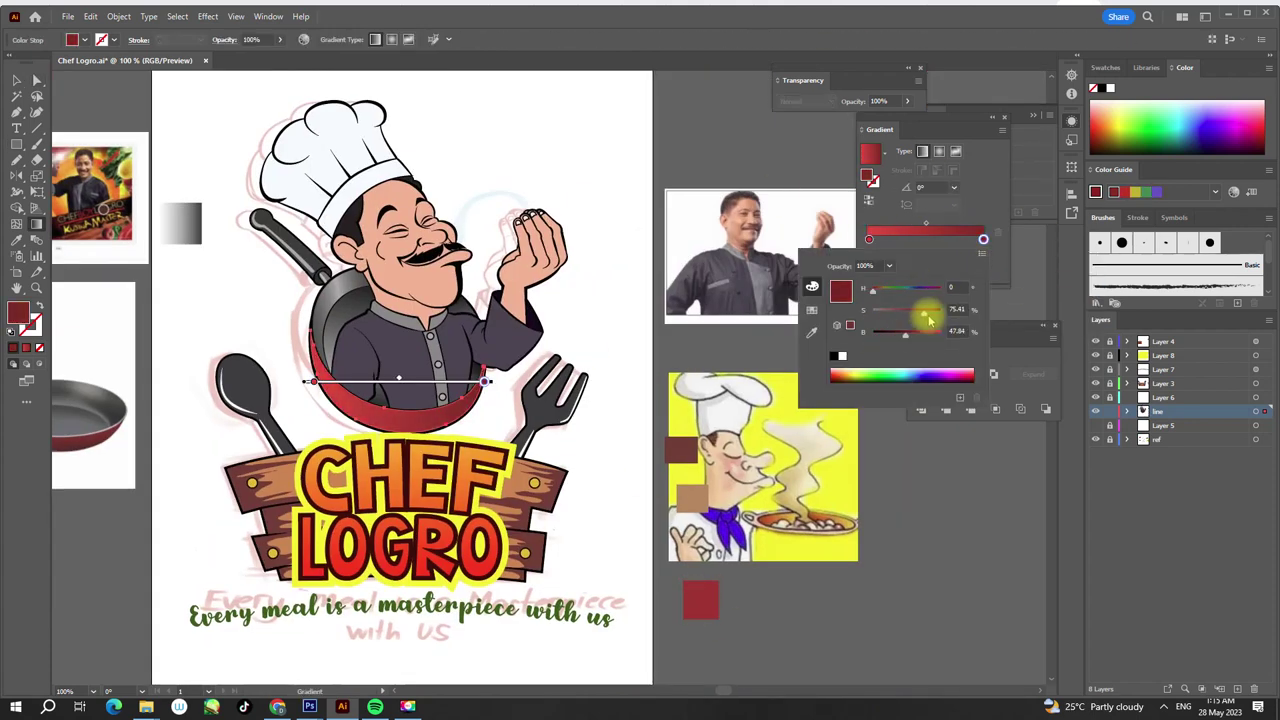
pyautogui.moveTo(400, 450); pyautogui.dragTo(405, 360)
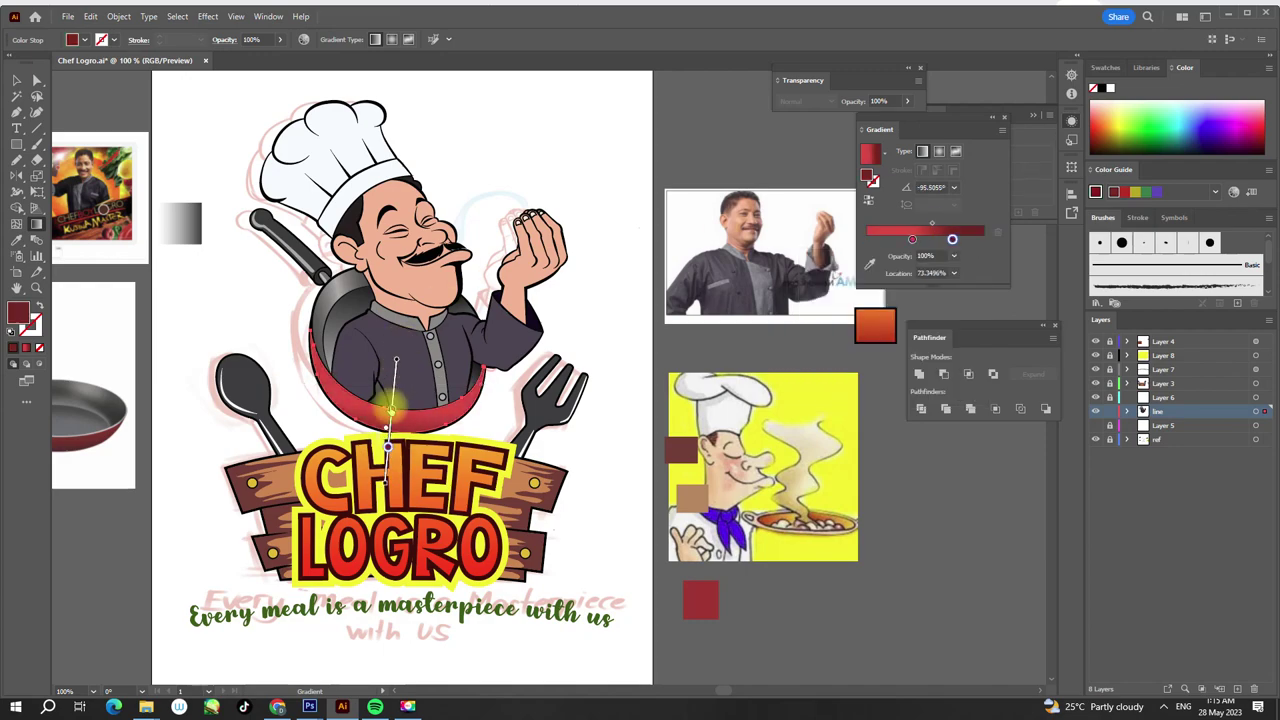
pyautogui.hotkey('ctrl', '=')
pyautogui.press('i')
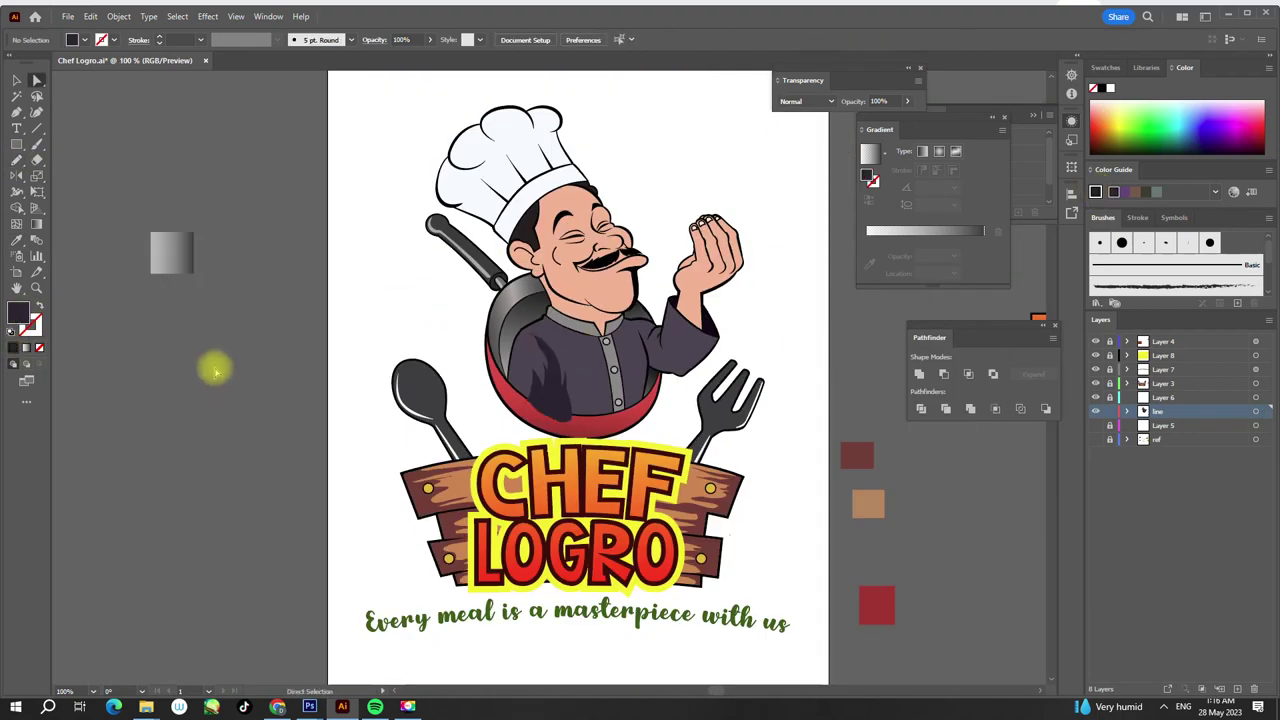
# - Finish the coat shadow shape and select the chef's sleeve
pyautogui.scroll(2, 537, 366)
pyautogui.press('n')
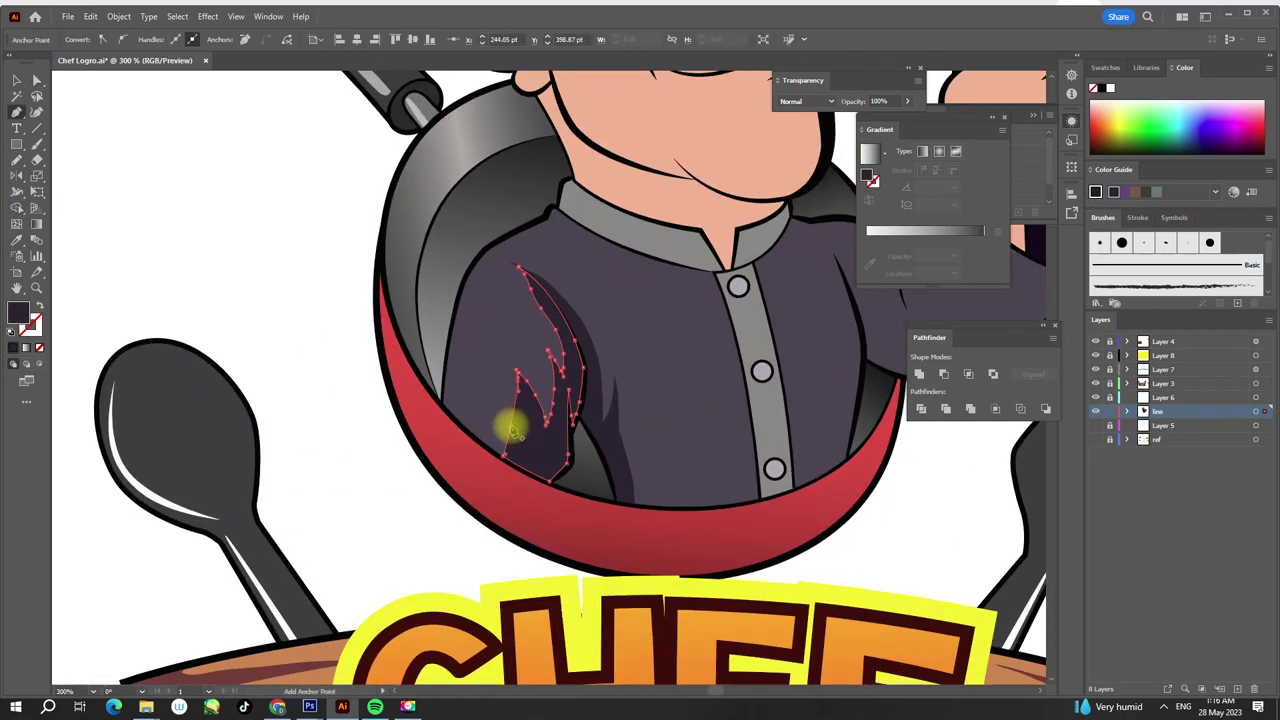
pyautogui.hotkey('ctrl', 'shift', 'a')
pyautogui.hotkey('ctrl', '-')
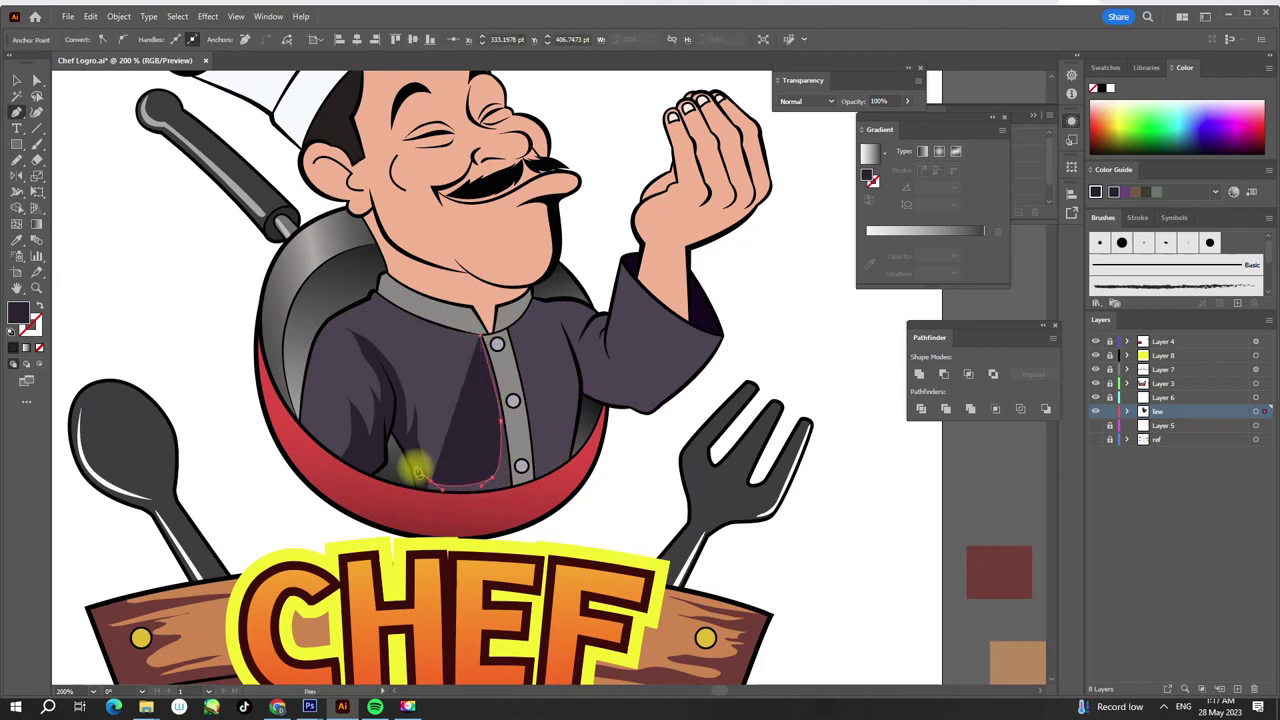
pyautogui.hotkey('ctrl', '+')
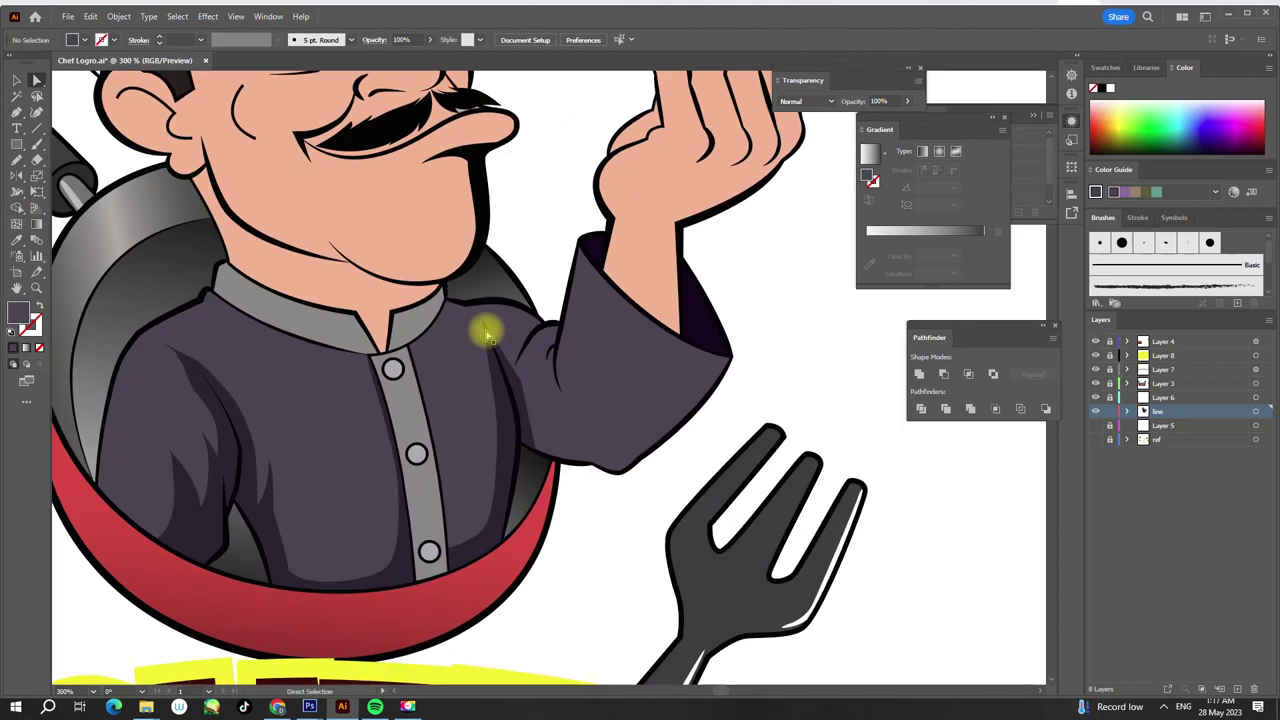
pyautogui.click(766, 371)
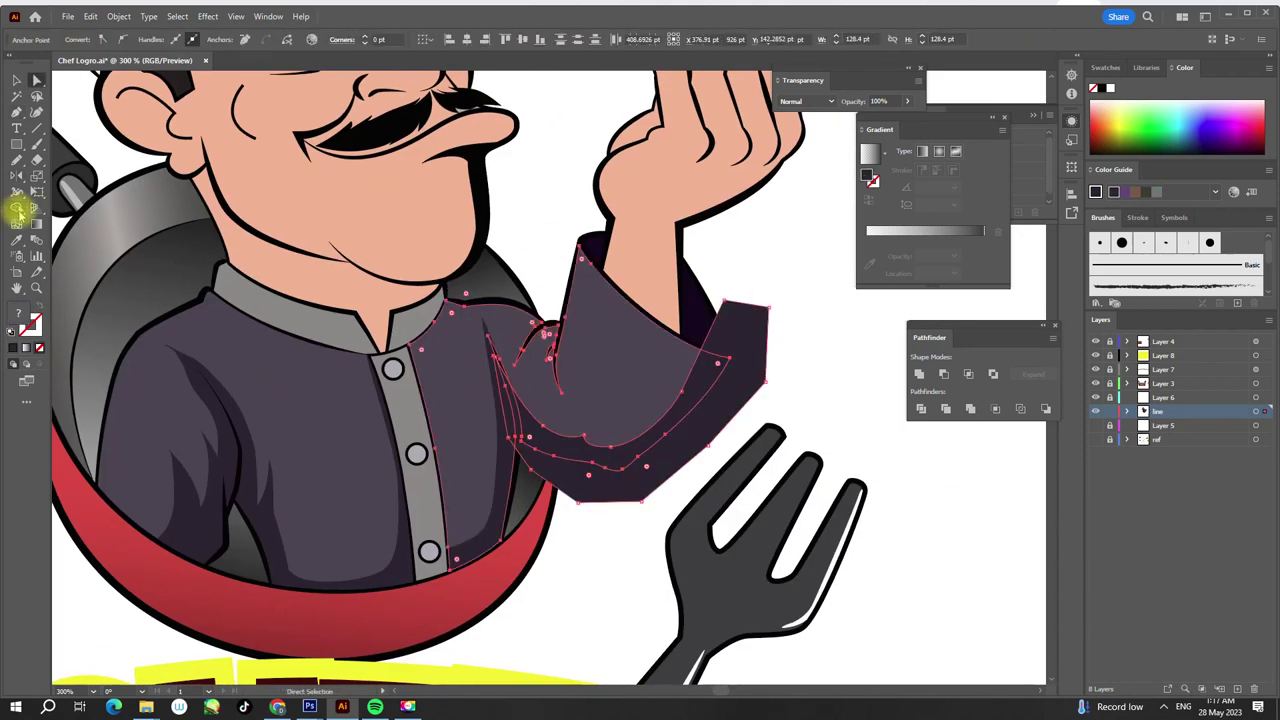
pyautogui.click(16, 143)
pyautogui.scroll(2, 500, 400)
pyautogui.hotkey('ctrl', 'shift', 'a')
pyautogui.hotkey('ctrl', '0')
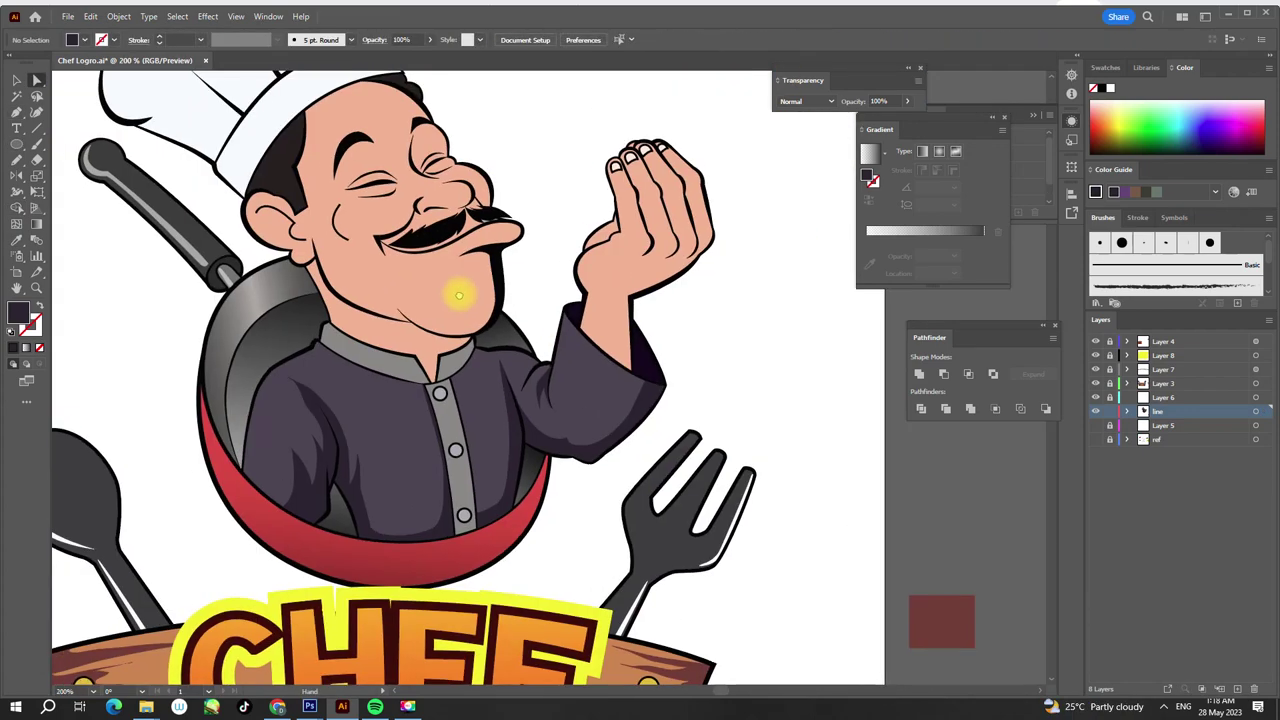
# - Draw a pale lavender highlight shape on the chef's jacket shoulder
pyautogui.doubleClick(18, 313)
pyautogui.press('Return')
pyautogui.scroll(3, 557, 283)
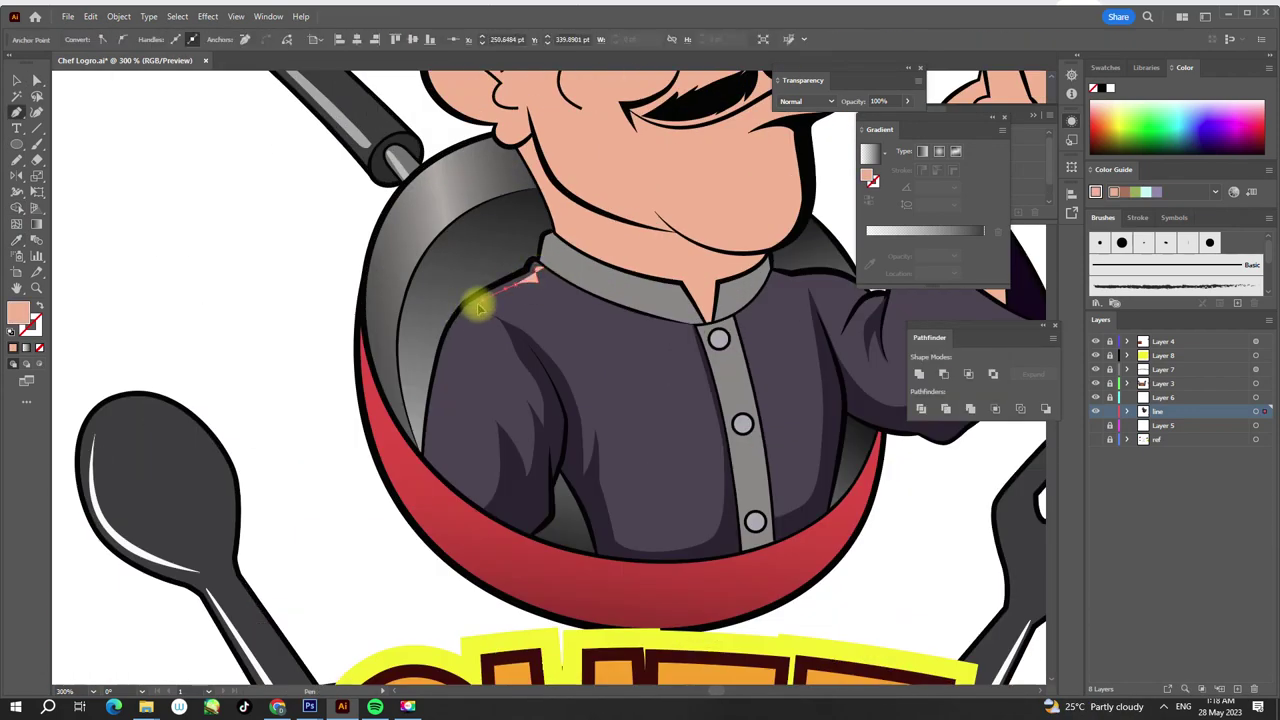
pyautogui.click(450, 415)
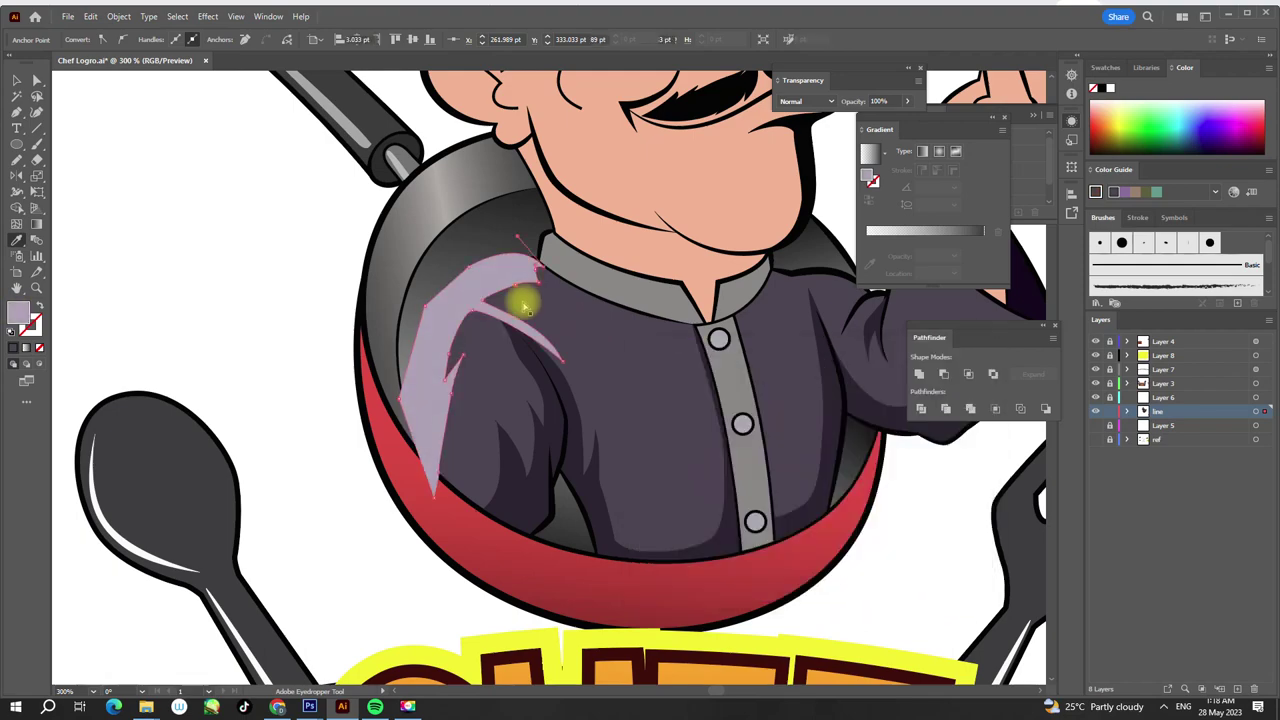
pyautogui.hotkey('ctrl', '0')
pyautogui.scroll(3, 480, 270)
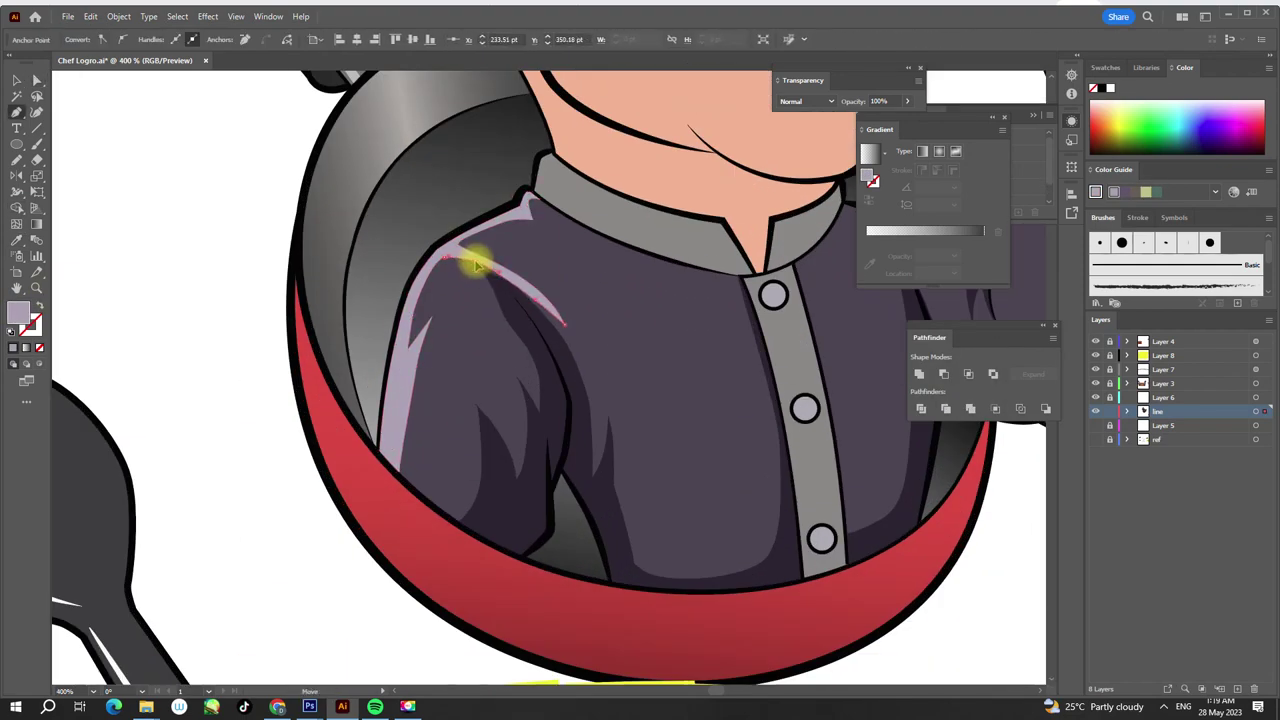
pyautogui.press('p')
pyautogui.scroll(-2, 529, 329)
pyautogui.scroll(-1, 529, 329)
# - Add another lavender highlight path on the raised sleeve
pyautogui.hotkey('ctrl', '0')
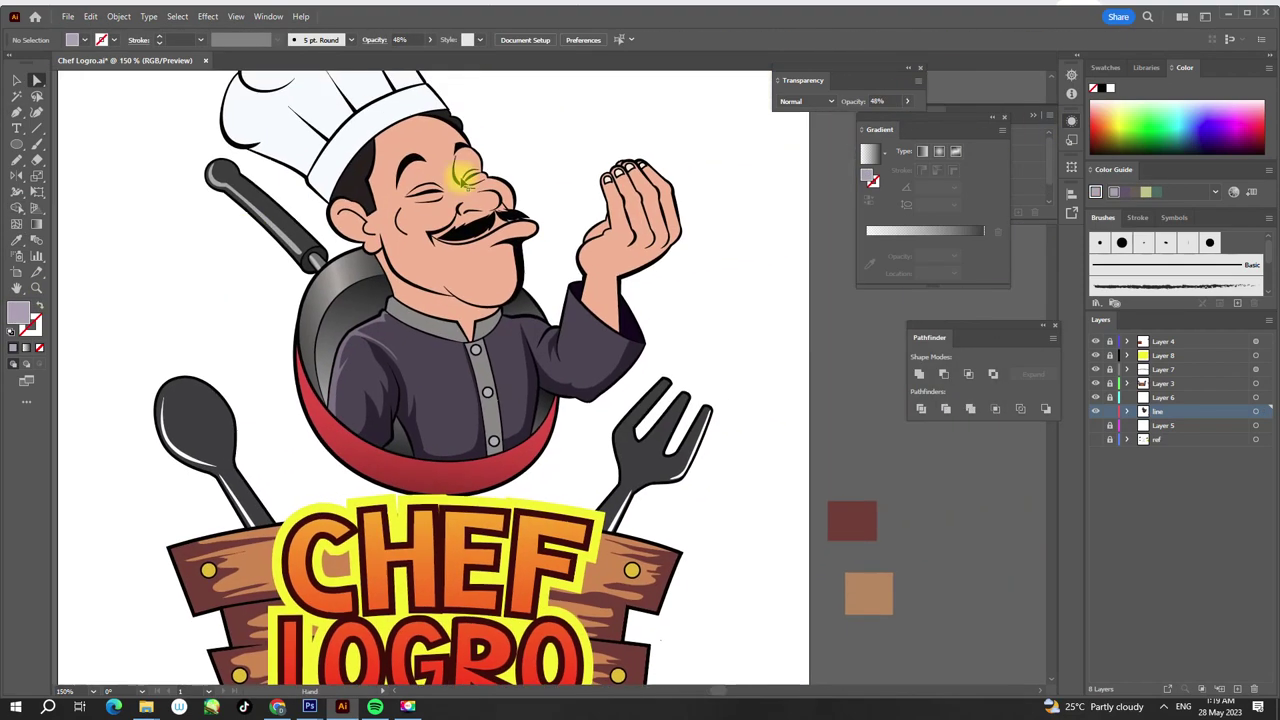
pyautogui.scroll(3, 475, 316)
pyautogui.scroll(-2, 609, 309)
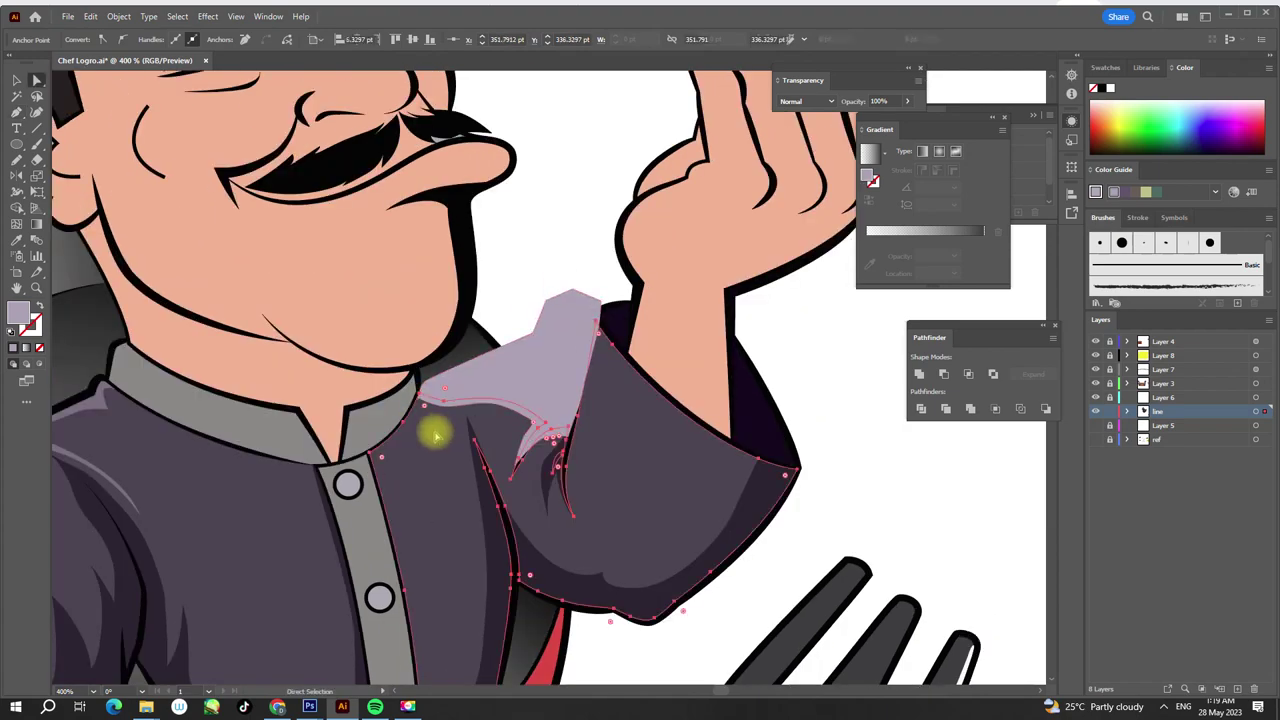
pyautogui.scroll(-2, 603, 371)
pyautogui.scroll(3, 560, 201)
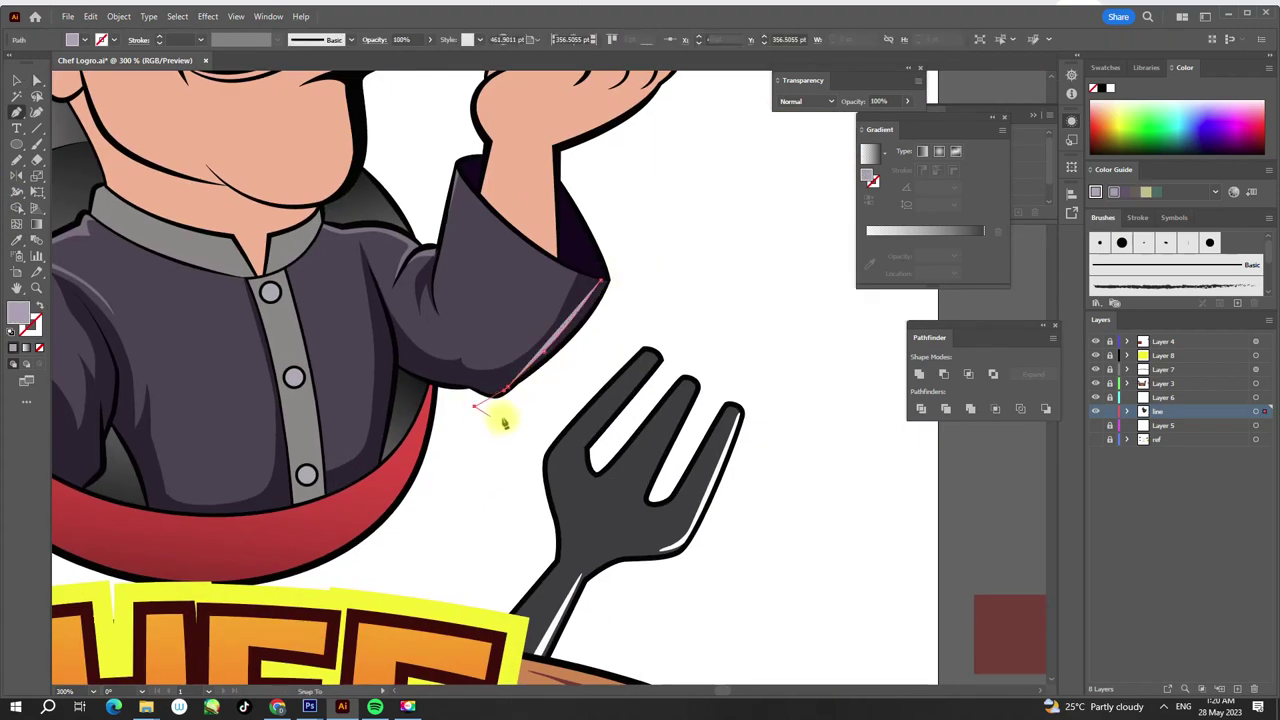
# - Colour the tagline 'Every meal is a masterpiece with us' black
pyautogui.hotkey('ctrl', '0')
pyautogui.moveTo(599, 258); pyautogui.dragTo(619, 164)
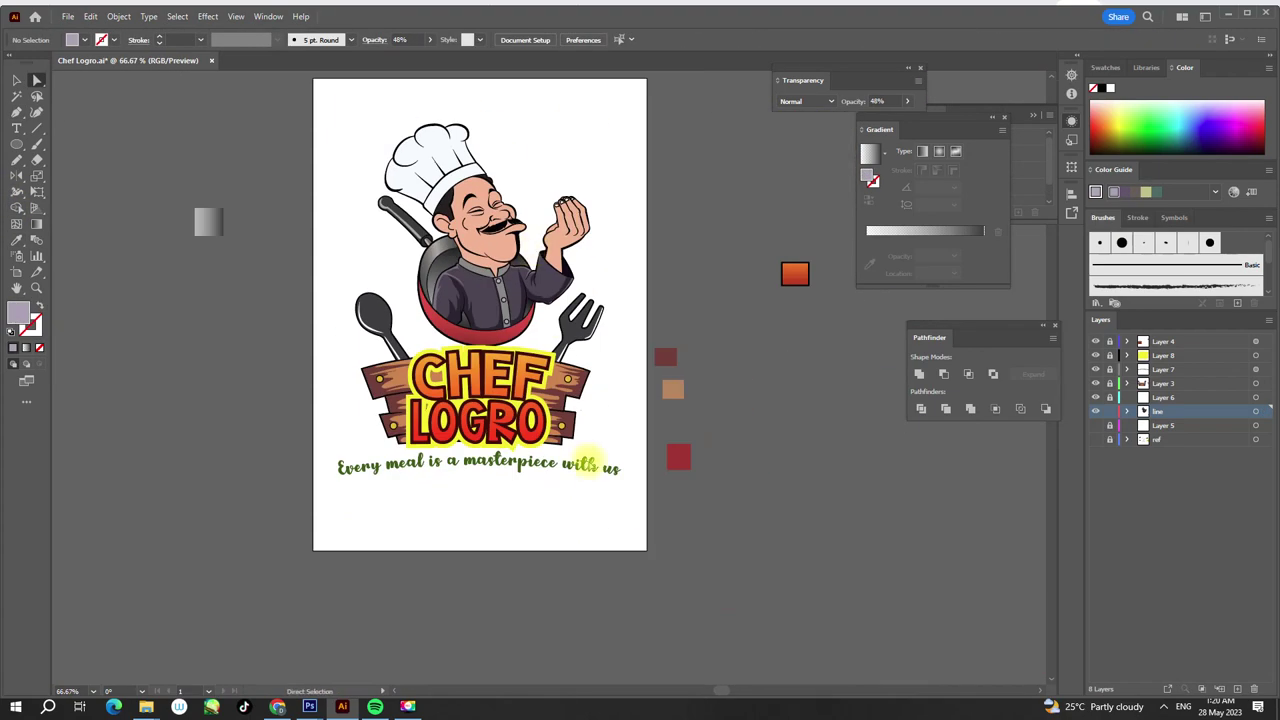
pyautogui.doubleClick(18, 312)
pyautogui.click(953, 397)
pyautogui.scroll(2, 649, 429)
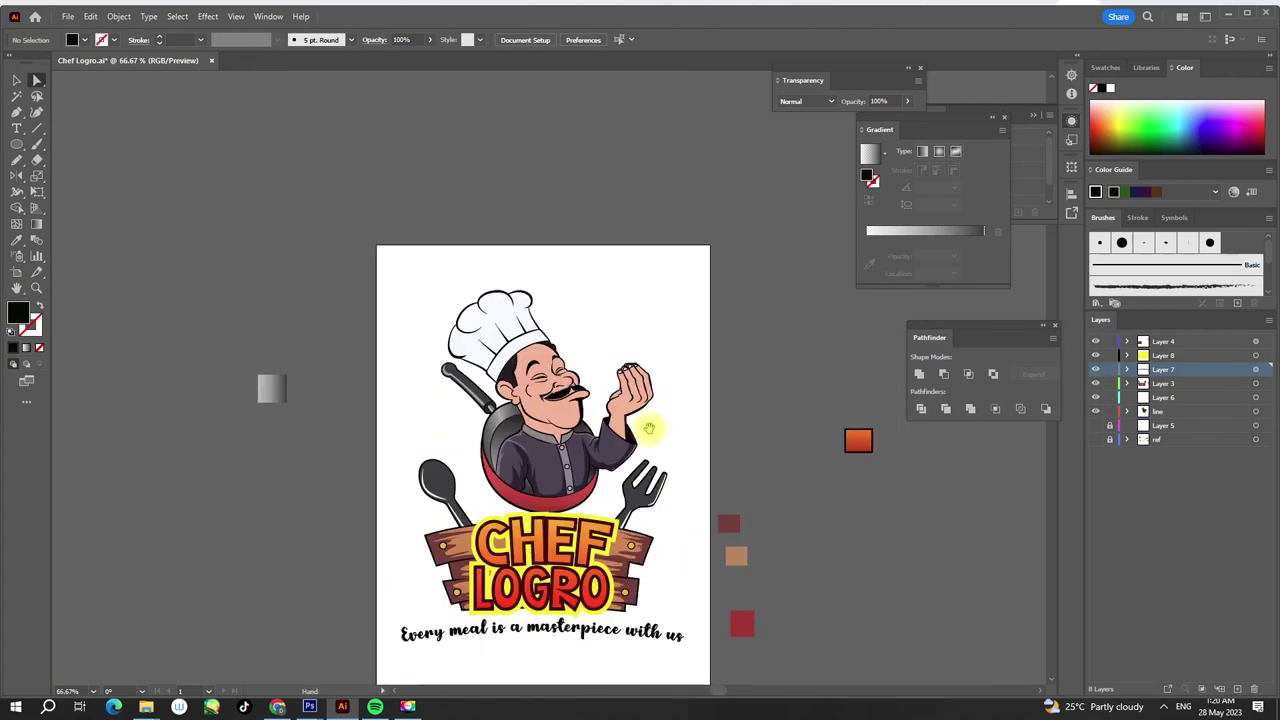
# - On the line layer, pen-draw a light blue-grey shading shape over the chef's hat
pyautogui.scroll(2, 663, 429)
pyautogui.click(663, 429)
pyautogui.press('Return')
pyautogui.press('p')
pyautogui.click(1122, 411)
pyautogui.doubleClick(18, 312)
pyautogui.click(948, 400)
pyautogui.click(413, 328)
pyautogui.click(418, 408)
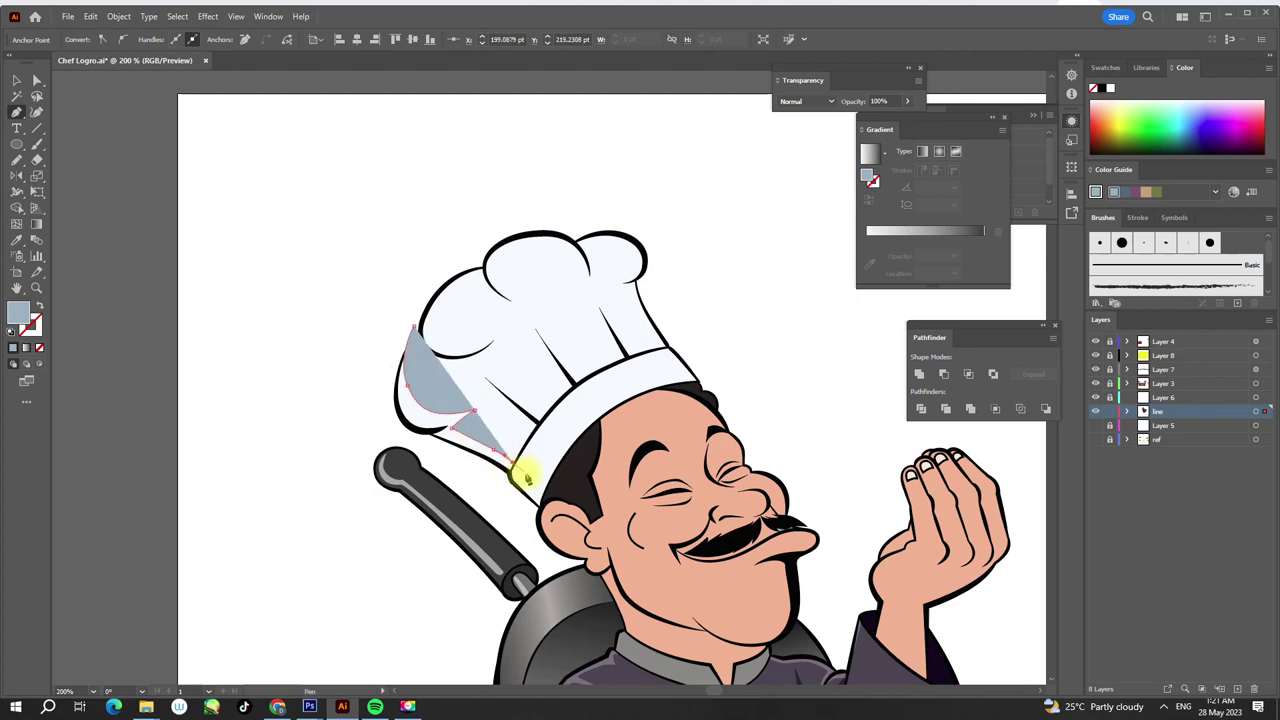
pyautogui.hotkey('ctrl', 'z')
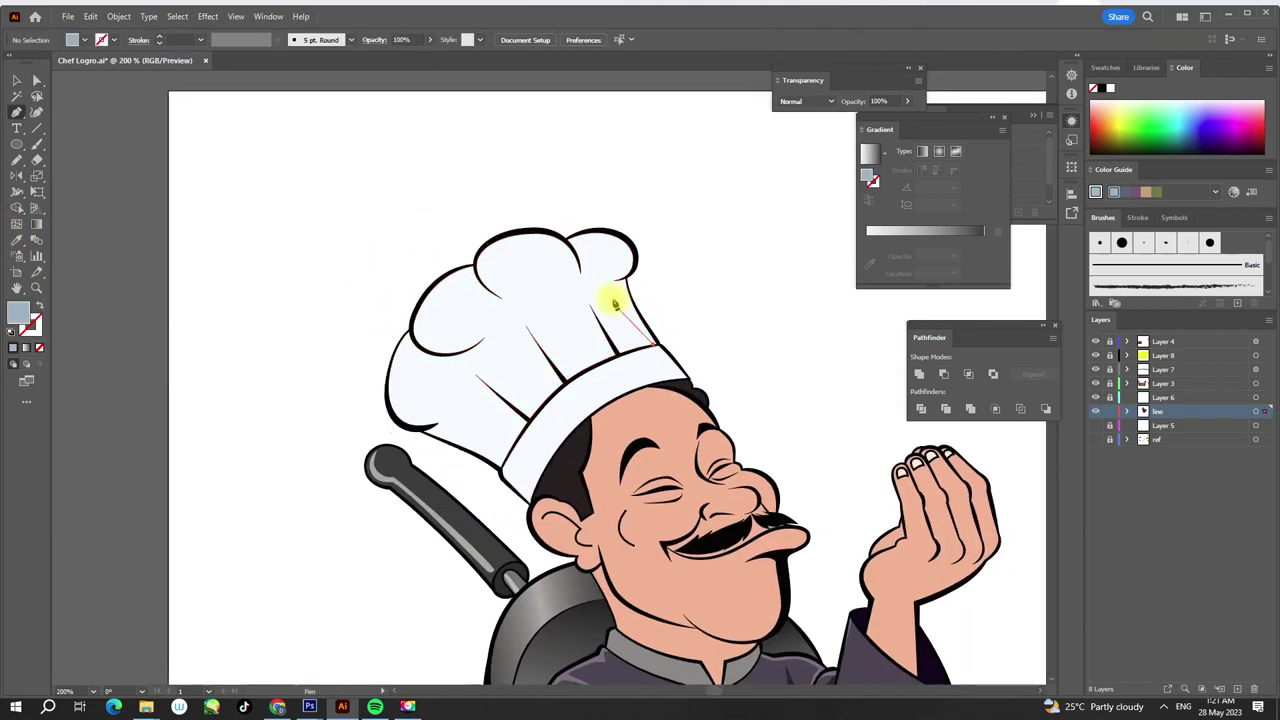
pyautogui.click(396, 347)
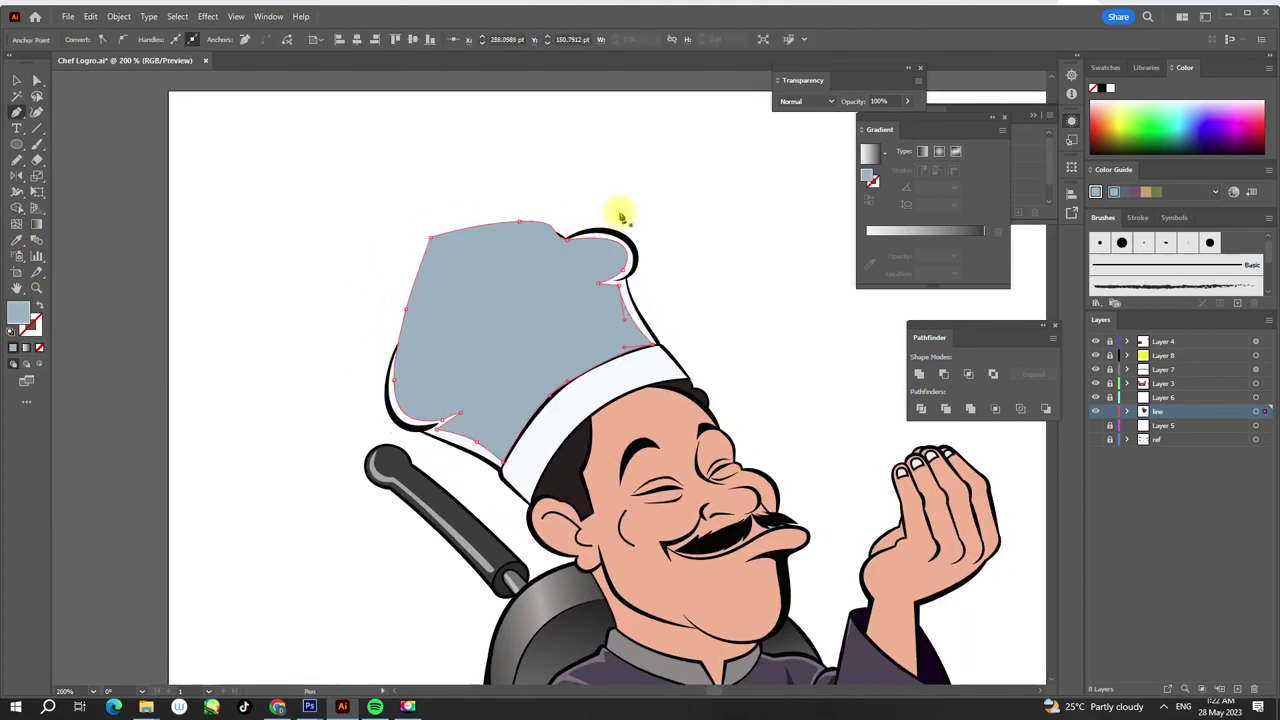
pyautogui.click(465, 245)
# - Select the hat artwork group, zoom in on it and ungroup it
pyautogui.hotkey('ctrl', '-')
pyautogui.click(563, 289)
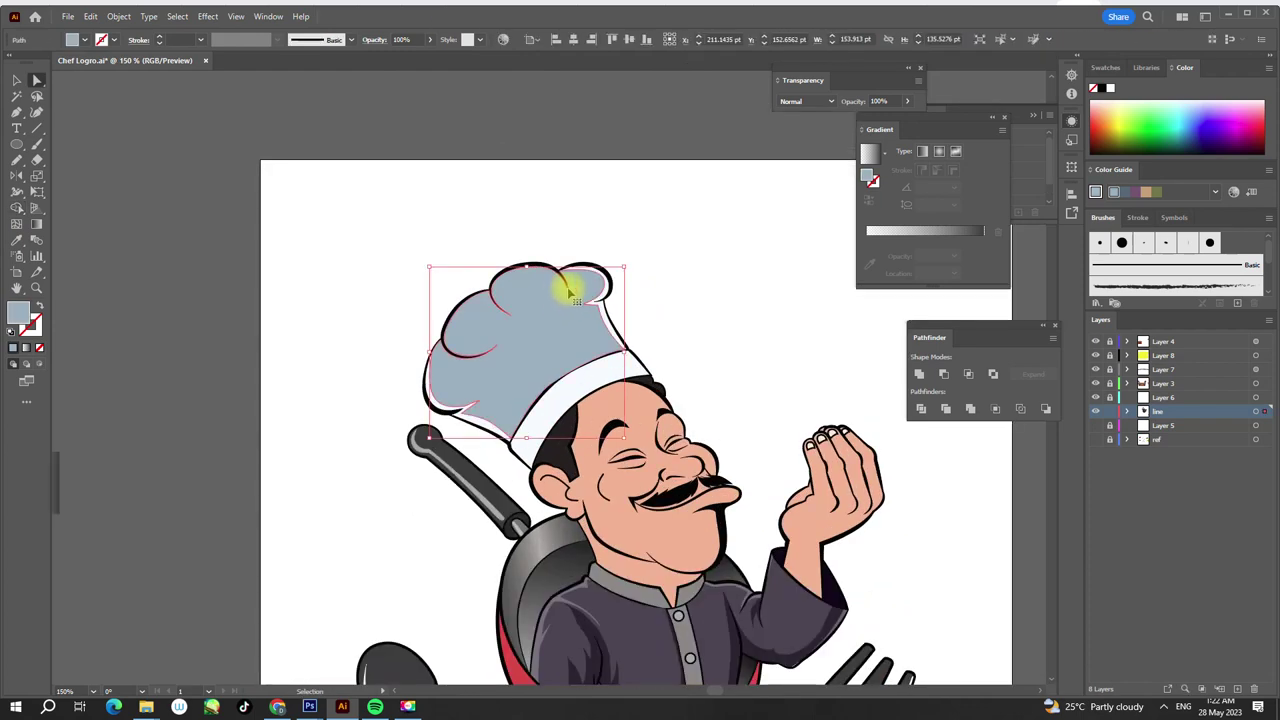
pyautogui.hotkey('ctrl', 'a')
pyautogui.click(771, 263)
pyautogui.click(563, 286)
pyautogui.hotkey('ctrl', '+')
pyautogui.hotkey('ctrl', '+')
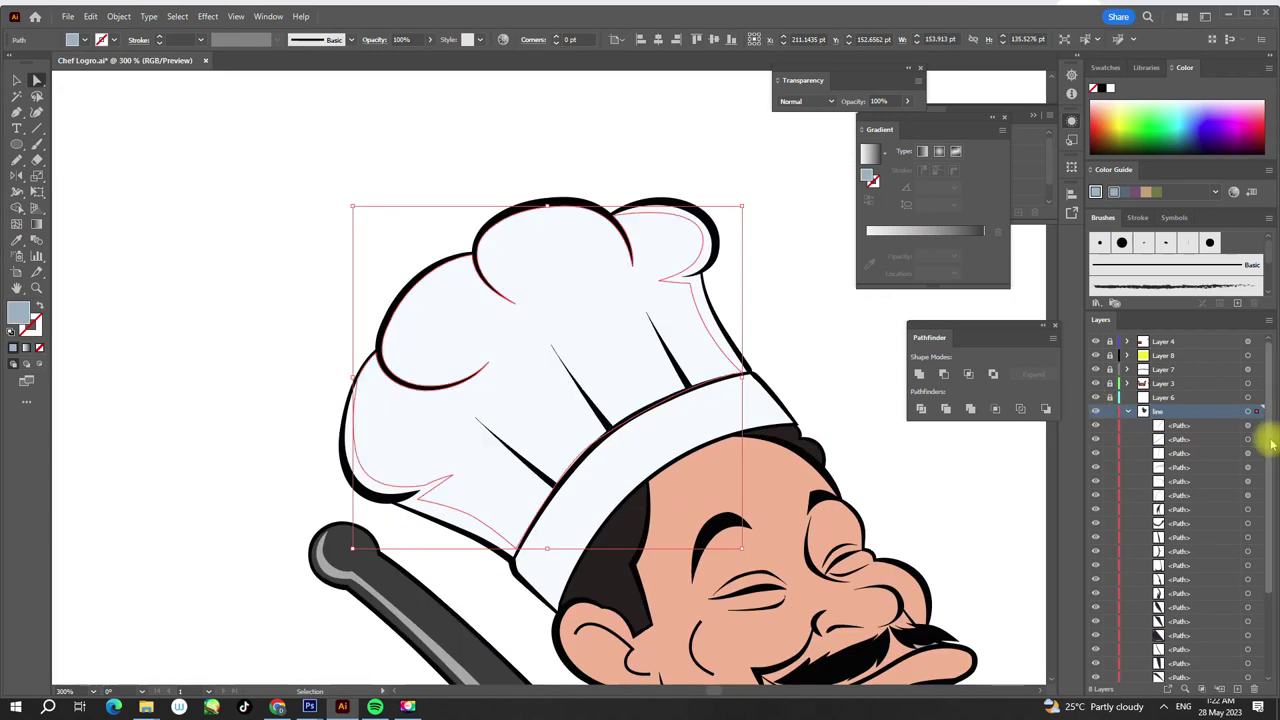
pyautogui.rightClick(674, 318)
pyautogui.click(712, 490)
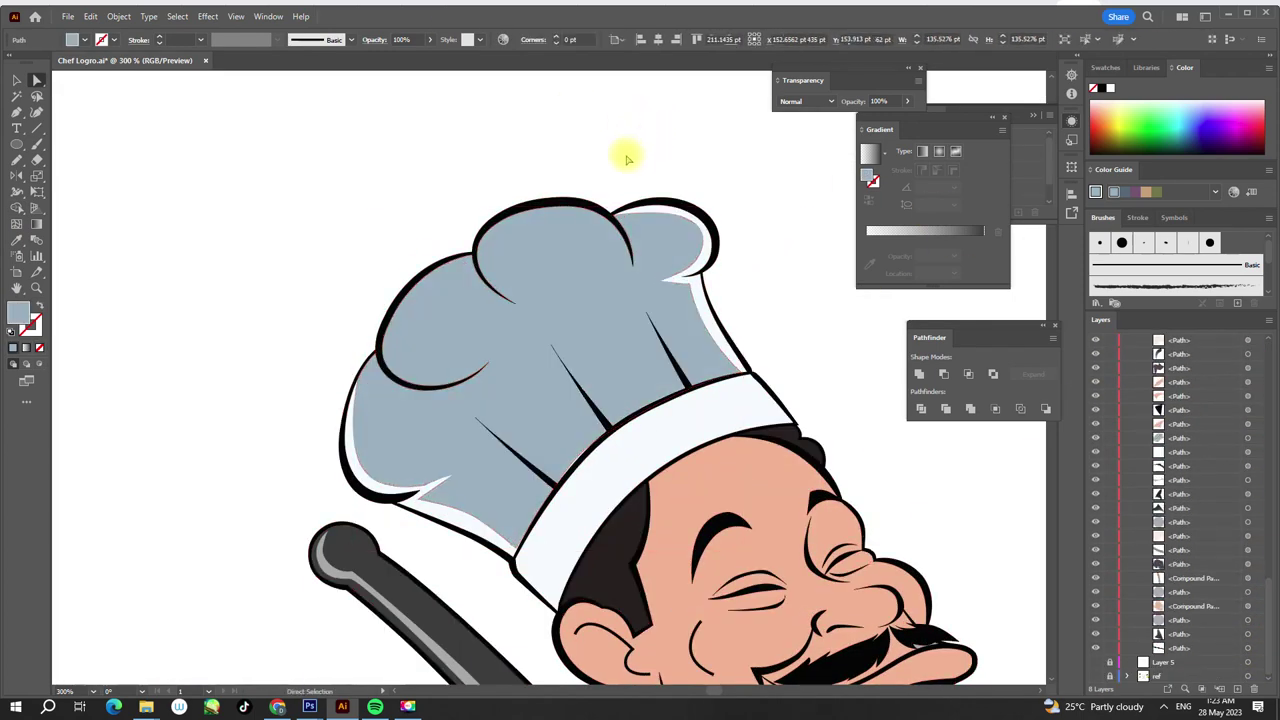
pyautogui.hotkey('ctrl', '0')
pyautogui.scroll(3, 688, 249)
pyautogui.scroll(-3, 666, 306)
pyautogui.scroll(3, 500, 400)
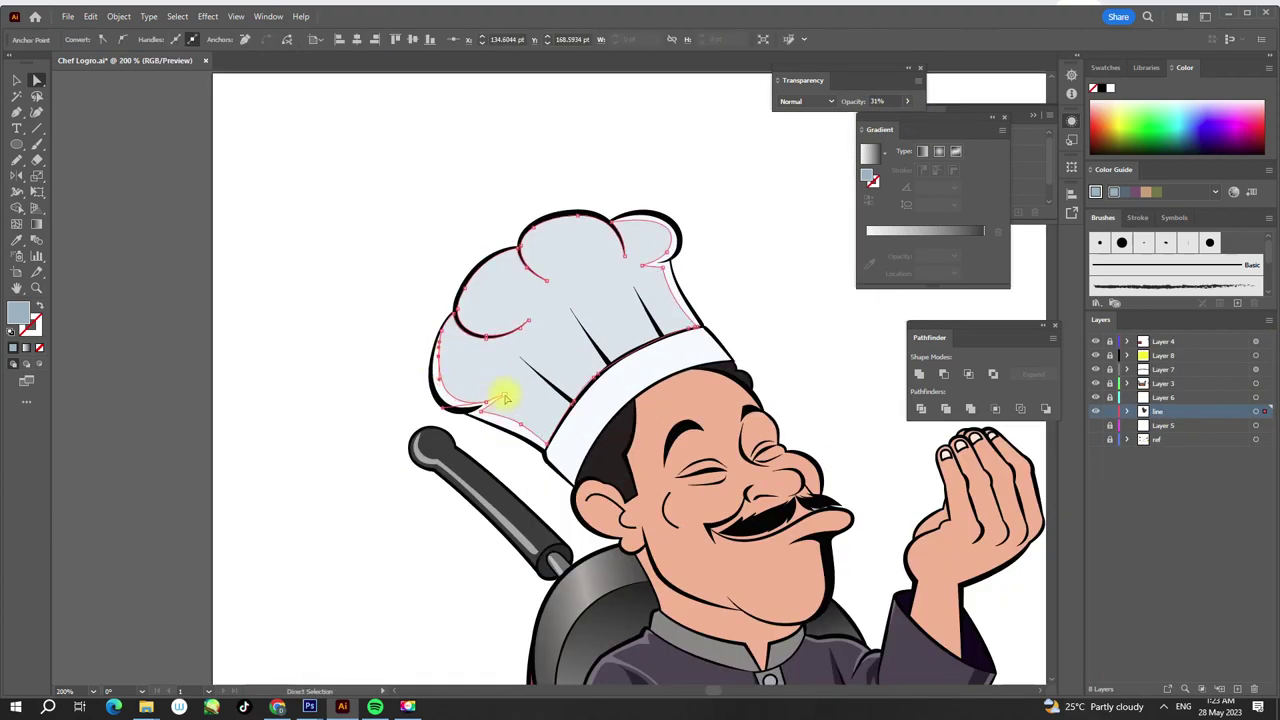
pyautogui.scroll(-2, 645, 249)
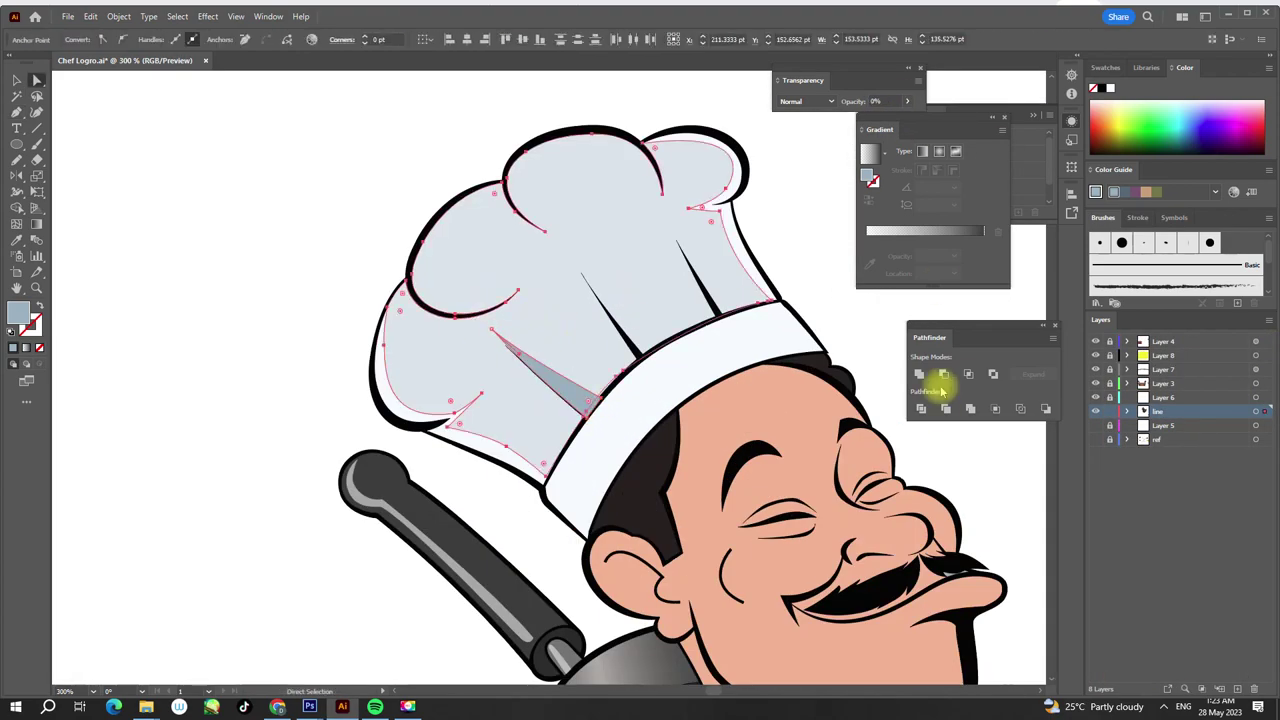
# - Cut the stripe shapes and a painted top-left highlight out of the hat shading
pyautogui.click(943, 375)
pyautogui.press('v')
pyautogui.scroll(1, 697, 277)
pyautogui.press('b')
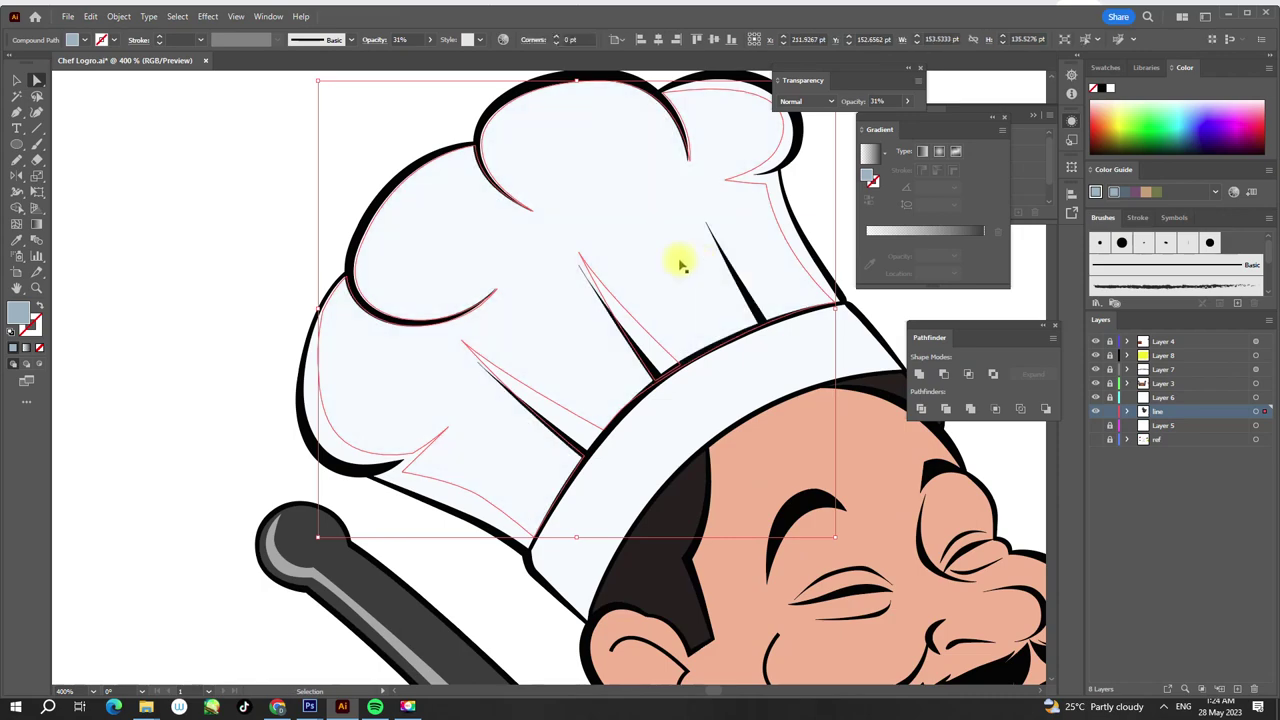
pyautogui.scroll(-5, 194, 143)
pyautogui.scroll(5, 580, 314)
pyautogui.scroll(1, 502, 308)
pyautogui.moveTo(502, 308); pyautogui.dragTo(626, 353)
pyautogui.moveTo(458, 180); pyautogui.dragTo(496, 303)
pyautogui.press('a')
pyautogui.click(943, 375)
pyautogui.press('a')
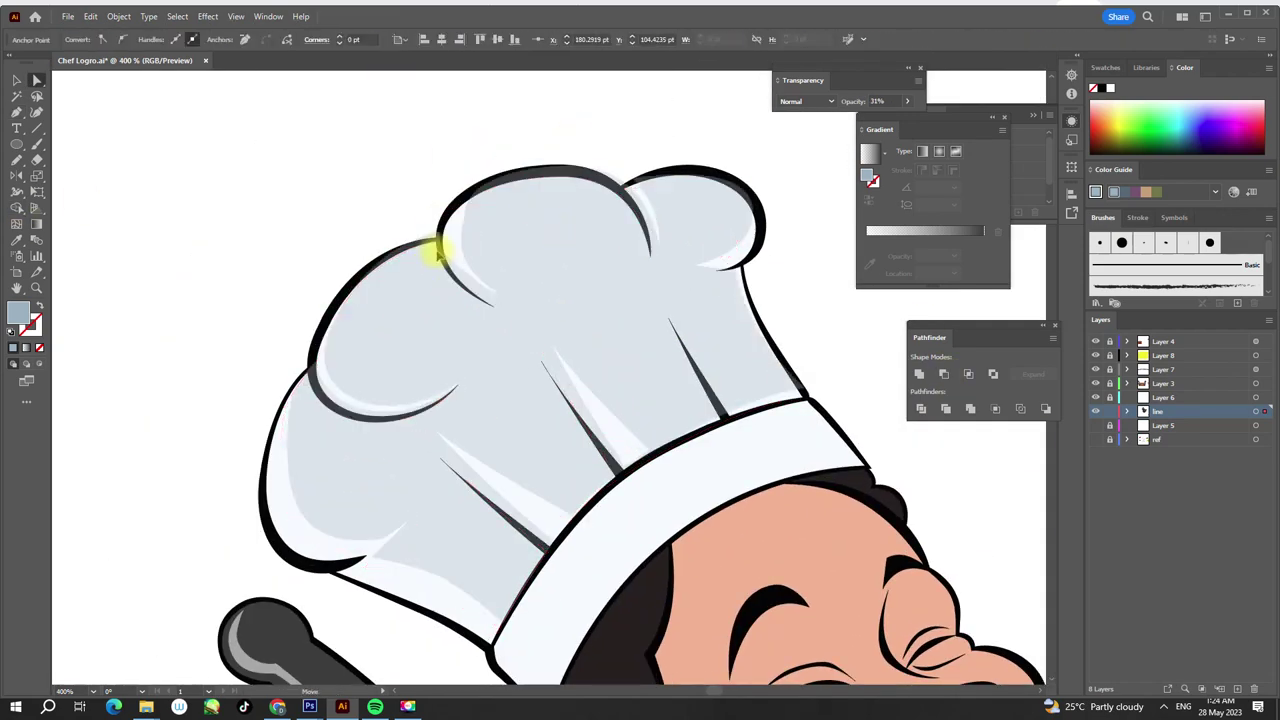
pyautogui.scroll(-3, 614, 337)
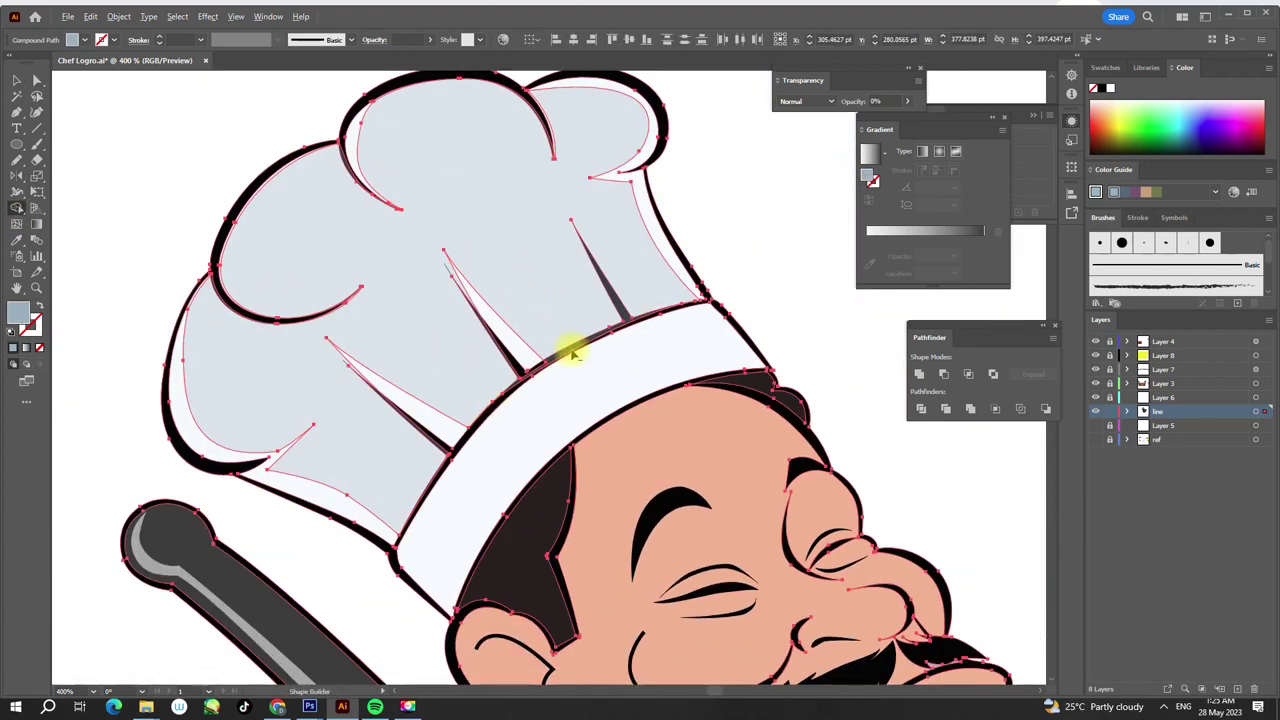
# - Refine the hat shading compound path and finish a shading shape on the hat band
pyautogui.hotkey('shift', 'm')
pyautogui.scroll(5, 448, 343)
pyautogui.press('v')
pyautogui.click(713, 222)
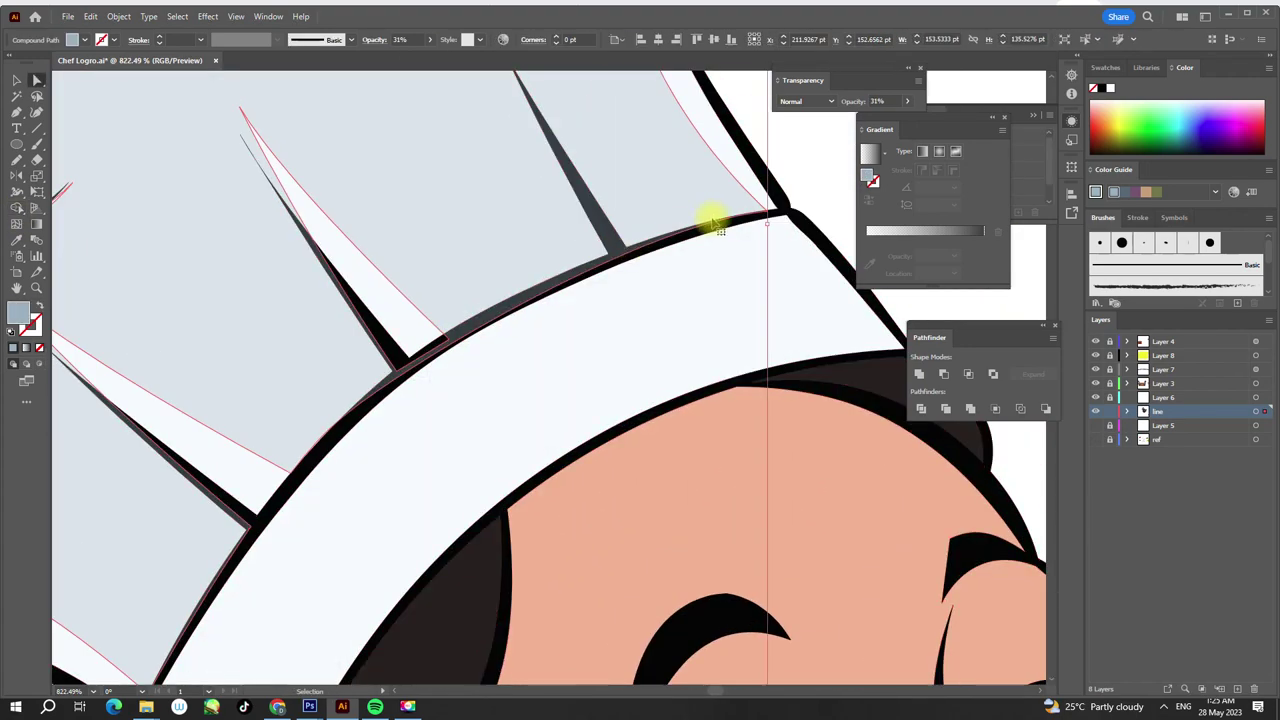
pyautogui.scroll(-3, 660, 233)
pyautogui.click(694, 277)
pyautogui.press('p')
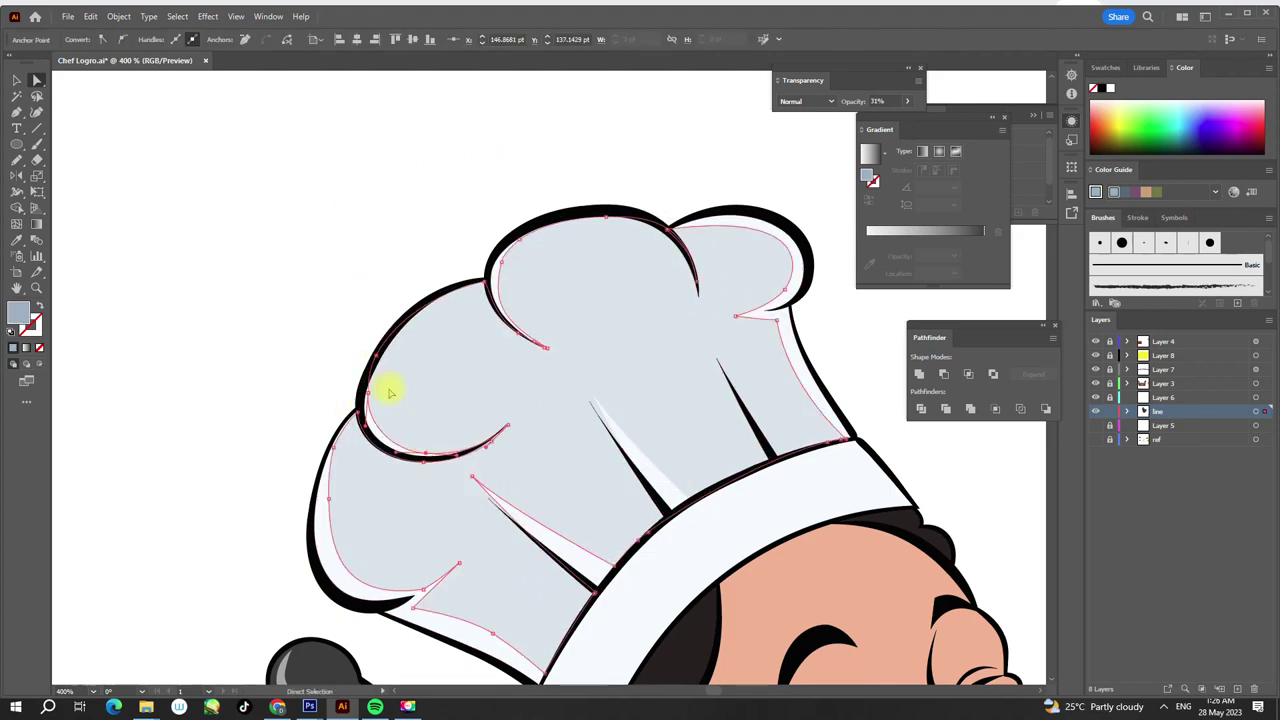
pyautogui.scroll(-3, 389, 380)
pyautogui.scroll(3, 466, 223)
pyautogui.click(323, 449)
pyautogui.press('v')
pyautogui.scroll(2, 548, 333)
pyautogui.hotkey('ctrl', 'shift', 'a')
pyautogui.scroll(-3, 650, 250)
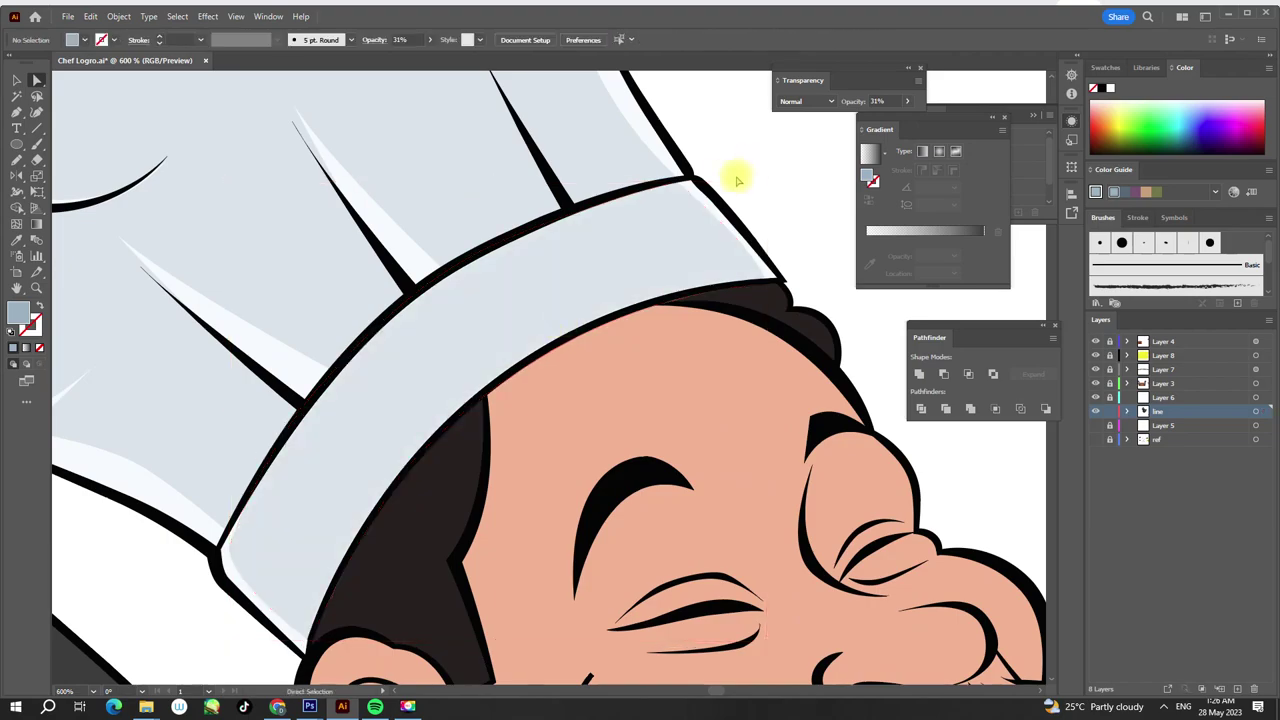
pyautogui.scroll(-5, 608, 423)
pyautogui.scroll(4, 745, 305)
# - Sample a skin-shadow brown from the reference with the Eyedropper
pyautogui.press('i')
pyautogui.click(745, 305)
pyautogui.doubleClick(18, 312)
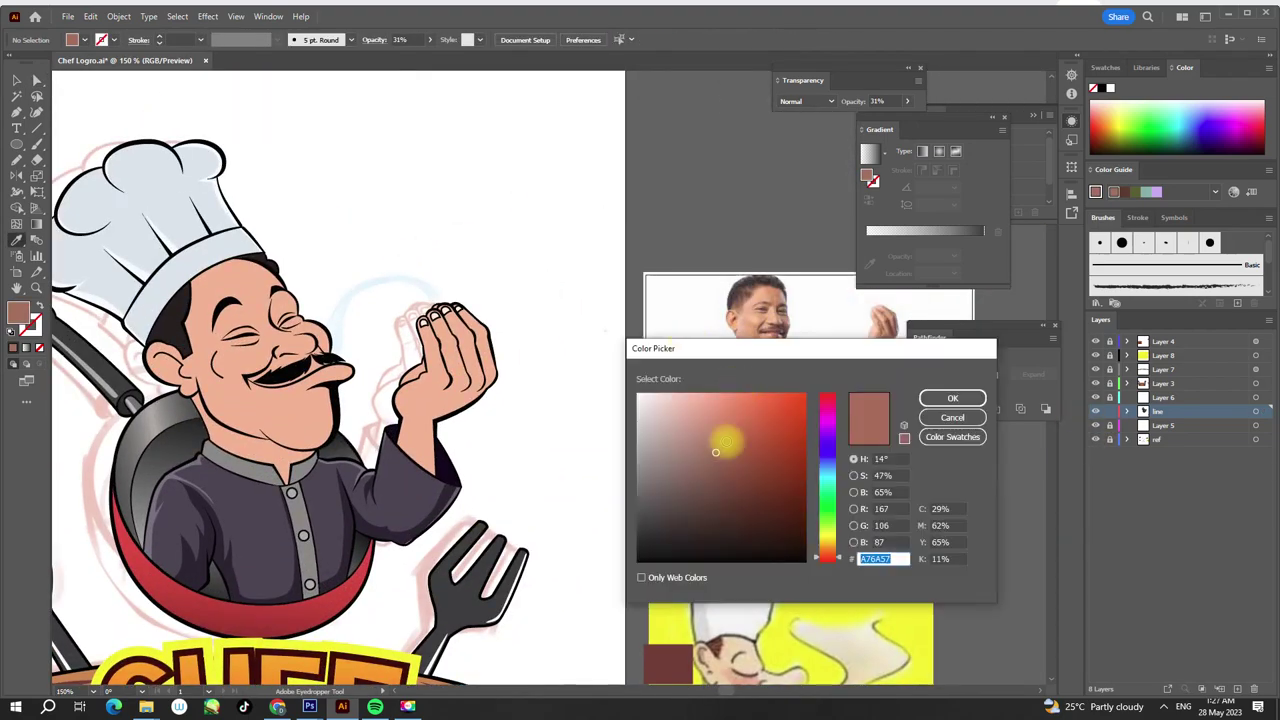
# - Apply the sampled brown fill and pen-draw a chin and neck shadow below the mustache
pyautogui.click(943, 397)
pyautogui.press('p')
pyautogui.scroll(4, 450, 400)
pyautogui.click(403, 443)
pyautogui.hotkey('ctrl', 'y')
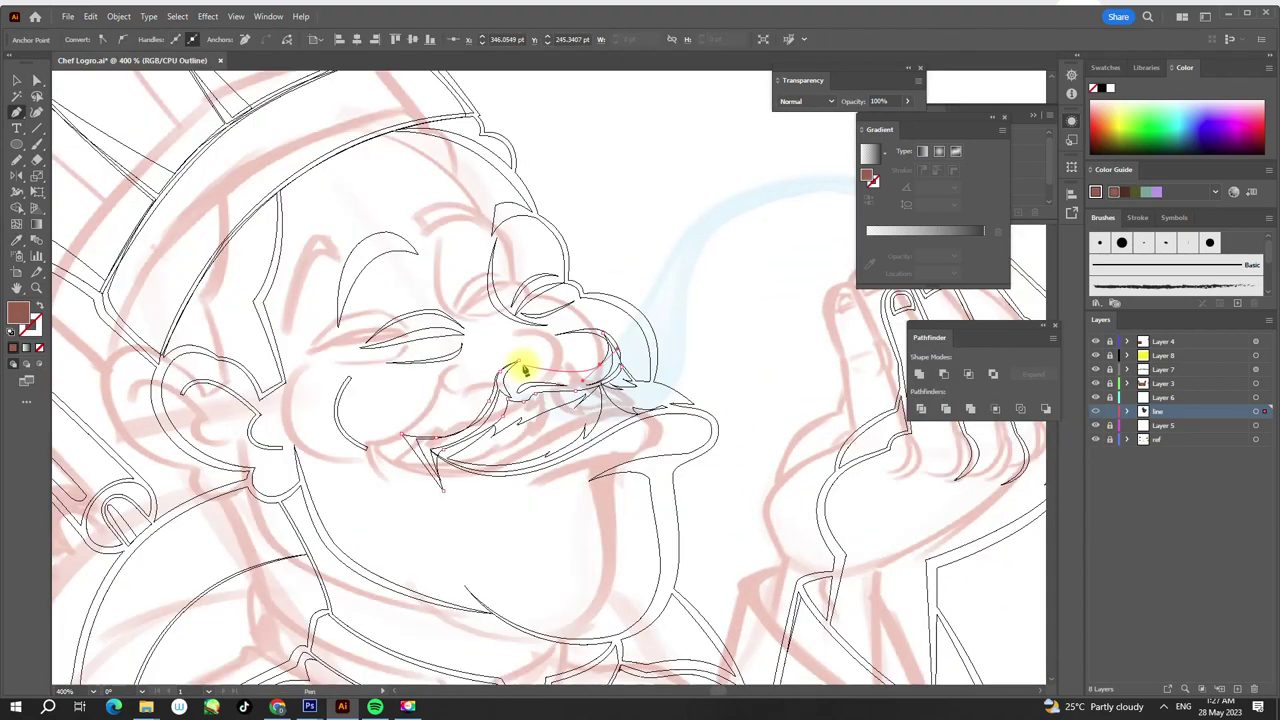
pyautogui.hotkey('ctrl', 'y')
pyautogui.scroll(-2, 632, 333)
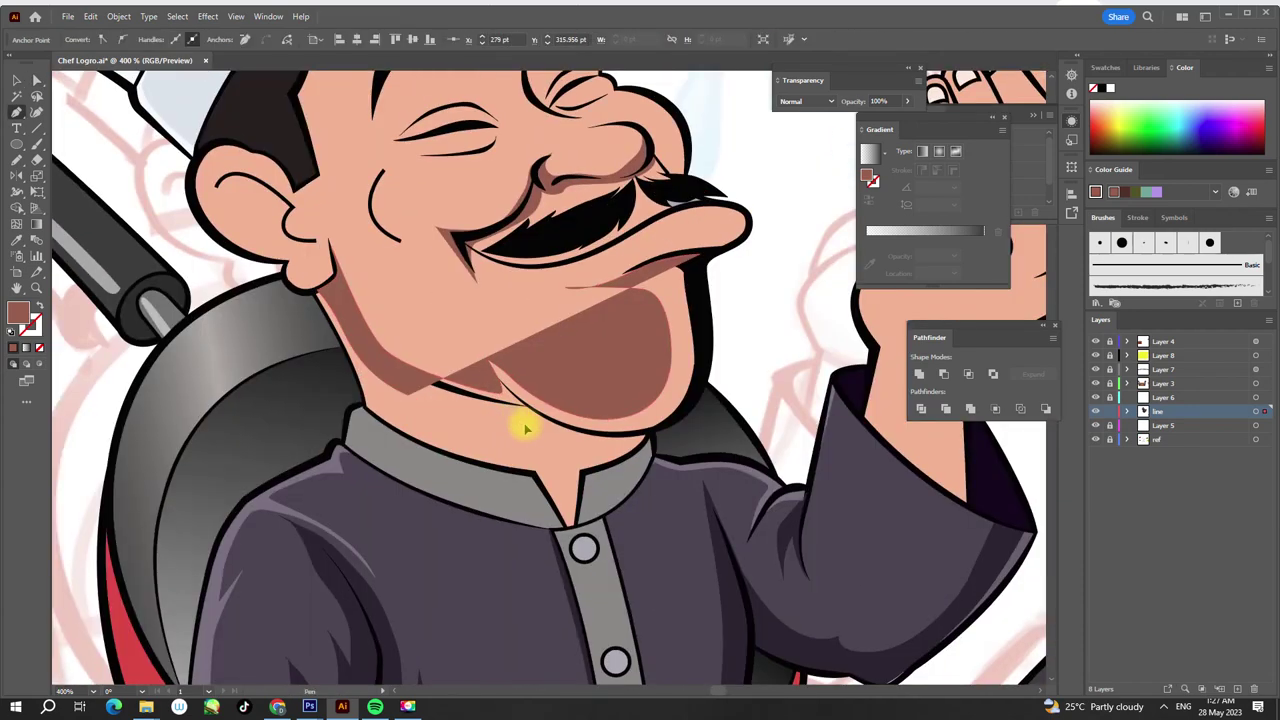
pyautogui.click(678, 398)
pyautogui.click(700, 214)
pyautogui.scroll(3, 617, 357)
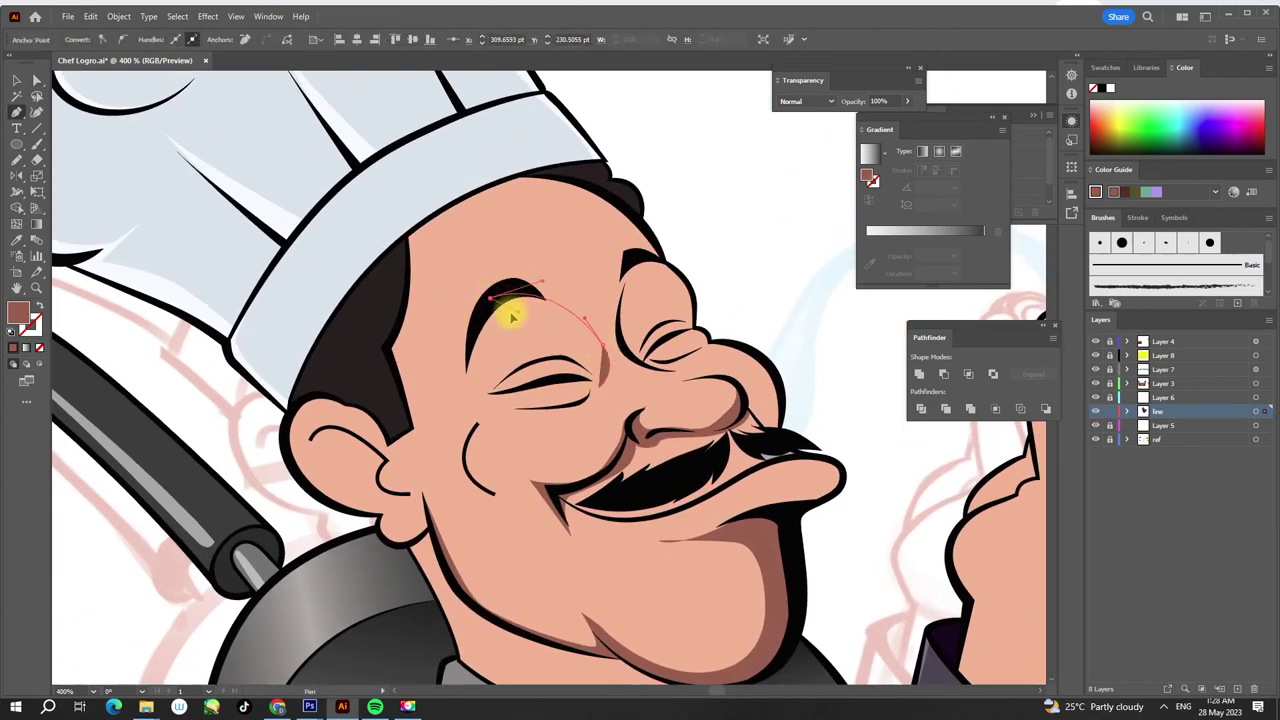
pyautogui.hotkey('ctrl', 'shift', 'a')
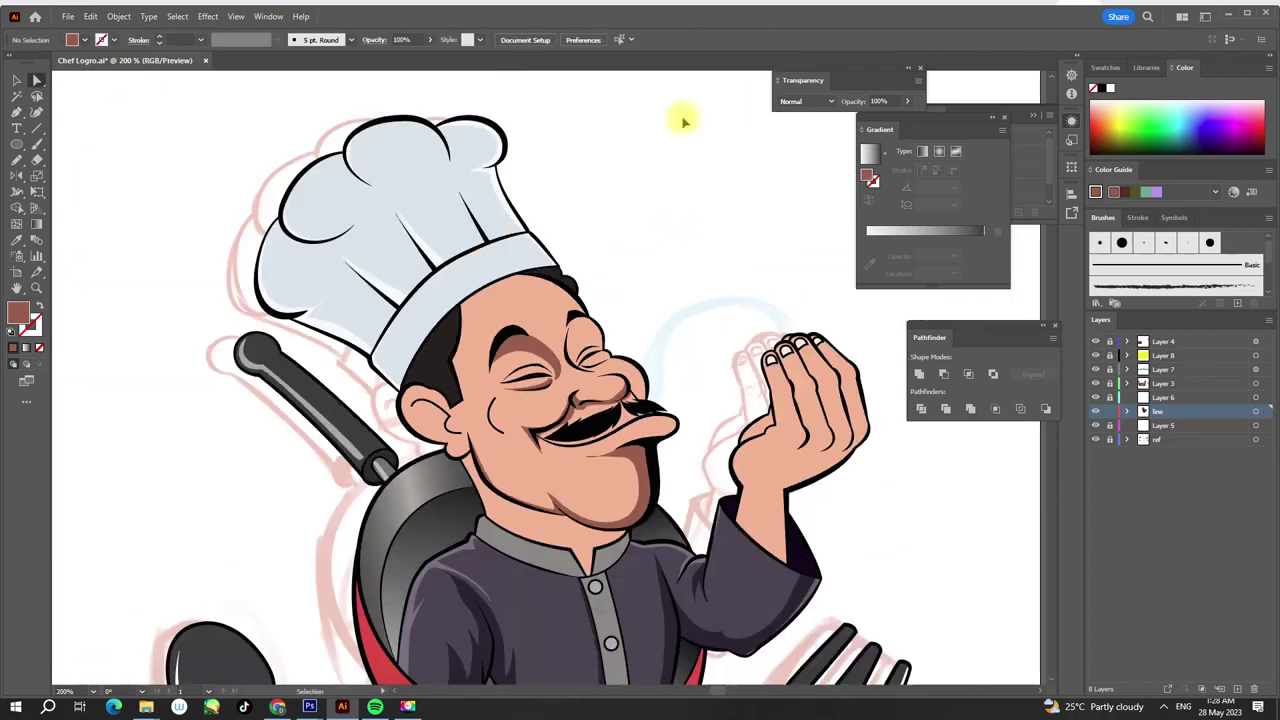
# - Pen-draw a brown shadow shape inside the ear
pyautogui.moveTo(686, 114)
pyautogui.mouseDown()
pyautogui.moveTo(518, 281)
pyautogui.moveTo(608, 331)
pyautogui.mouseUp()
pyautogui.press('p')
pyautogui.click(412, 362)
pyautogui.click(490, 425)
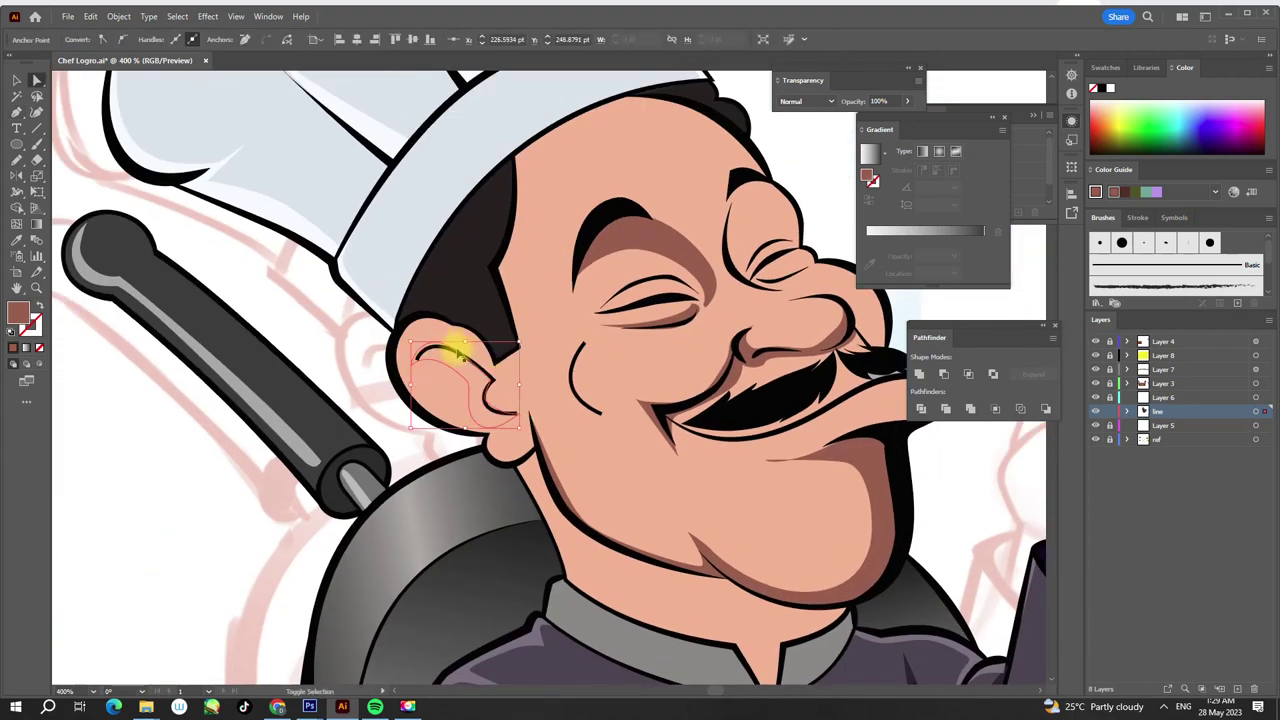
pyautogui.hotkey('ctrl', 'shift', 'a')
pyautogui.scroll(-3, 543, 271)
pyautogui.scroll(2, 514, 114)
pyautogui.scroll(-5, 671, 220)
pyautogui.scroll(5, 425, 342)
# - Adjust the chin and neck shadow and the smile-crease shadow anchors
pyautogui.moveTo(425, 342); pyautogui.dragTo(345, 222)
pyautogui.press('a')
pyautogui.click(570, 450)
pyautogui.scroll(-5, 455, 460)
pyautogui.scroll(6, 513, 300)
pyautogui.click(513, 300)
pyautogui.hotkey('ctrl', 'shift', 'a')
pyautogui.press('p')
pyautogui.scroll(-3, 497, 322)
pyautogui.scroll(2, 800, 400)
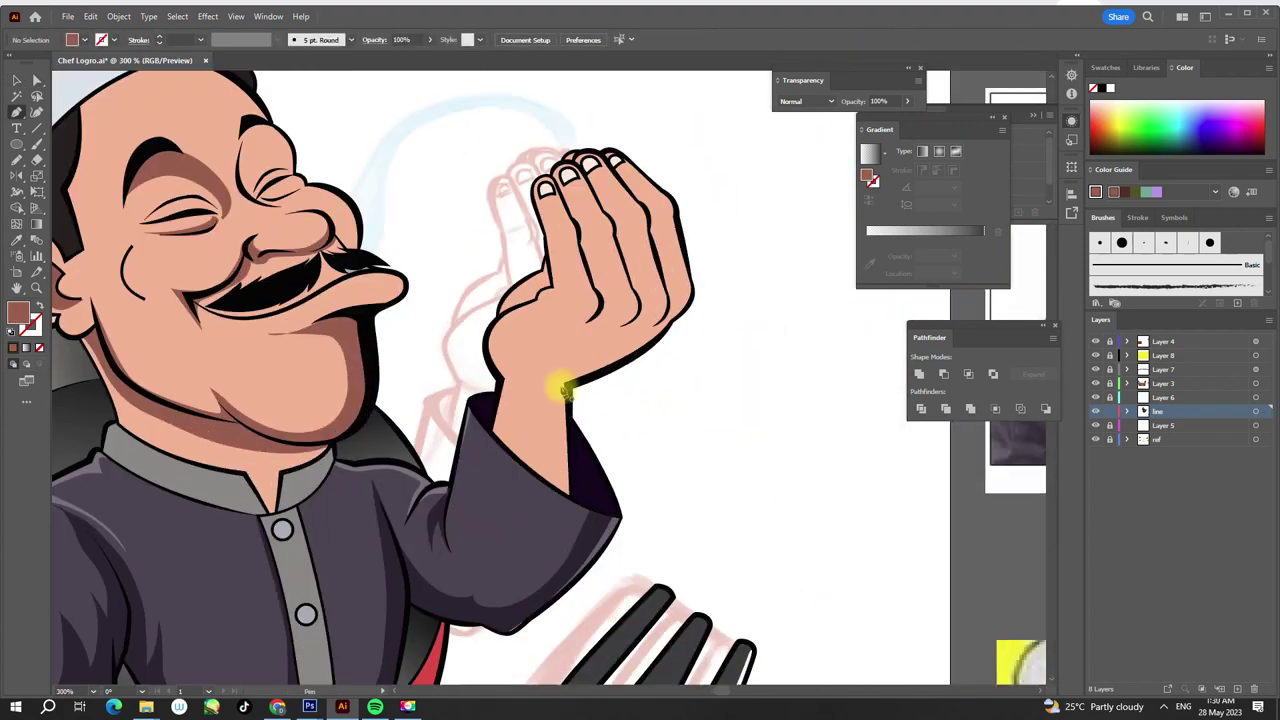
pyautogui.hotkey('ctrl', 'shift', 'a')
# - Shape the brown shadow along the wrist of the raised hand
pyautogui.moveTo(545, 390); pyautogui.dragTo(510, 457)
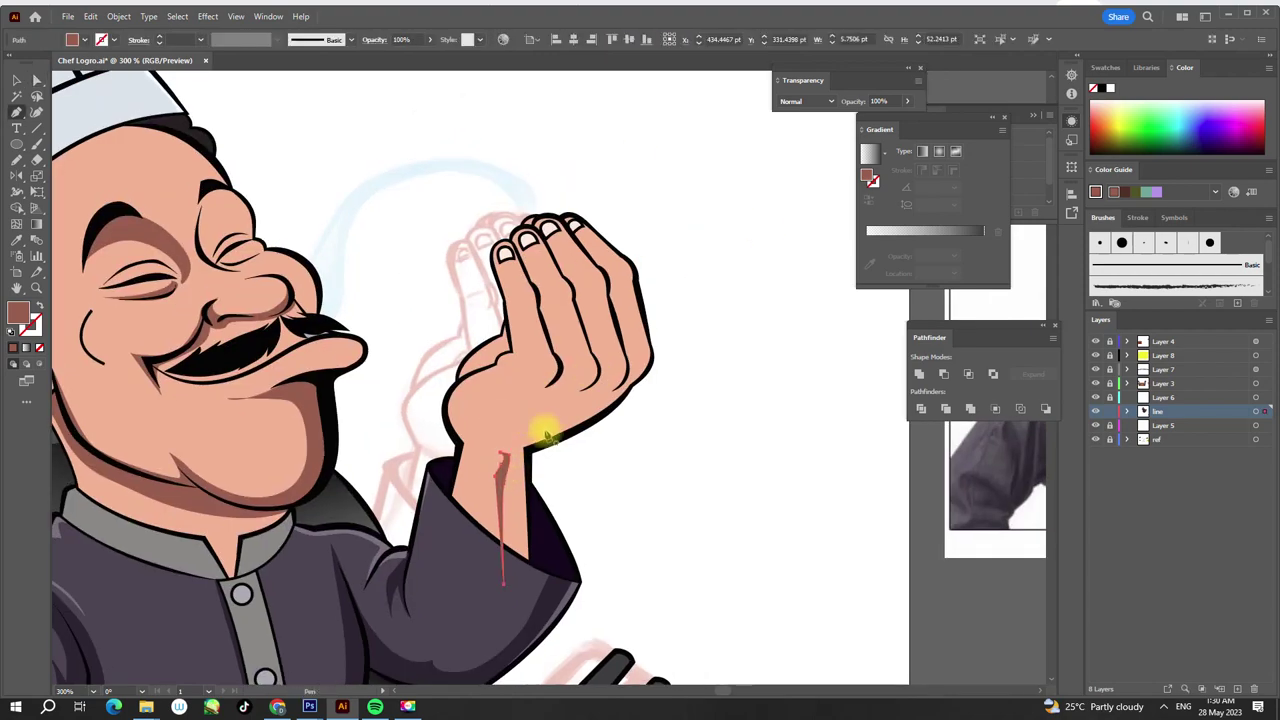
pyautogui.scroll(1, 515, 330)
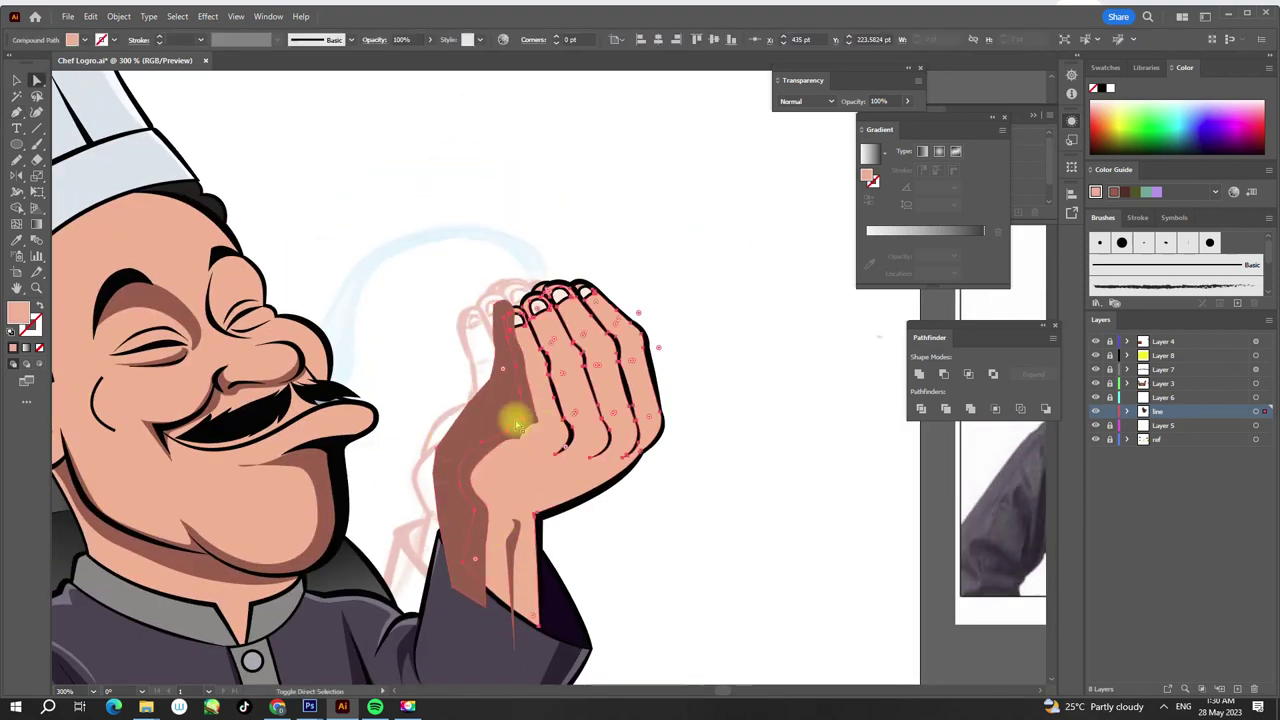
pyautogui.scroll(-5, 517, 425)
pyautogui.scroll(5, 571, 229)
pyautogui.click(493, 497)
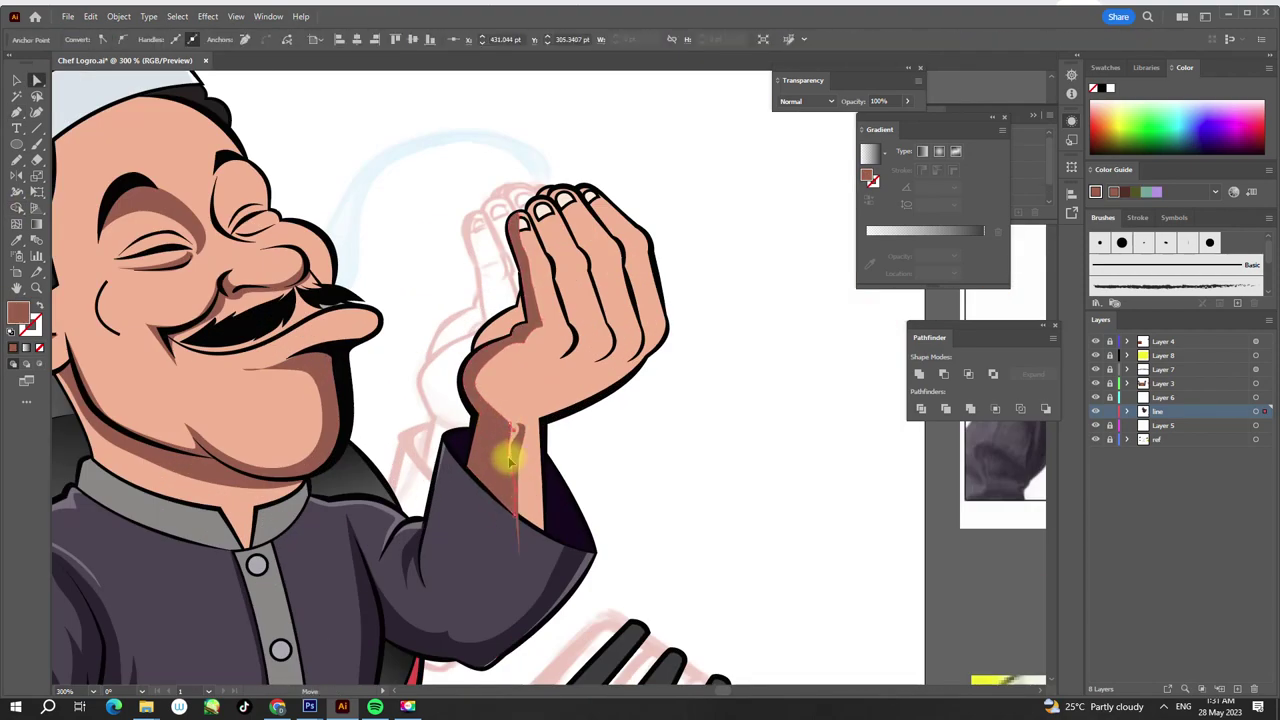
pyautogui.scroll(-5, 509, 460)
pyautogui.scroll(6, 672, 328)
pyautogui.click(18, 206)
pyautogui.scroll(4, 549, 443)
# - Trim the brown arm shadow at the sleeve edge with Shape Builder
pyautogui.press('a')
pyautogui.hscroll(3, 463, 133)
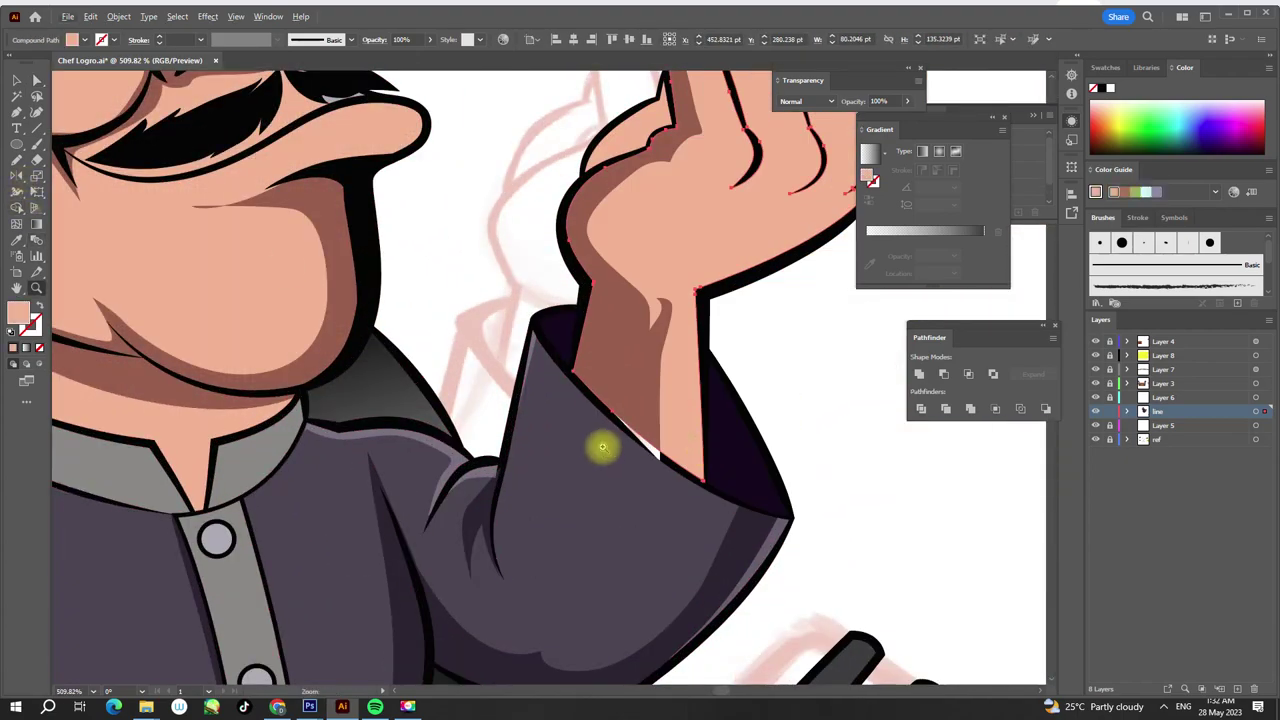
pyautogui.scroll(3, 602, 446)
pyautogui.hotkey('shift', 'm')
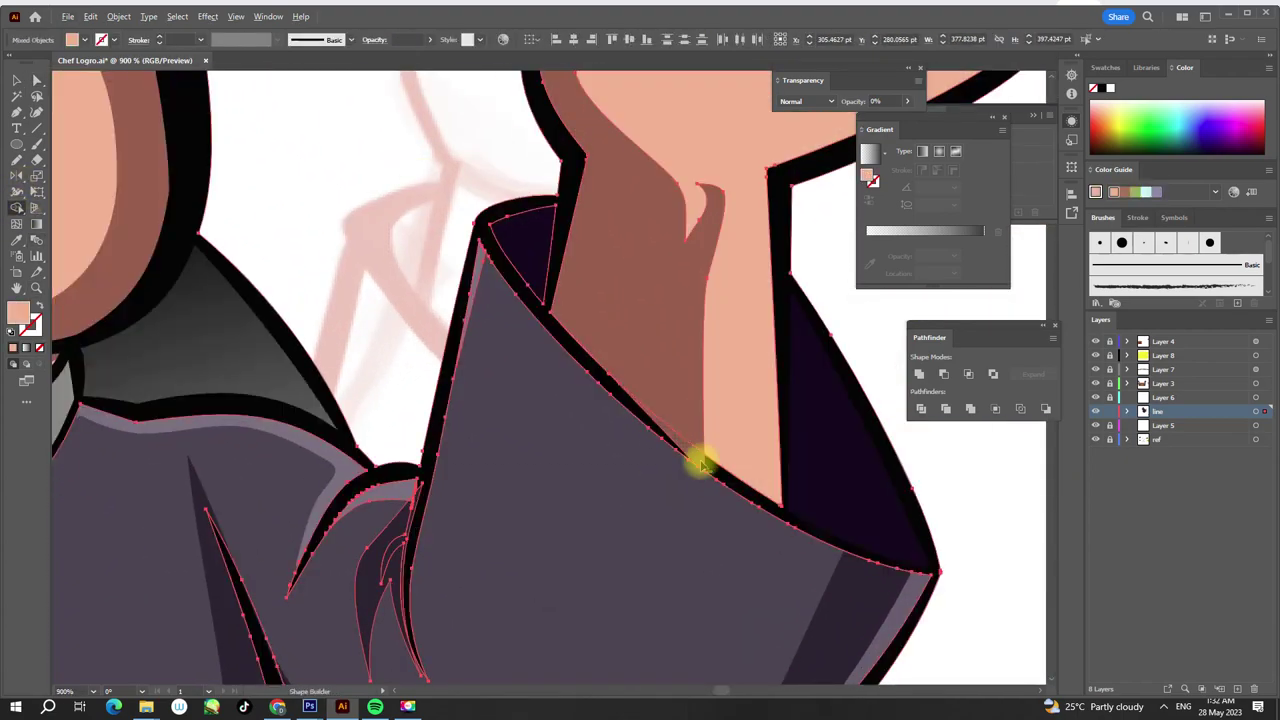
pyautogui.scroll(5, 366, 303)
pyautogui.click(370, 318)
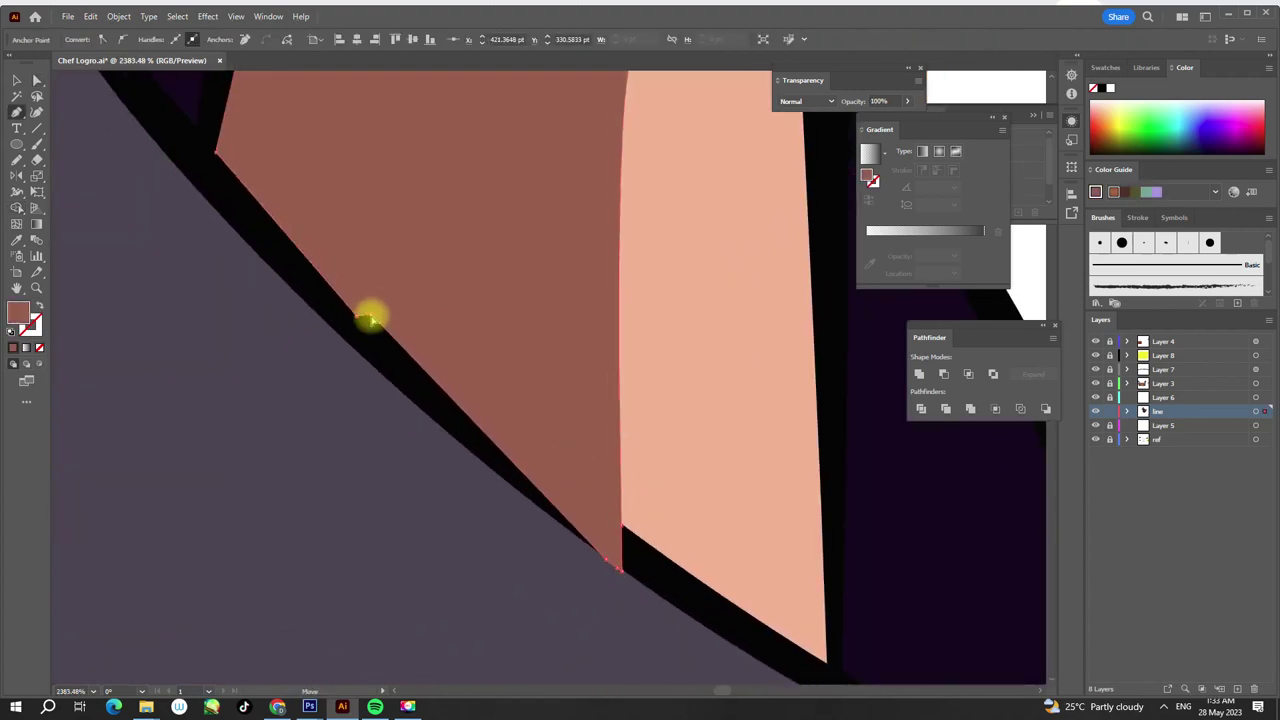
# - Draw a new shading path along a finger of the chef's raised hand
pyautogui.scroll(-5, 534, 329)
pyautogui.scroll(3, 523, 449)
pyautogui.click(445, 340)
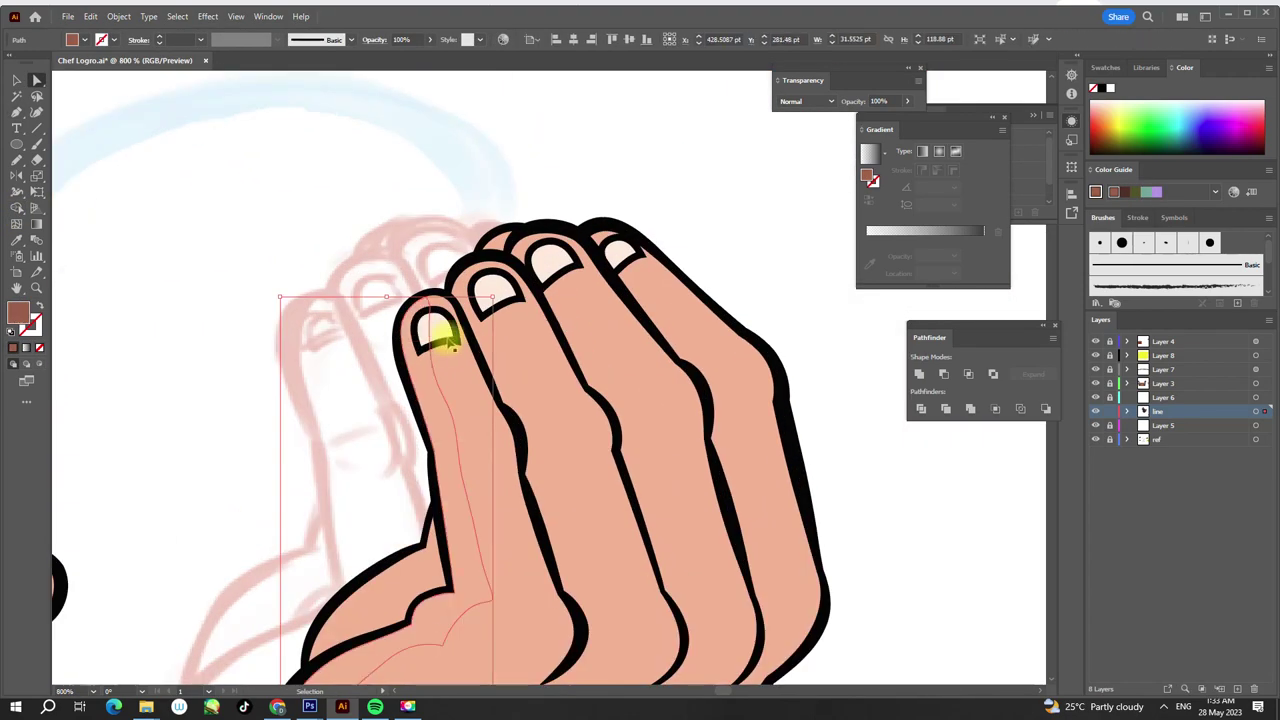
pyautogui.press('a')
pyautogui.scroll(-3, 497, 308)
pyautogui.scroll(3, 523, 171)
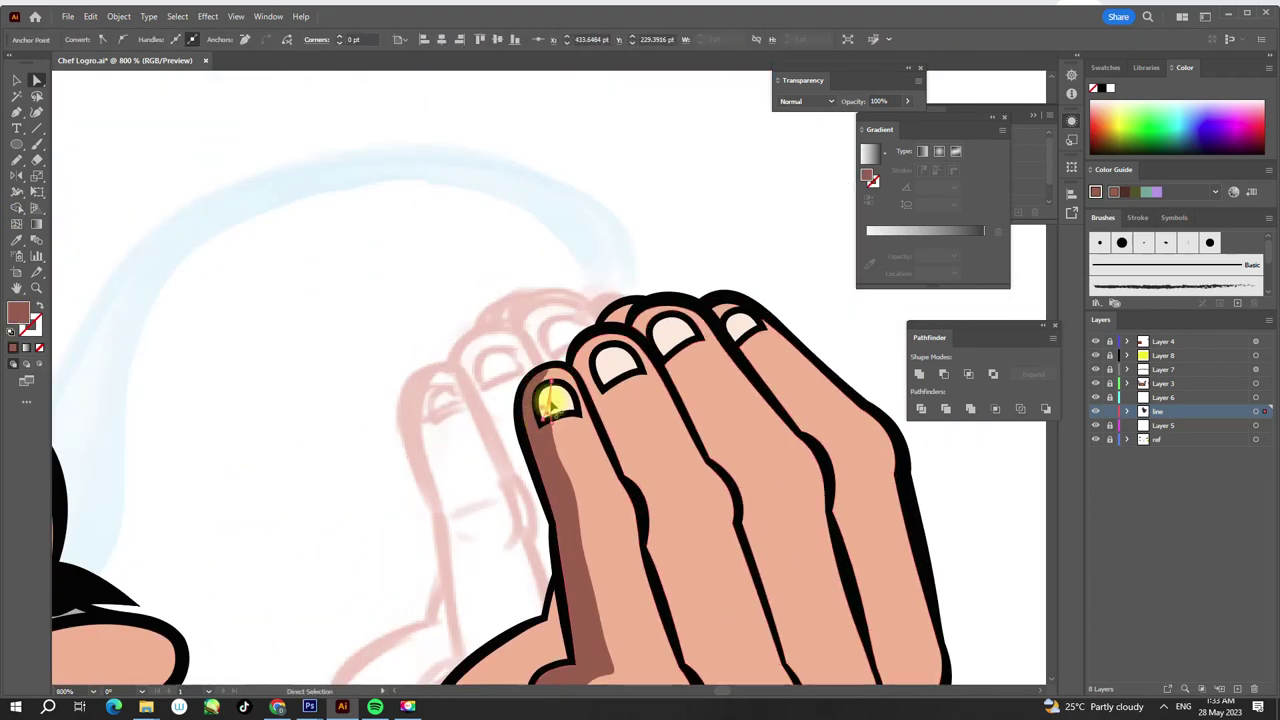
pyautogui.scroll(3, 540, 378)
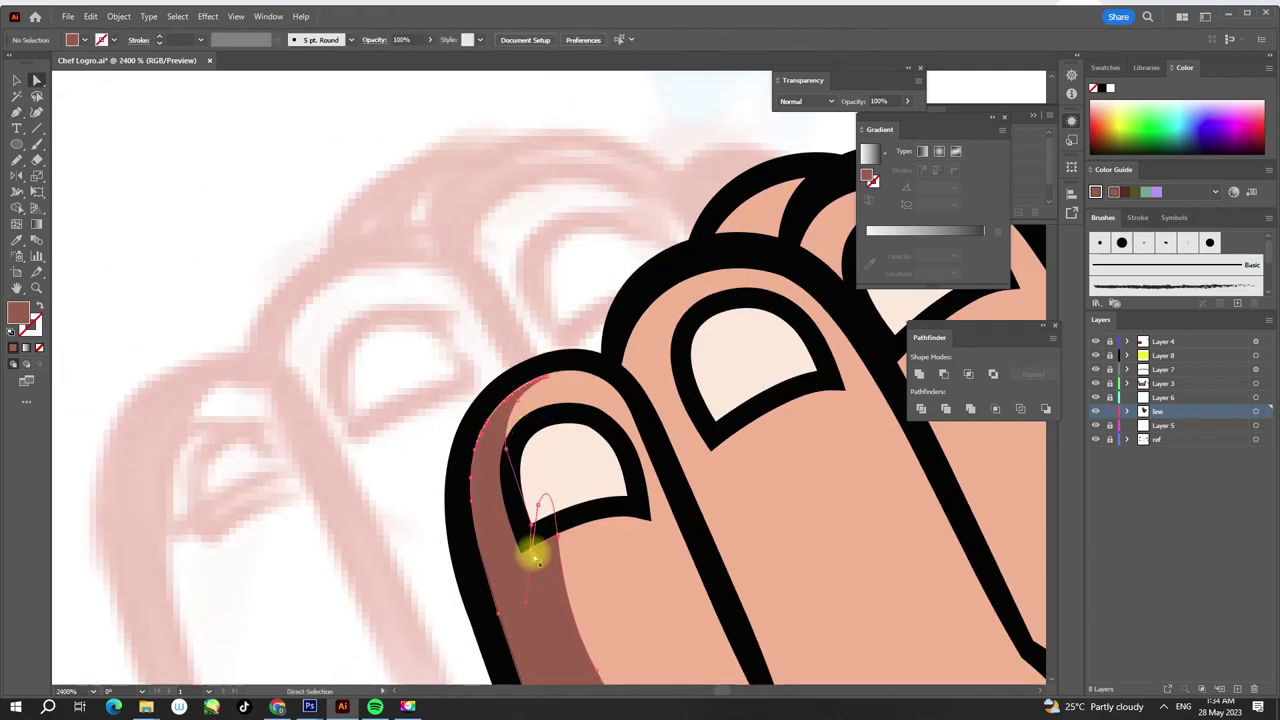
pyautogui.press('p')
pyautogui.scroll(-3, 528, 543)
pyautogui.scroll(3, 457, 428)
pyautogui.scroll(1, 528, 414)
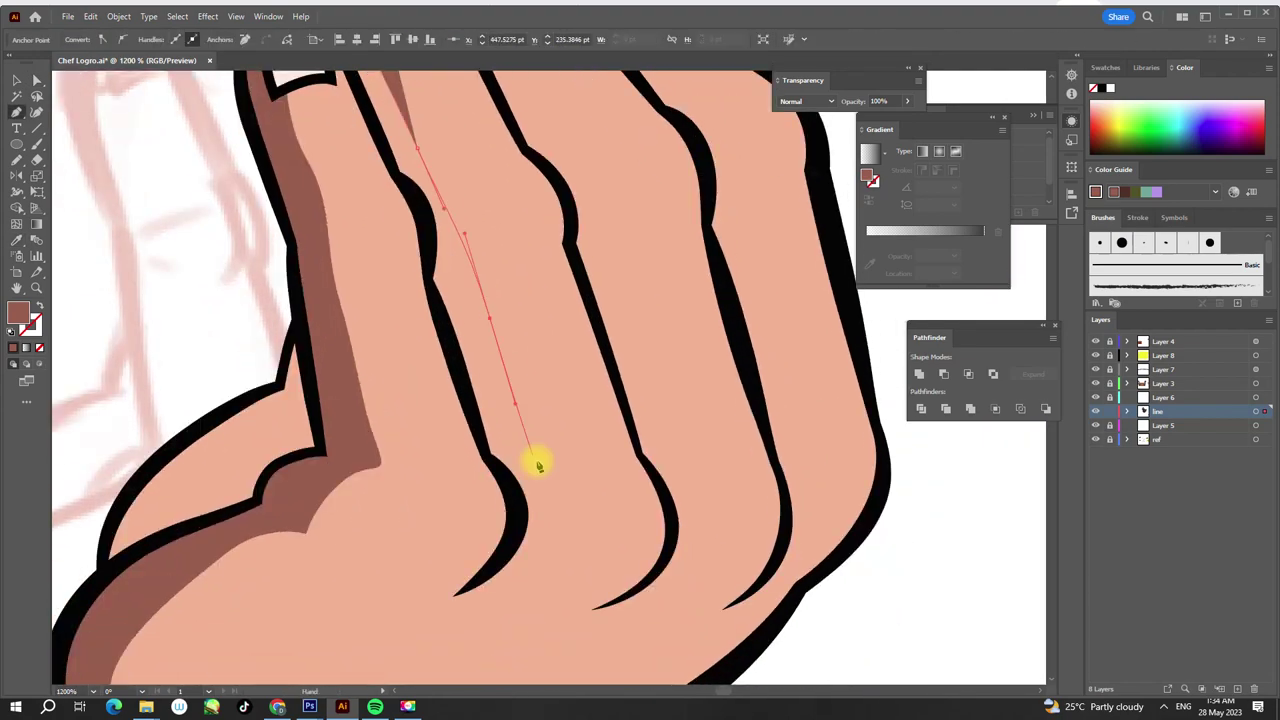
pyautogui.scroll(5, 505, 372)
pyautogui.scroll(3, 517, 514)
pyautogui.press('o')
pyautogui.scroll(-3, 580, 230)
pyautogui.scroll(2, 468, 443)
pyautogui.scroll(-2, 716, 252)
pyautogui.scroll(-3, 500, 414)
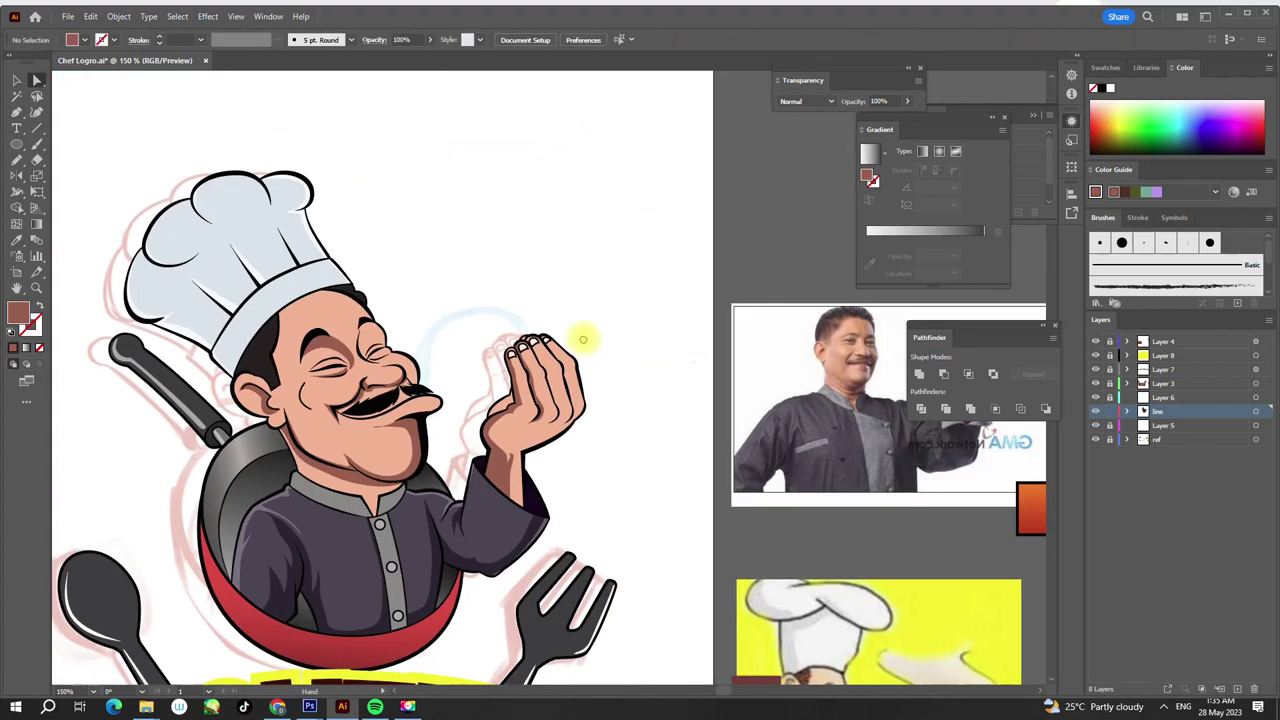
pyautogui.scroll(5, 586, 277)
# - Fill the finger shading paths with darker brown instead of a stroke
pyautogui.click(522, 457)
pyautogui.scroll(-2, 560, 500)
pyautogui.scroll(2, 540, 470)
pyautogui.scroll(3, 508, 414)
pyautogui.press('a')
pyautogui.click(38, 305)
pyautogui.scroll(-3, 410, 200)
pyautogui.scroll(3, 523, 309)
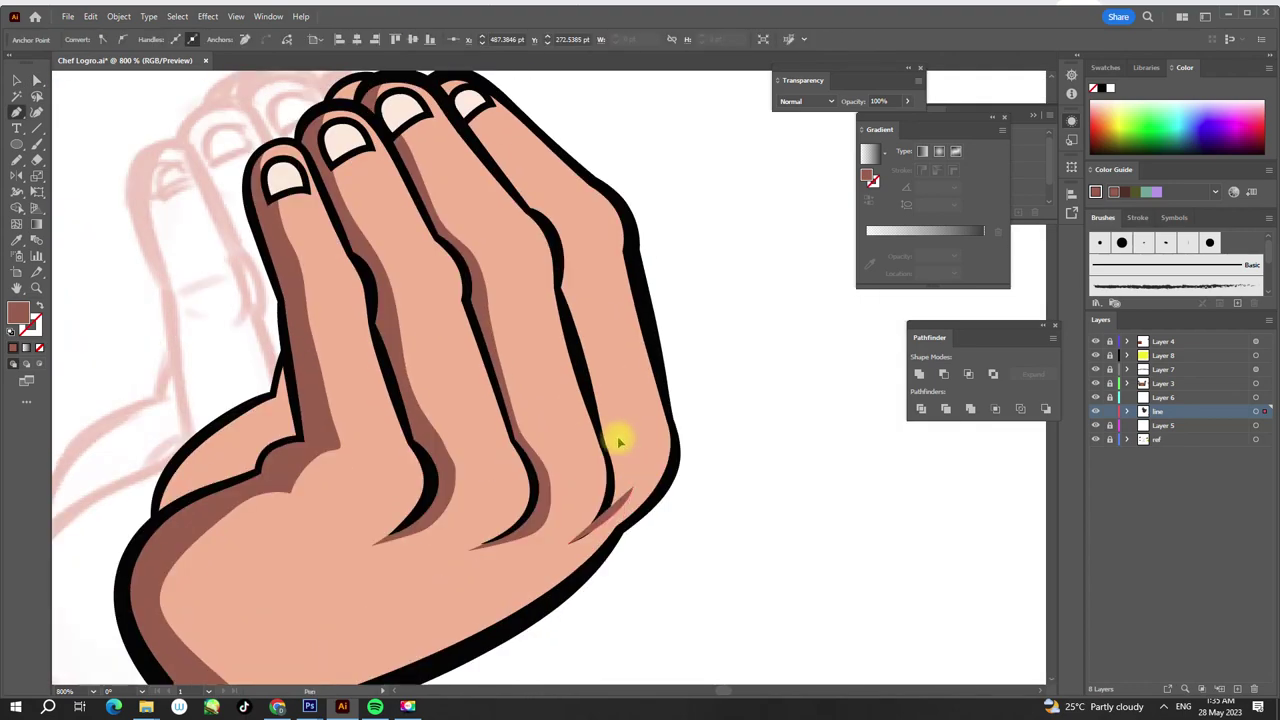
pyautogui.scroll(2, 614, 443)
pyautogui.press('p')
pyautogui.hotkey('shift', 'x')
pyautogui.scroll(-4, 632, 467)
pyautogui.hotkey('shift', 'x')
pyautogui.press('v')
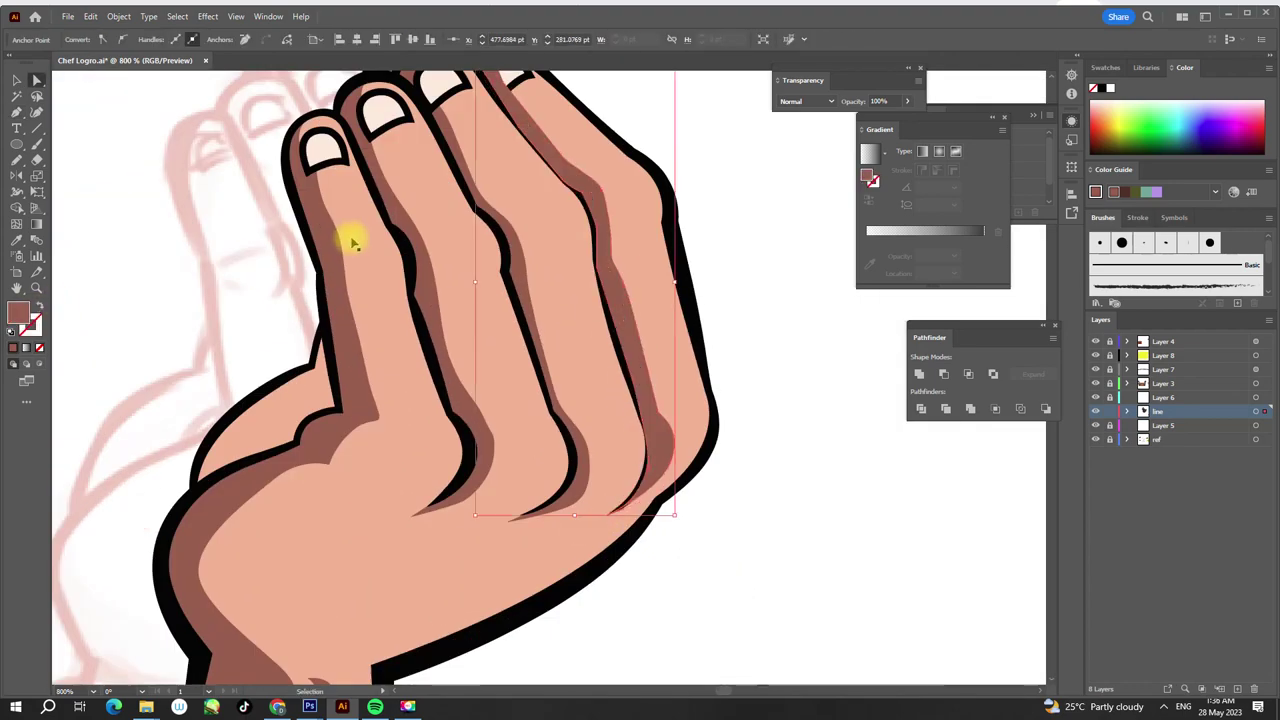
# - Select the finger shading path and then the hand's black outline shape
pyautogui.scroll(3, 683, 422)
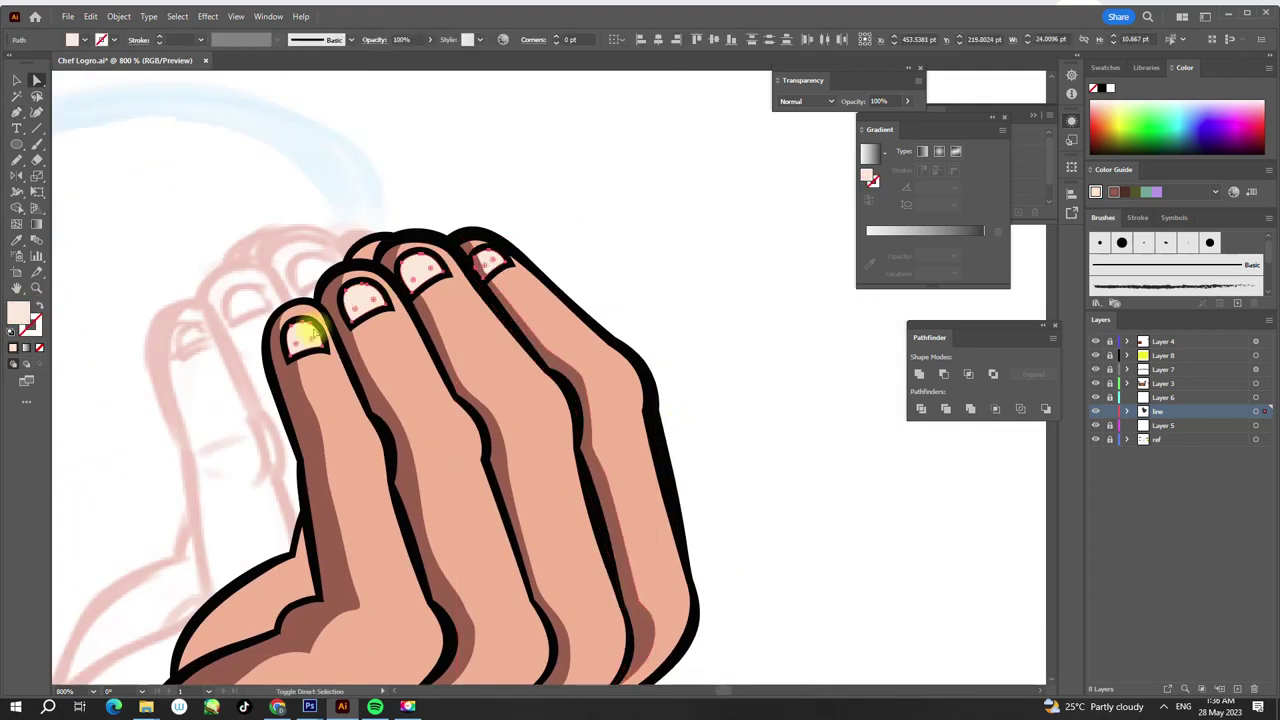
pyautogui.scroll(2, 310, 335)
pyautogui.scroll(2, 500, 294)
pyautogui.click(510, 318)
pyautogui.scroll(-3, 580, 409)
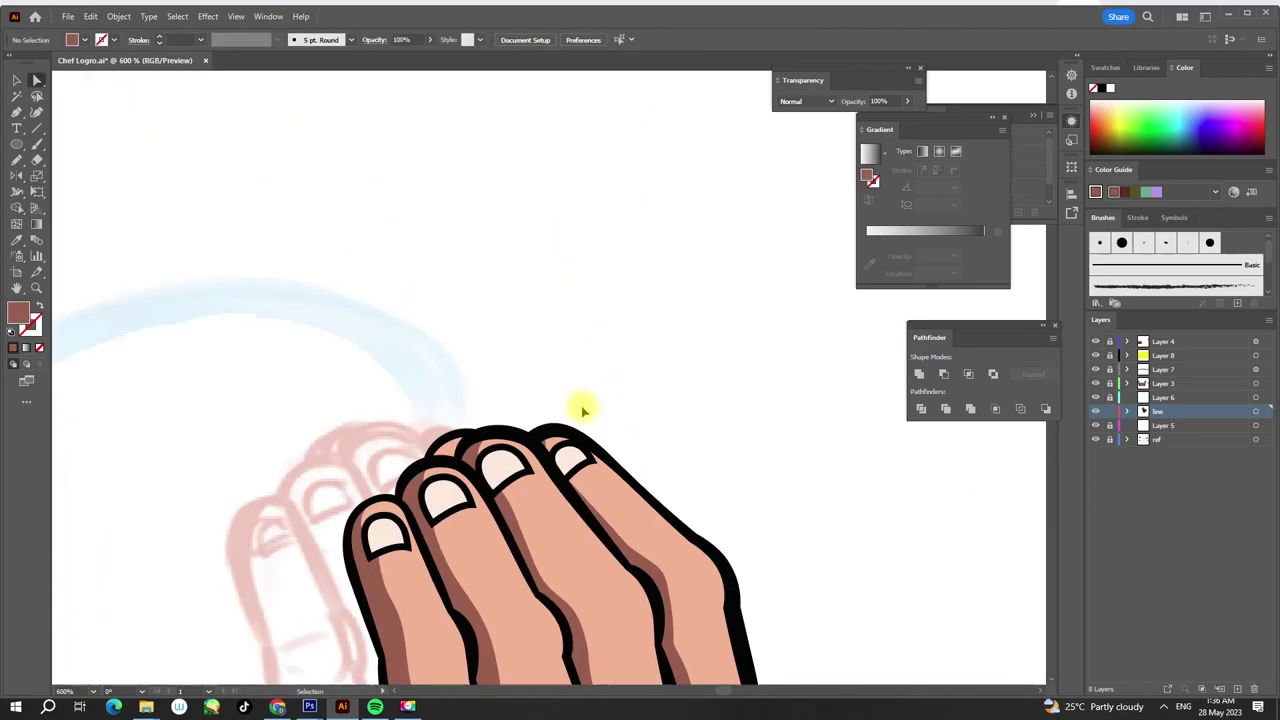
pyautogui.scroll(1, 580, 409)
pyautogui.click(591, 543)
pyautogui.scroll(3, 600, 410)
pyautogui.scroll(-3, 651, 358)
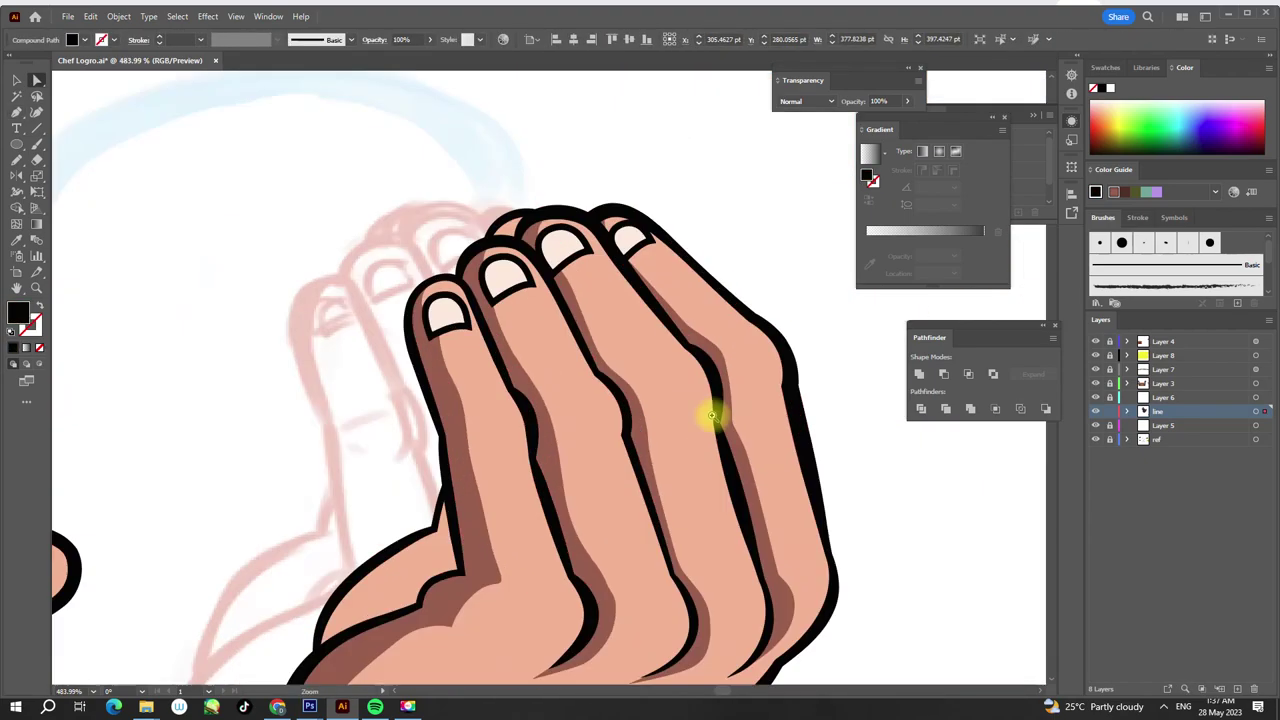
pyautogui.scroll(1, 563, 283)
pyautogui.scroll(-3, 651, 177)
pyautogui.scroll(3, 453, 313)
# - Start a curved shading path beside the chef's eye
pyautogui.press('p')
pyautogui.click(538, 293)
pyautogui.click(537, 432)
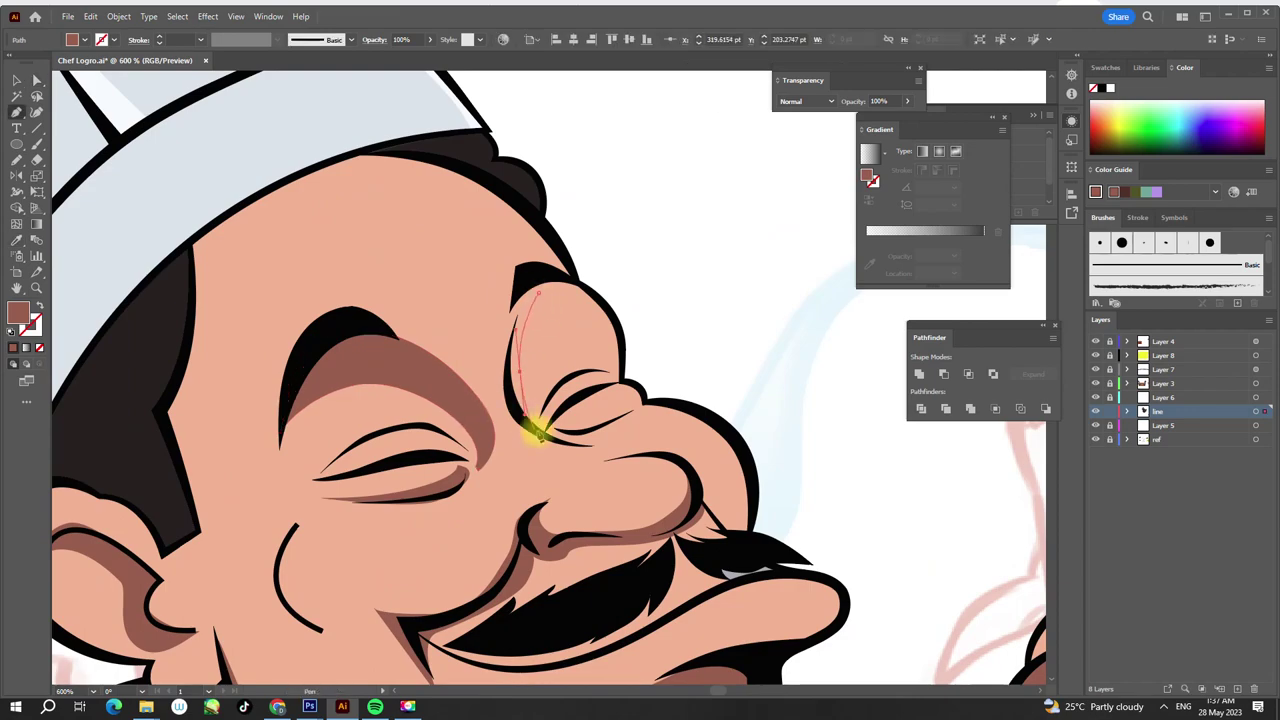
pyautogui.scroll(-3, 527, 293)
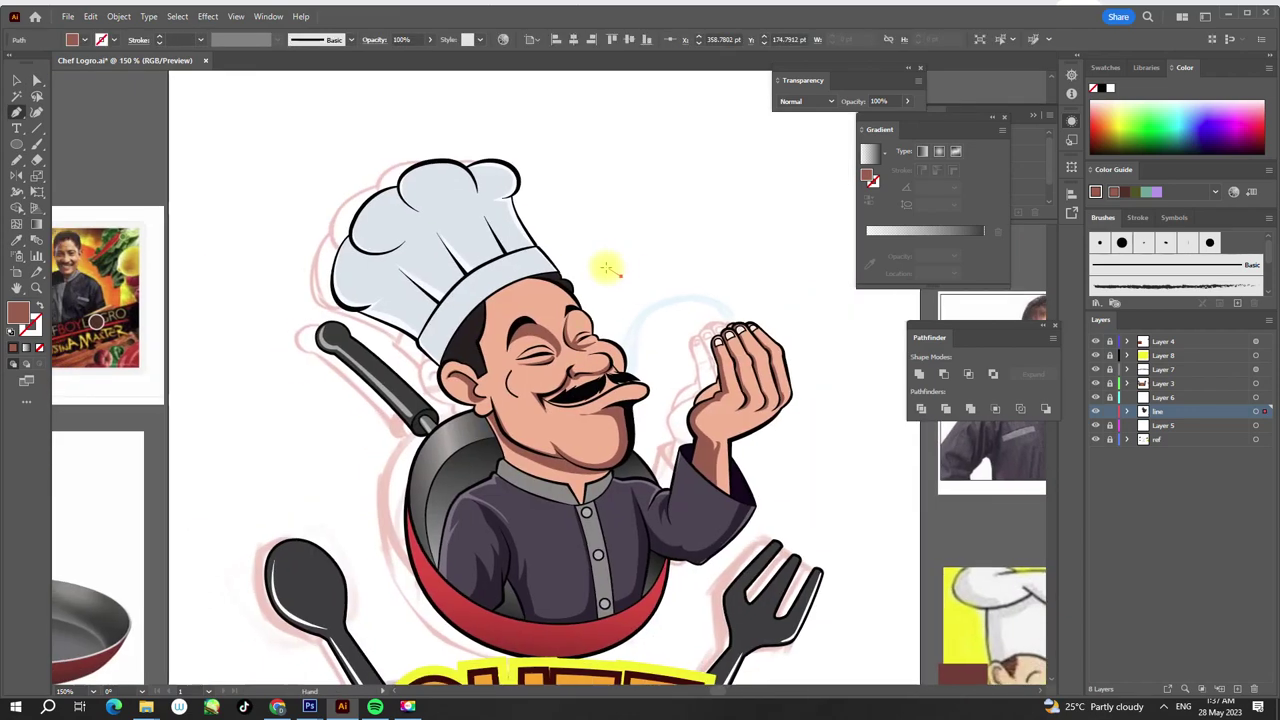
pyautogui.scroll(2, 606, 263)
# - Give the dark shadow shape at the pan's bottom Multiply blending at 36% opacity
pyautogui.press('a')
pyautogui.click(651, 302)
pyautogui.scroll(-2, 651, 302)
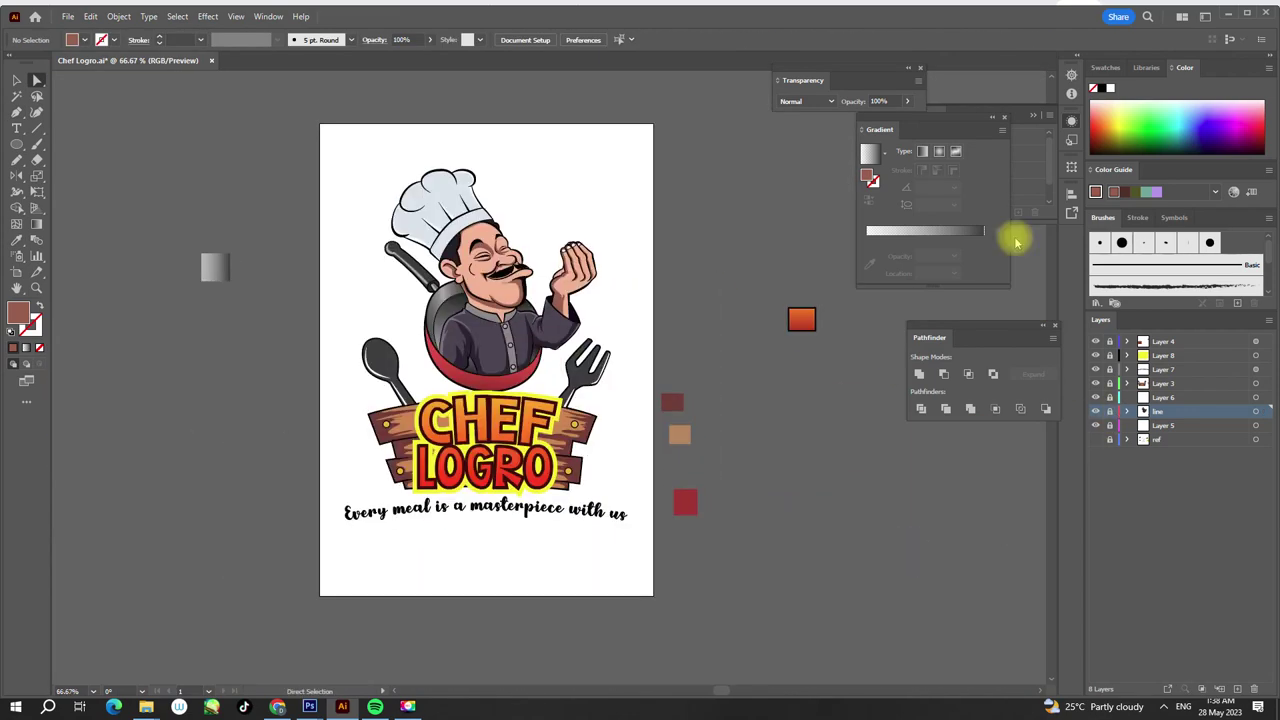
pyautogui.hotkey('ctrl', '+')
pyautogui.hotkey('ctrl', '+')
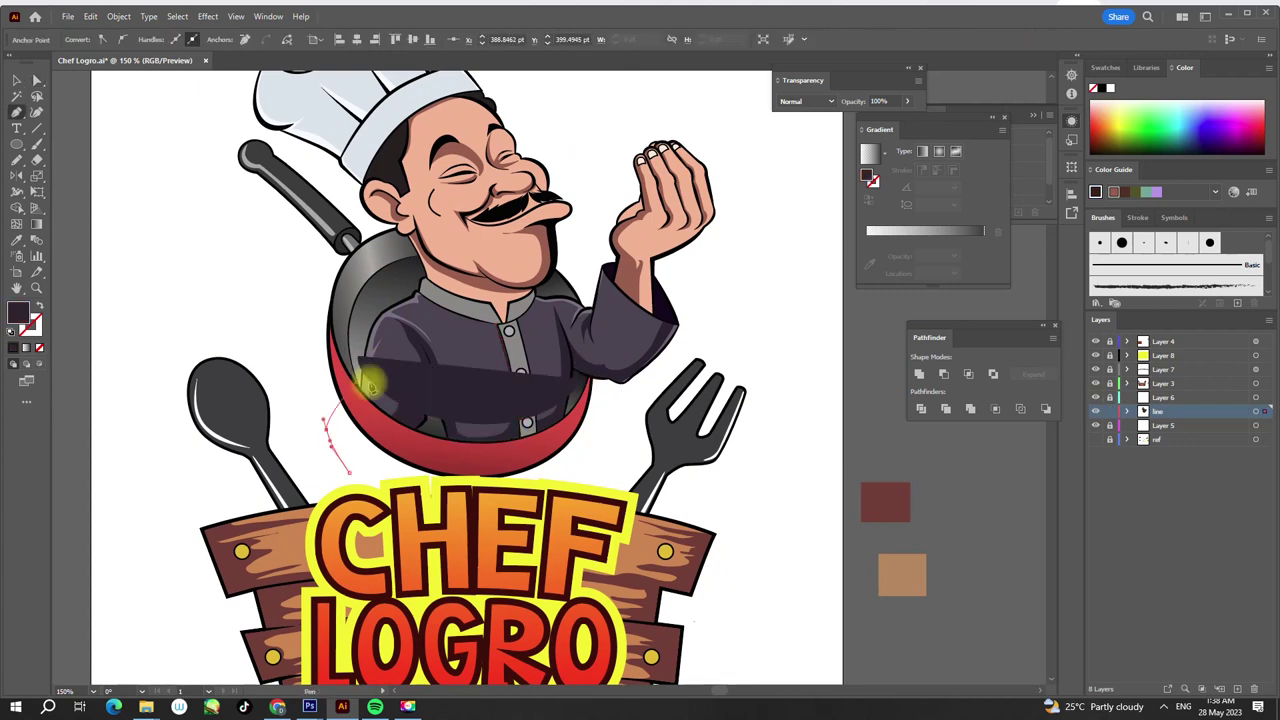
pyautogui.click(370, 385)
pyautogui.hotkey('shift', 'm')
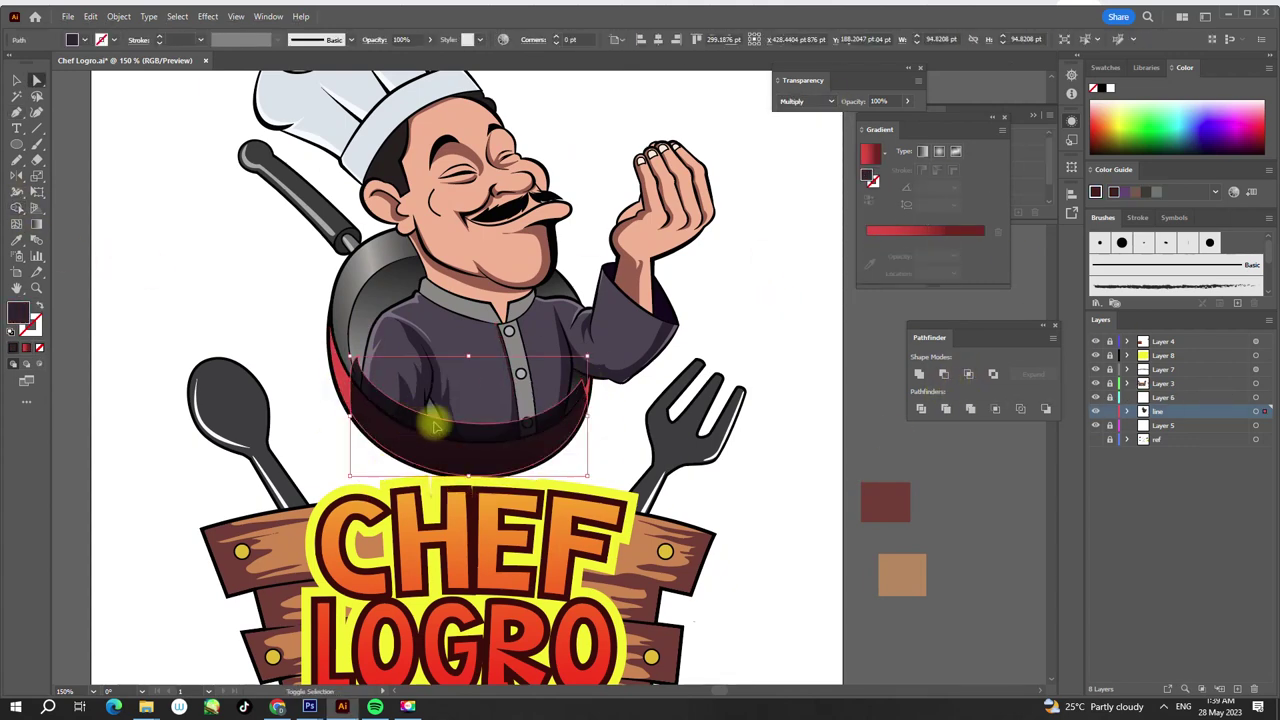
pyautogui.scroll(1, 600, 296)
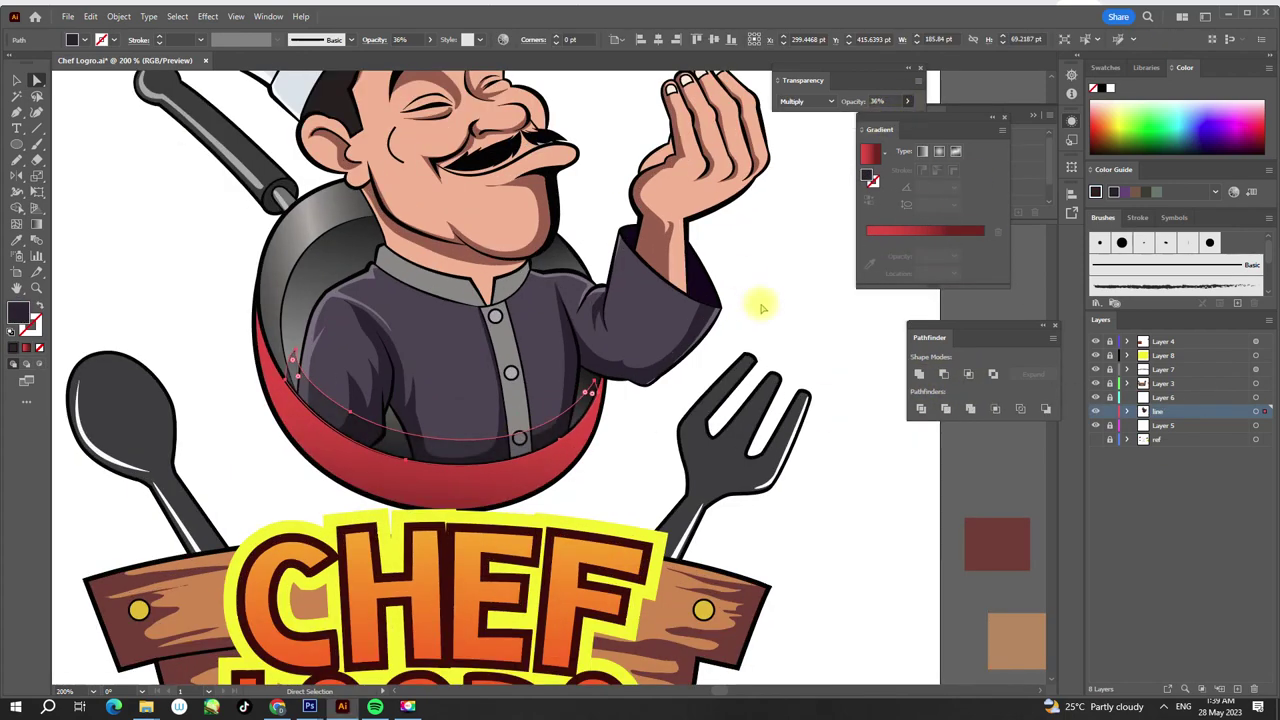
pyautogui.scroll(1, 400, 357)
# - Select the jacket shadow paths and adjust anchors on the left sleeve shadow
pyautogui.press('a')
pyautogui.click(480, 418)
pyautogui.hotkey('ctrl', '+')
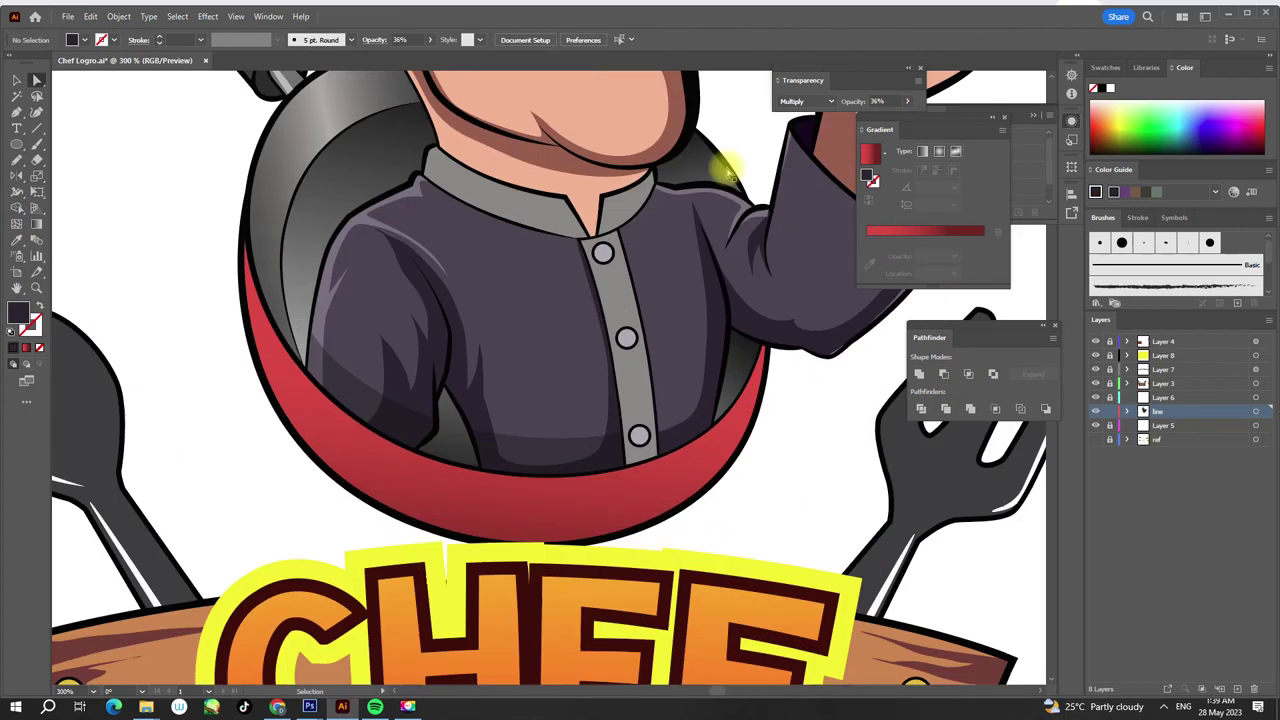
pyautogui.scroll(-2, 523, 334)
pyautogui.scroll(2, 409, 286)
pyautogui.moveTo(409, 286); pyautogui.dragTo(817, 214)
pyautogui.click(571, 428)
pyautogui.click(423, 366)
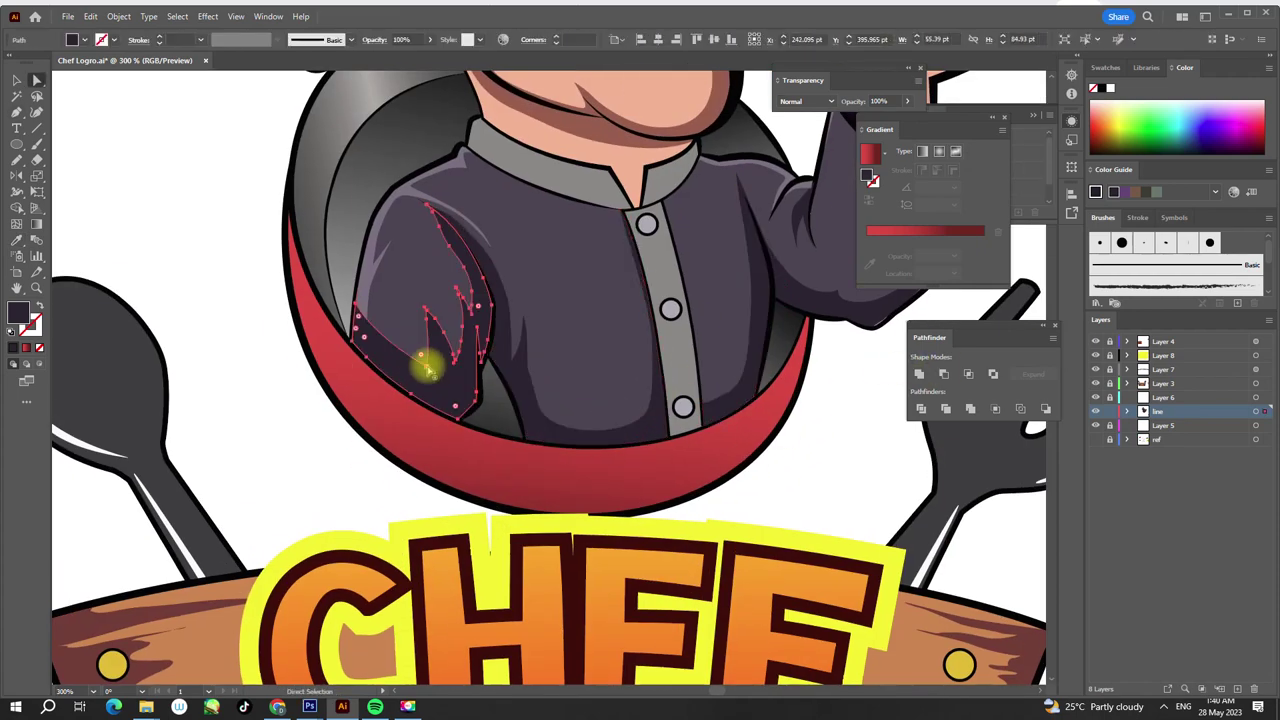
pyautogui.click(445, 398)
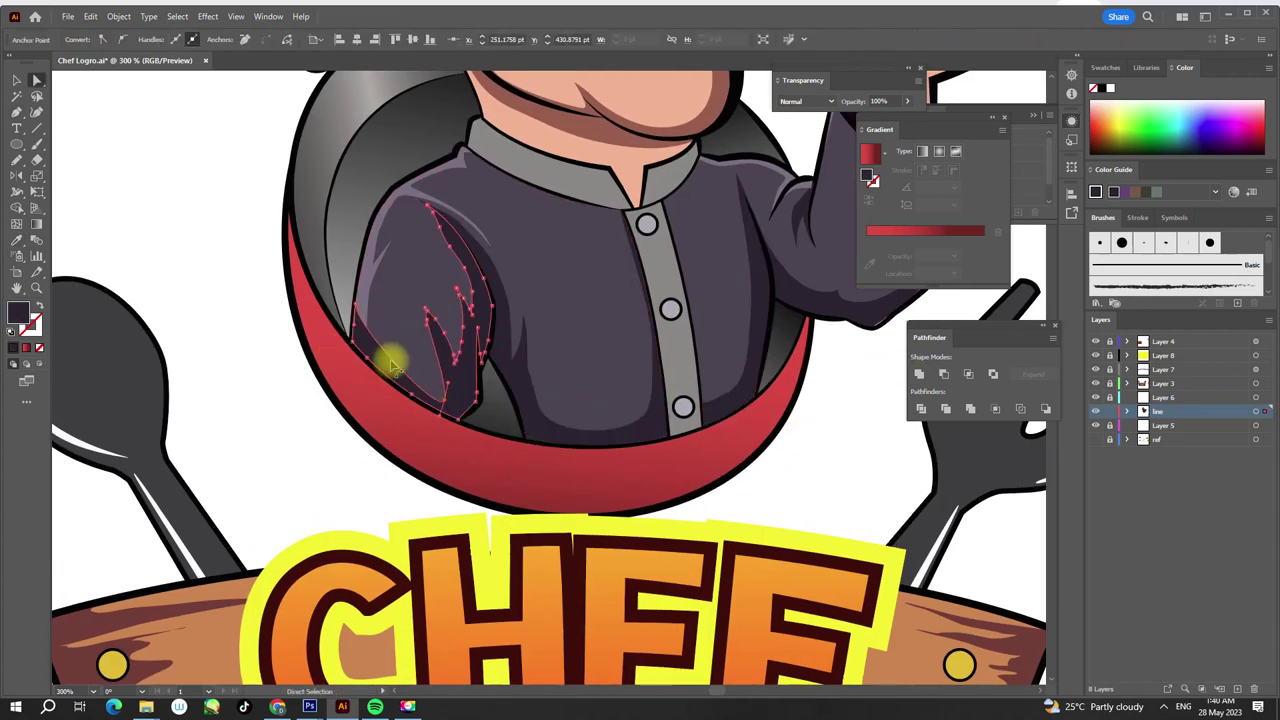
# - Zoom out to view the whole artboard
pyautogui.press('v')
pyautogui.scroll(-3, 200, 435)
pyautogui.scroll(-3, 652, 286)
pyautogui.scroll(5, 614, 380)
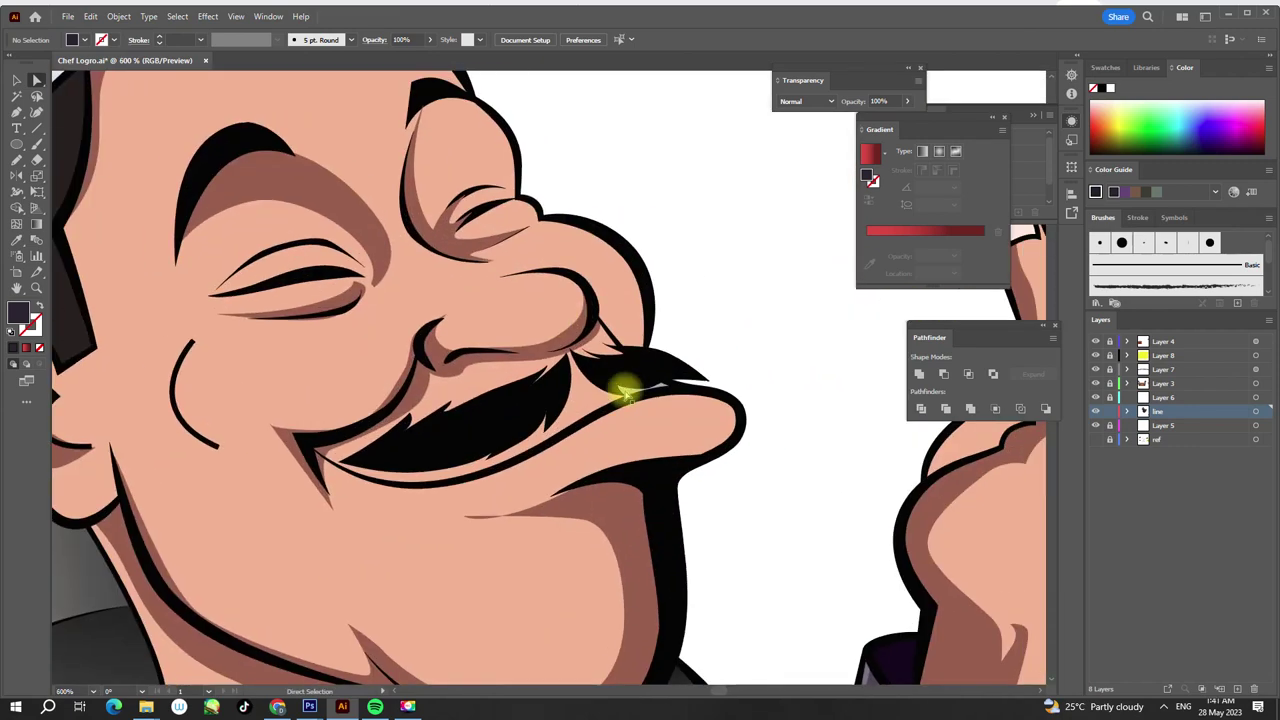
pyautogui.scroll(3, 510, 388)
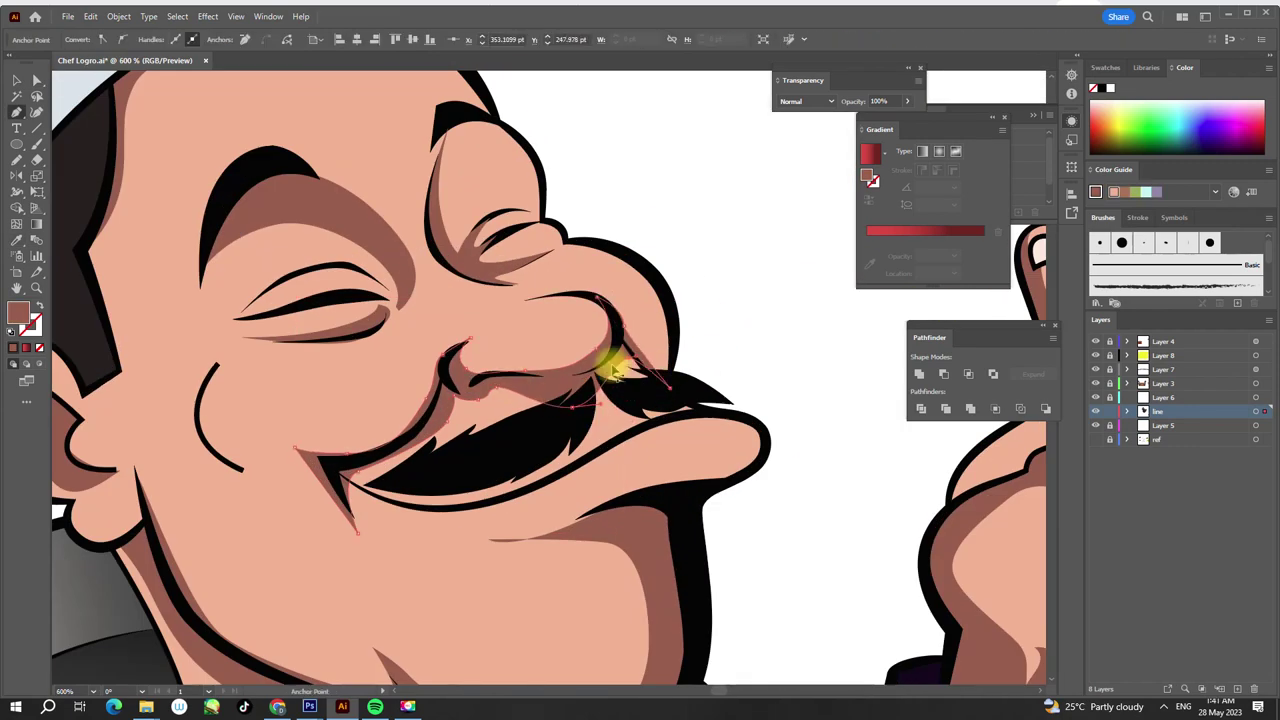
pyautogui.scroll(-3, 630, 395)
pyautogui.scroll(-3, 708, 80)
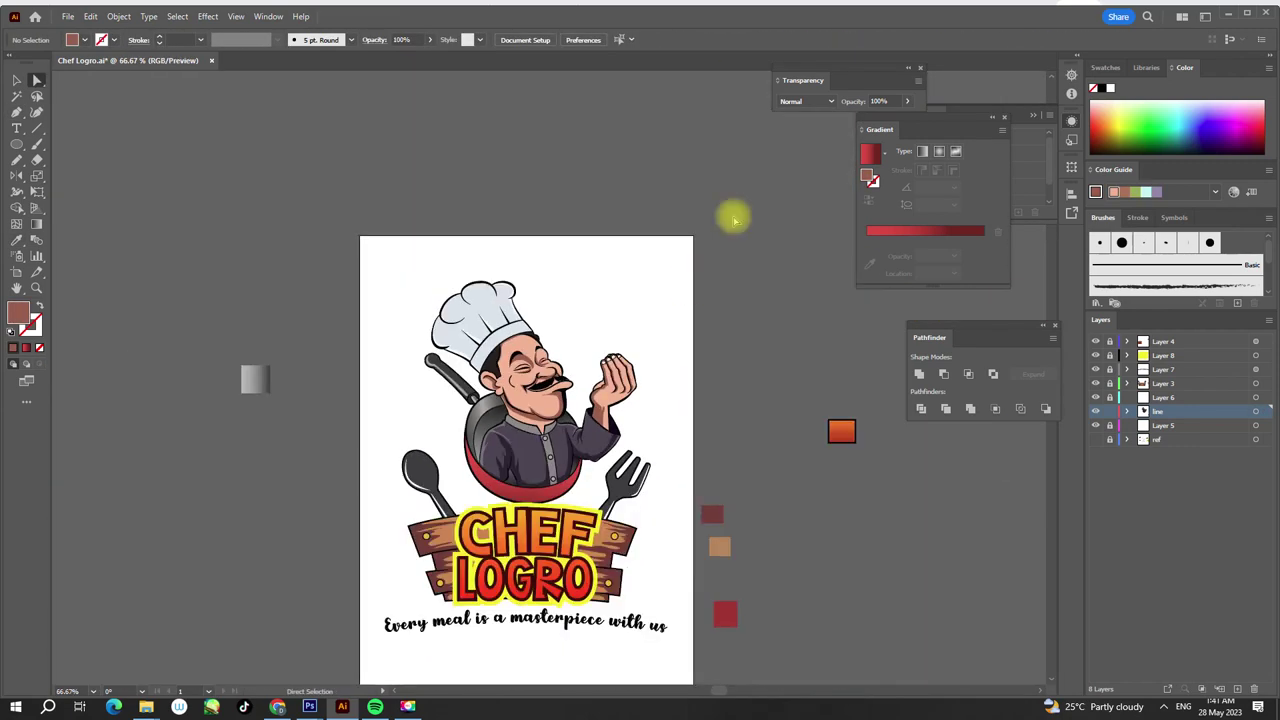
# - Raise the CHEF LOGRO sign and tagline slightly
pyautogui.scroll(-1, 620, 280)
pyautogui.scroll(-1, 620, 280)
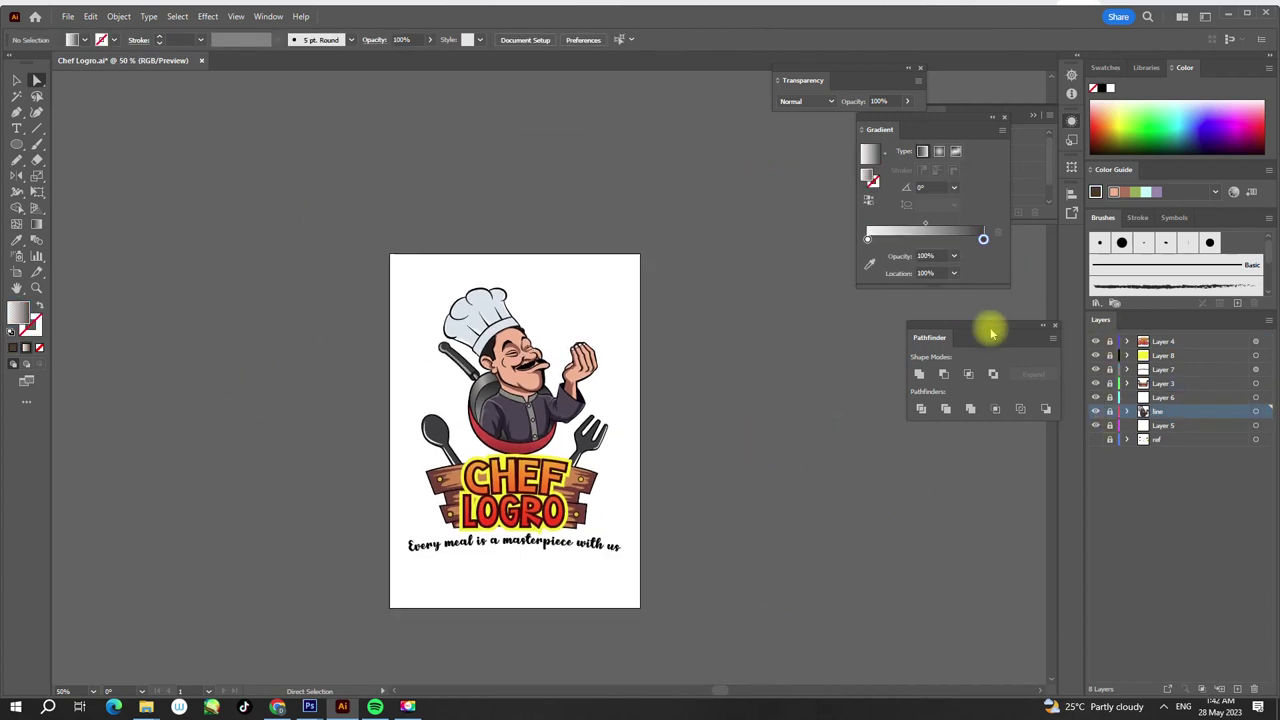
pyautogui.press('v')
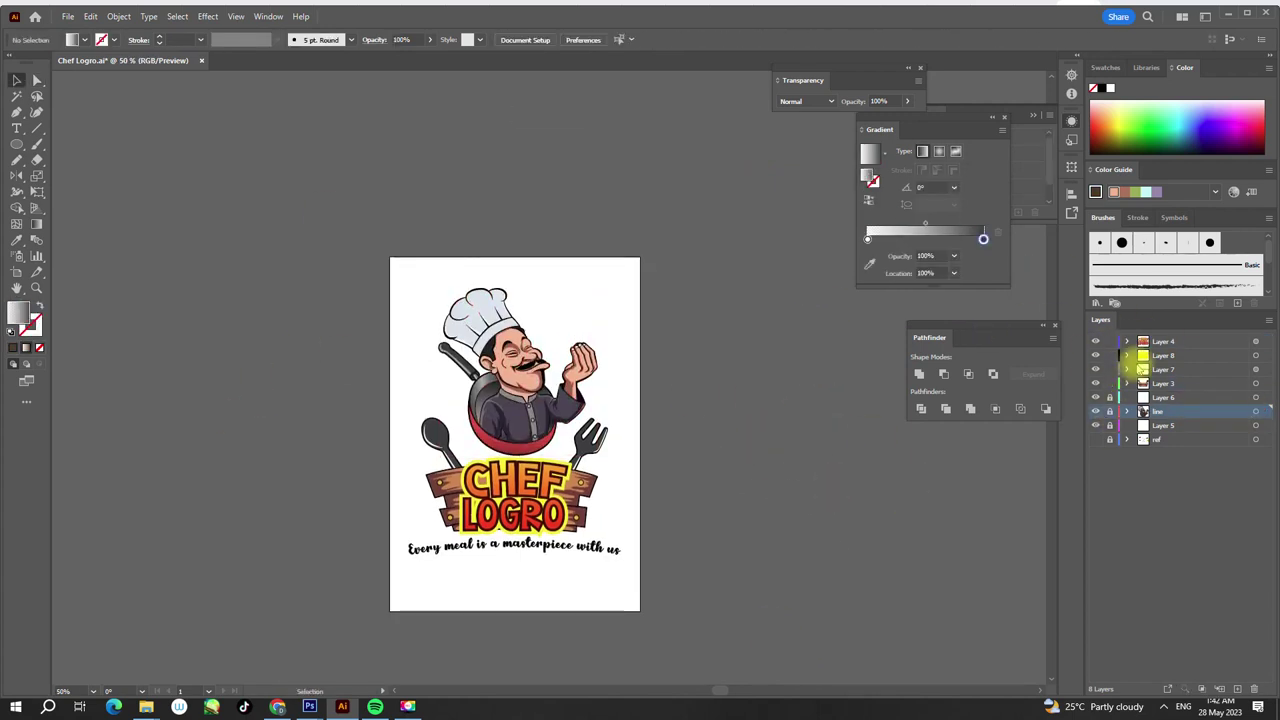
pyautogui.moveTo(614, 551); pyautogui.dragTo(646, 535)
pyautogui.click(675, 476)
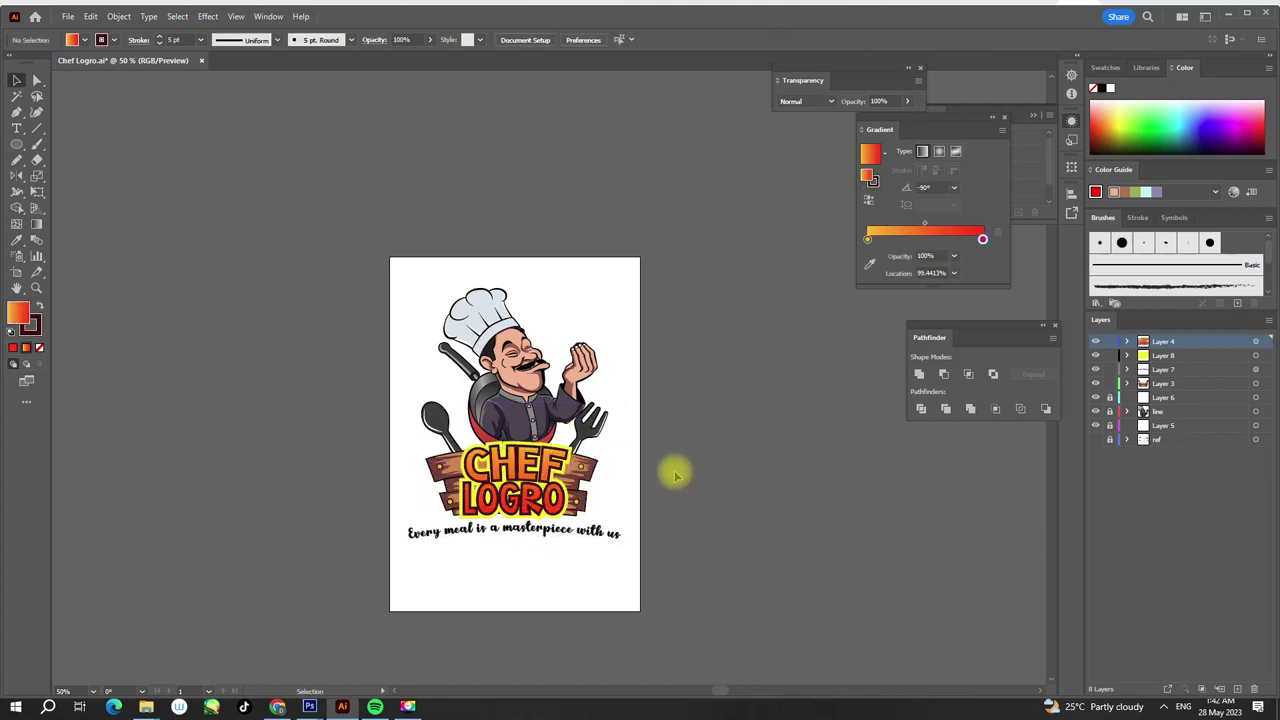
# - Export the logo as a JPEG named 'Chef Logro'
pyautogui.hotkey('ctrl', 'shift', 's')
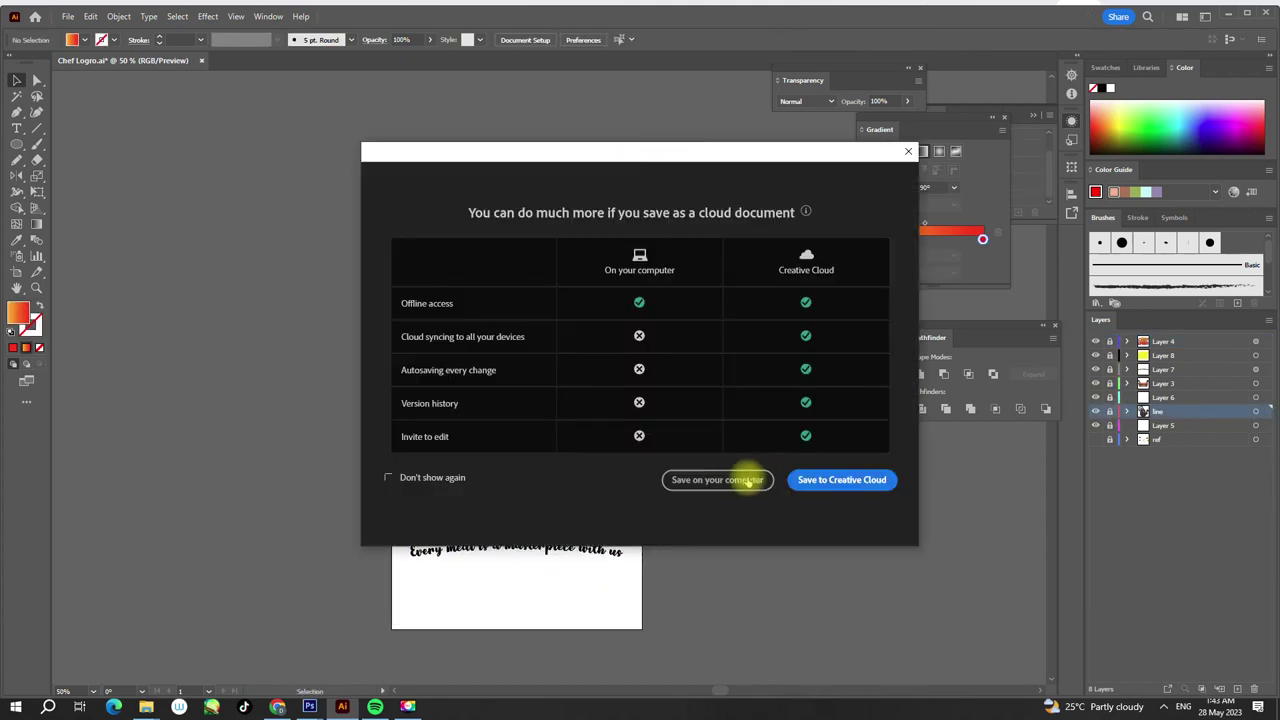
pyautogui.click(749, 480)
pyautogui.click(310, 314)
pyautogui.press('Escape')
pyautogui.press('Escape')
pyautogui.click(36, 12)
pyautogui.click(171, 380)
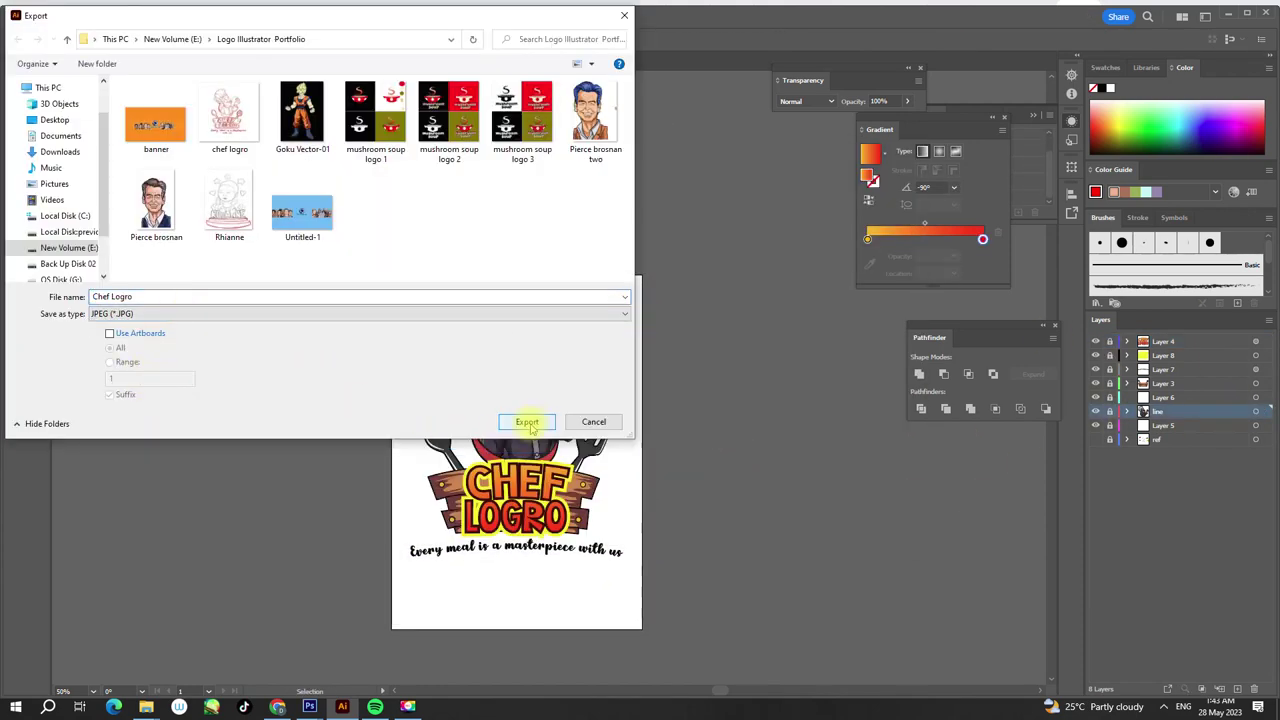